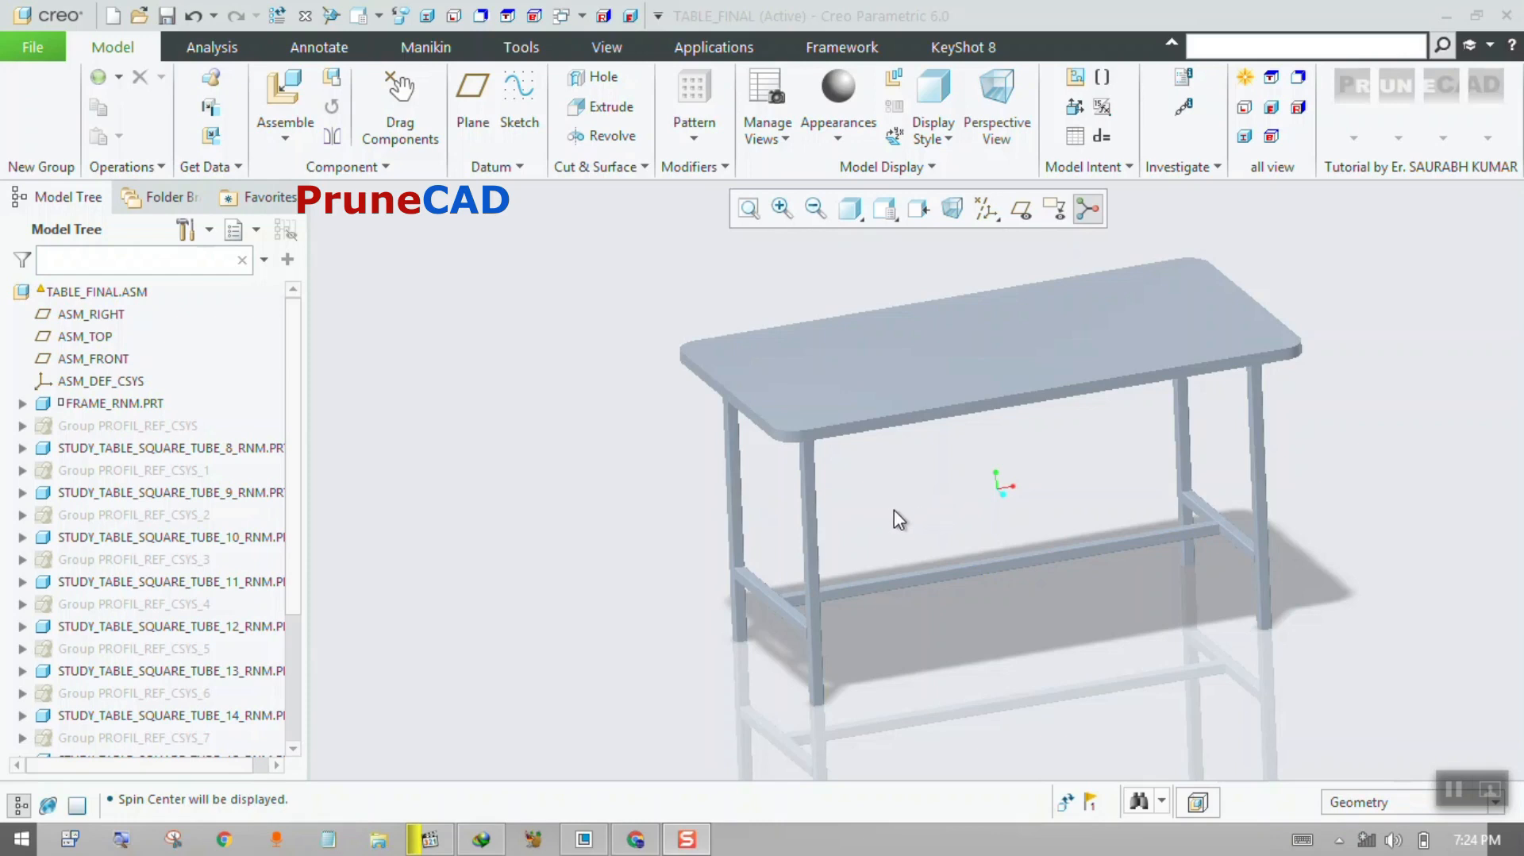
Inspect the finished table assembly and set its display style to shading with edges.
click(844, 48)
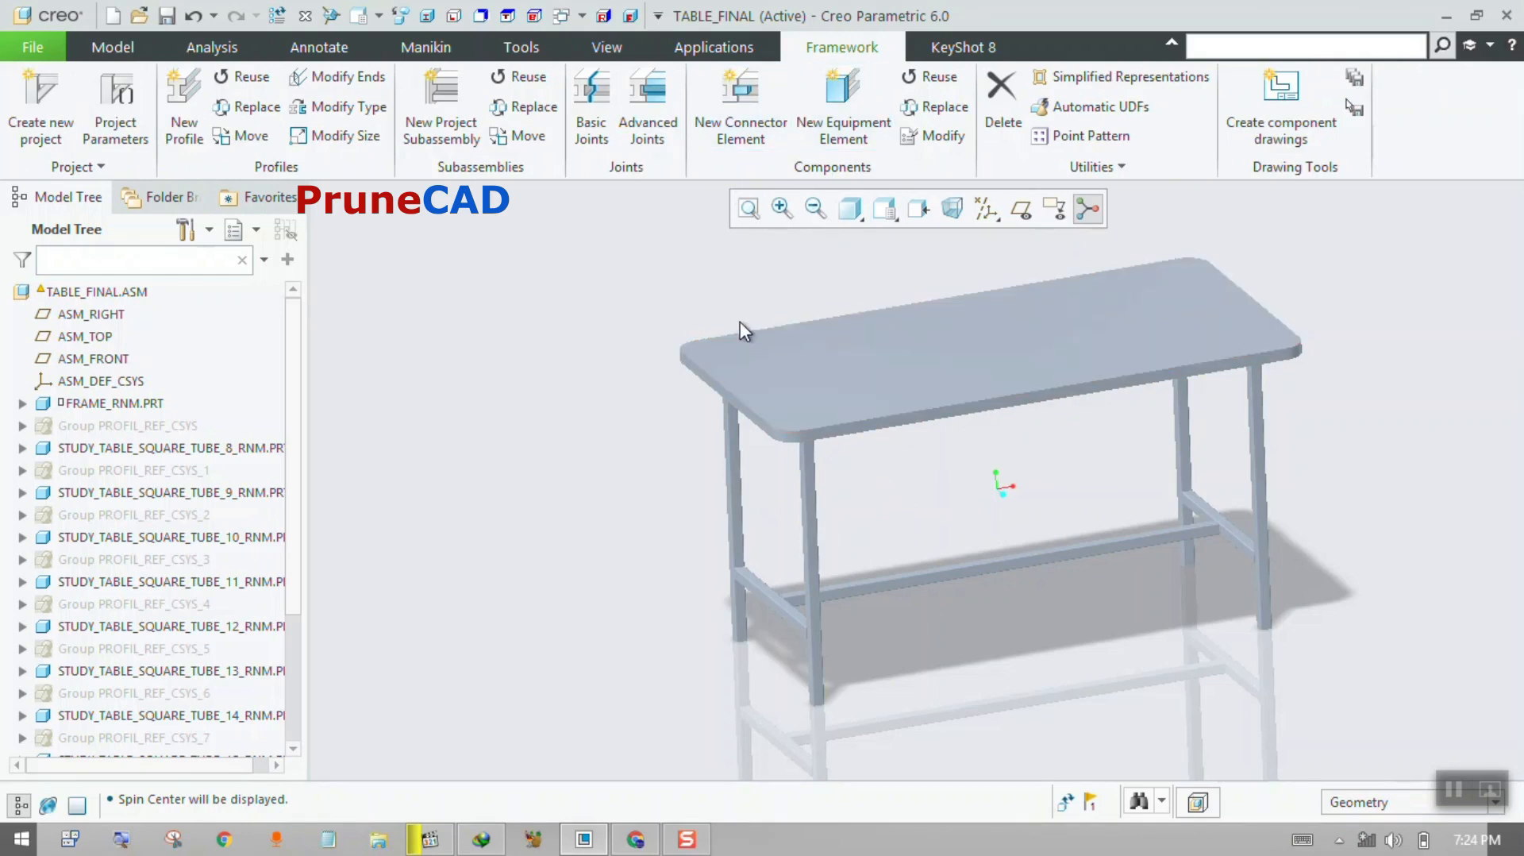
mouse_move(745, 300)
middle_down()
mouse_move(735, 272)
mouse_move(760, 292)
middle_up()
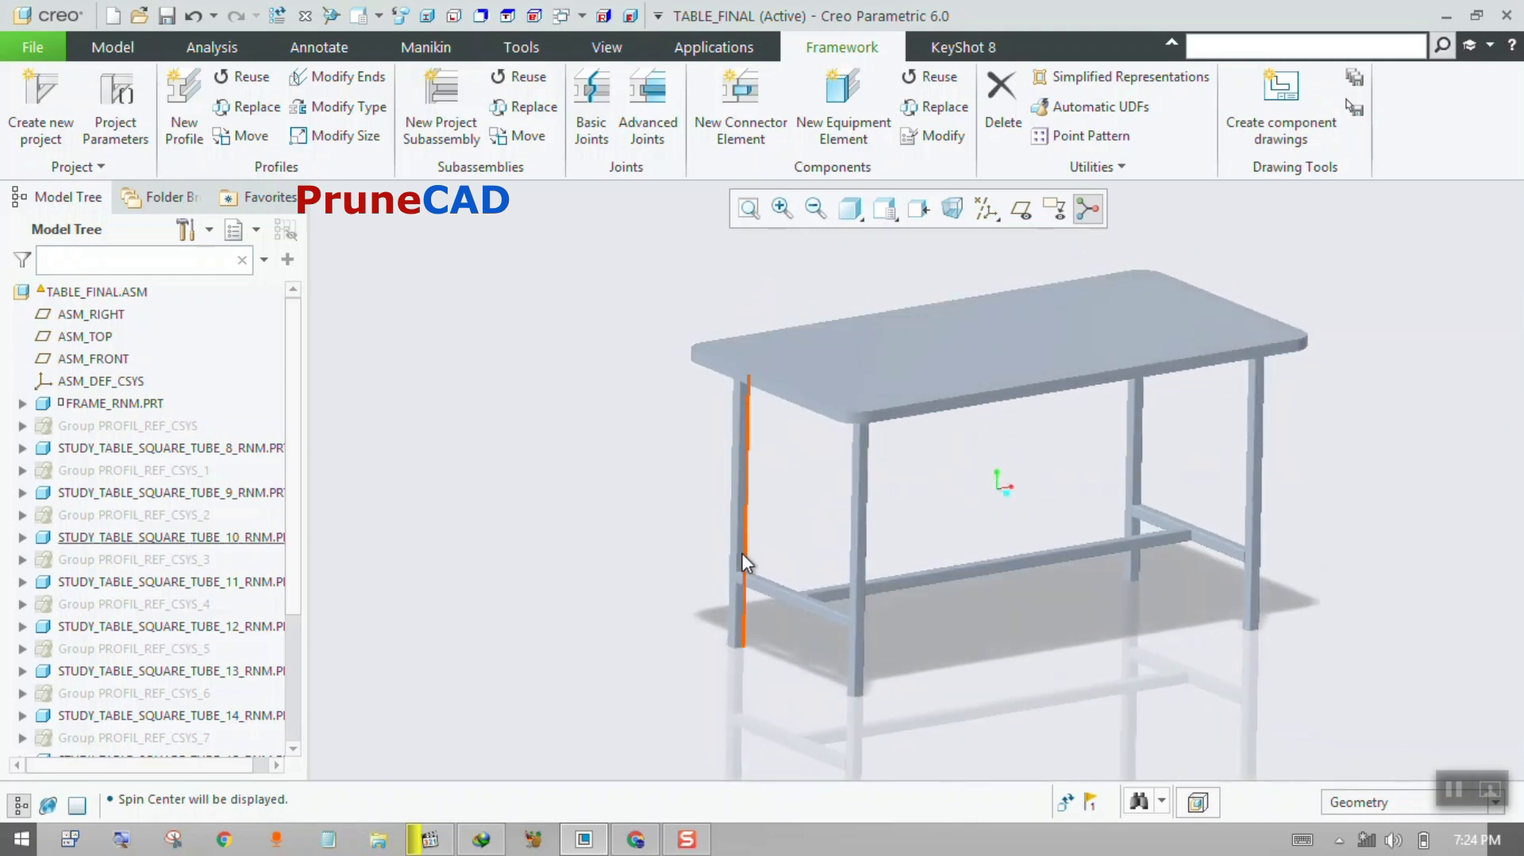
mouse_move(799, 509)
middle_down()
mouse_move(807, 496)
mouse_move(742, 472)
mouse_move(774, 483)
middle_up()
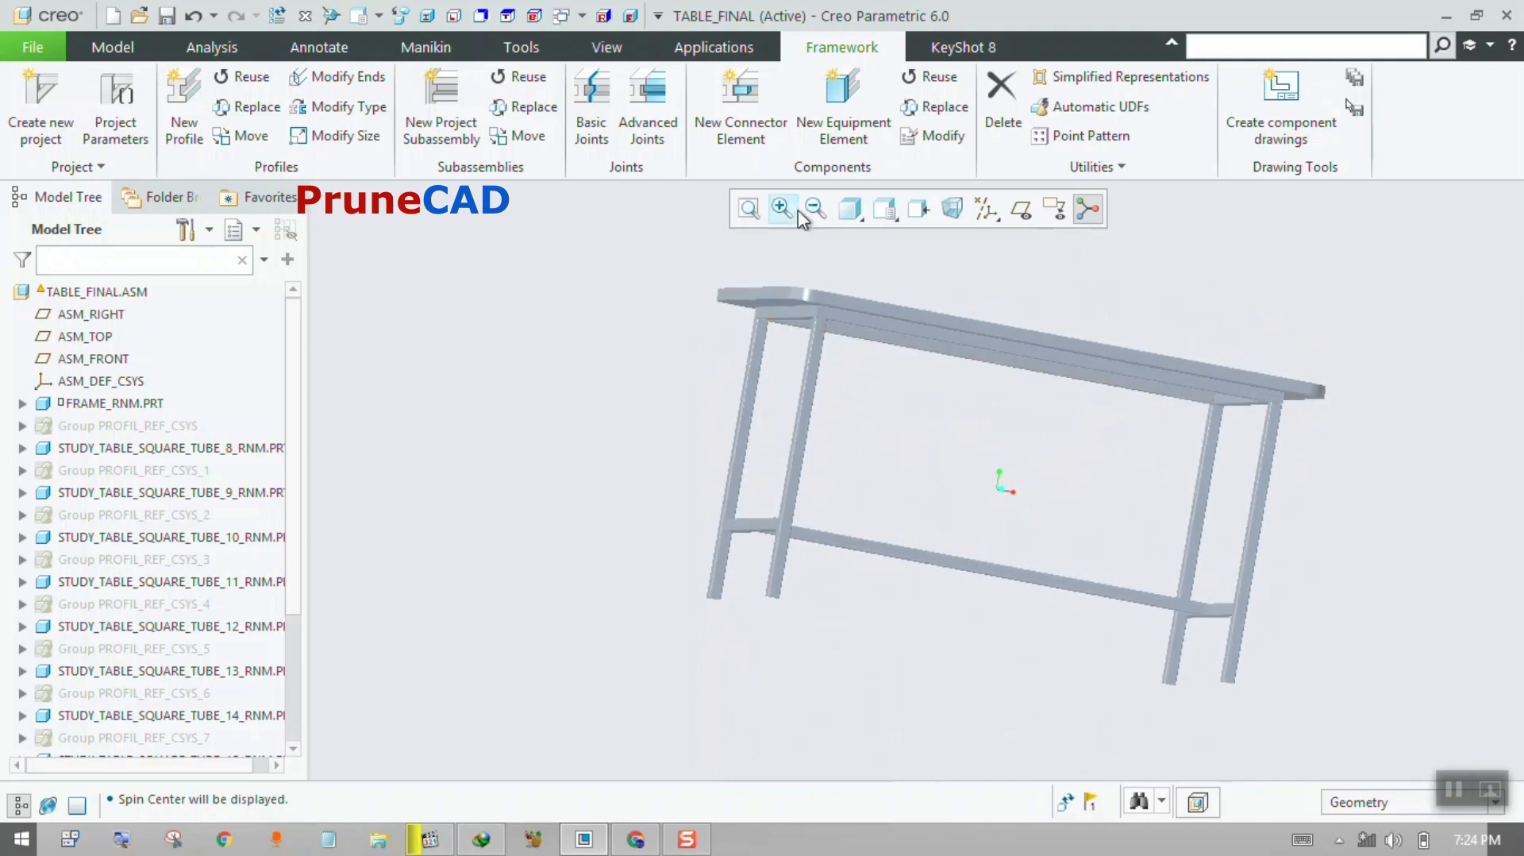
click(848, 216)
click(913, 268)
mouse_move(783, 327)
middle_down()
mouse_move(755, 365)
mouse_move(674, 371)
mouse_move(748, 372)
mouse_move(799, 338)
mouse_move(786, 365)
middle_up()
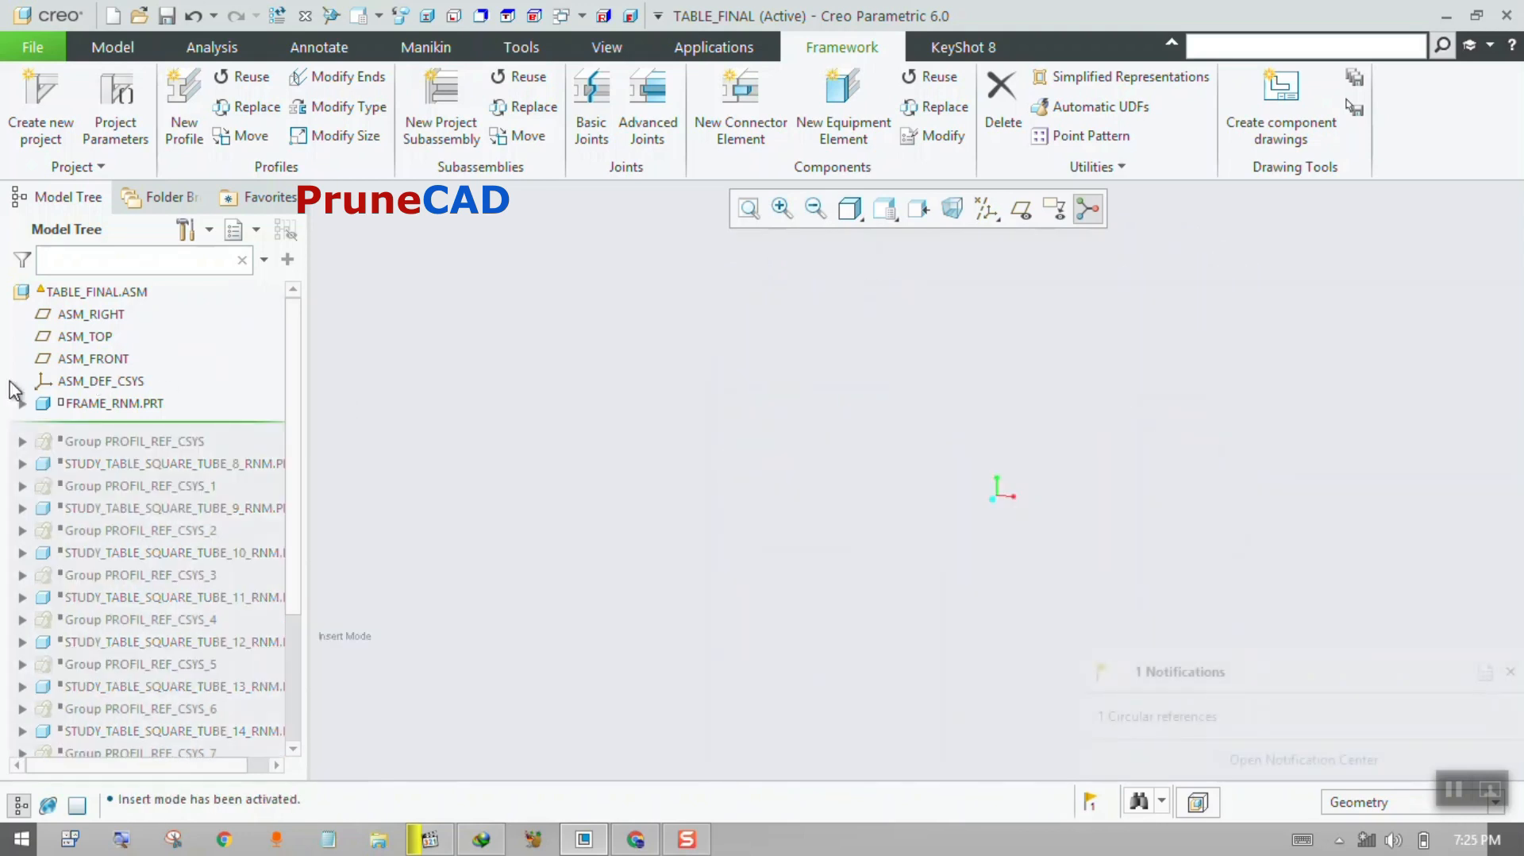
Show the hidden sketch pattern, Sketch 2 and Sketch 3 of FRAME_RNM.PRT to examine the wireframe skeleton.
click(23, 404)
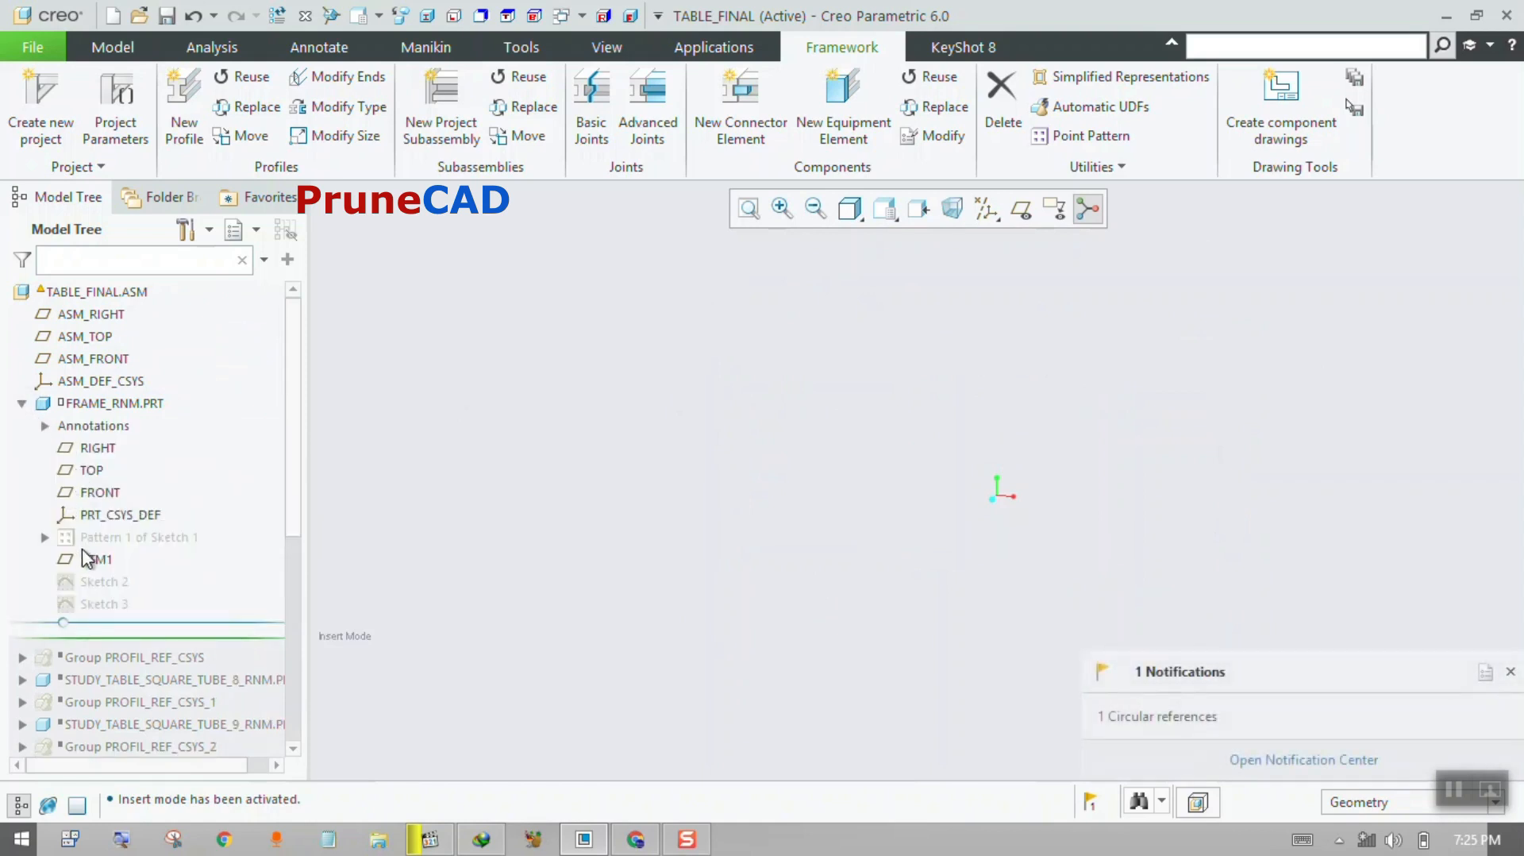
click(103, 538)
click(132, 465)
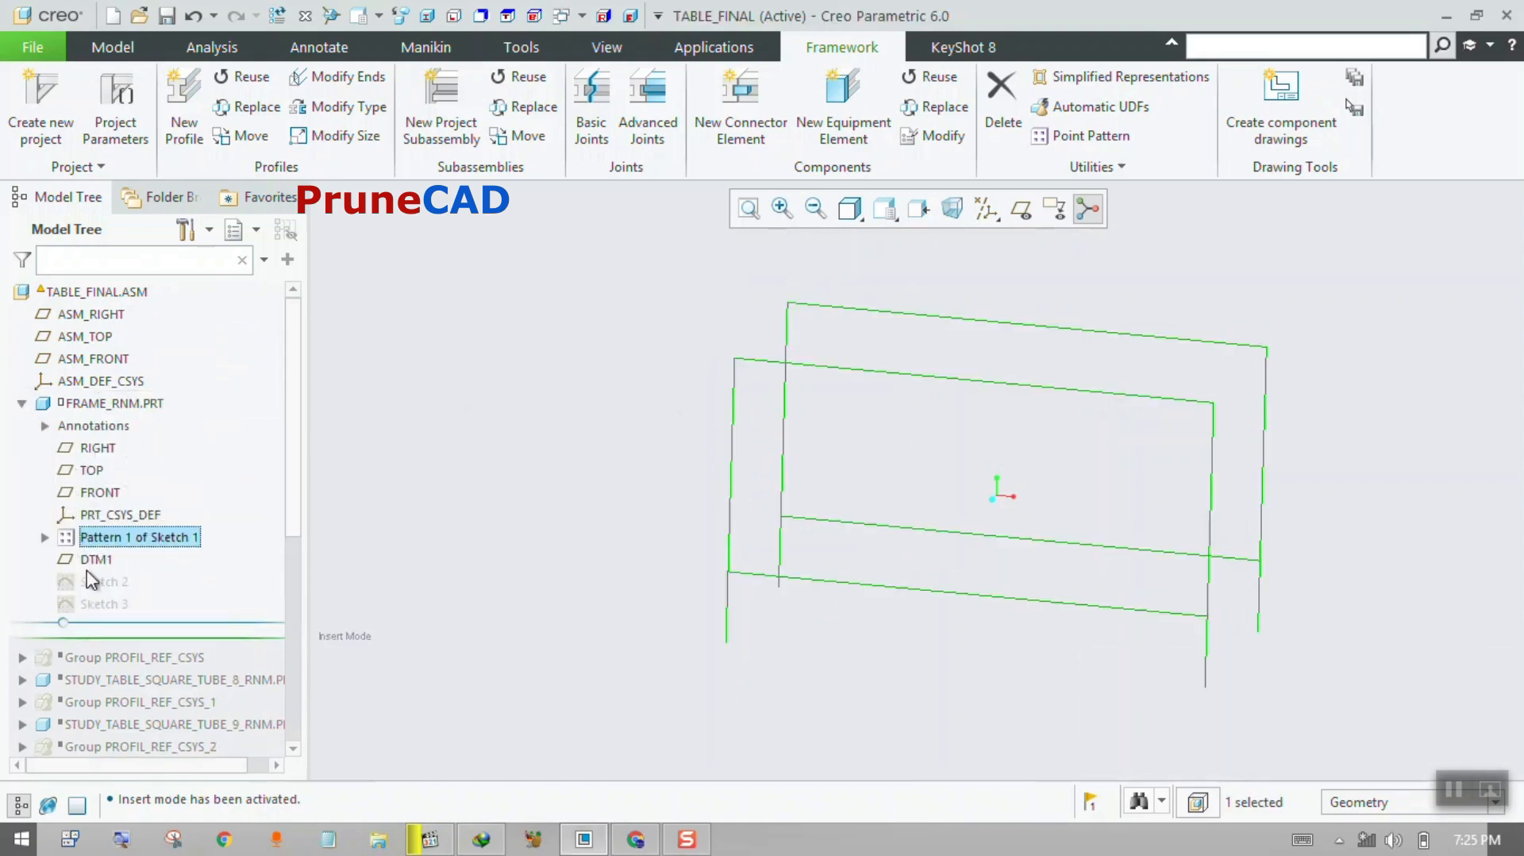
click(683, 441)
middle_drag(682, 441, 872, 438)
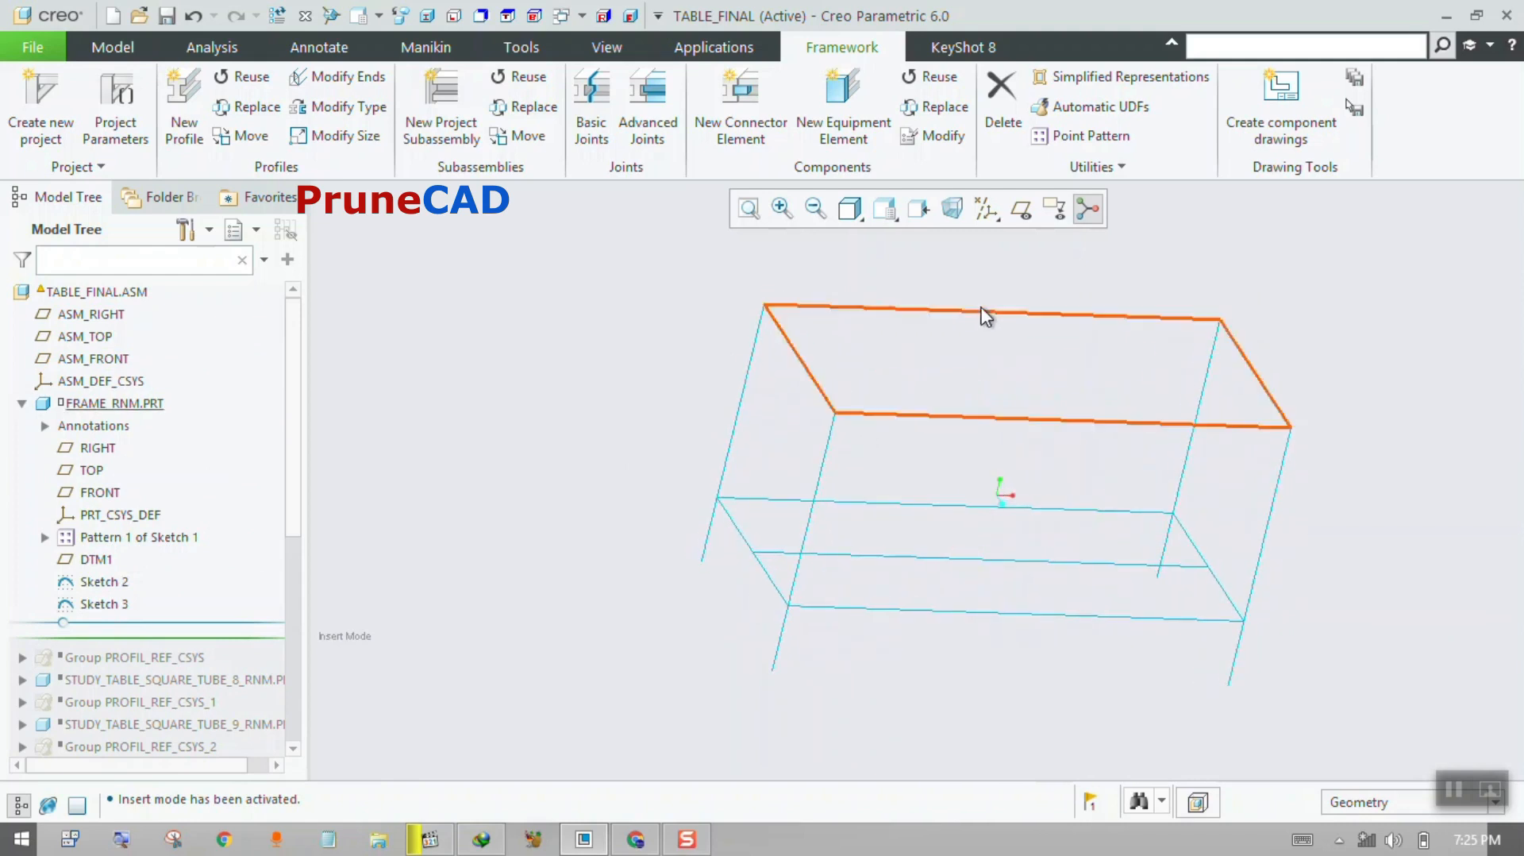
click(119, 403)
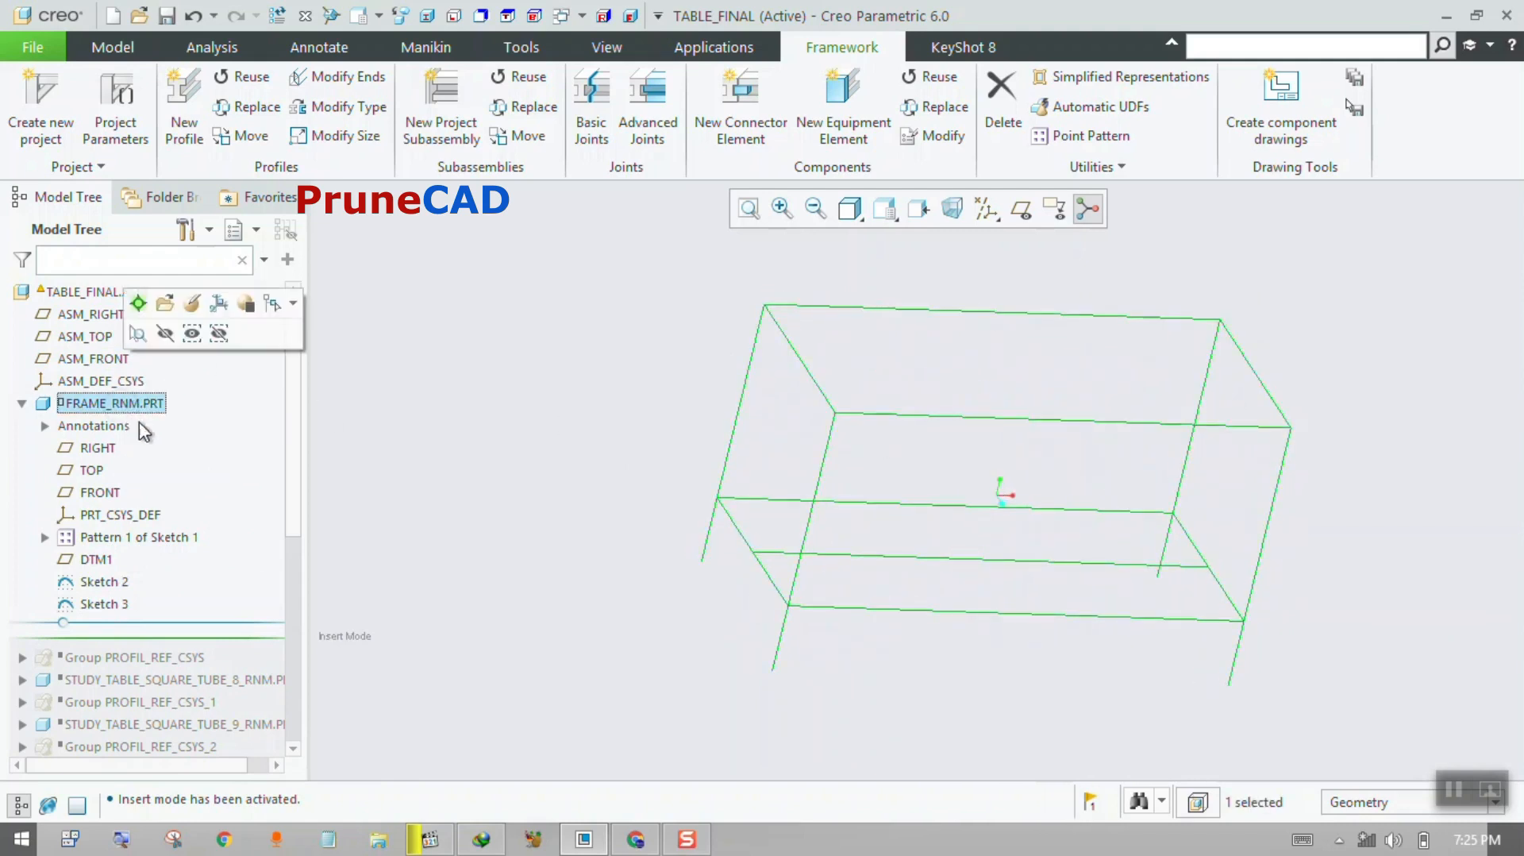
click(683, 433)
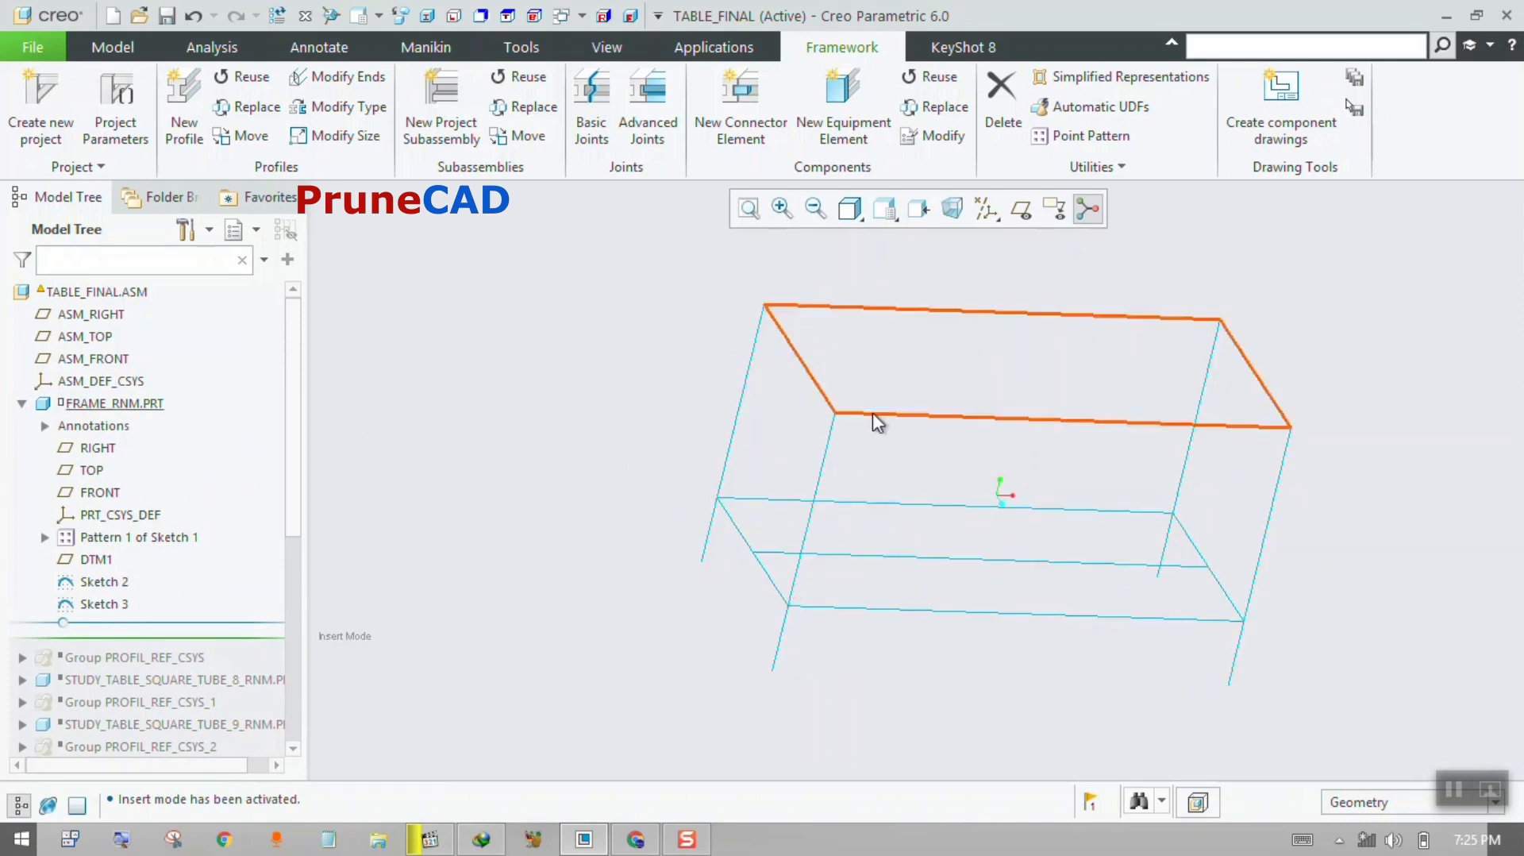
Move the assembly's insertion point in stages down past TABLE_TOP.PRT to resume all tubes and the table top.
click(113, 47)
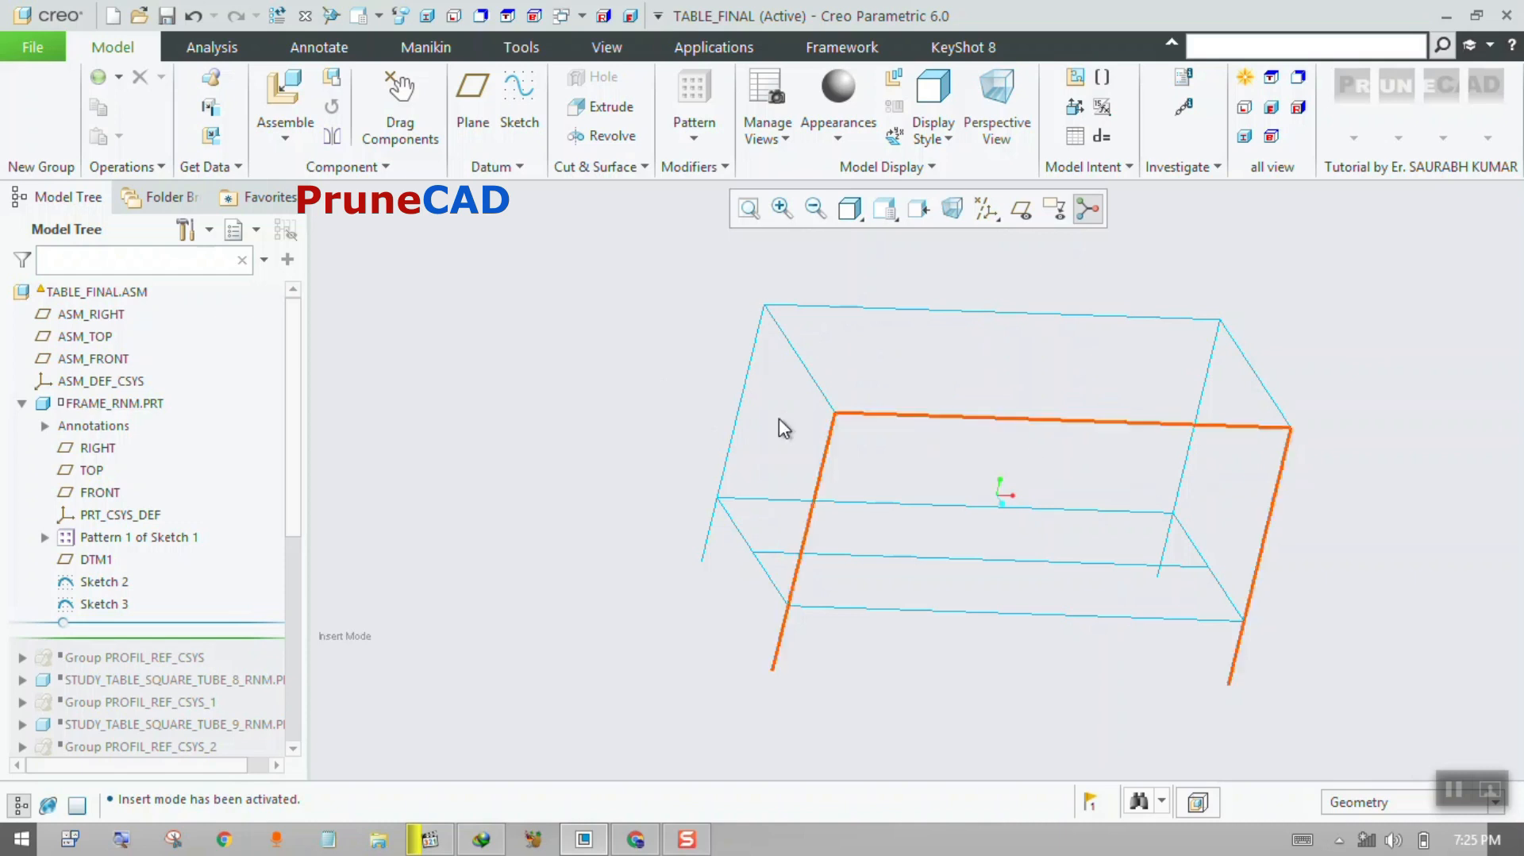
click(847, 49)
click(21, 404)
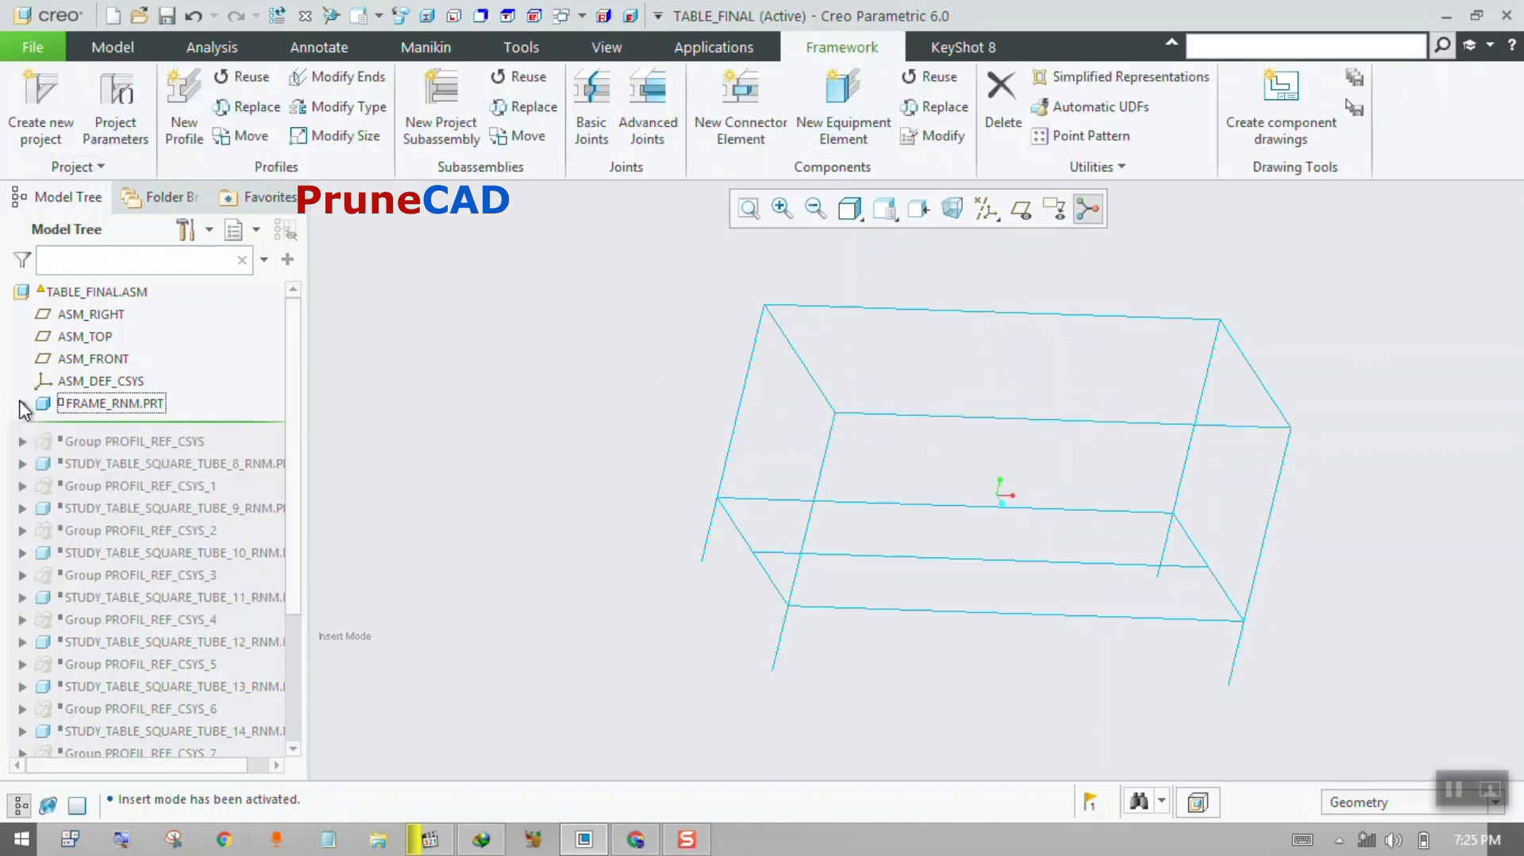
drag(184, 421, 184, 556)
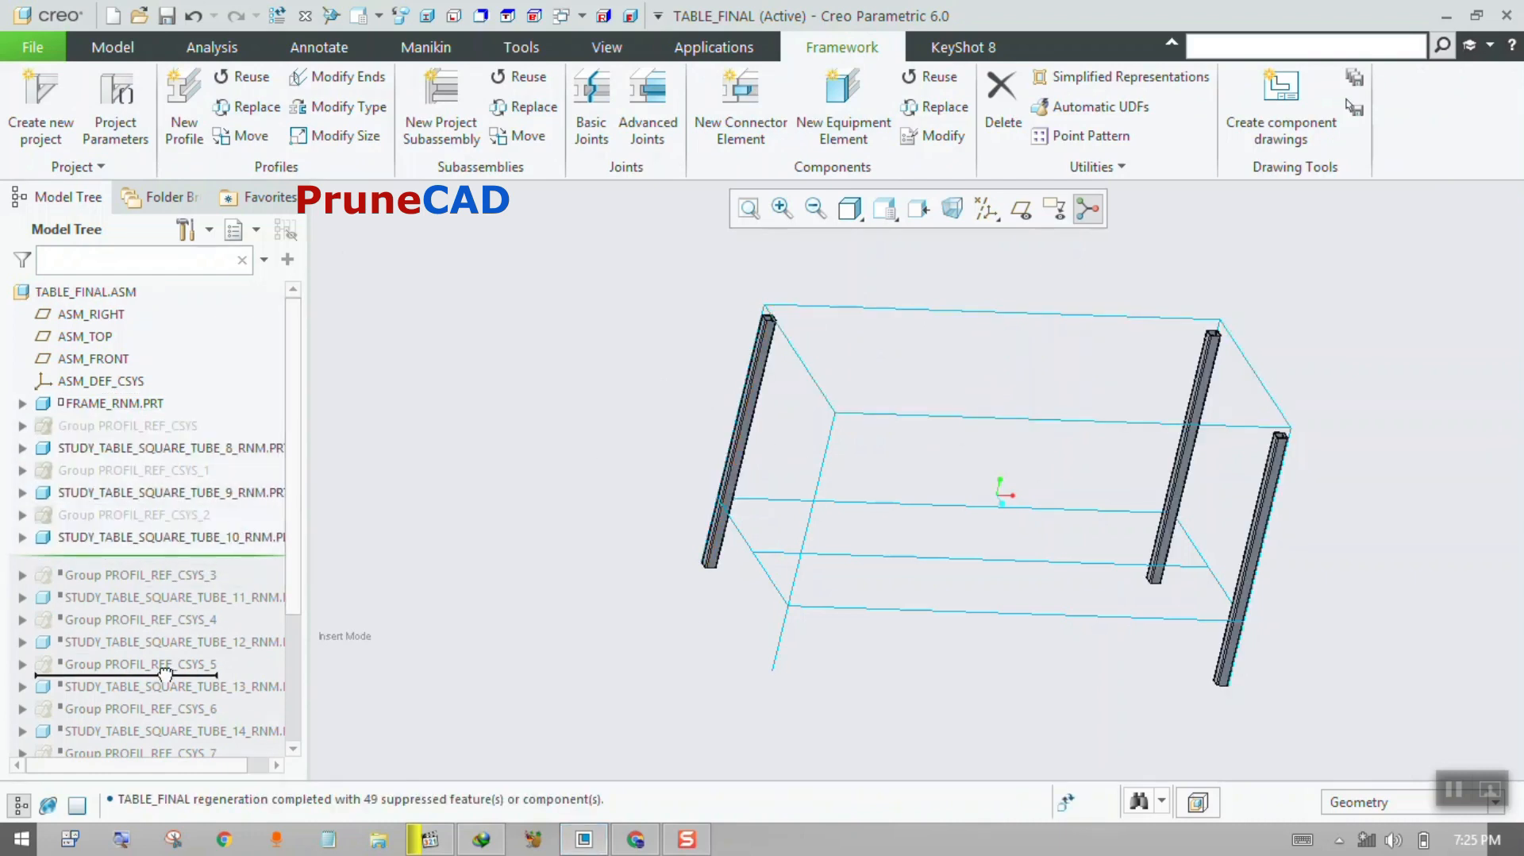
drag(164, 675, 143, 754)
mouse_move(535, 560)
middle_down()
mouse_move(766, 420)
mouse_move(803, 421)
mouse_move(842, 376)
mouse_move(858, 445)
middle_up()
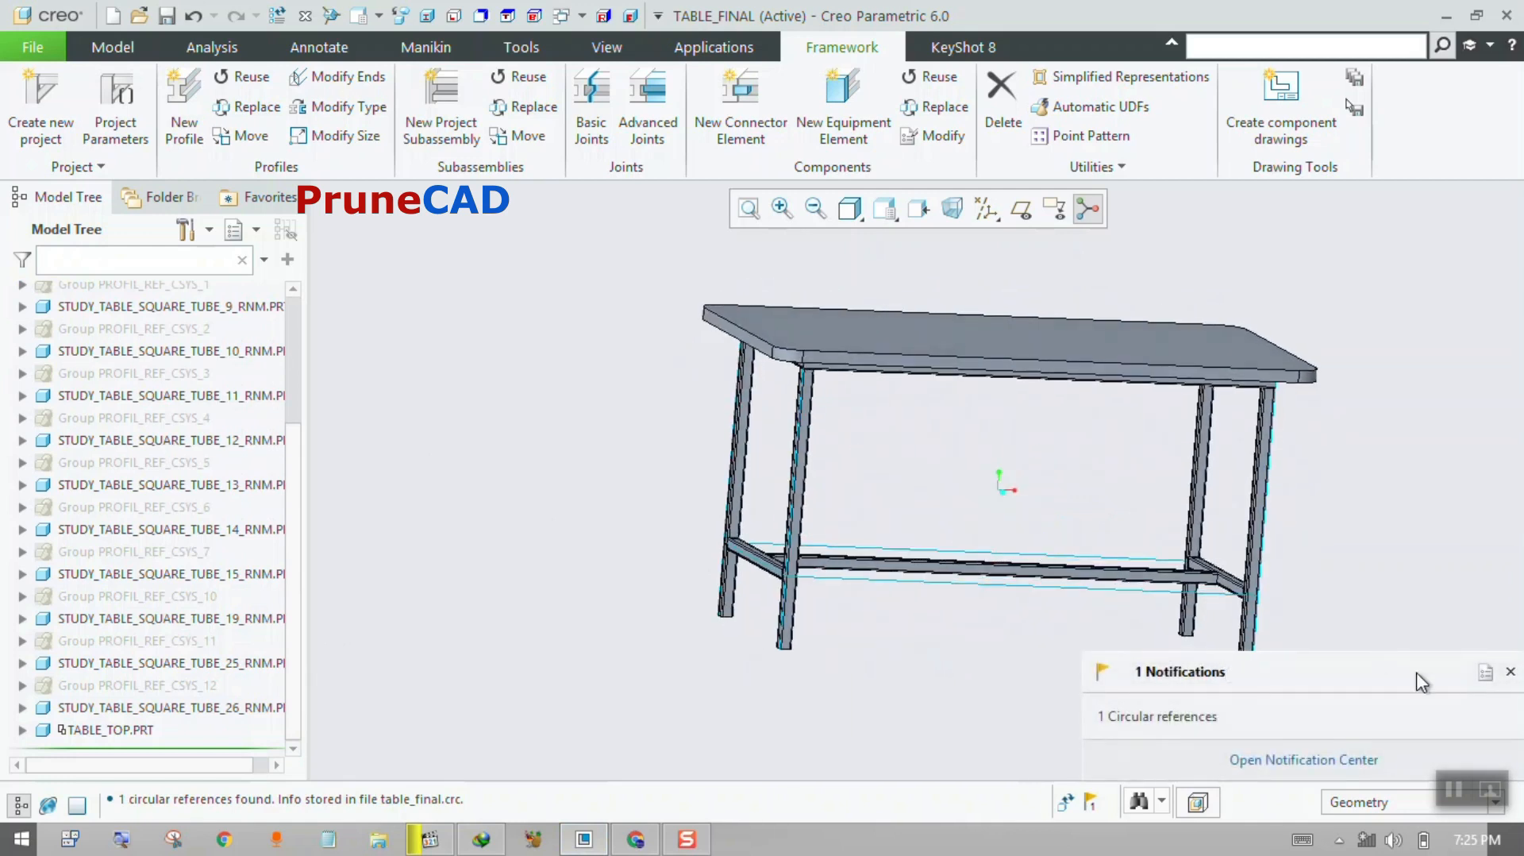
click(1511, 673)
middle_drag(1052, 487, 1096, 500)
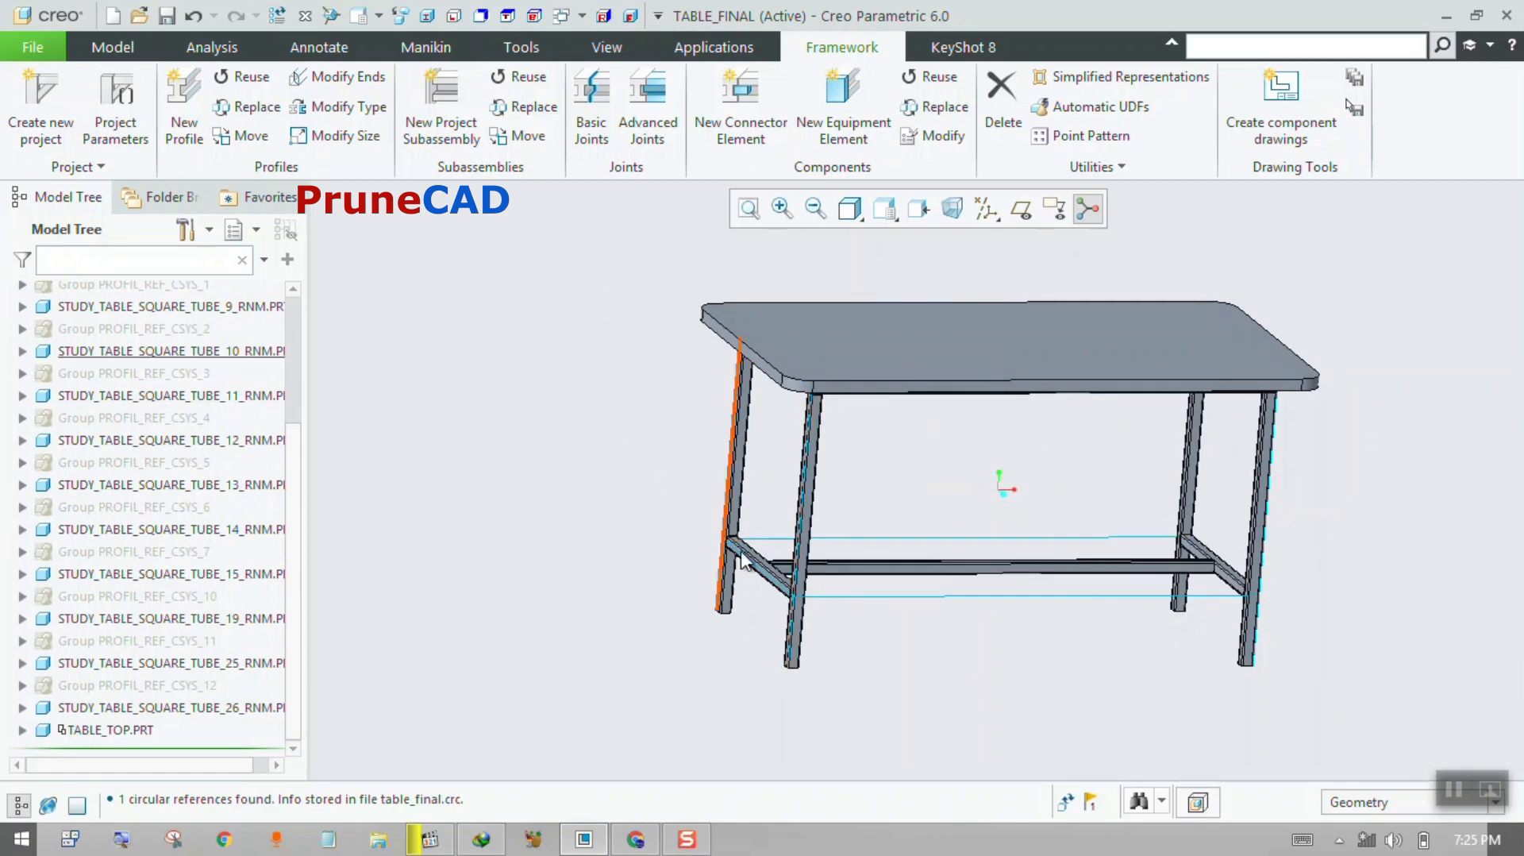
Create a new solid part named TABLE_FRAME with the default template.
click(32, 47)
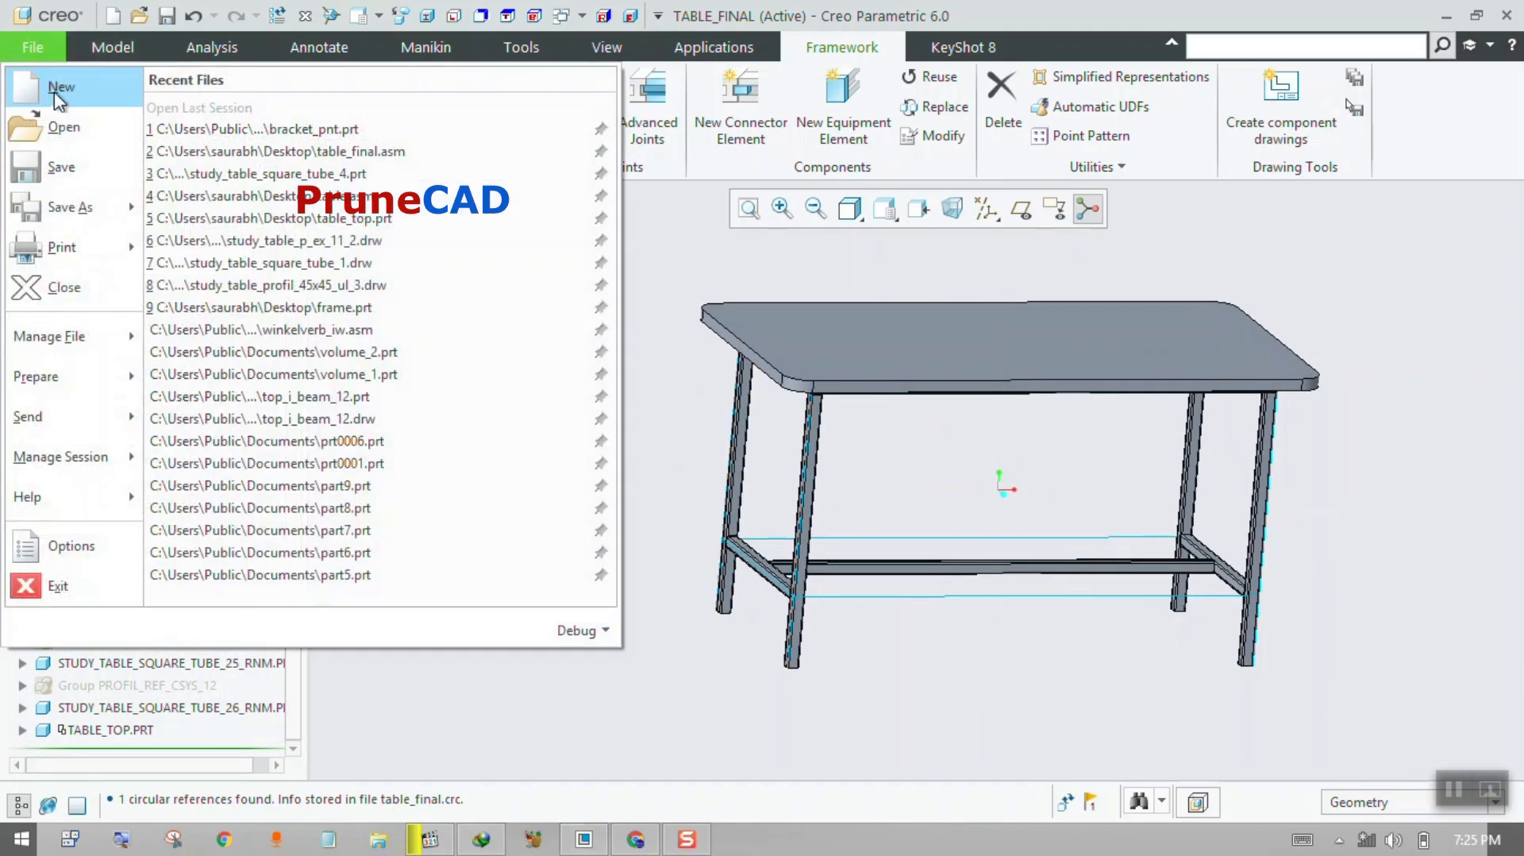
click(32, 100)
click(623, 328)
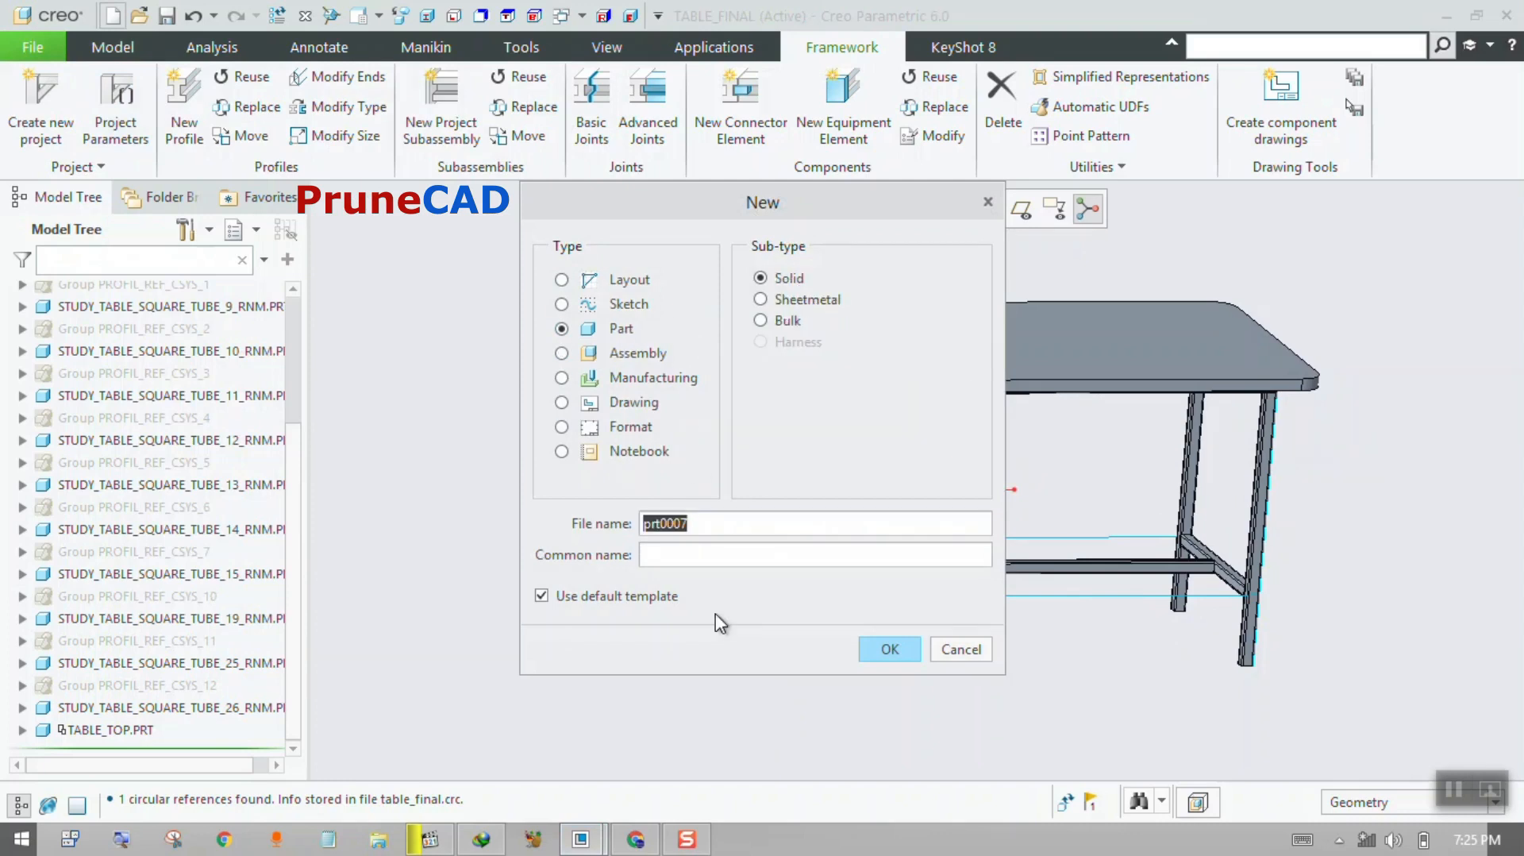
text(TABLE_FRAME)
key(Return)
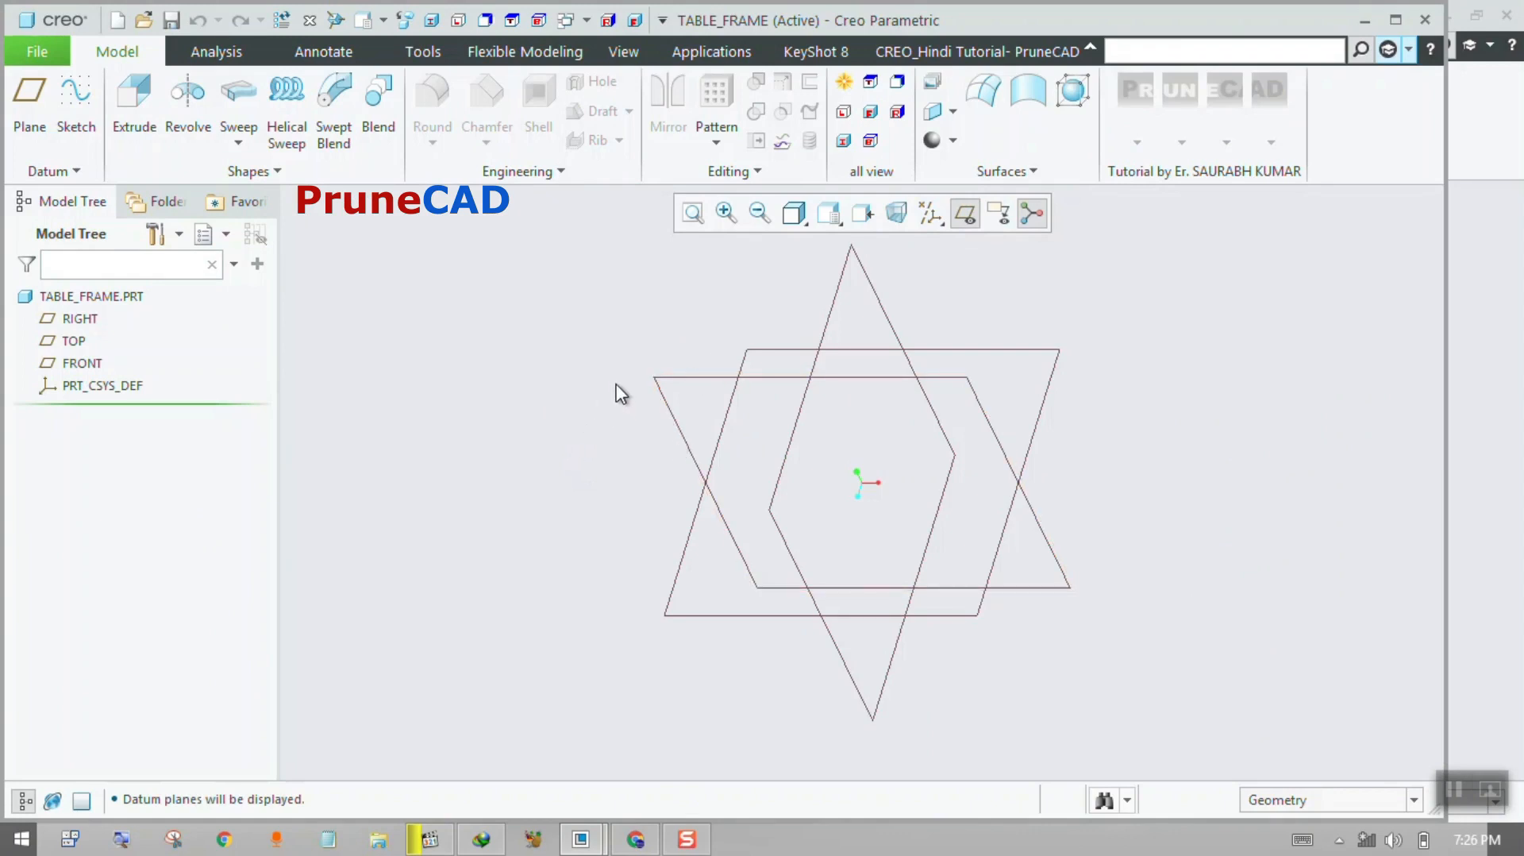
Start a sketch on the FRONT plane and draw a vertical line about 169 long on the vertical reference, crossing the horizontal one.
click(686, 386)
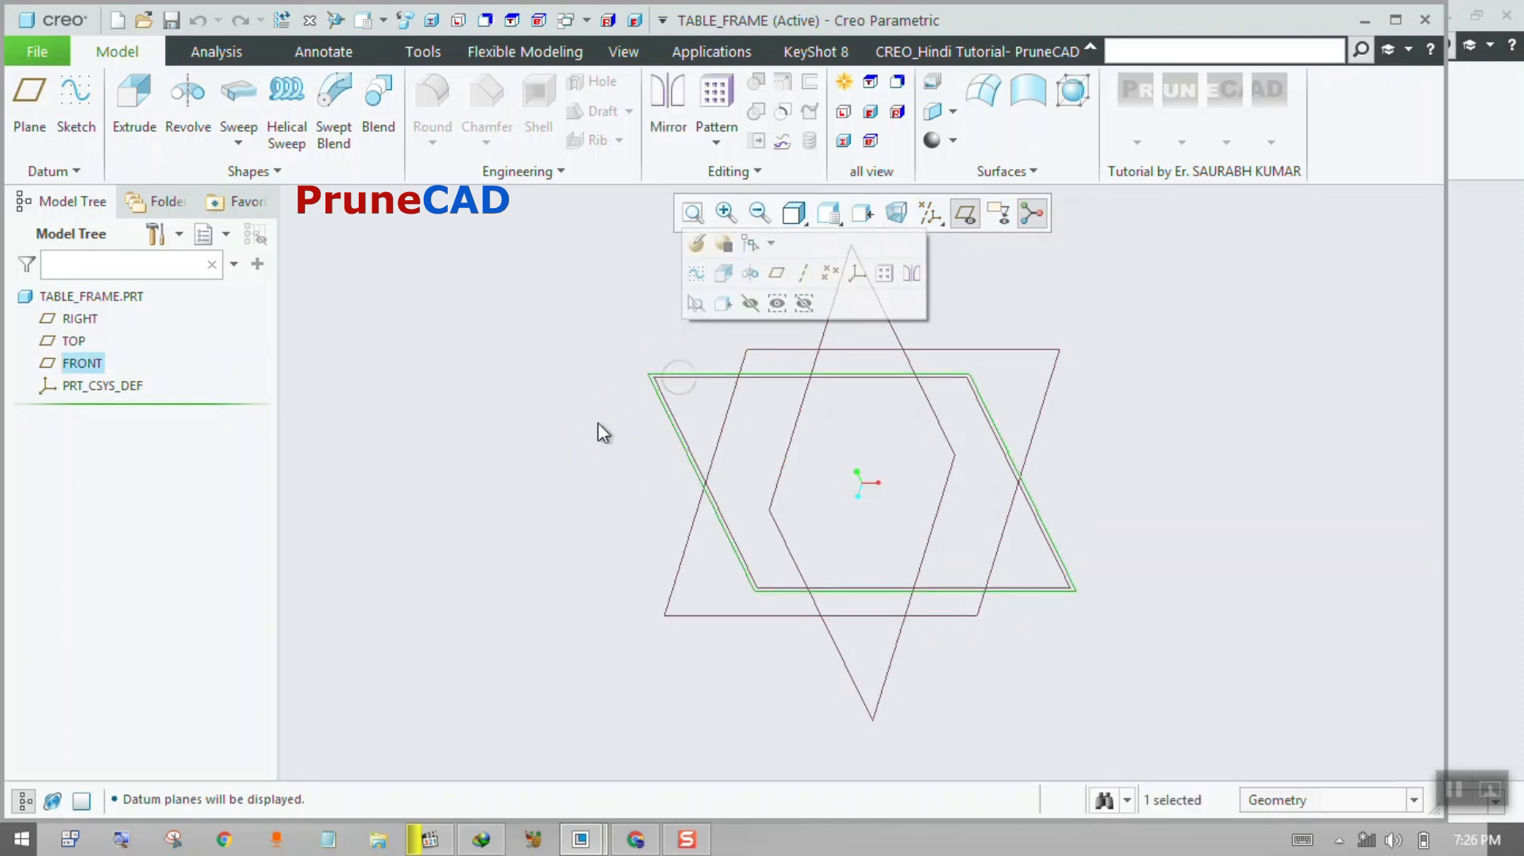
click(699, 272)
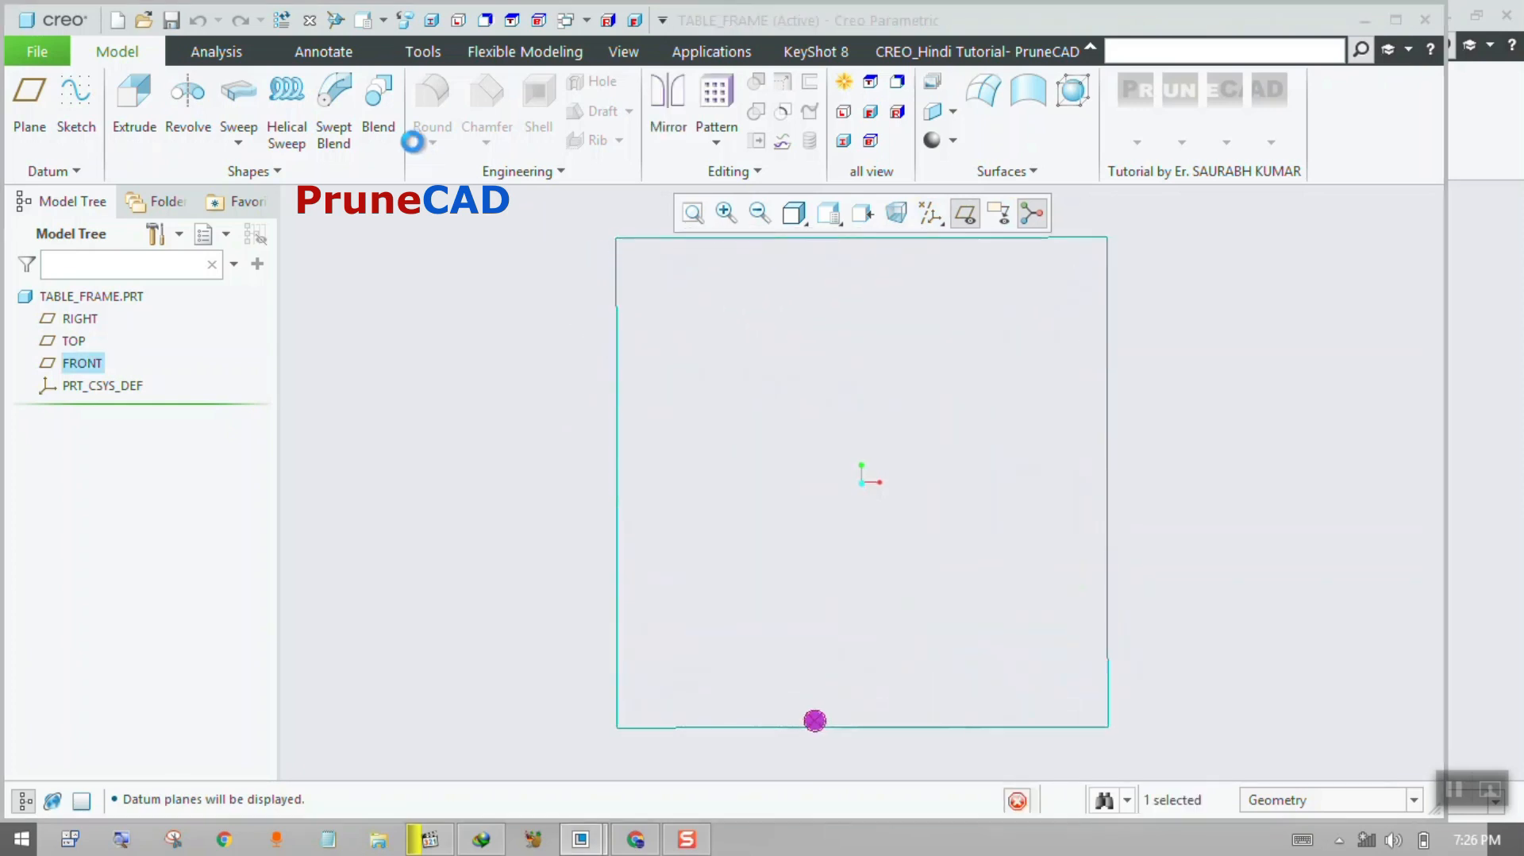
click(863, 547)
click(849, 387)
middle_click(822, 460)
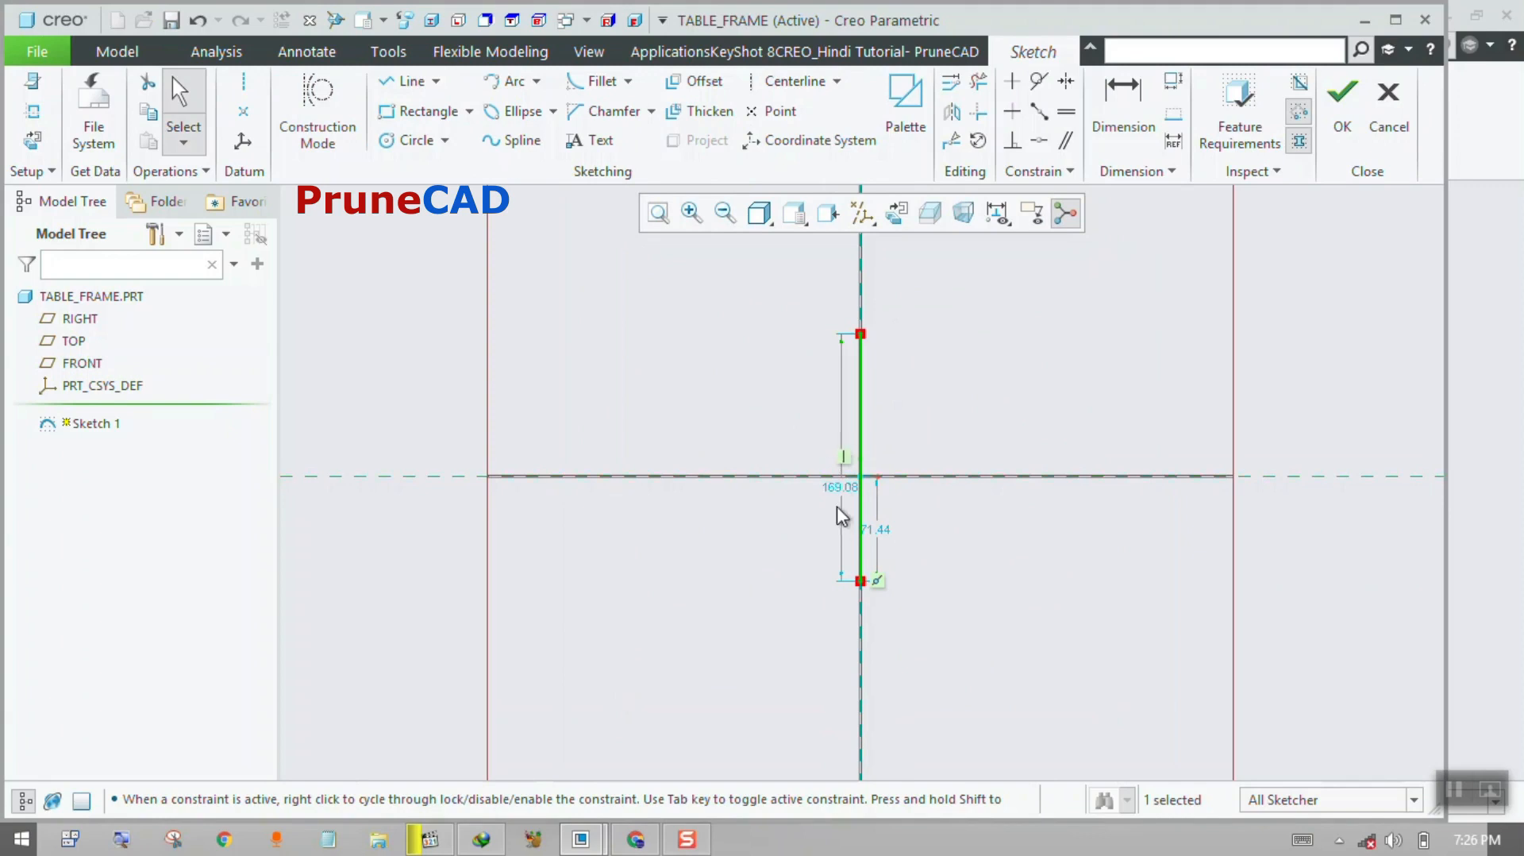
Set the line's lower end 6 below the horizontal reference and its total length to 26.
double_click(882, 533)
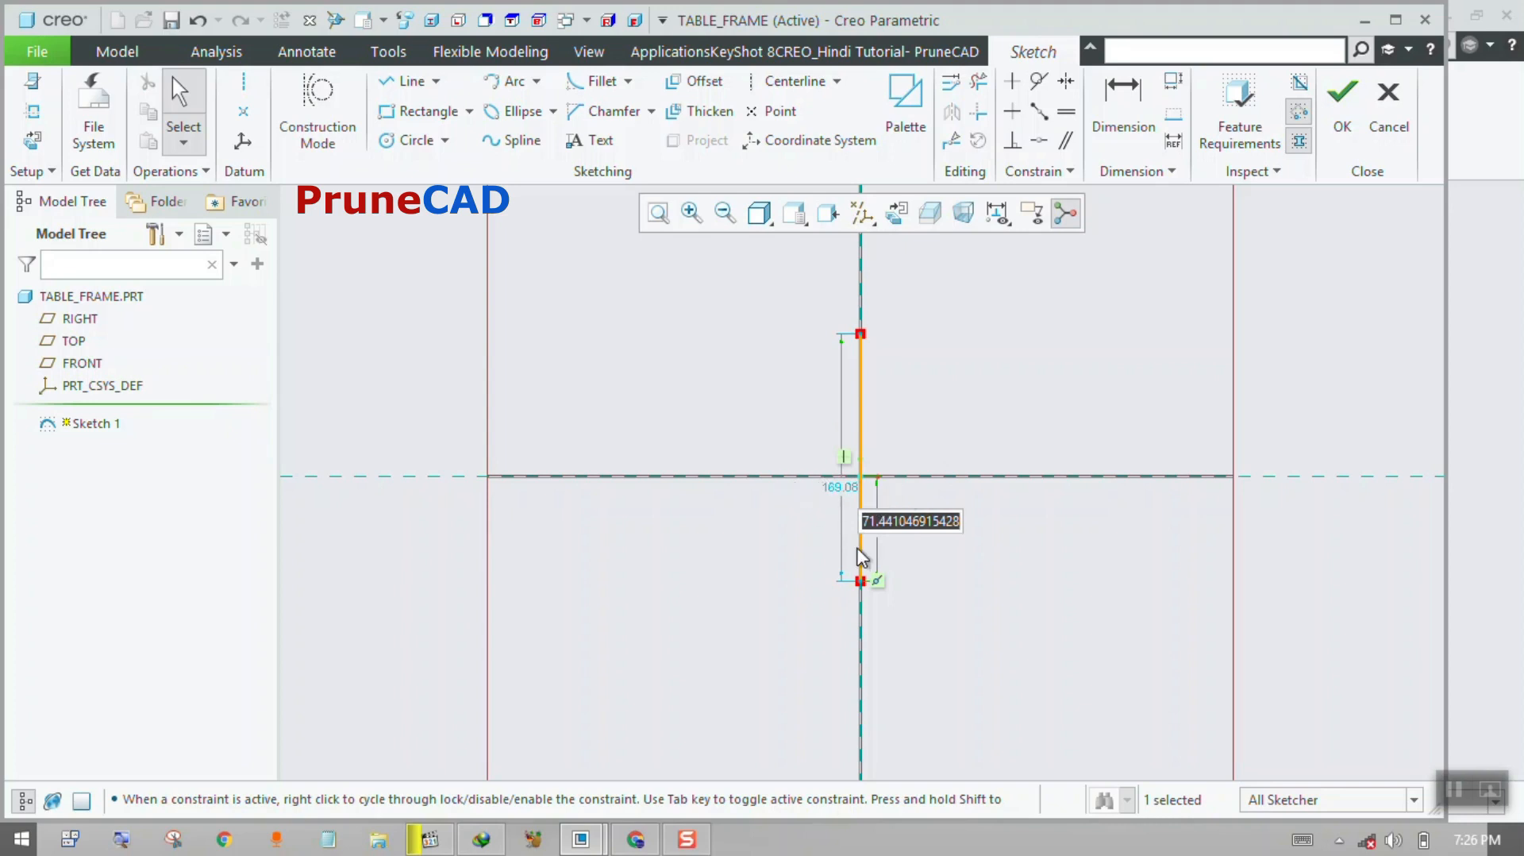
text(6)
key(Return)
double_click(852, 389)
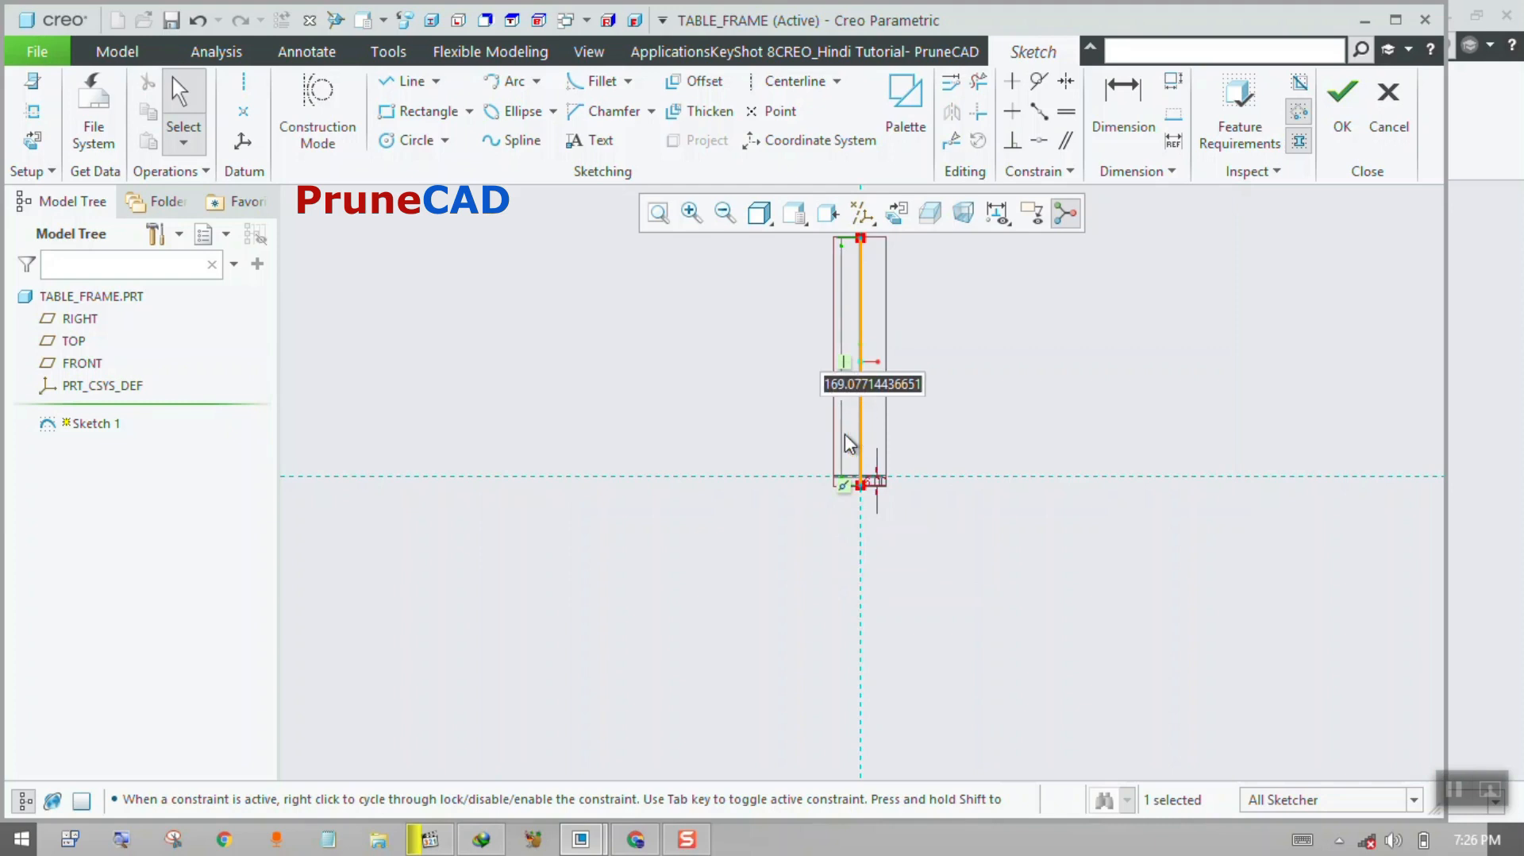
text(26)
key(Return)
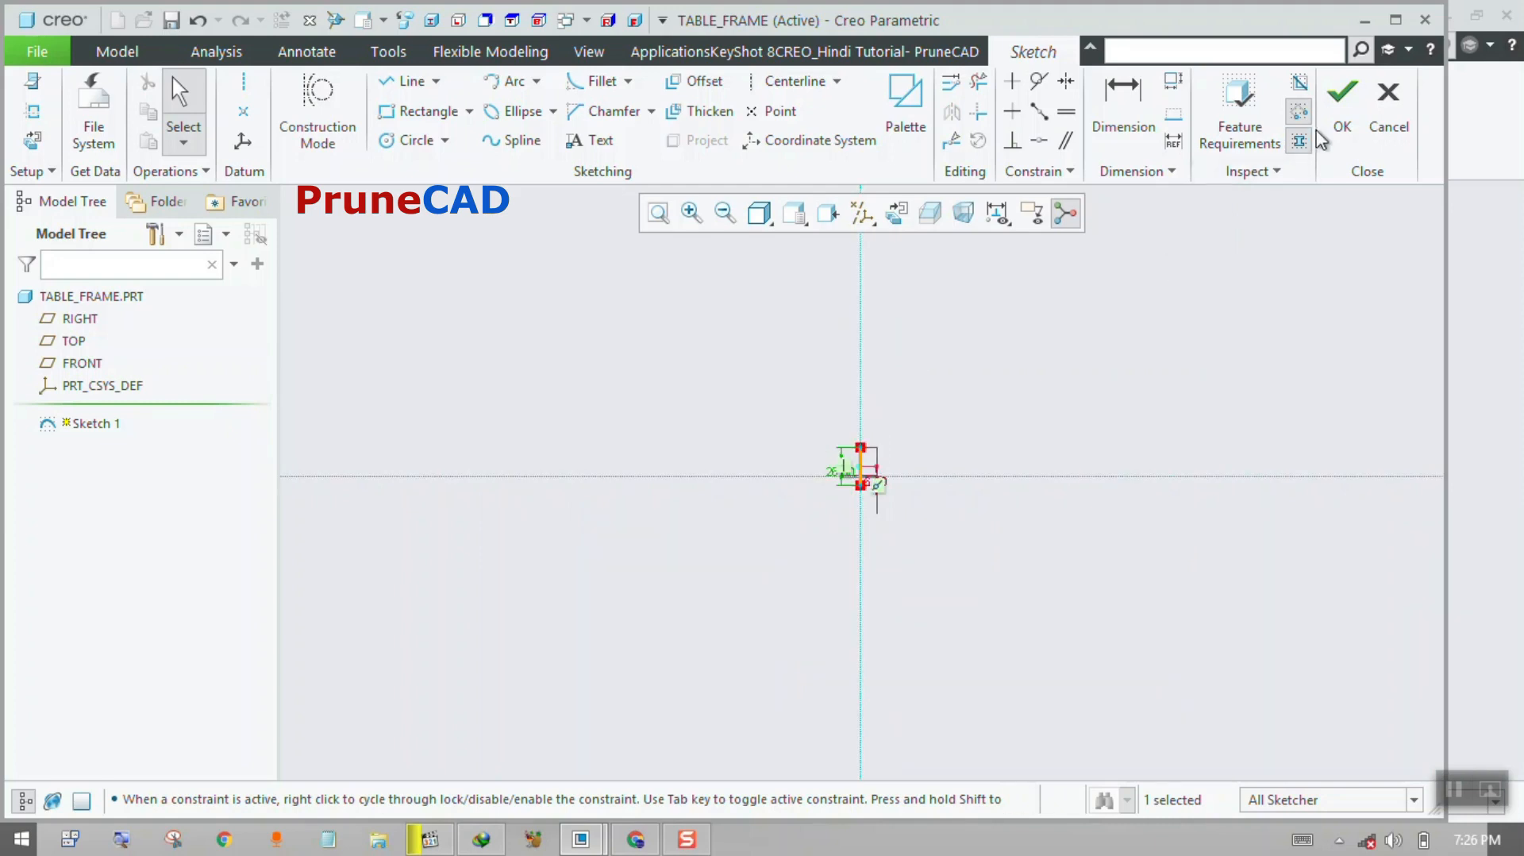
Draw a horizontal line from the leg's upper end and a second vertical leg of equal length down from its far end.
scroll(861, 417, up, 2)
key(l)
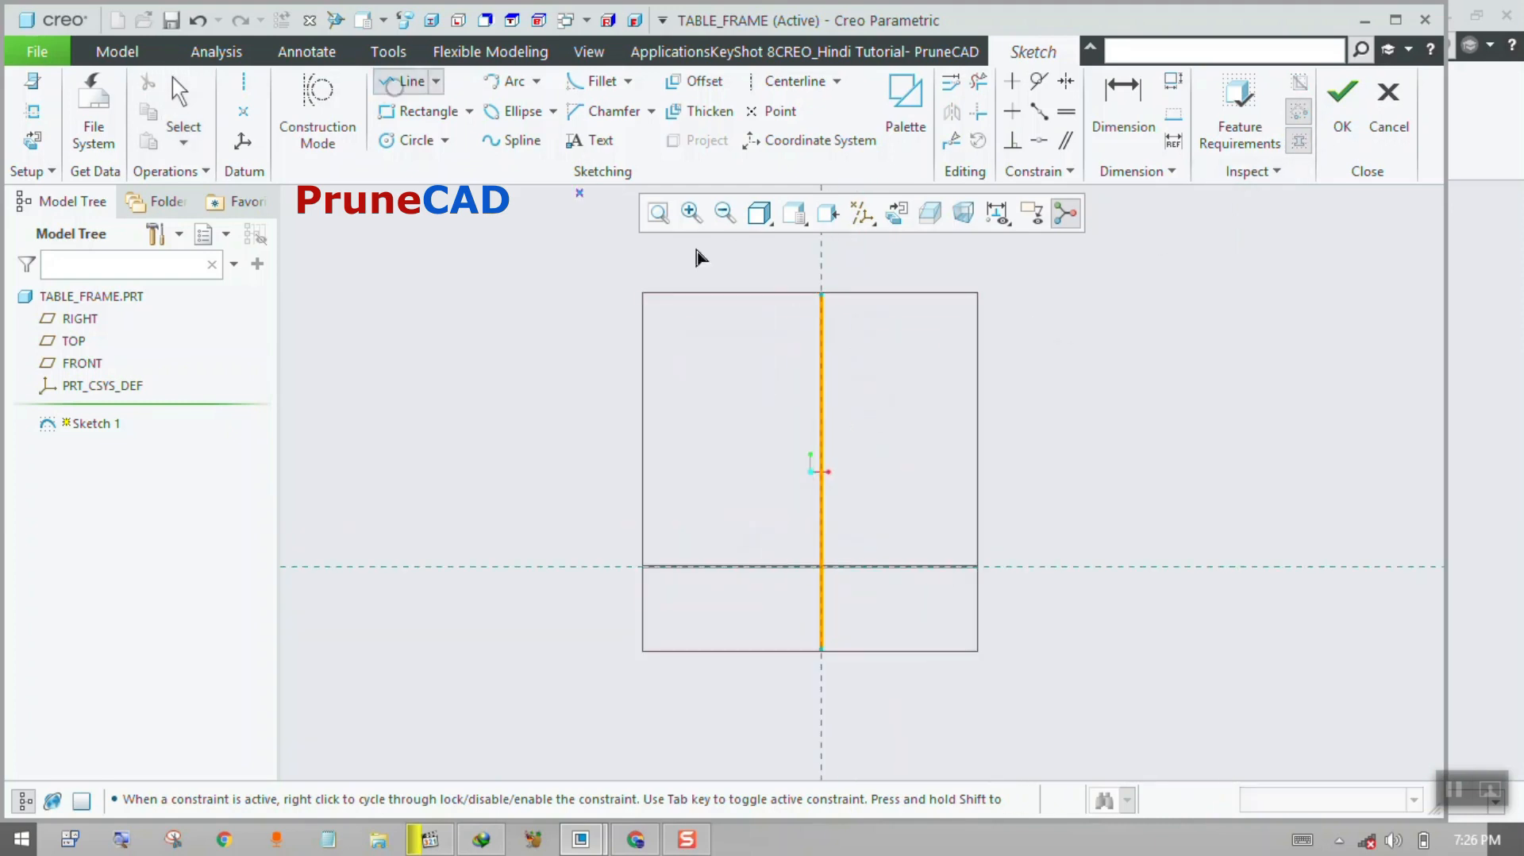
click(822, 293)
click(1407, 295)
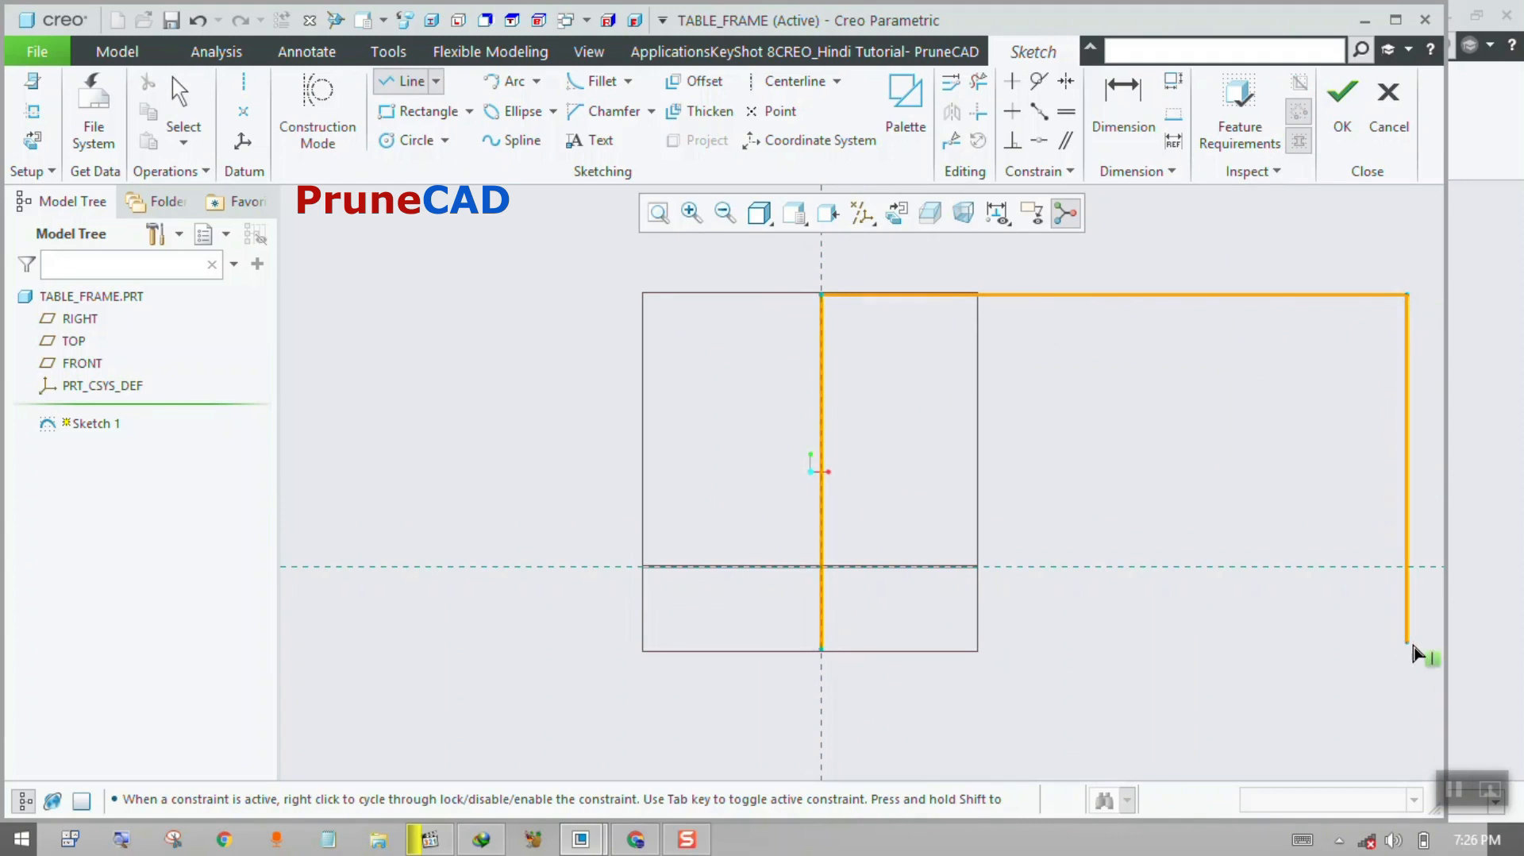
middle_click(1377, 543)
middle_drag(1376, 543, 972, 553)
click(897, 213)
click(1396, 20)
scroll(998, 469, down, 2)
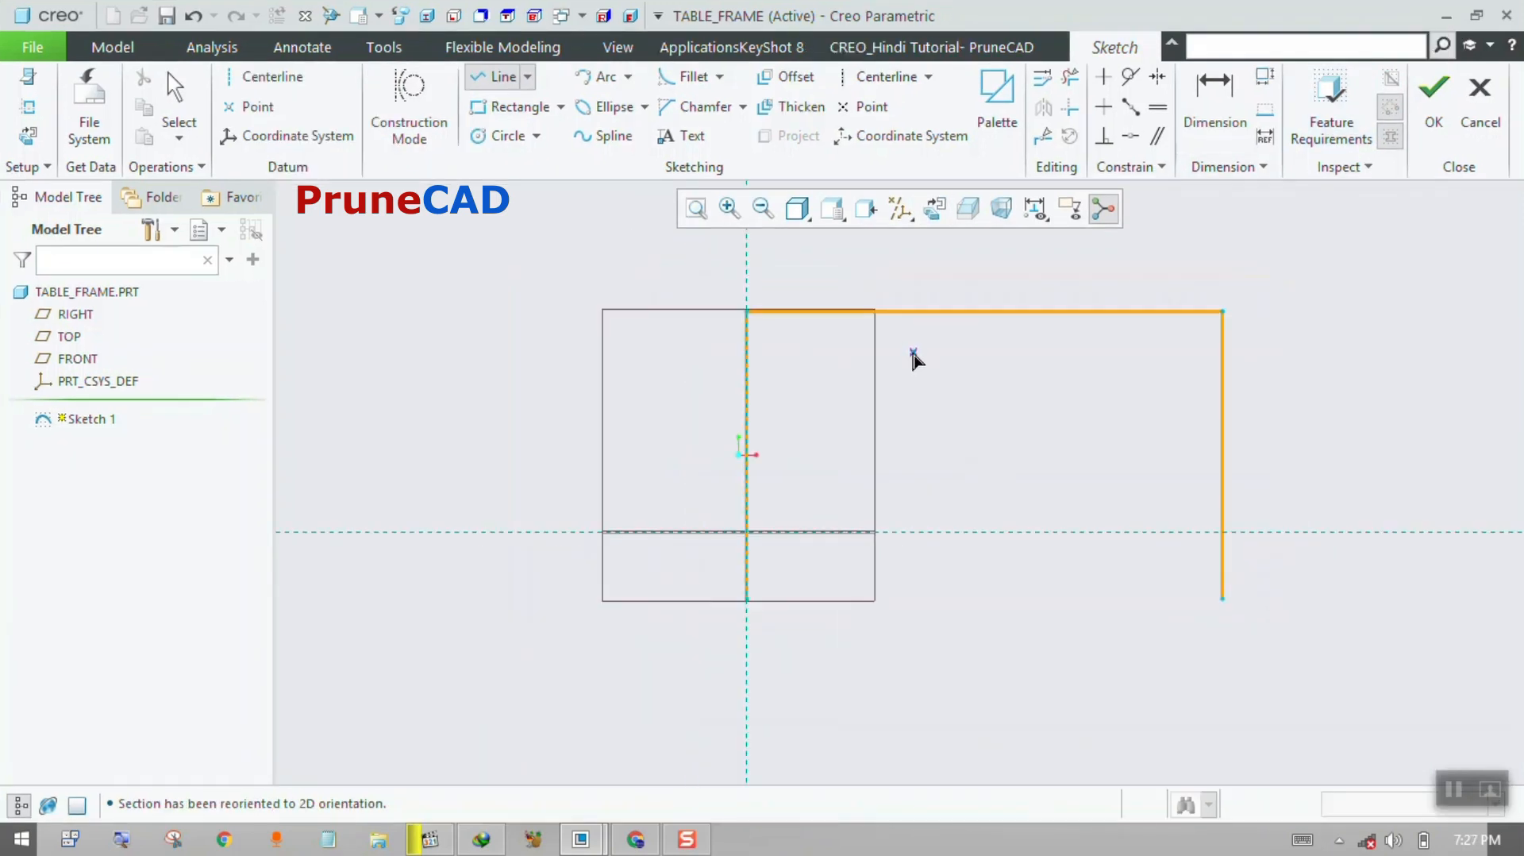
middle_click(913, 354)
Set the horizontal top line's length to 42 and finish the sketch.
double_click(930, 277)
text(42)
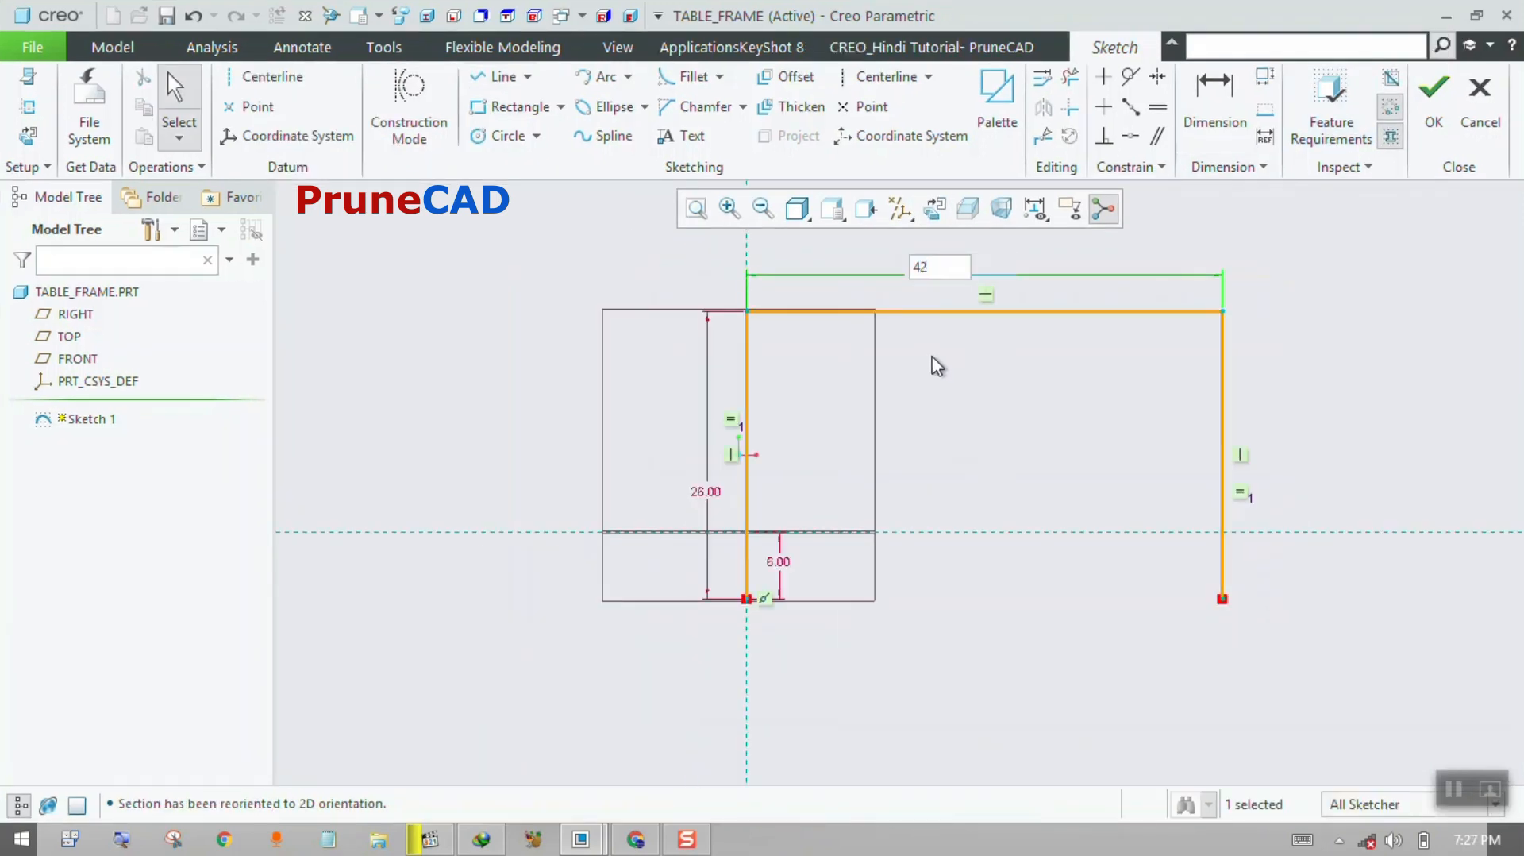
key(Return)
click(1434, 94)
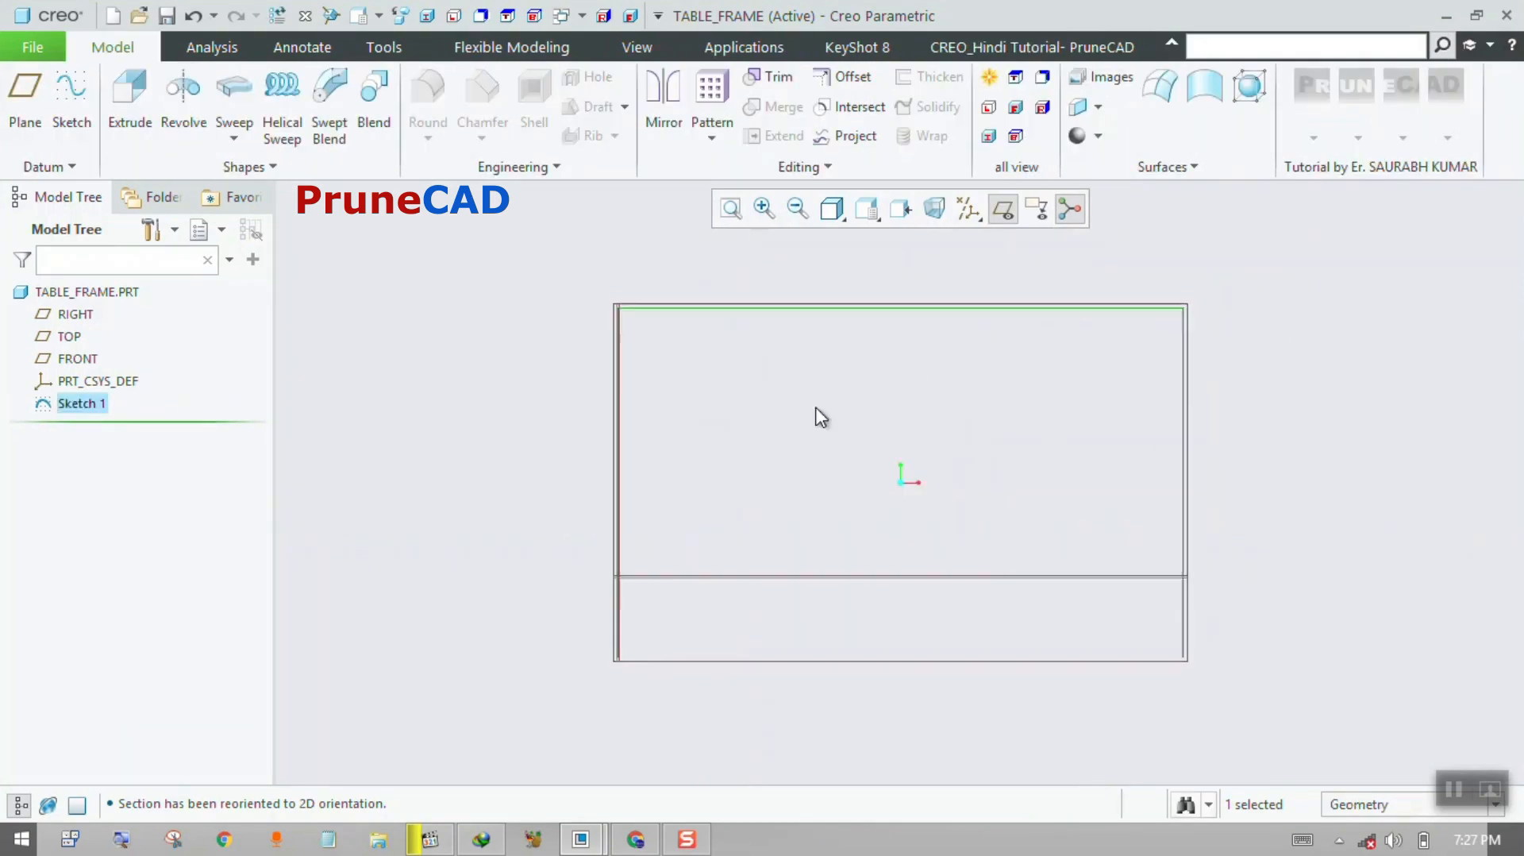
Pattern the sketch by direction using the FRONT plane, with 2 members spaced 18 apart.
middle_drag(816, 408, 767, 419)
scroll(768, 407, down, 3)
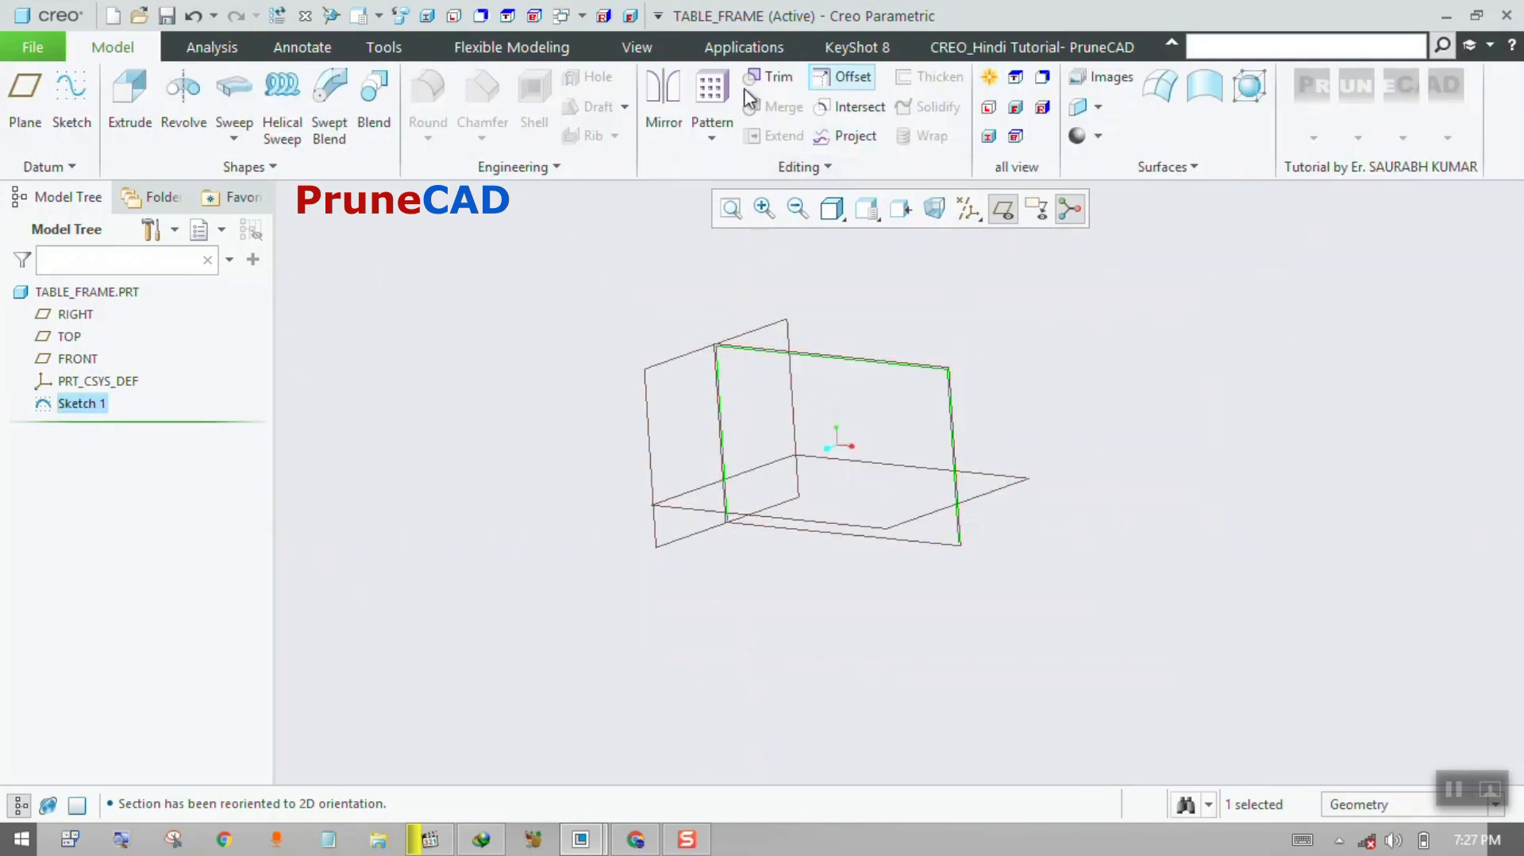
click(712, 91)
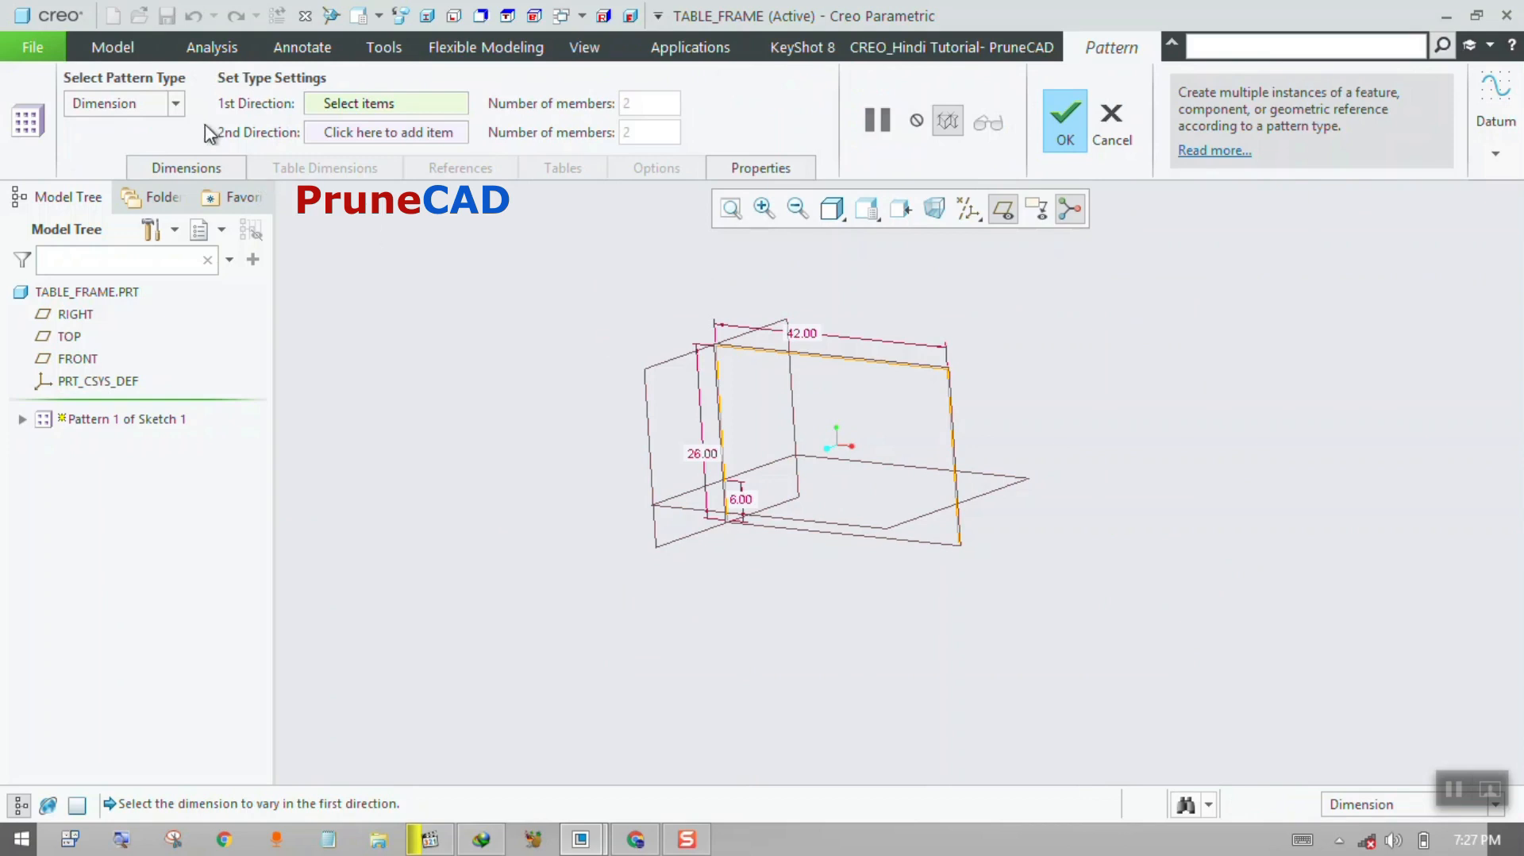
click(176, 104)
click(151, 147)
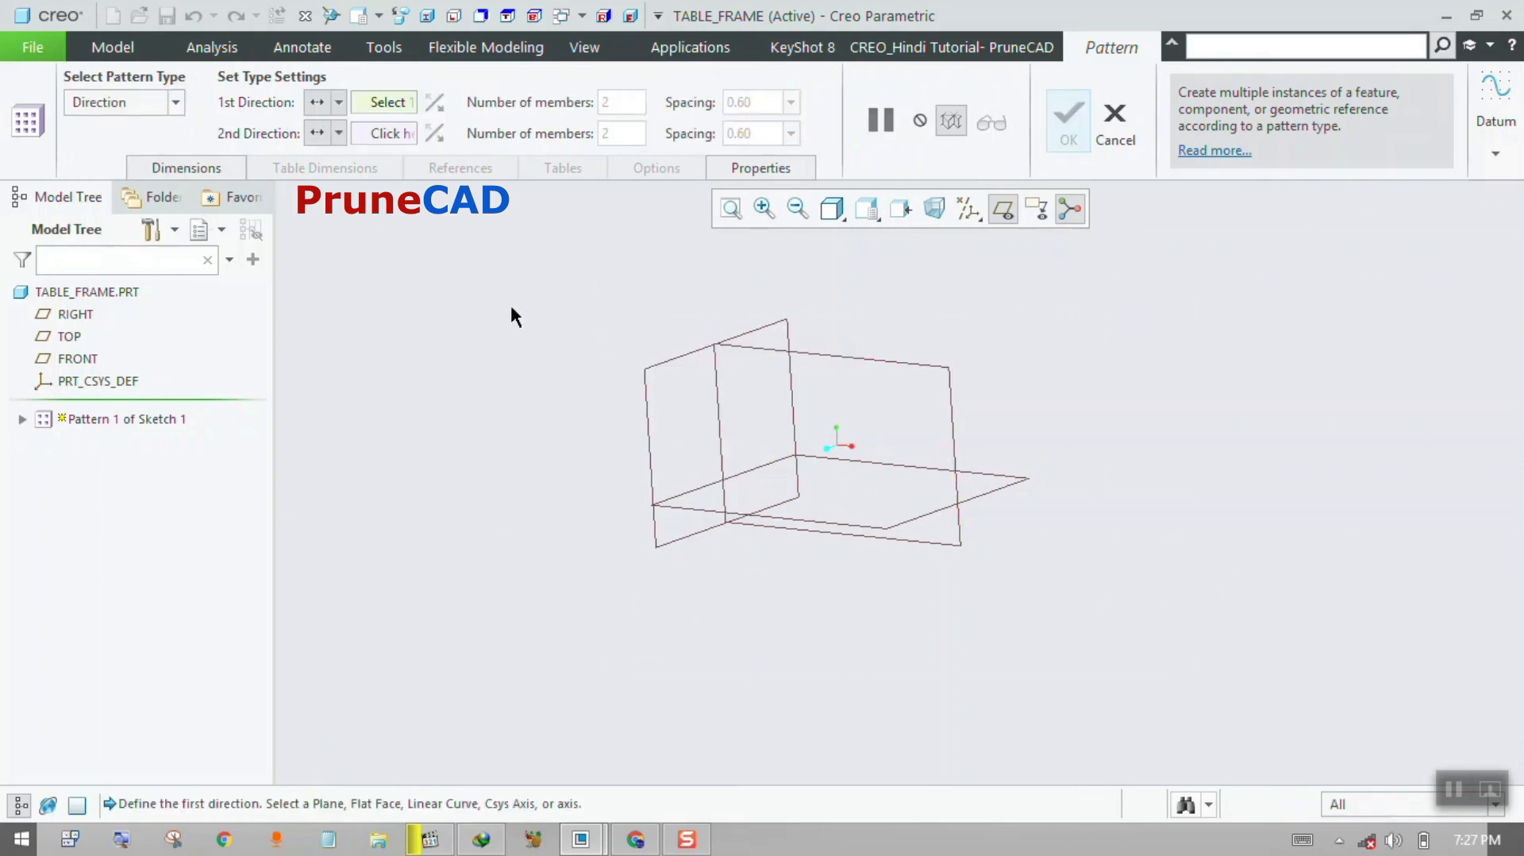
click(830, 355)
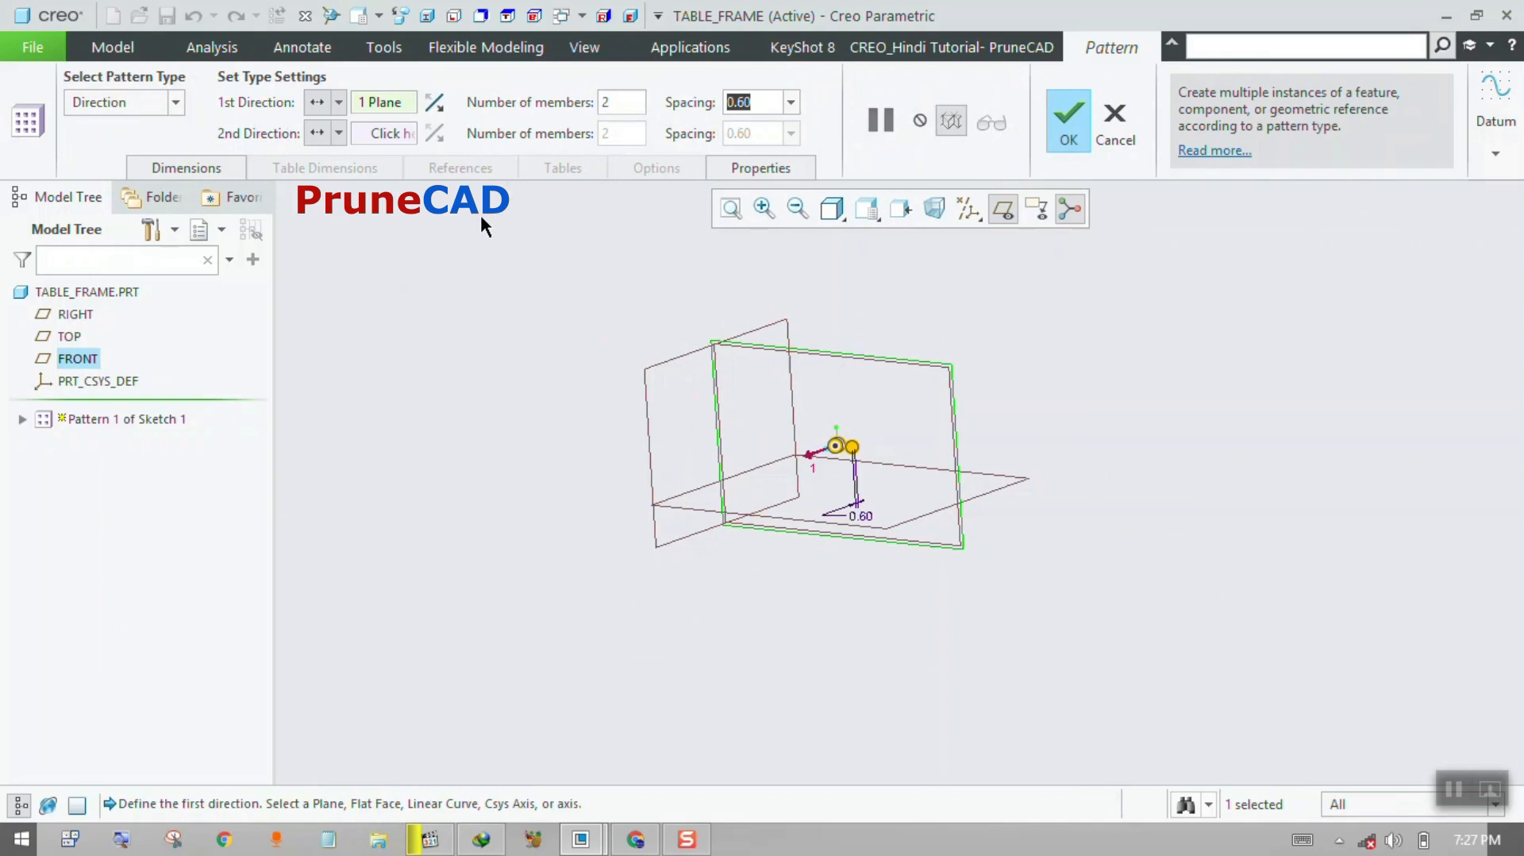
text(18)
key(Return)
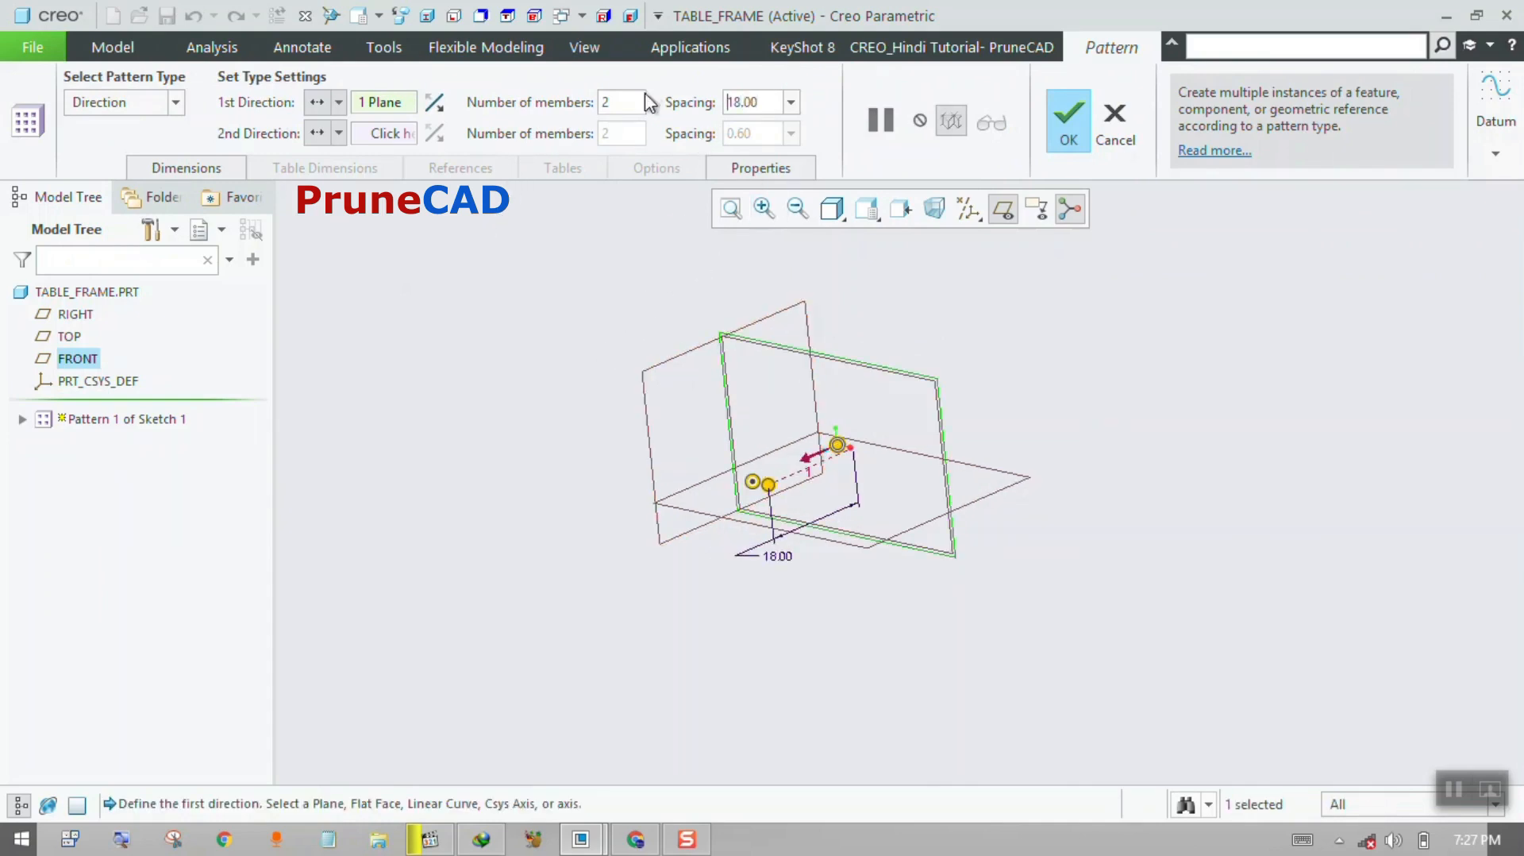
click(1062, 127)
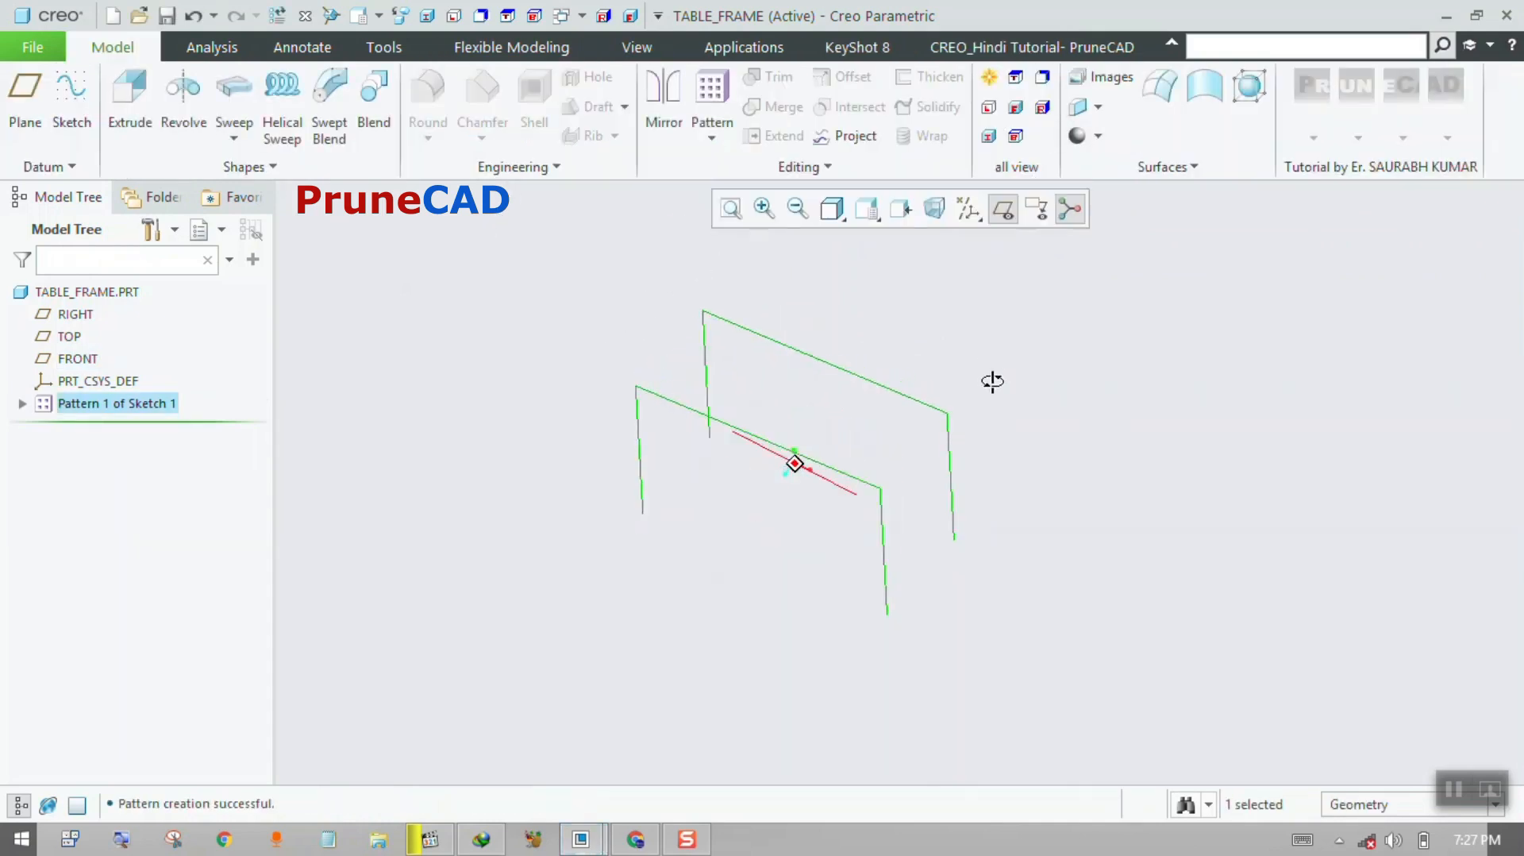
scroll(836, 418, down, 2)
mouse_move(836, 418)
middle_down()
mouse_move(879, 404)
mouse_move(861, 402)
middle_up()
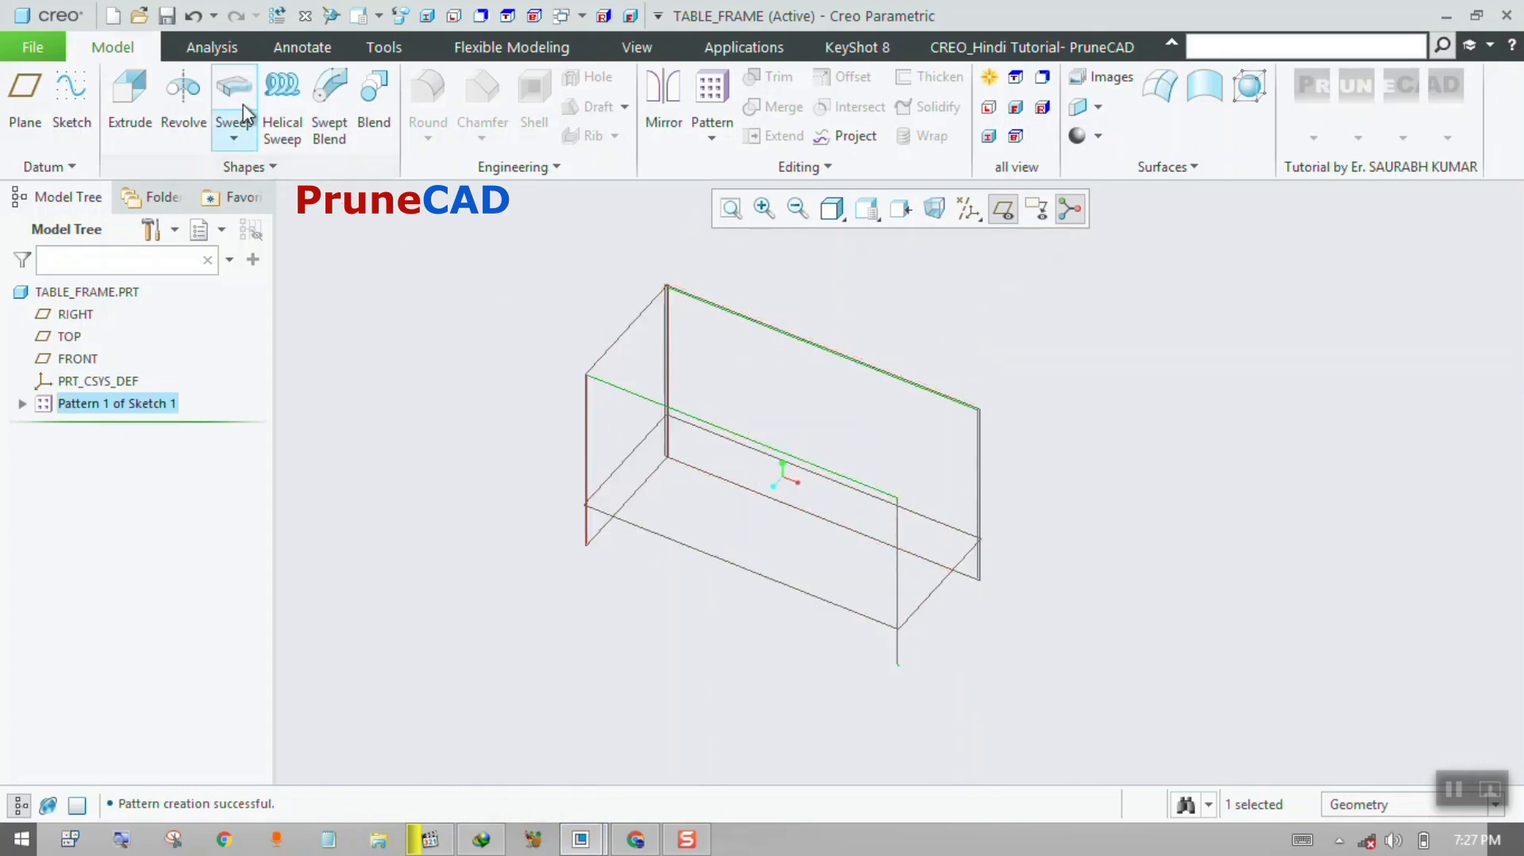
On the TOP plane, sketch a line along each short side, joining the front and rear frame legs.
click(74, 95)
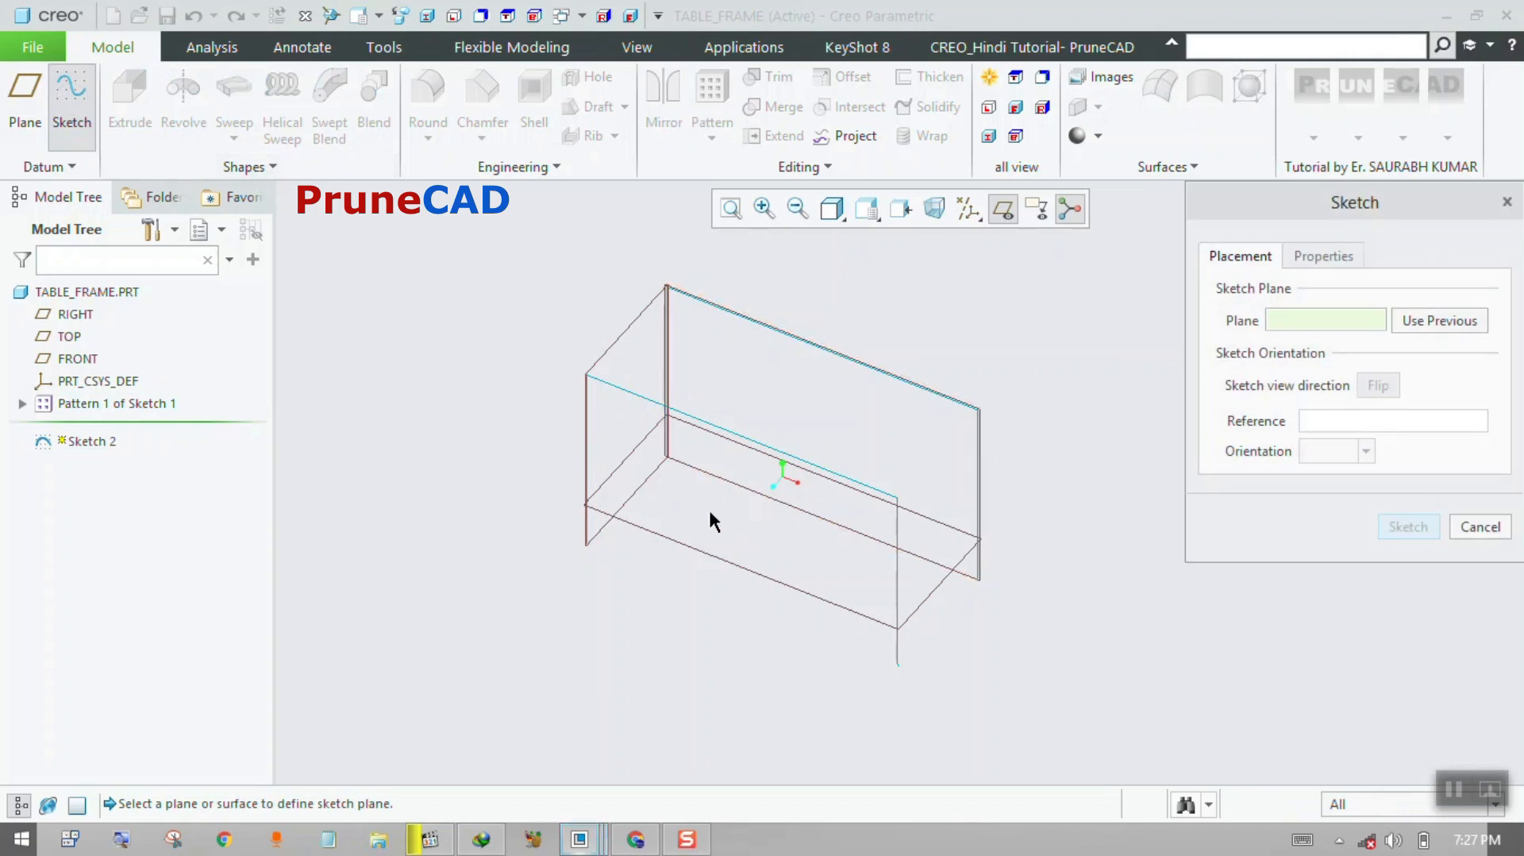
click(641, 531)
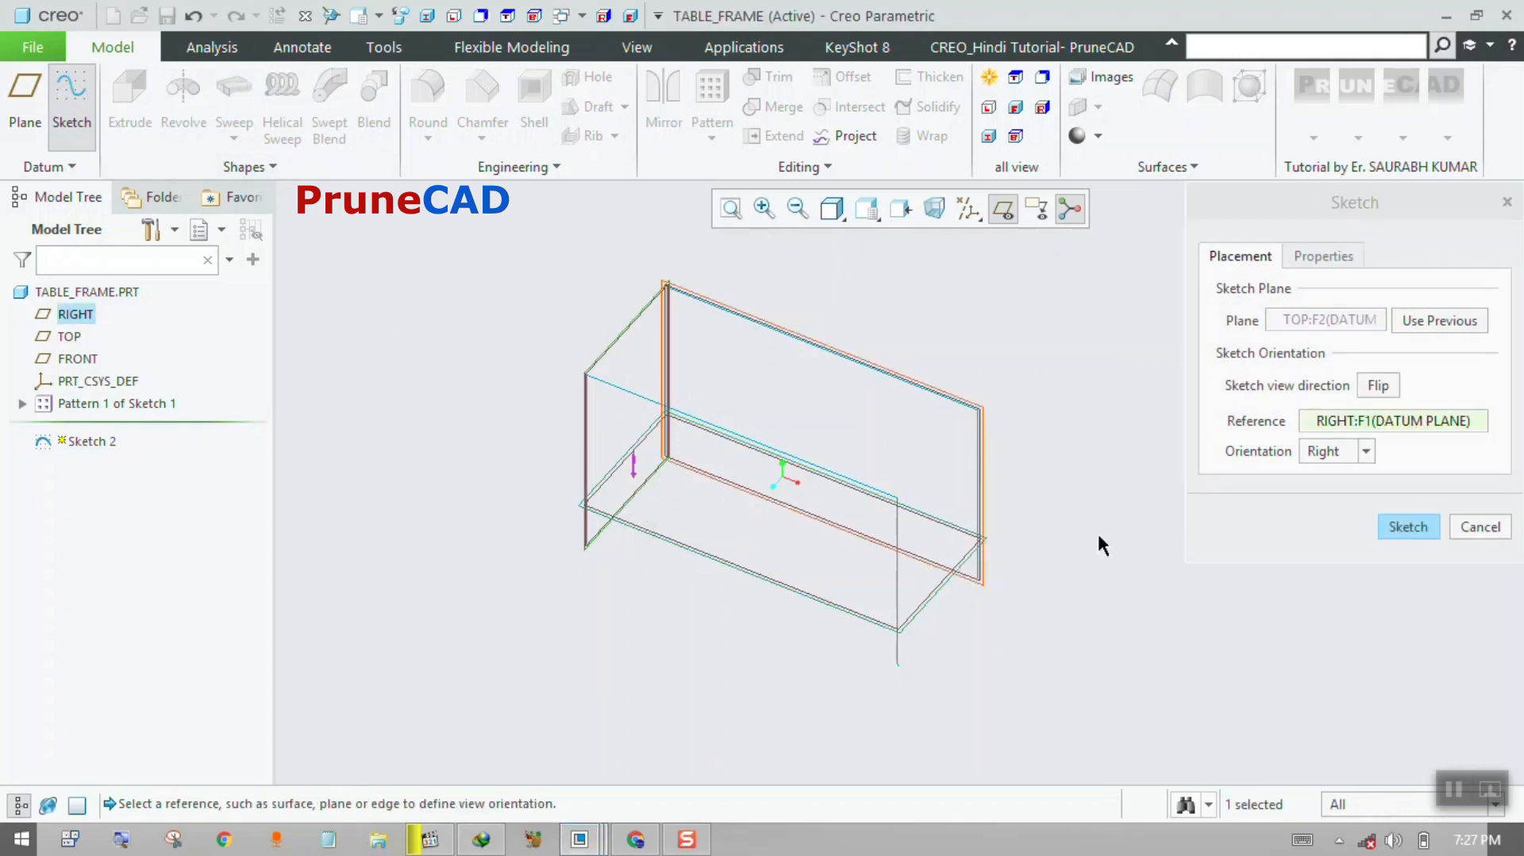
click(1408, 527)
scroll(588, 675, up, 4)
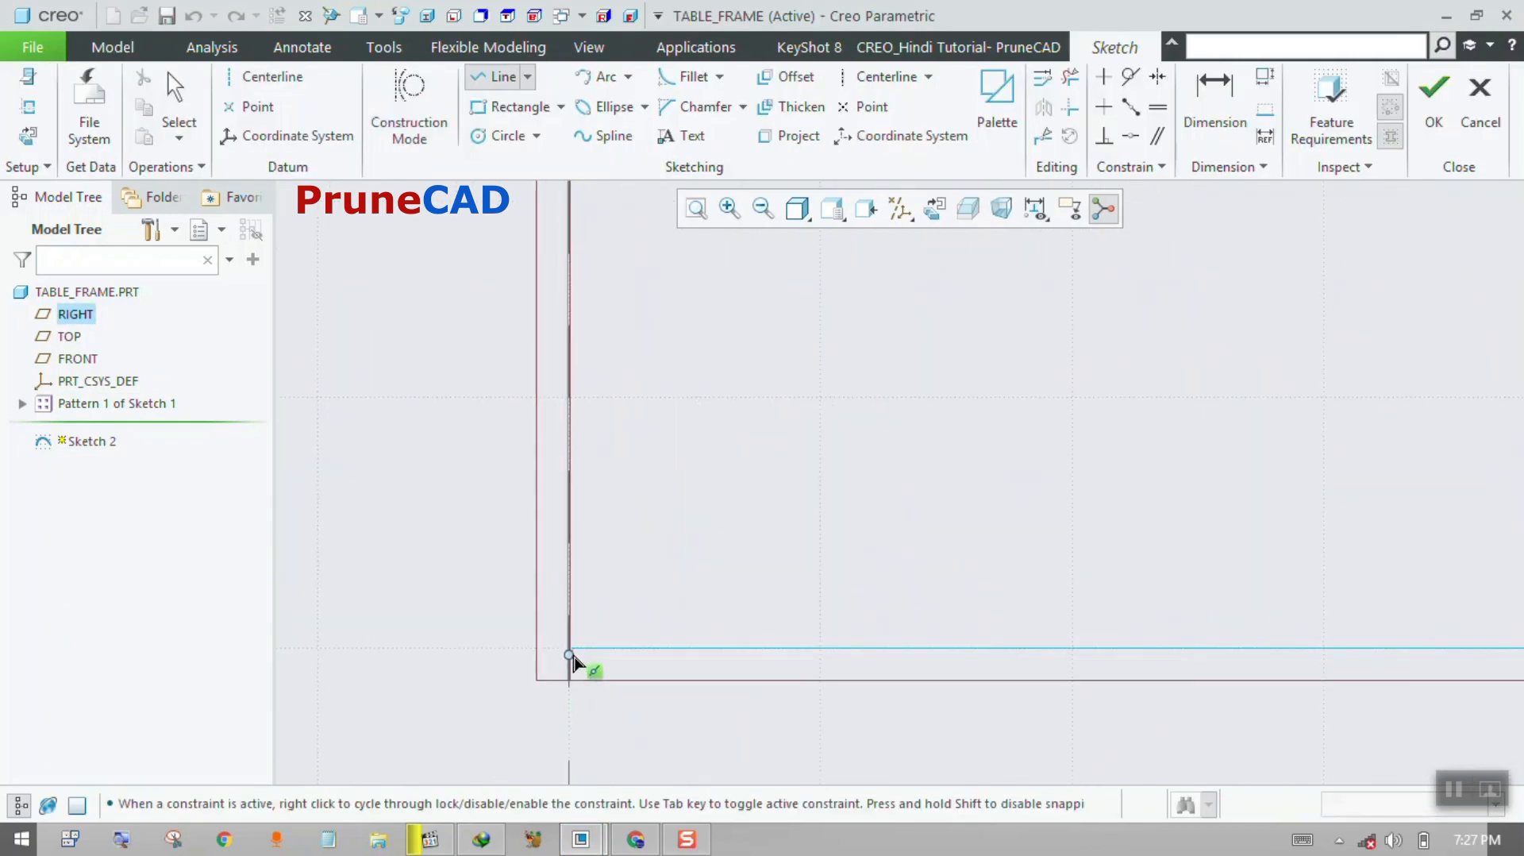
scroll(569, 651, down, 4)
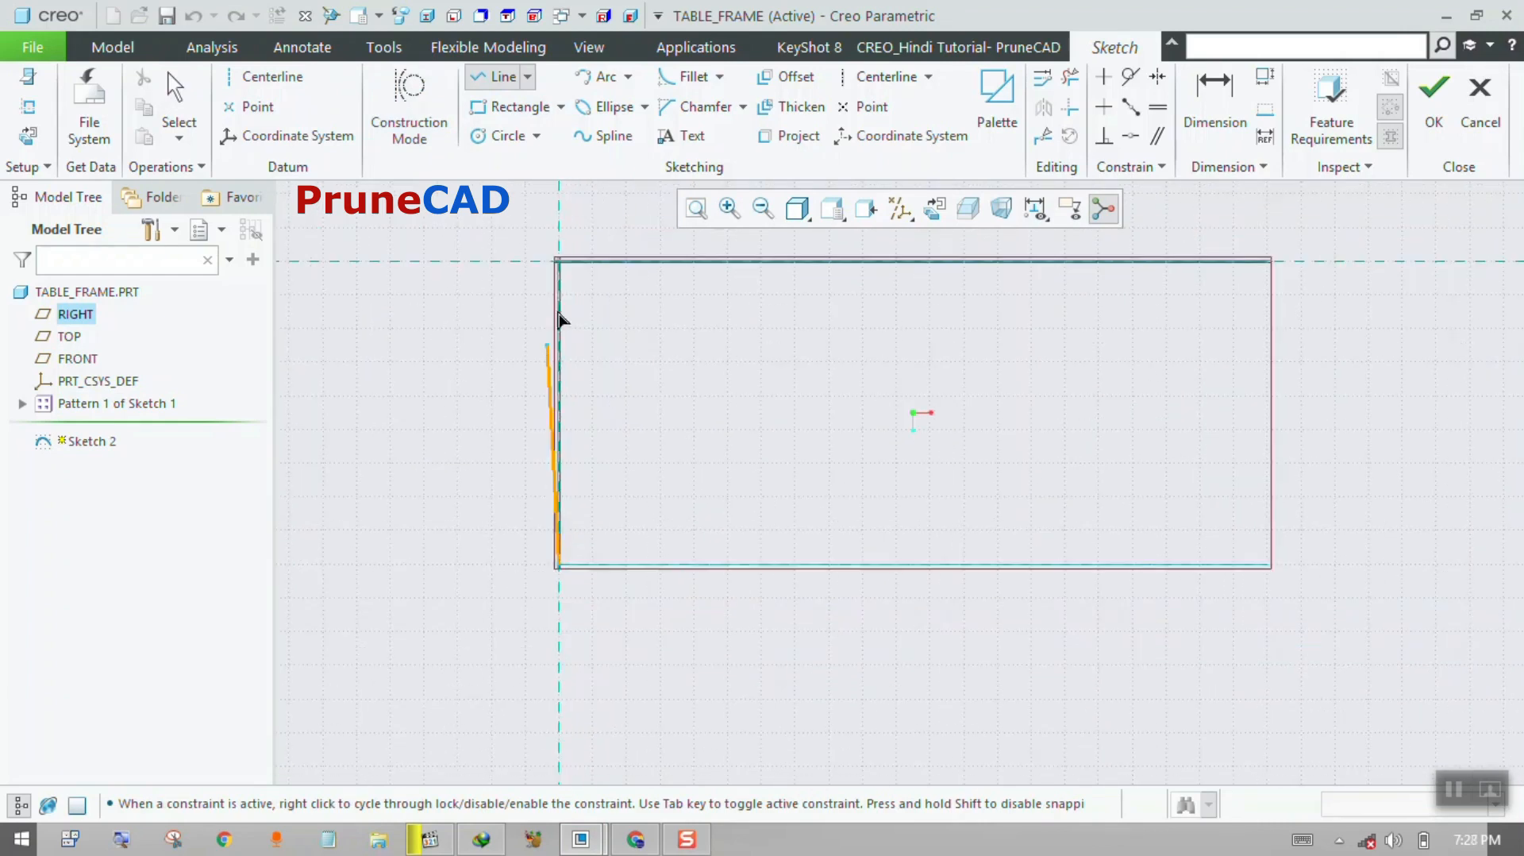
scroll(558, 270, up, 4)
click(557, 263)
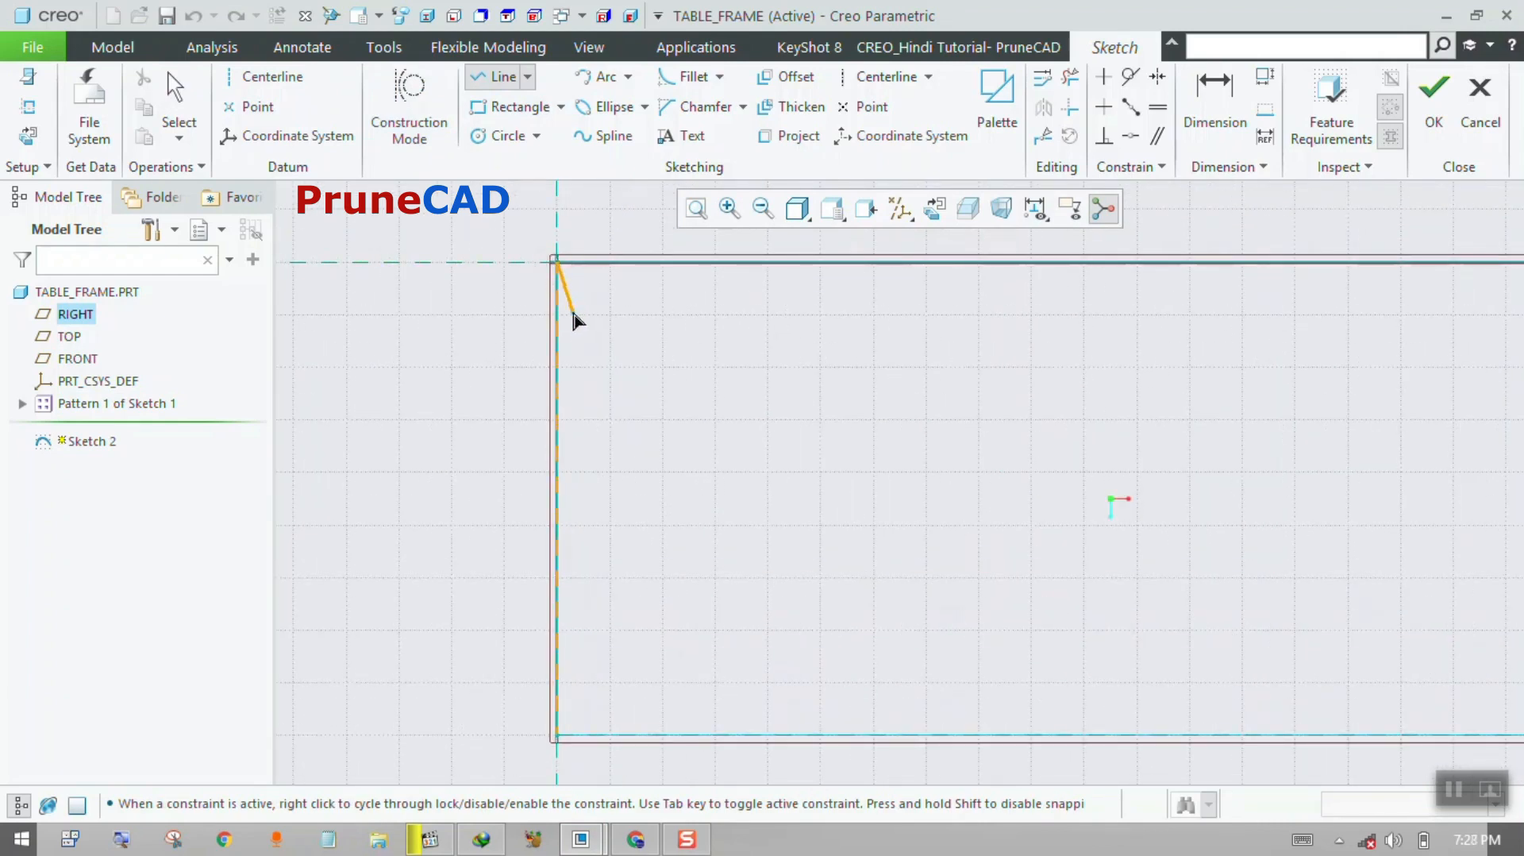
middle_click(350, 381)
scroll(350, 381, down, 2)
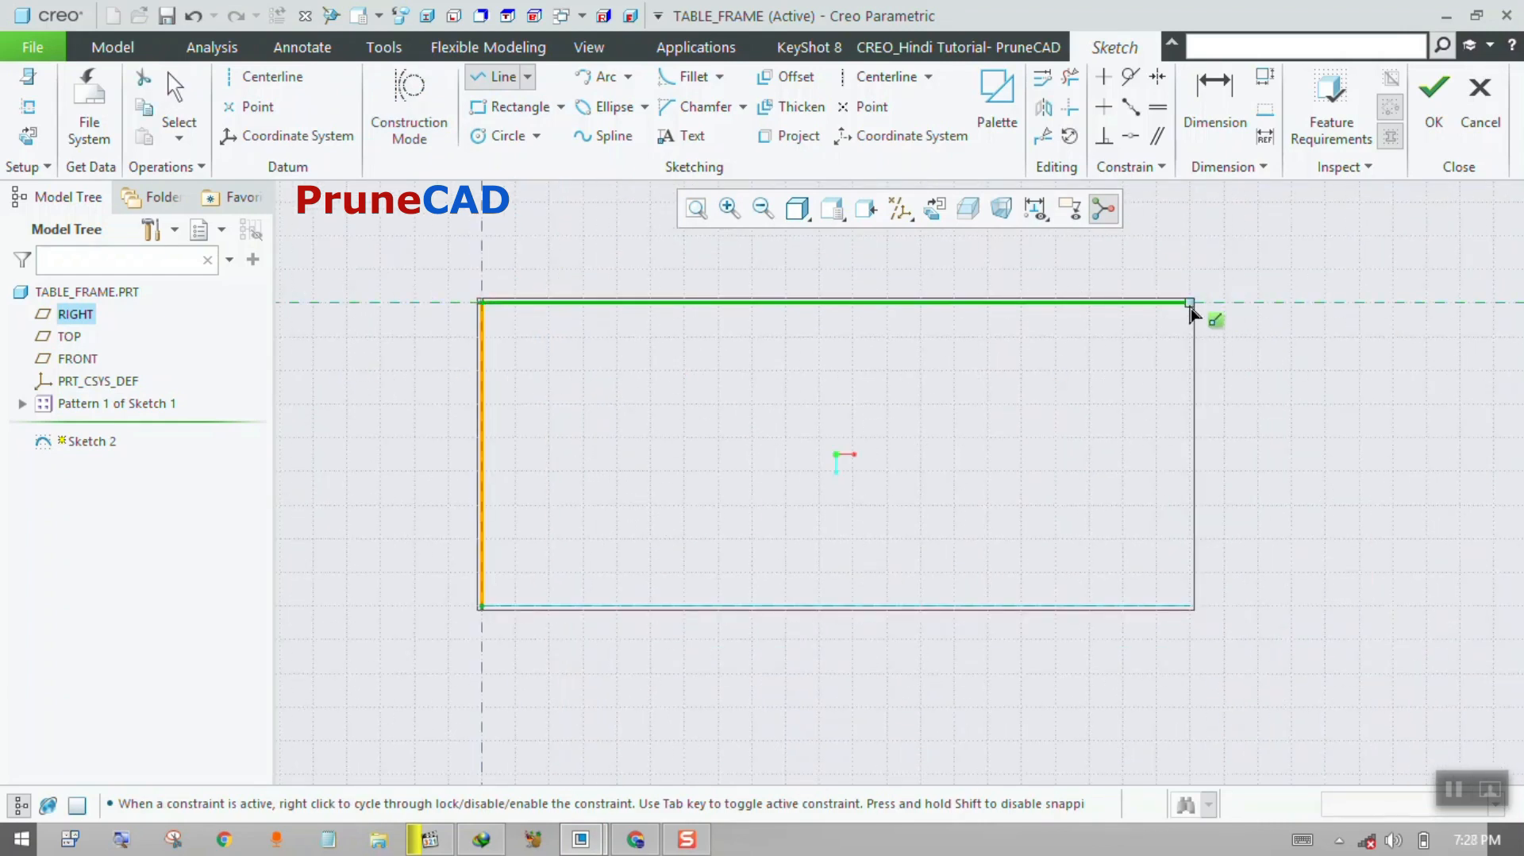
click(1193, 303)
click(1187, 606)
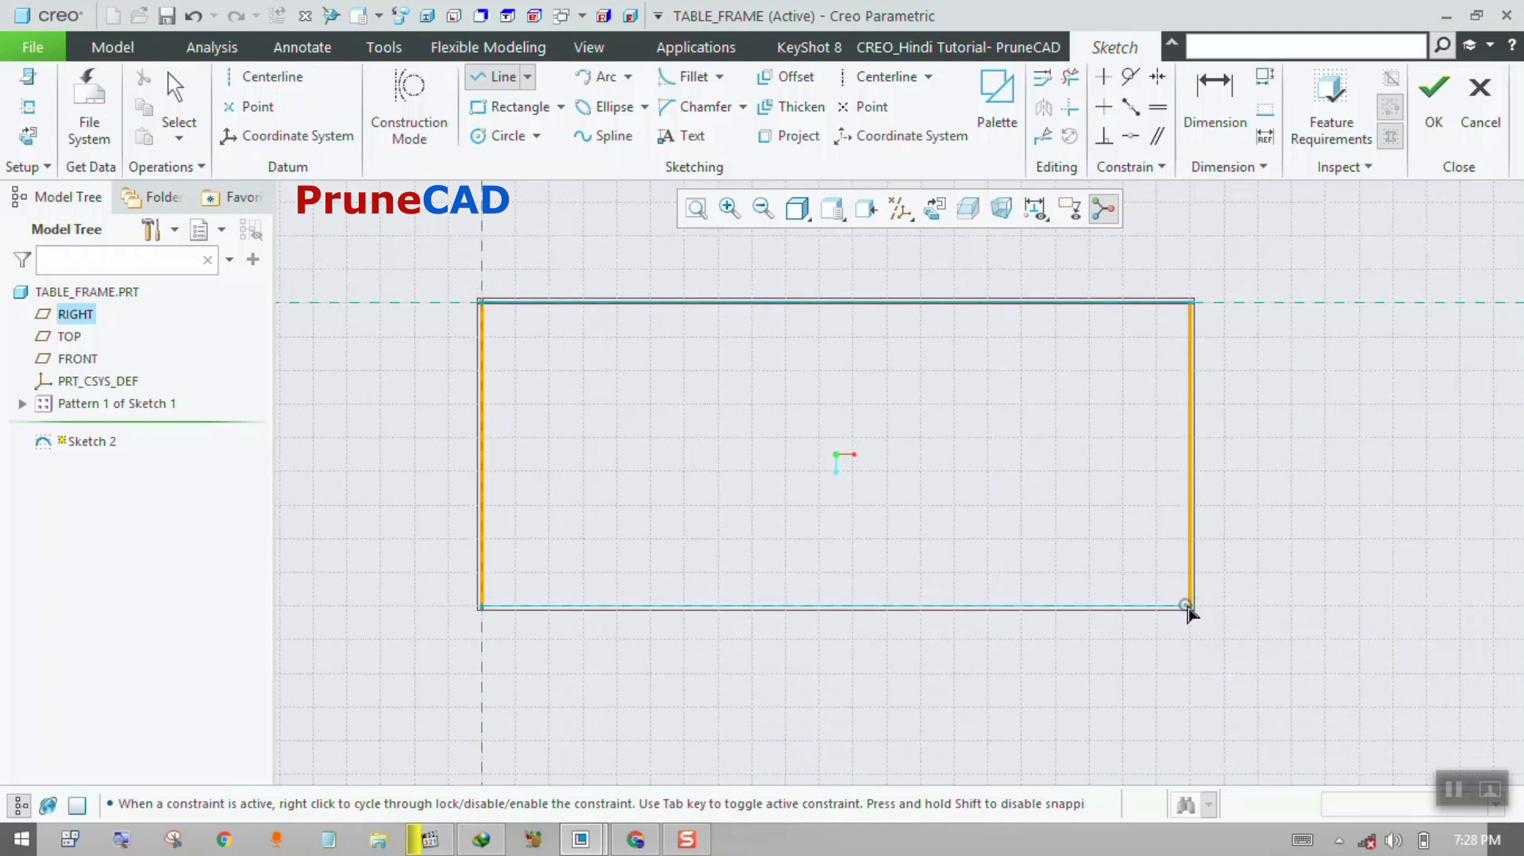
middle_click(1243, 517)
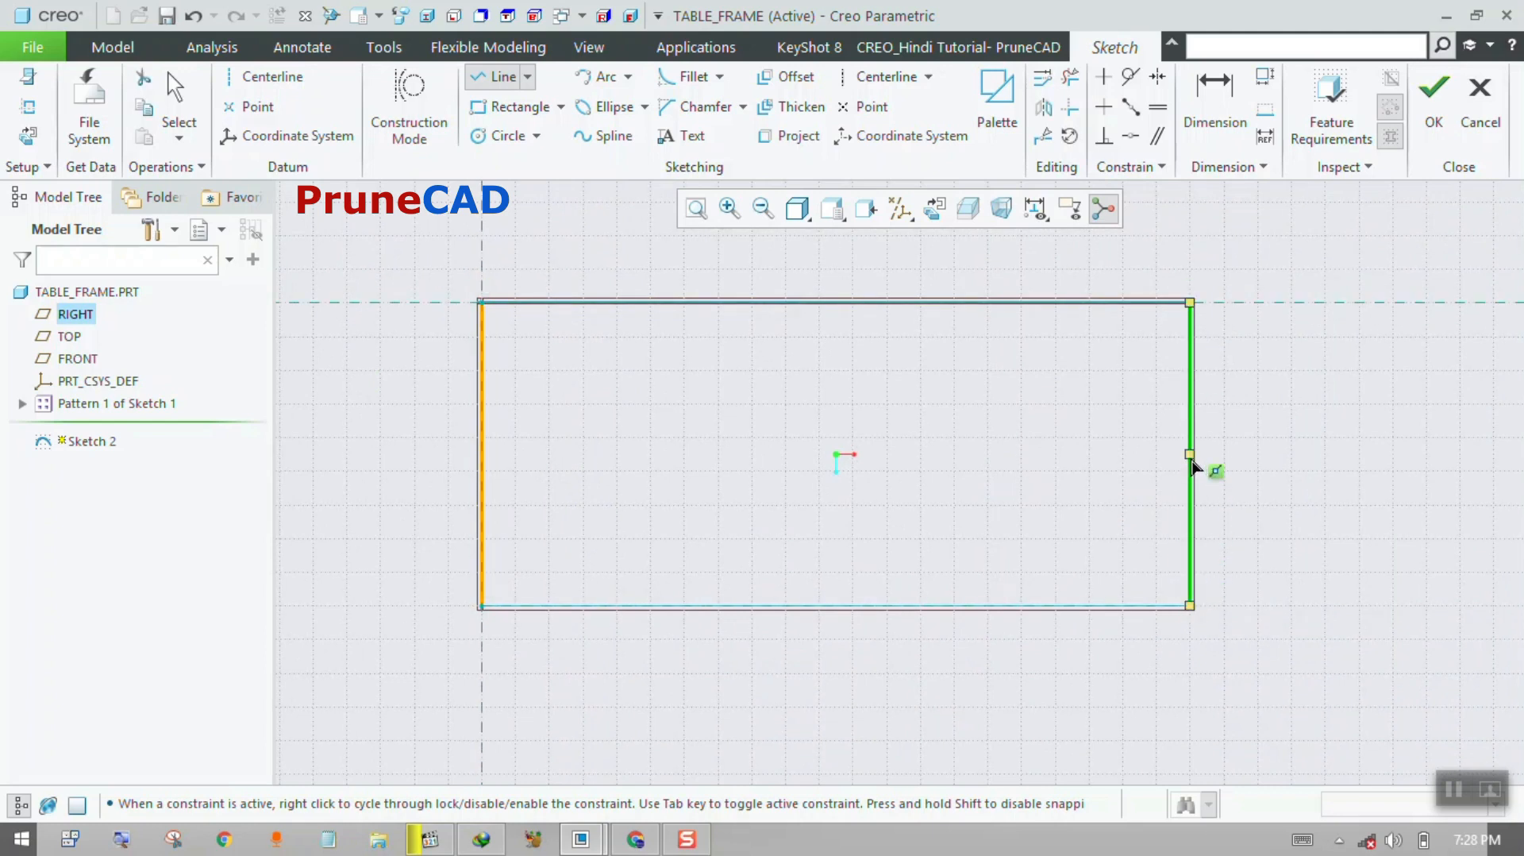
Connect the midpoints of the two side lines with a horizontal line and finish the sketch.
click(1192, 456)
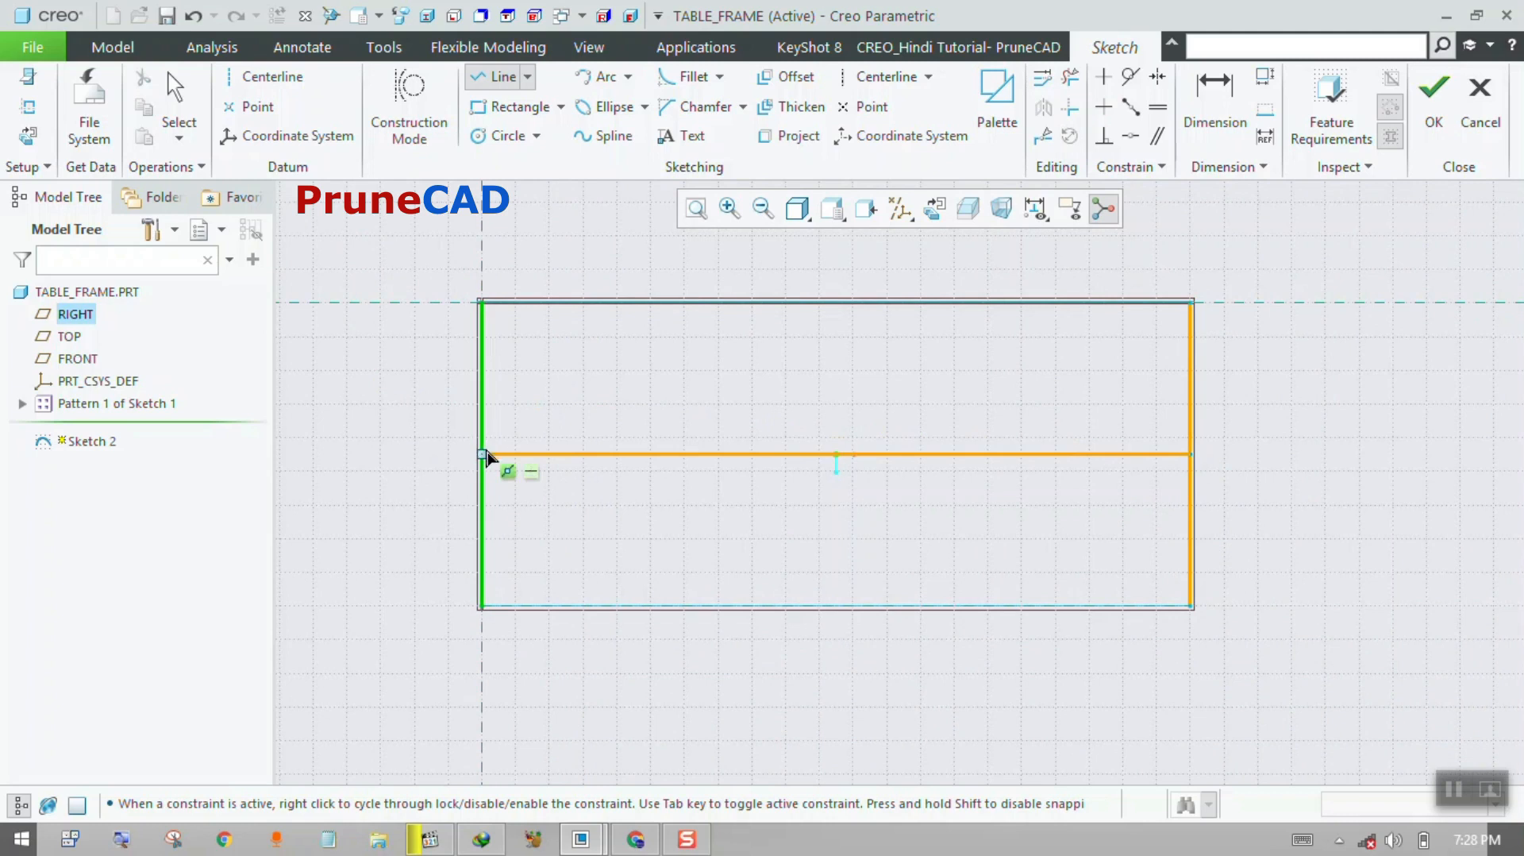
click(485, 455)
middle_click(548, 420)
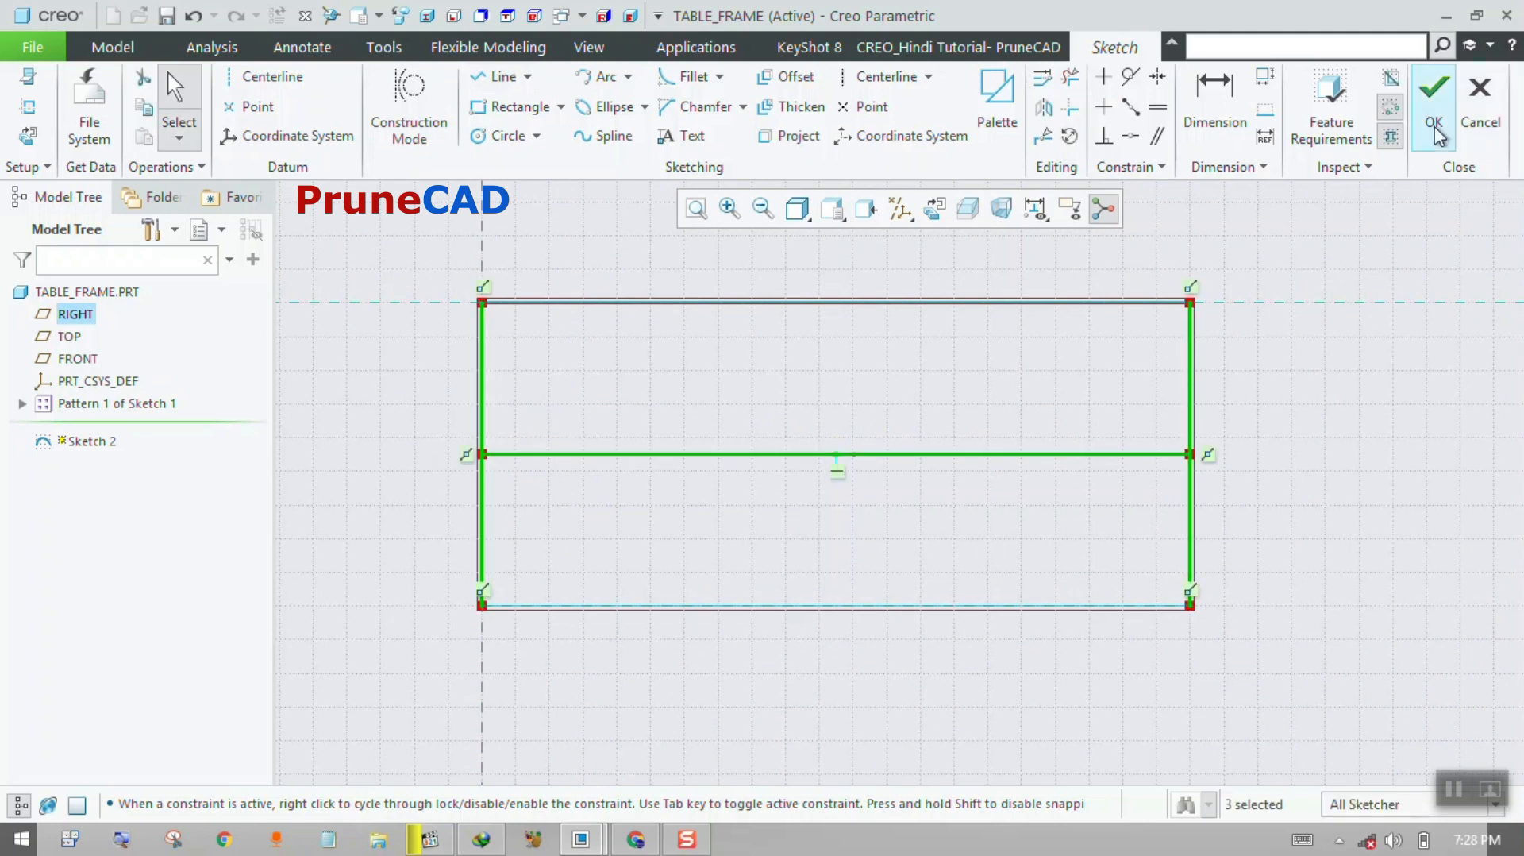
click(1434, 104)
Create a datum plane parallel to the TOP plane and through the upper horizontal line of the front frame.
mouse_move(878, 436)
middle_down()
mouse_move(911, 334)
mouse_move(871, 309)
mouse_move(889, 317)
middle_up()
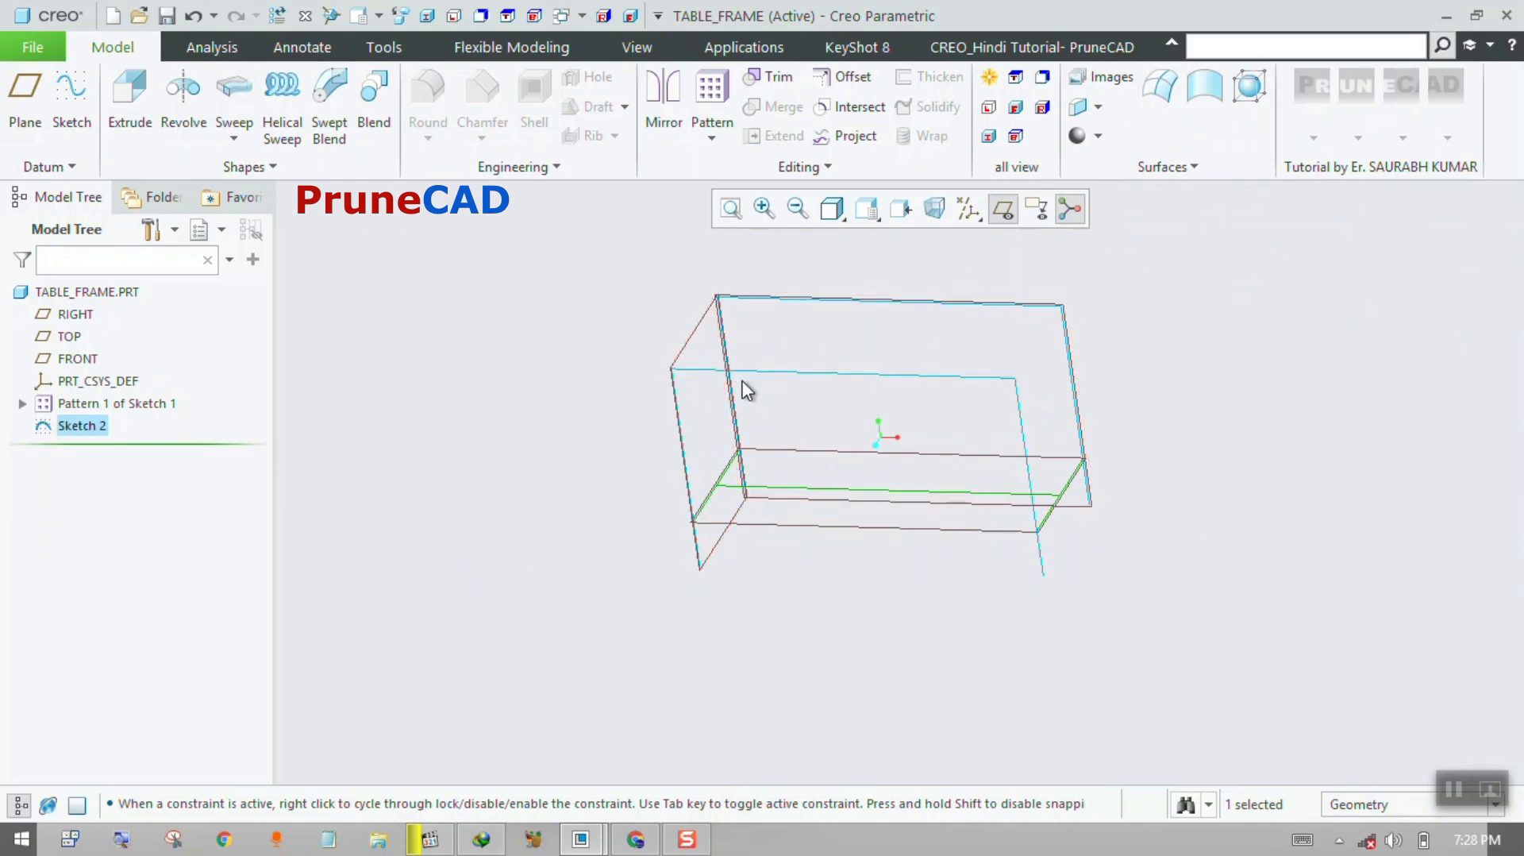
click(25, 99)
click(845, 449)
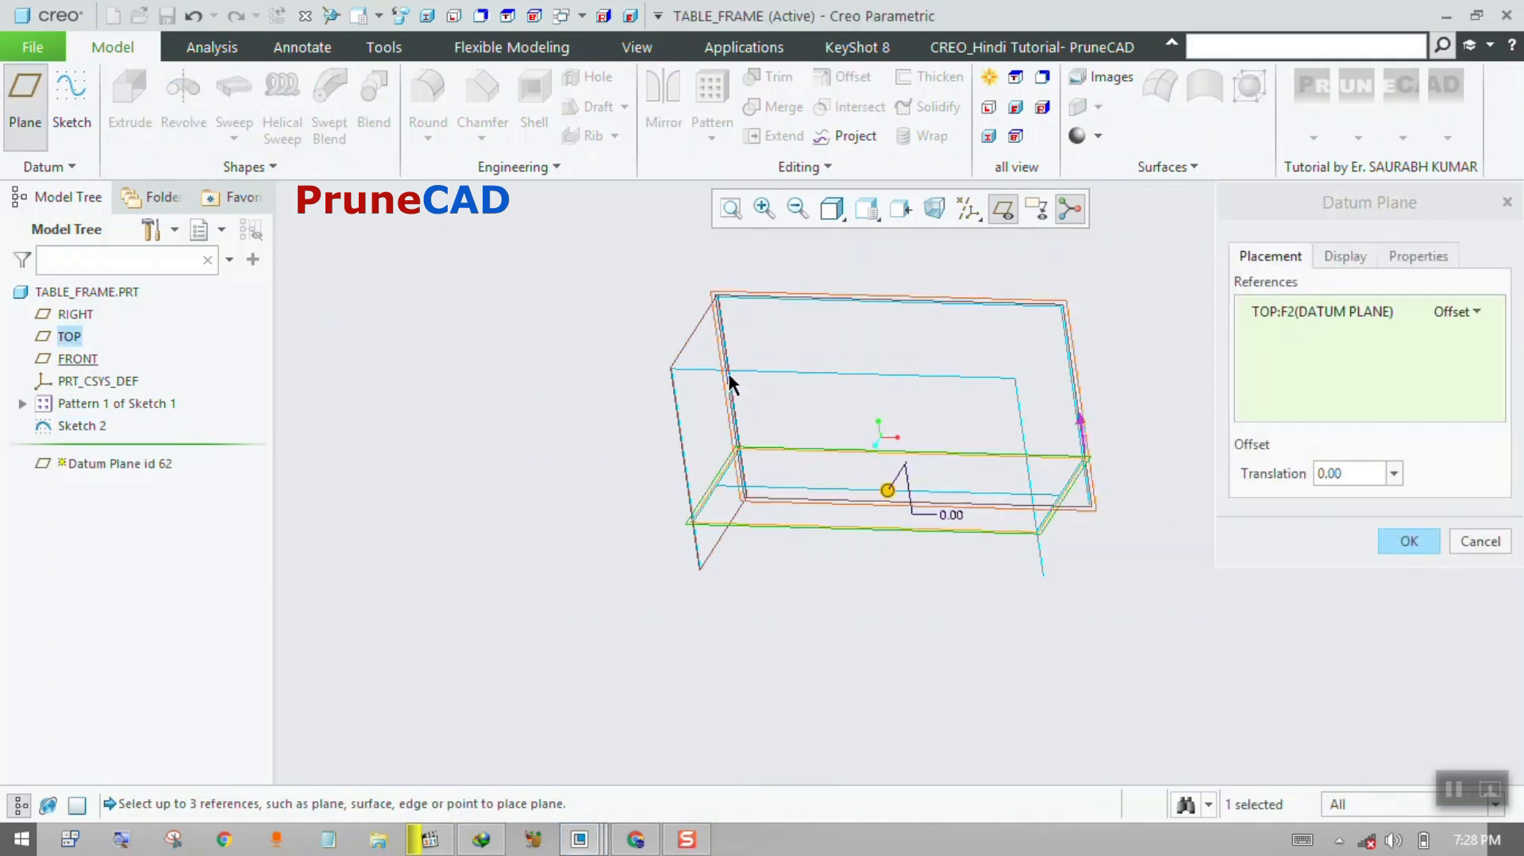
click(1470, 312)
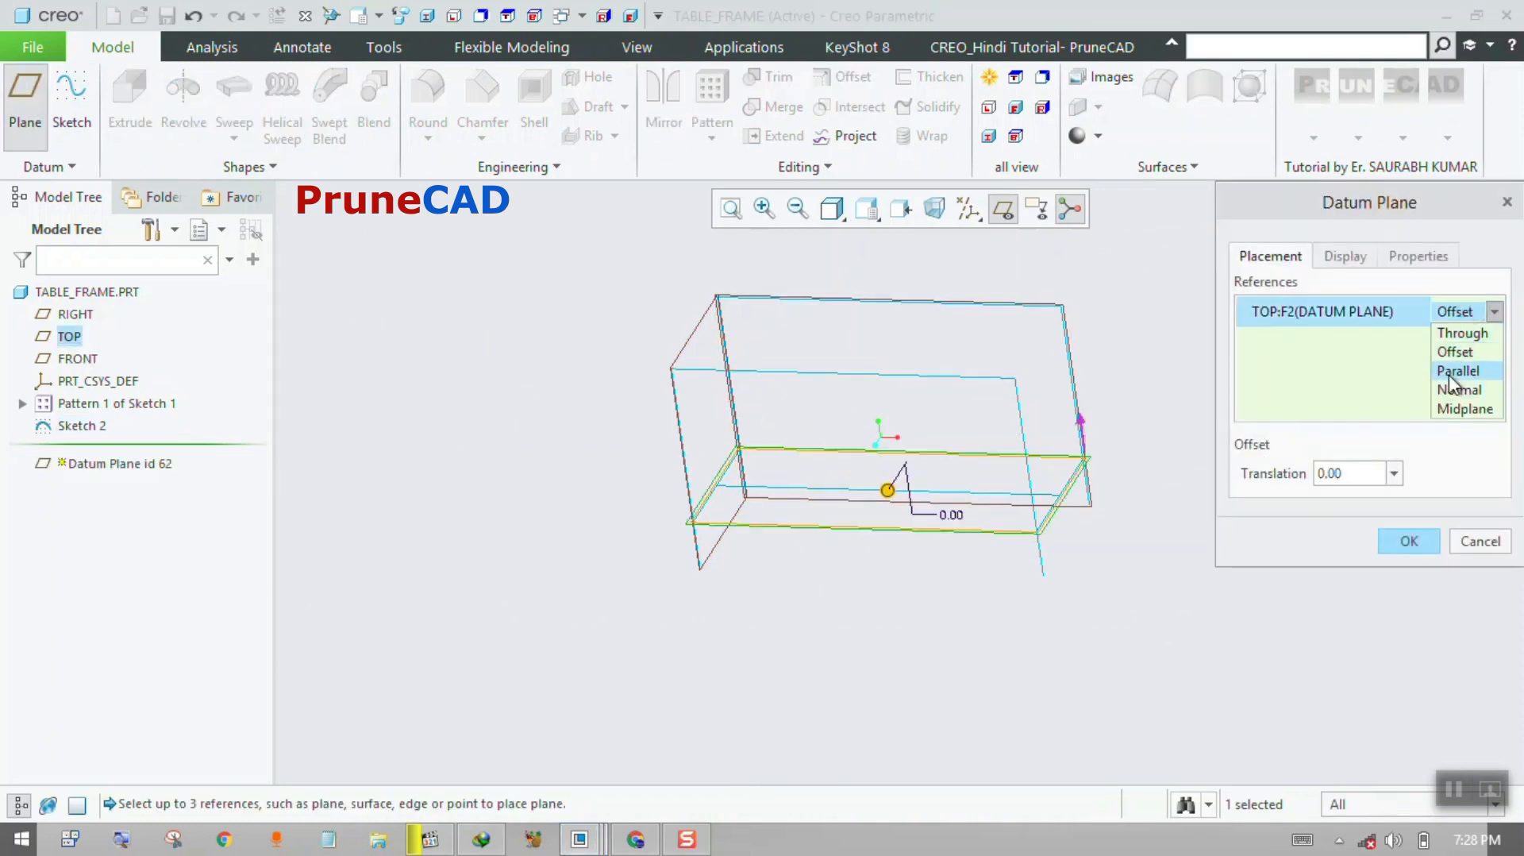
click(1469, 374)
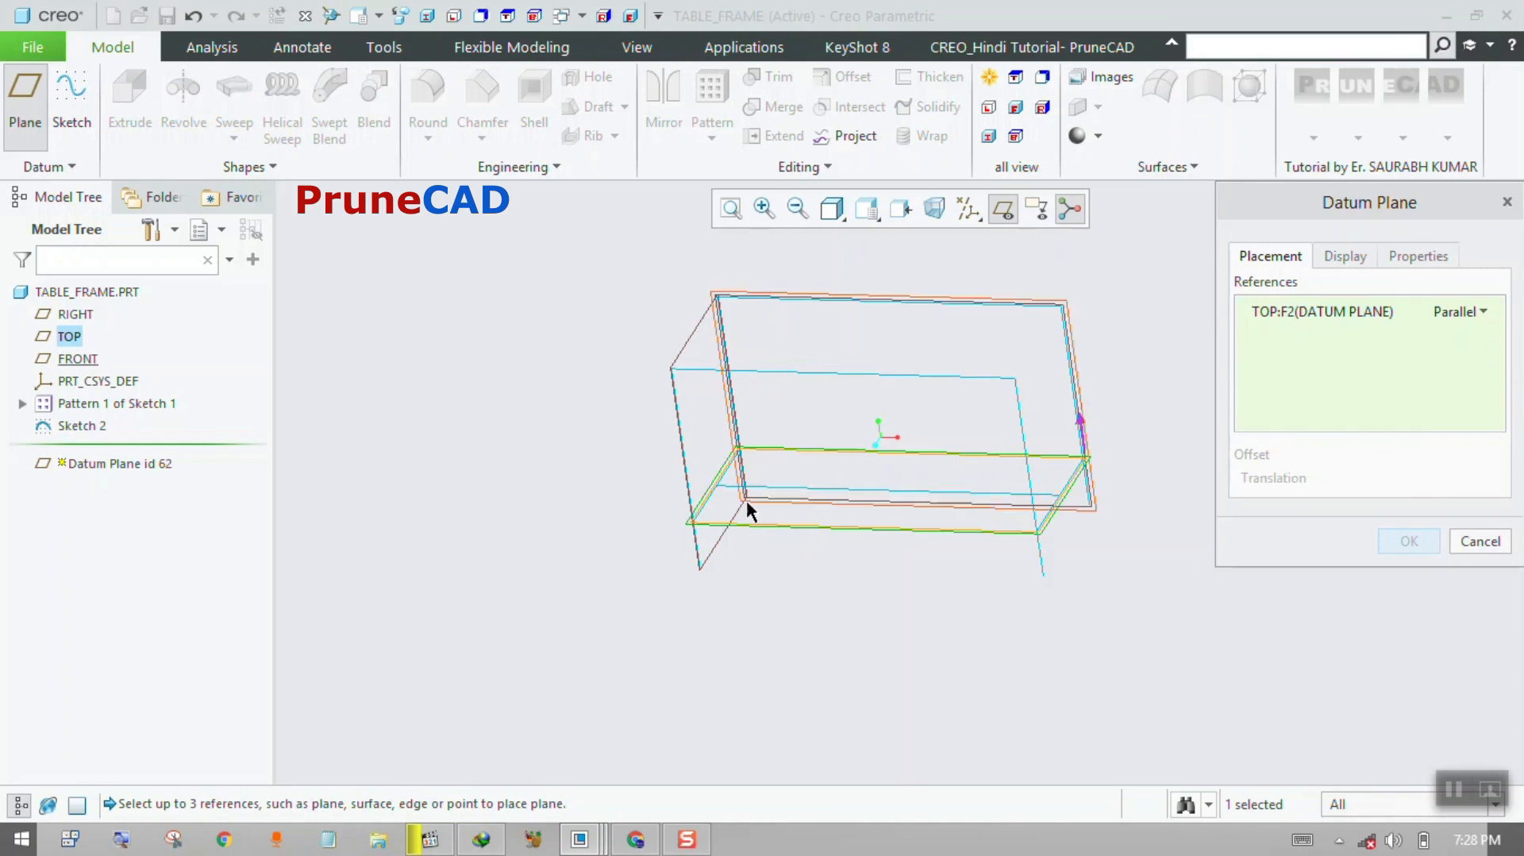
ctrl+click(698, 369)
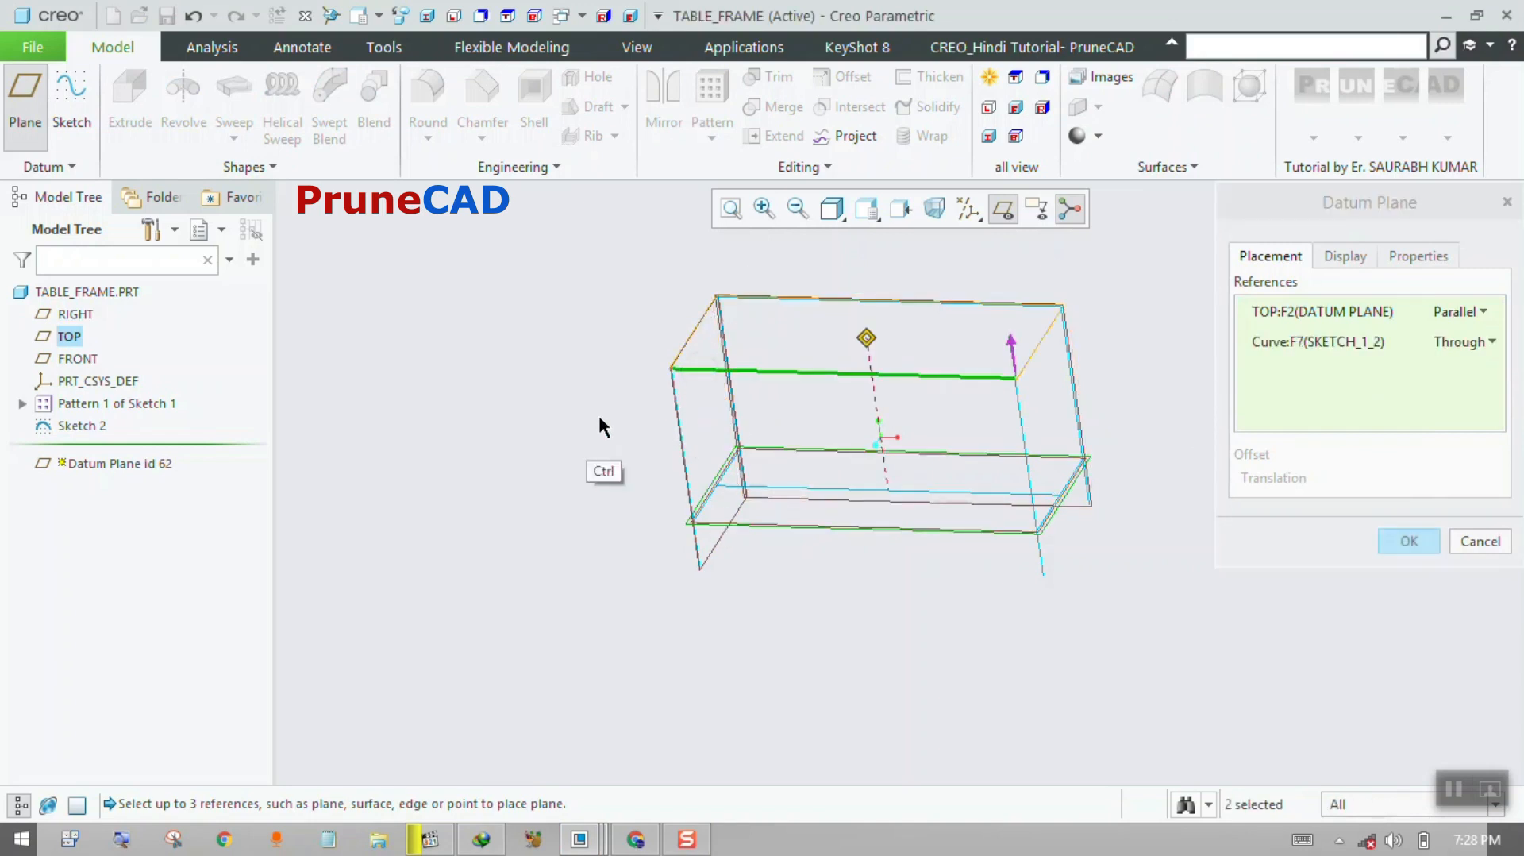
middle_drag(854, 378, 907, 376)
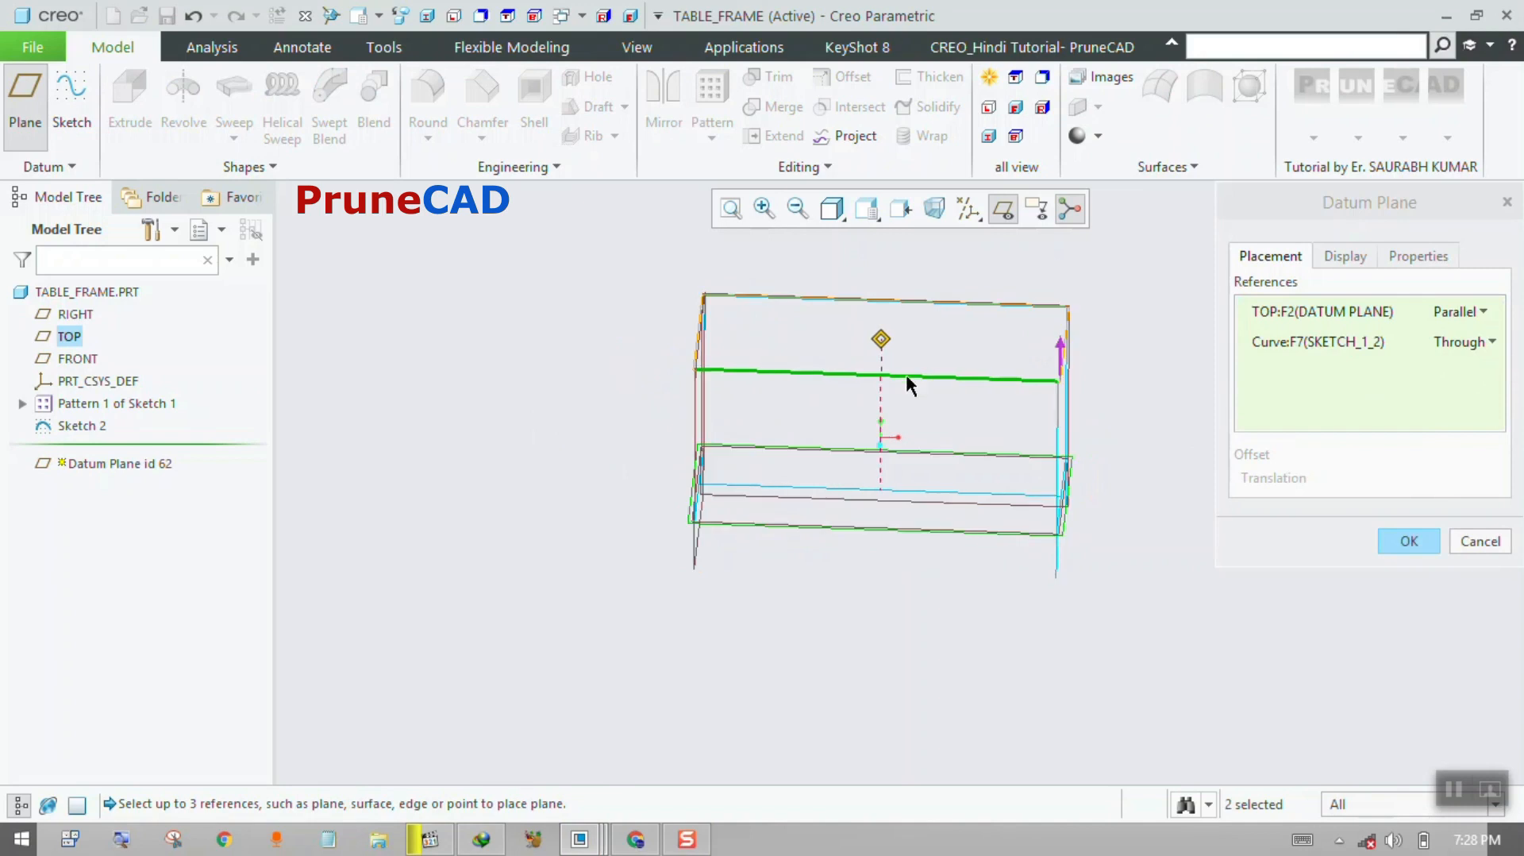
click(1396, 542)
Sketch a rectangle on the new datum plane spanning the outer corners of the tabletop outline and finish the sketch.
middle_drag(1154, 391, 974, 327)
click(1037, 366)
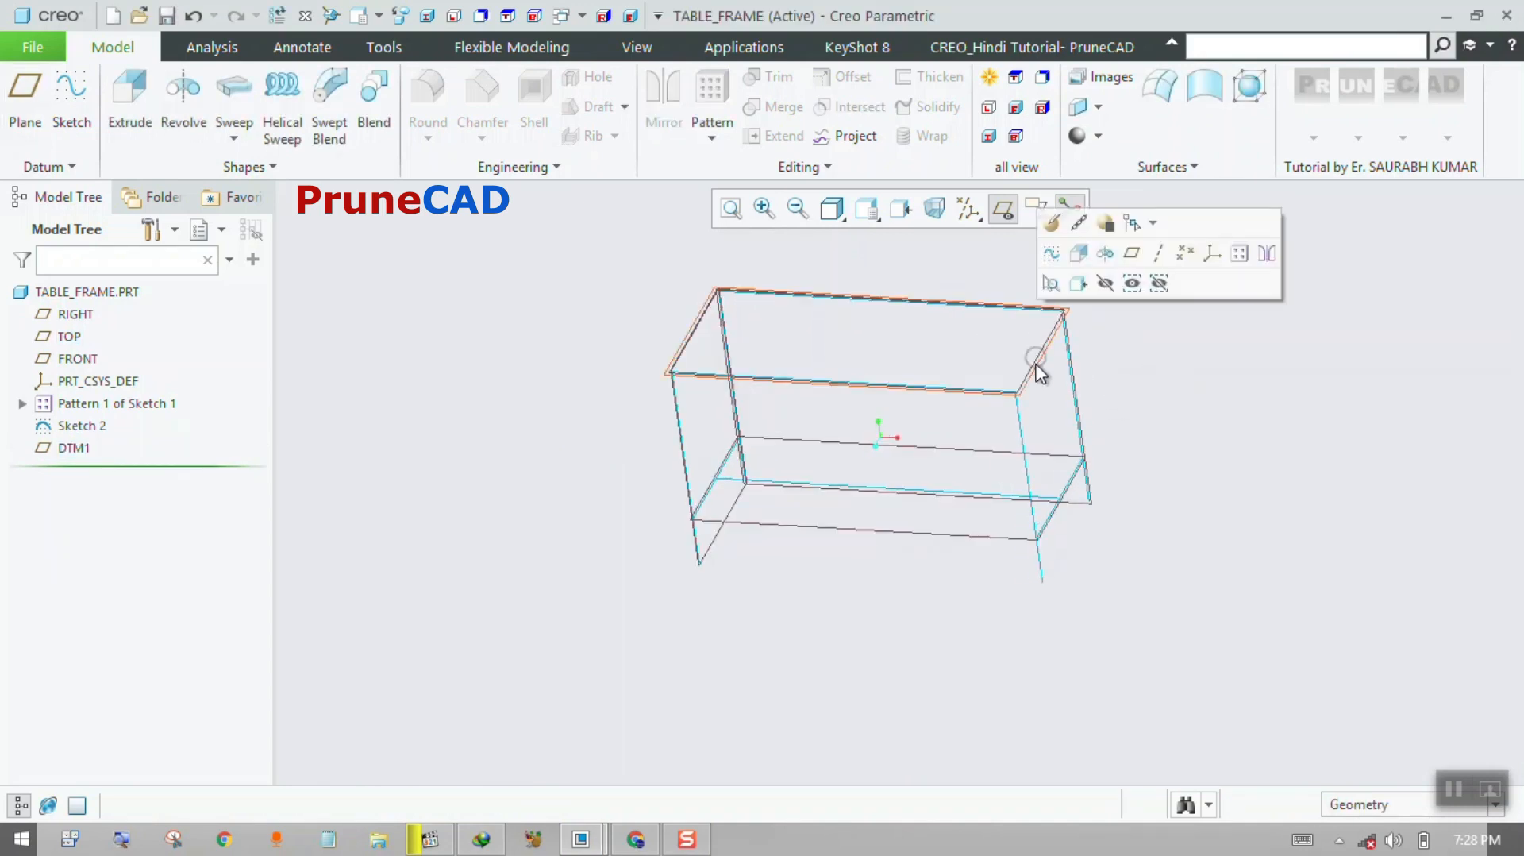
click(1079, 253)
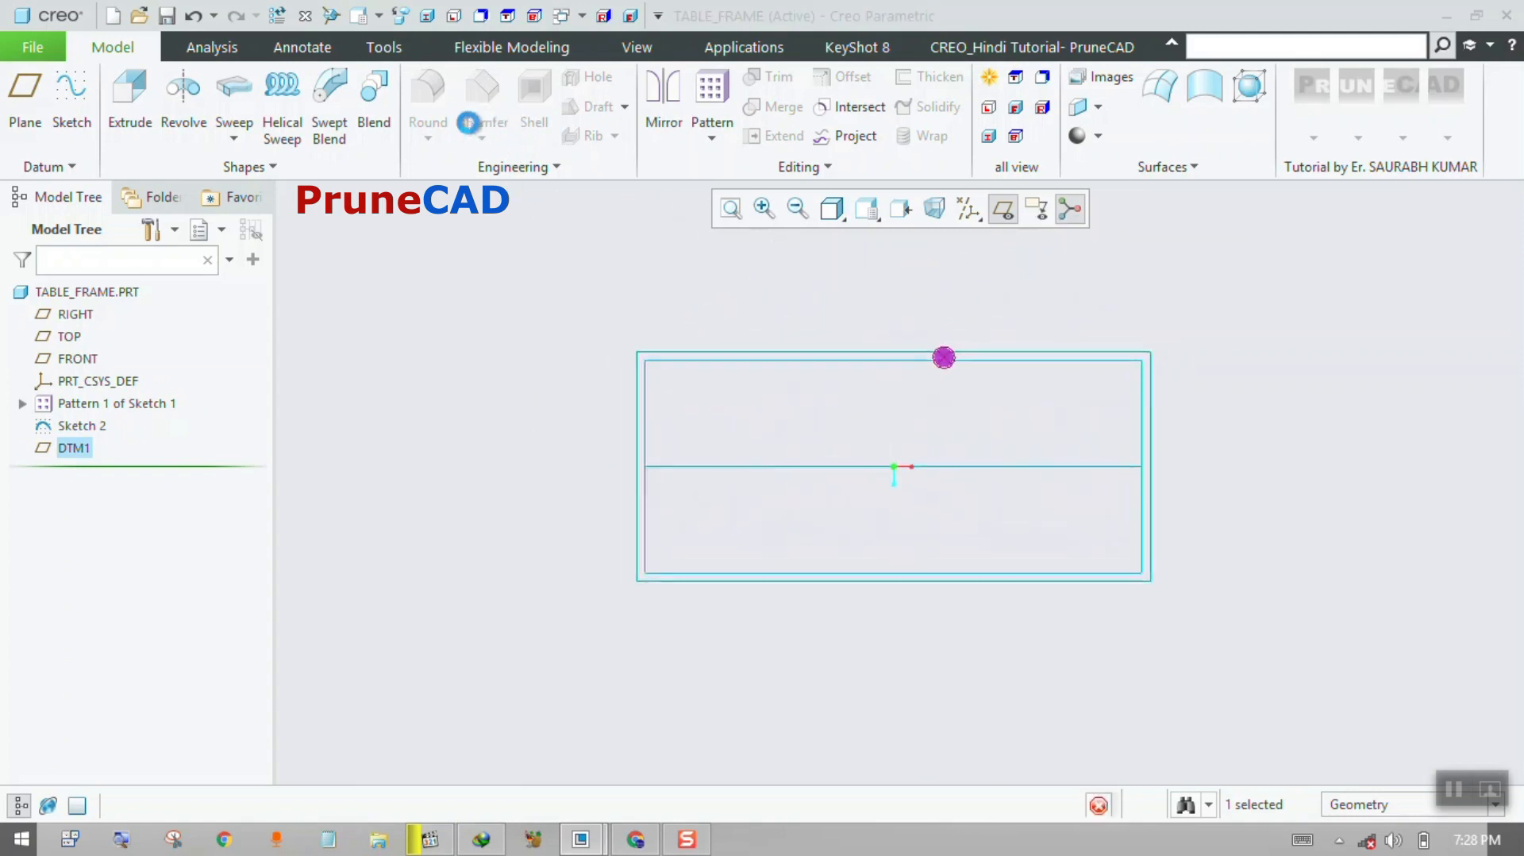
click(516, 110)
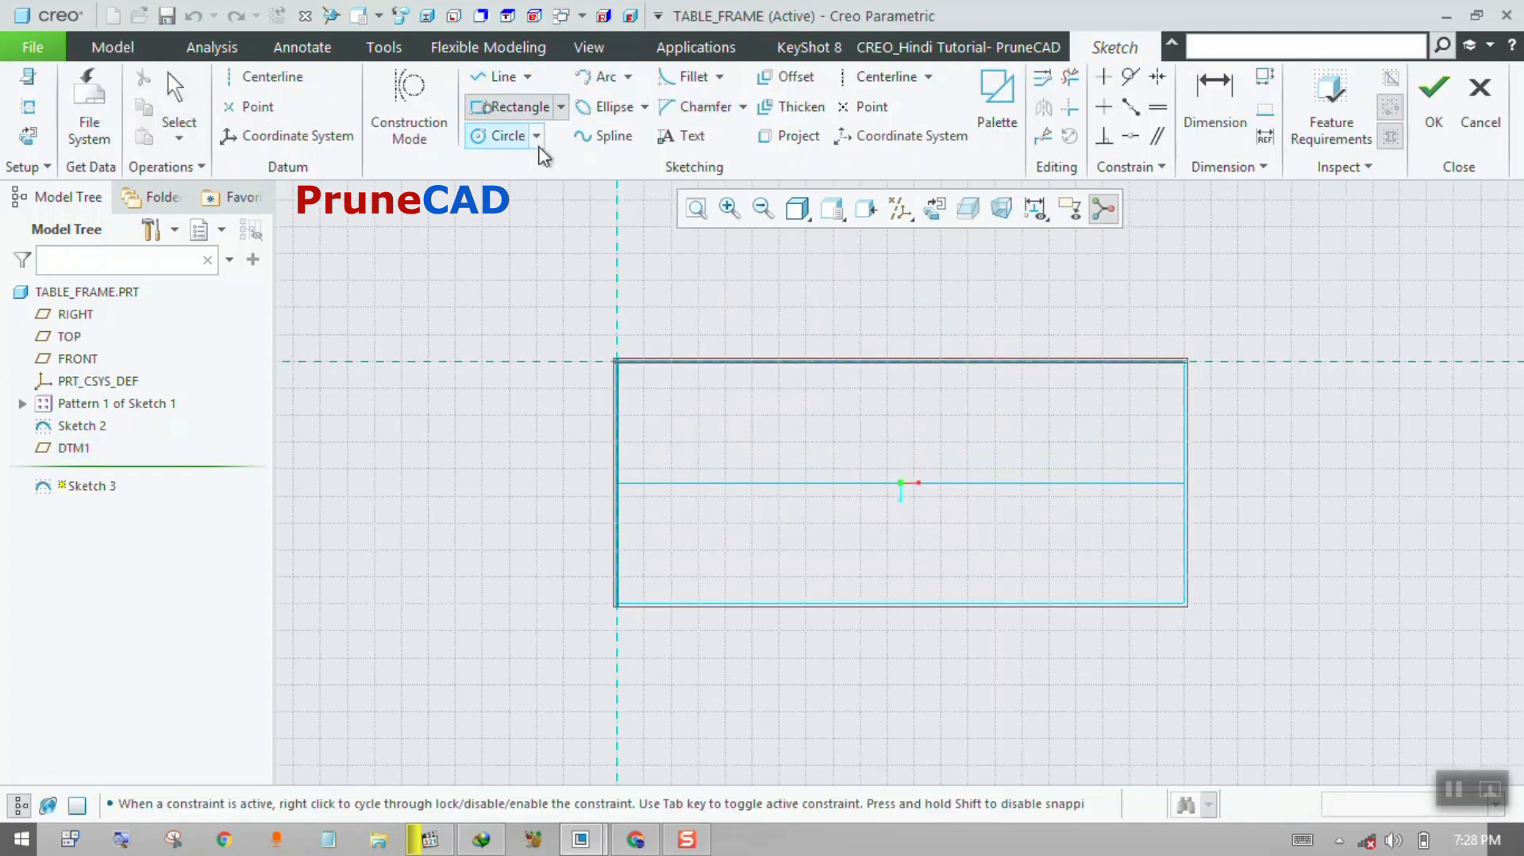
click(617, 362)
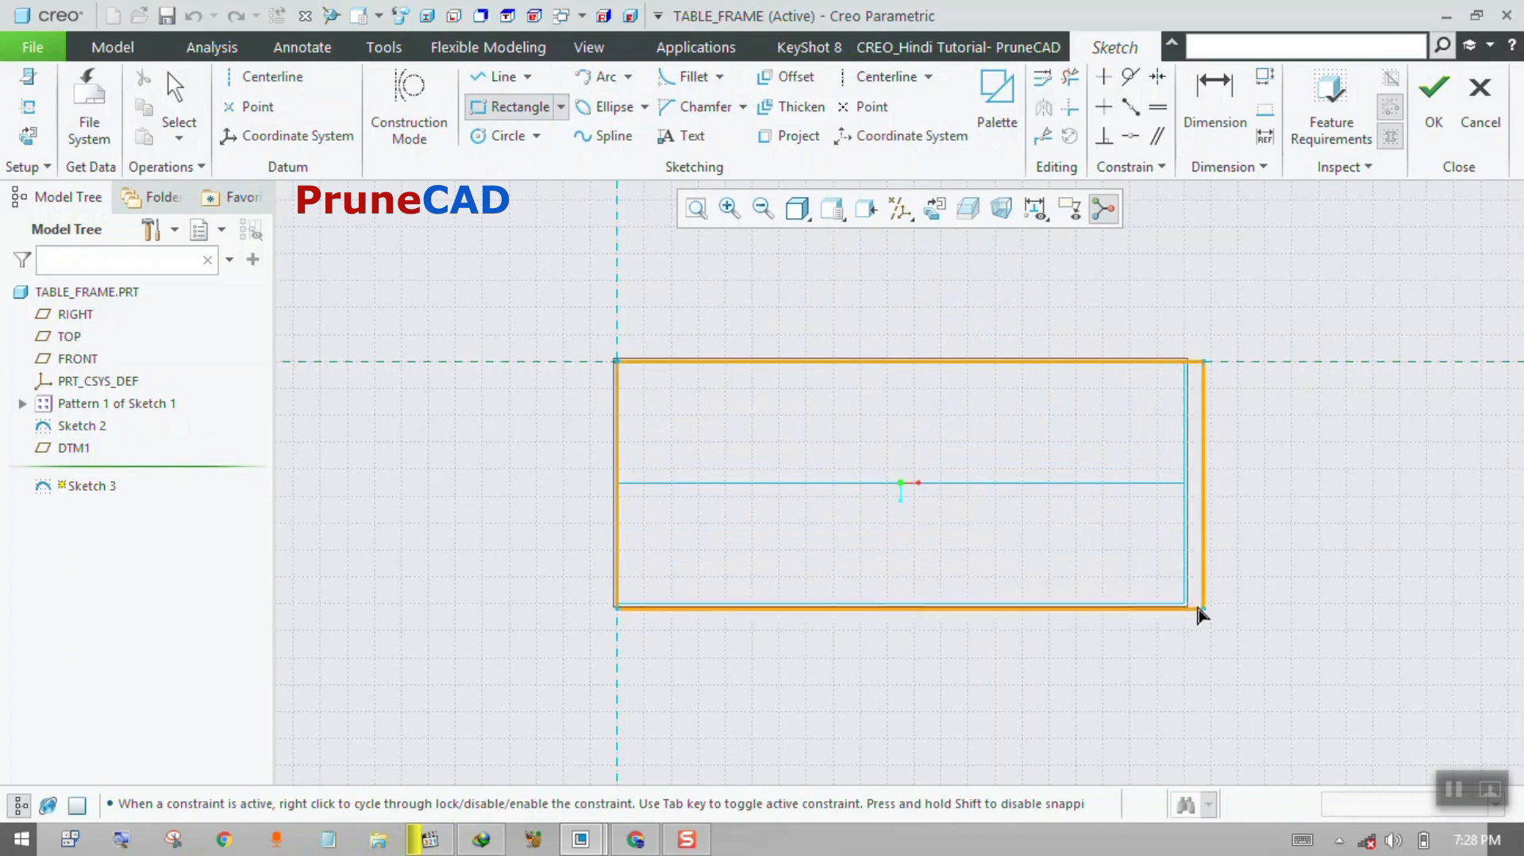
click(1185, 605)
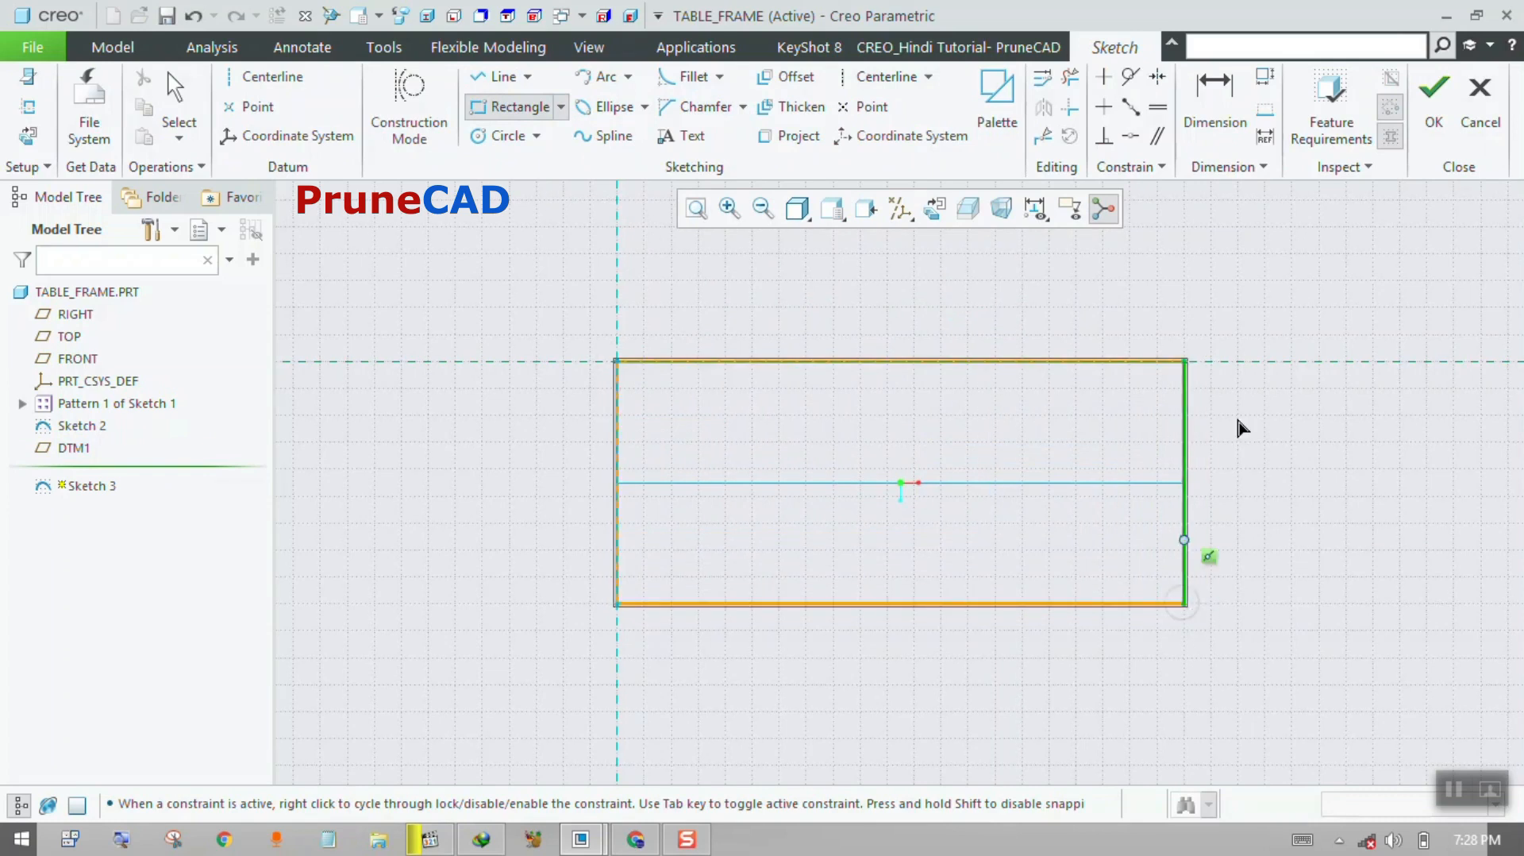
click(1433, 119)
Save the TABLE_FRAME.PRT part to the Desktop folder.
mouse_move(977, 418)
middle_down()
mouse_move(956, 361)
mouse_move(1241, 350)
mouse_move(1043, 238)
middle_up()
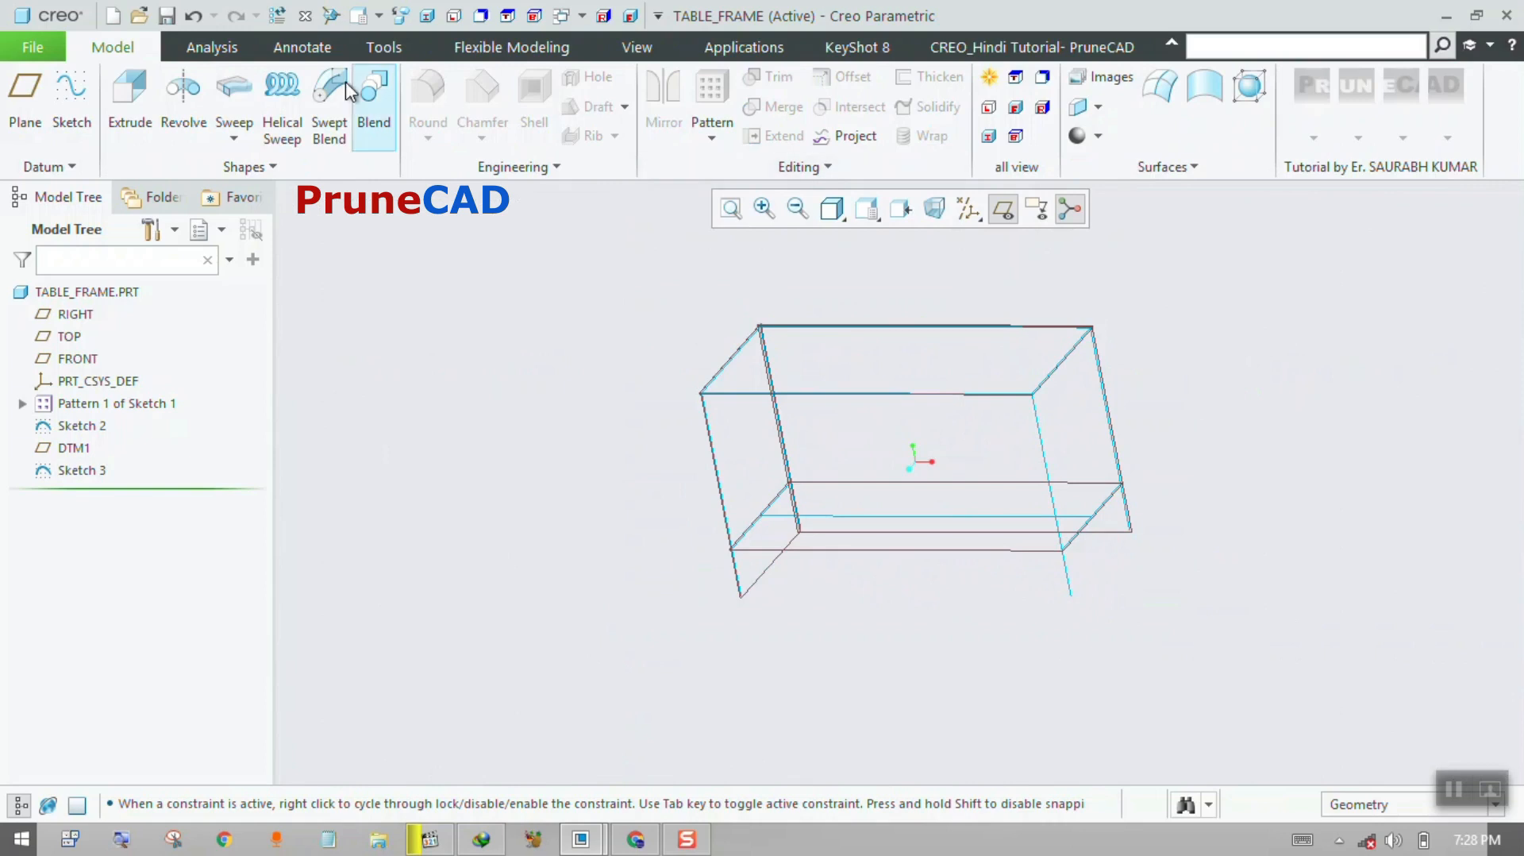
click(46, 52)
click(47, 165)
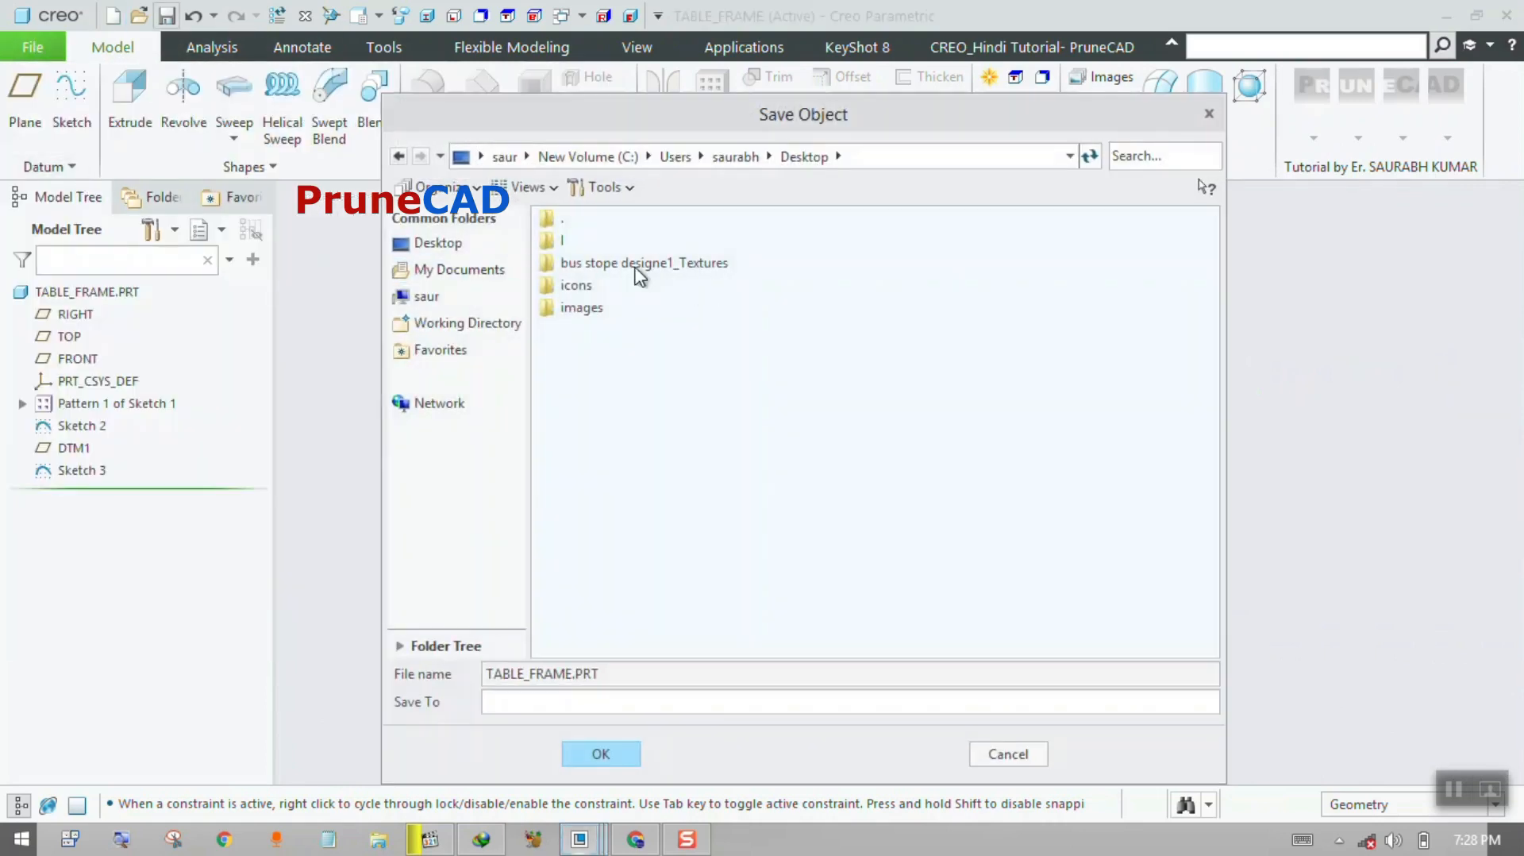
key(Return)
Create a new design assembly named TABLE_FOR_STUDY with the default template.
key(ctrl+n)
click(562, 353)
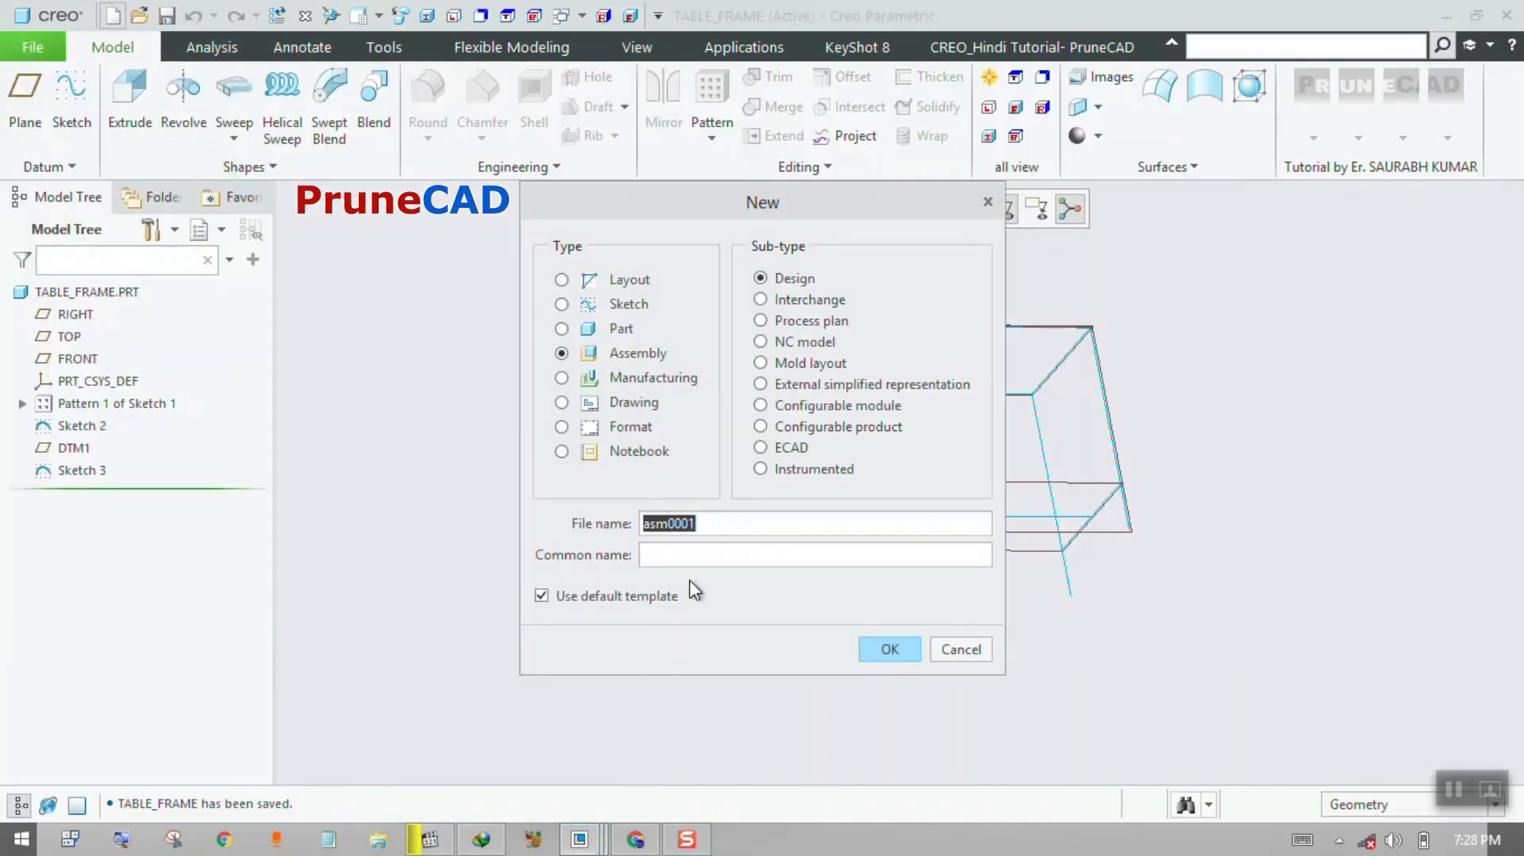
text(TABLE_FOR_)
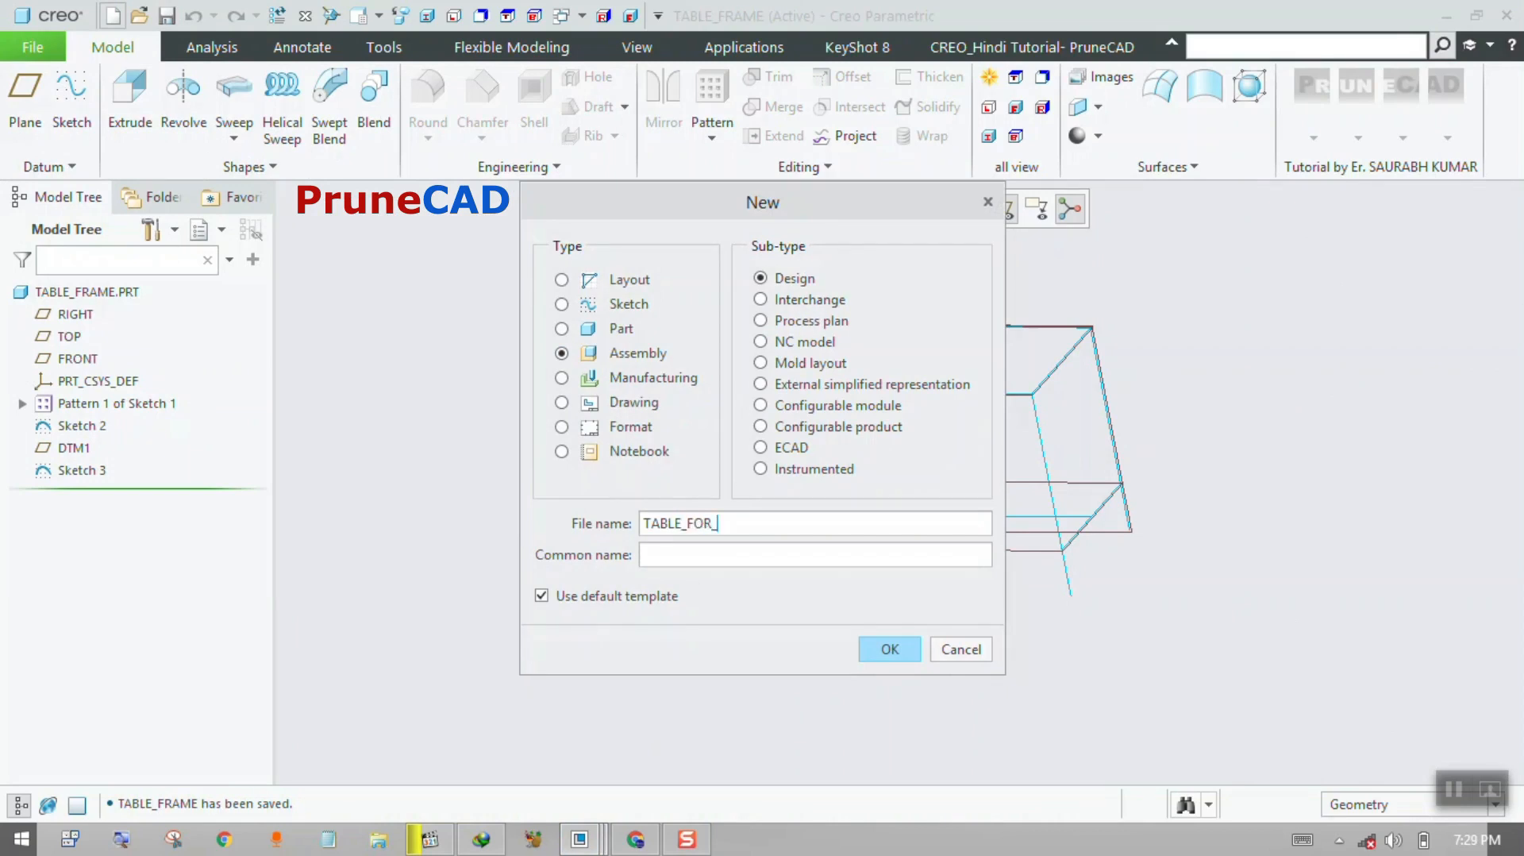
text(STUDY)
key(Return)
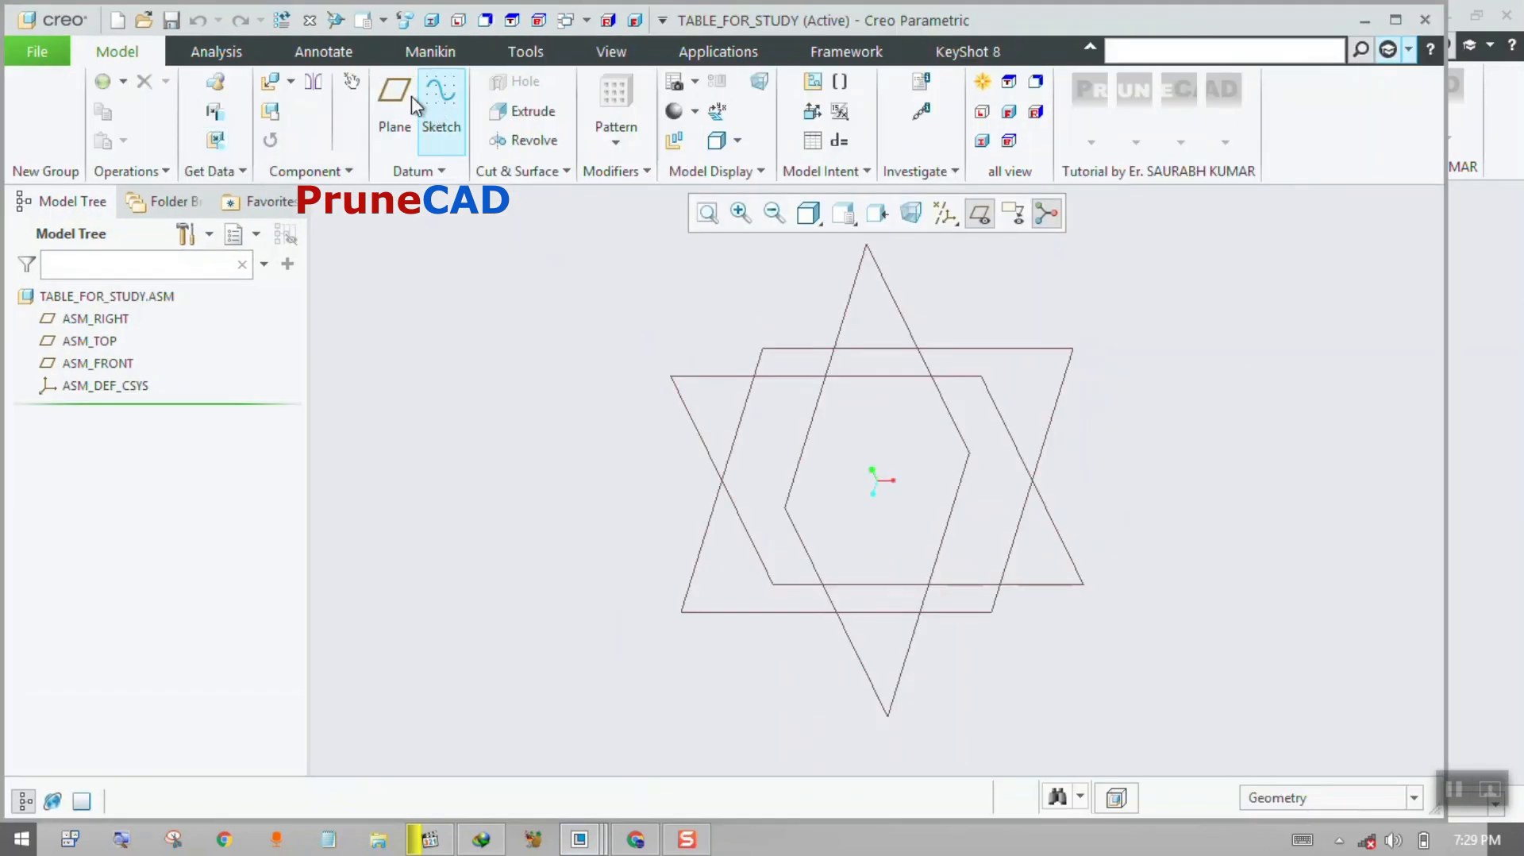
Assemble table_frame.prt into the assembly, previewing it first and placing it with the Default constraint.
click(270, 82)
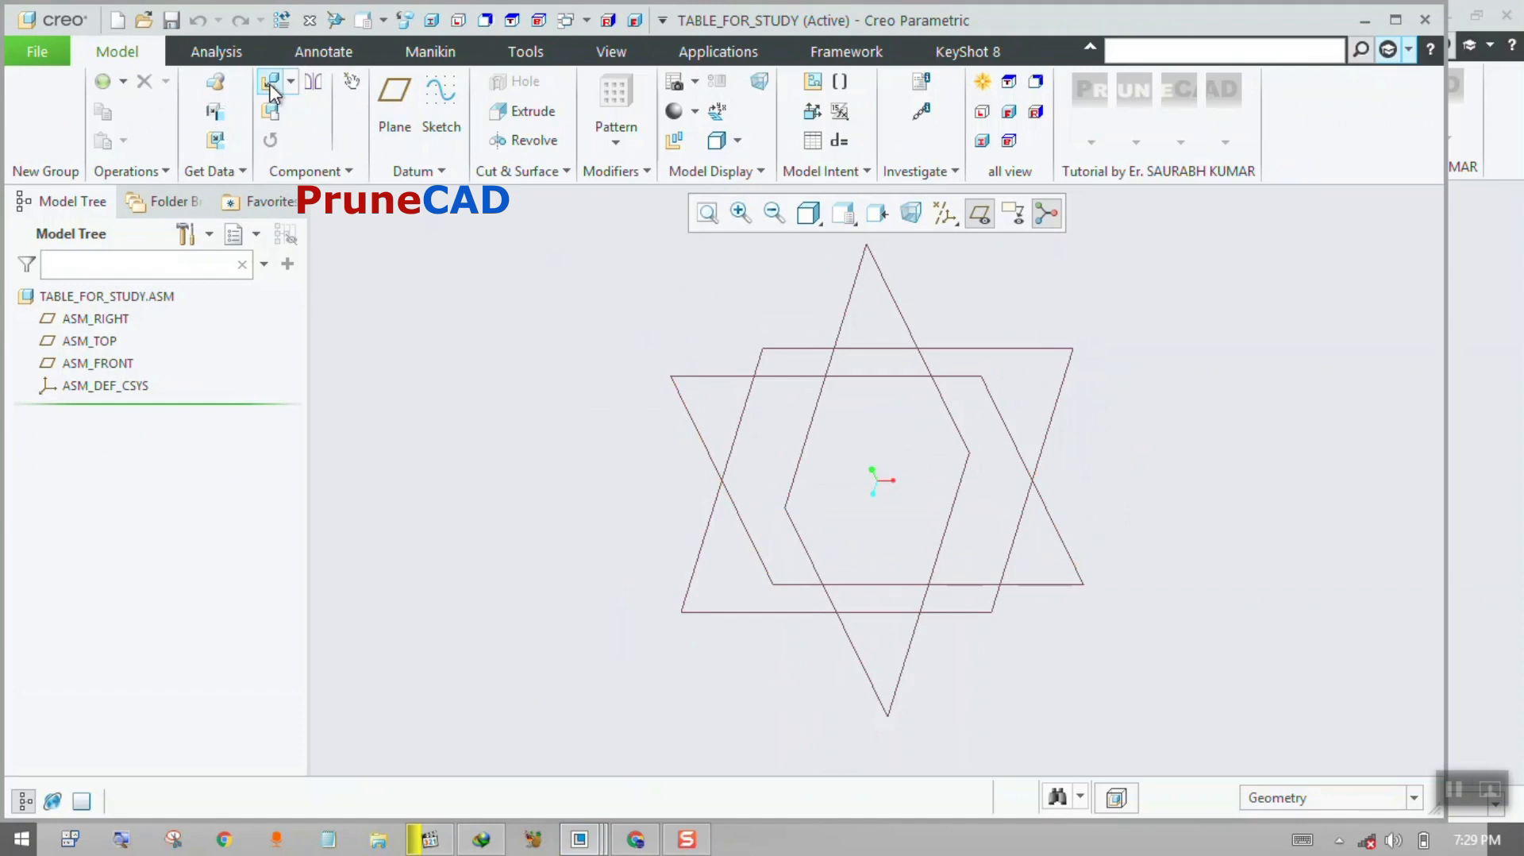
click(855, 388)
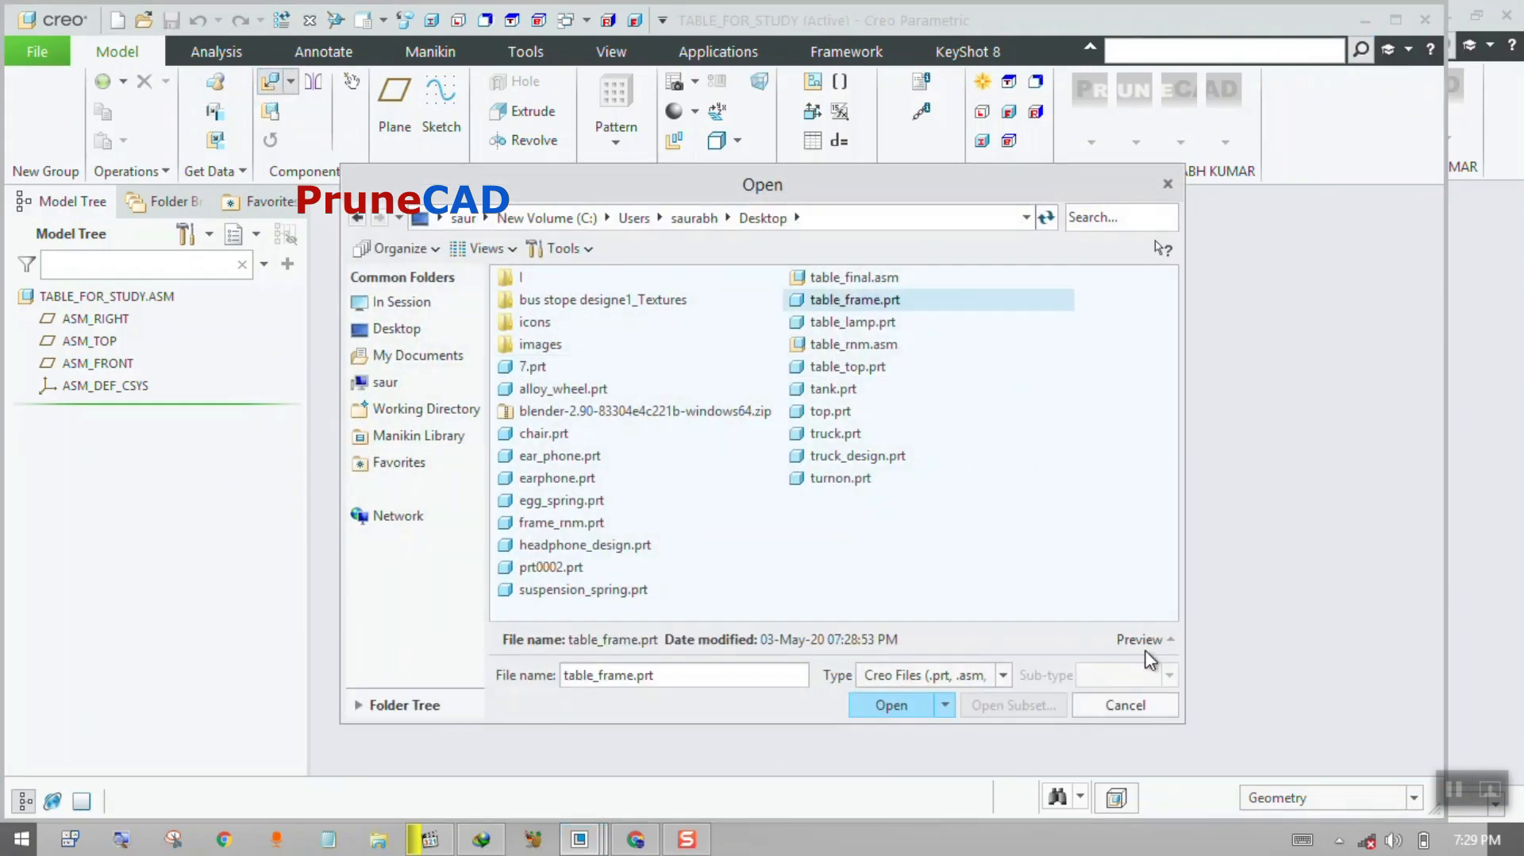
click(1144, 642)
middle_drag(888, 591, 665, 490)
click(888, 738)
click(388, 131)
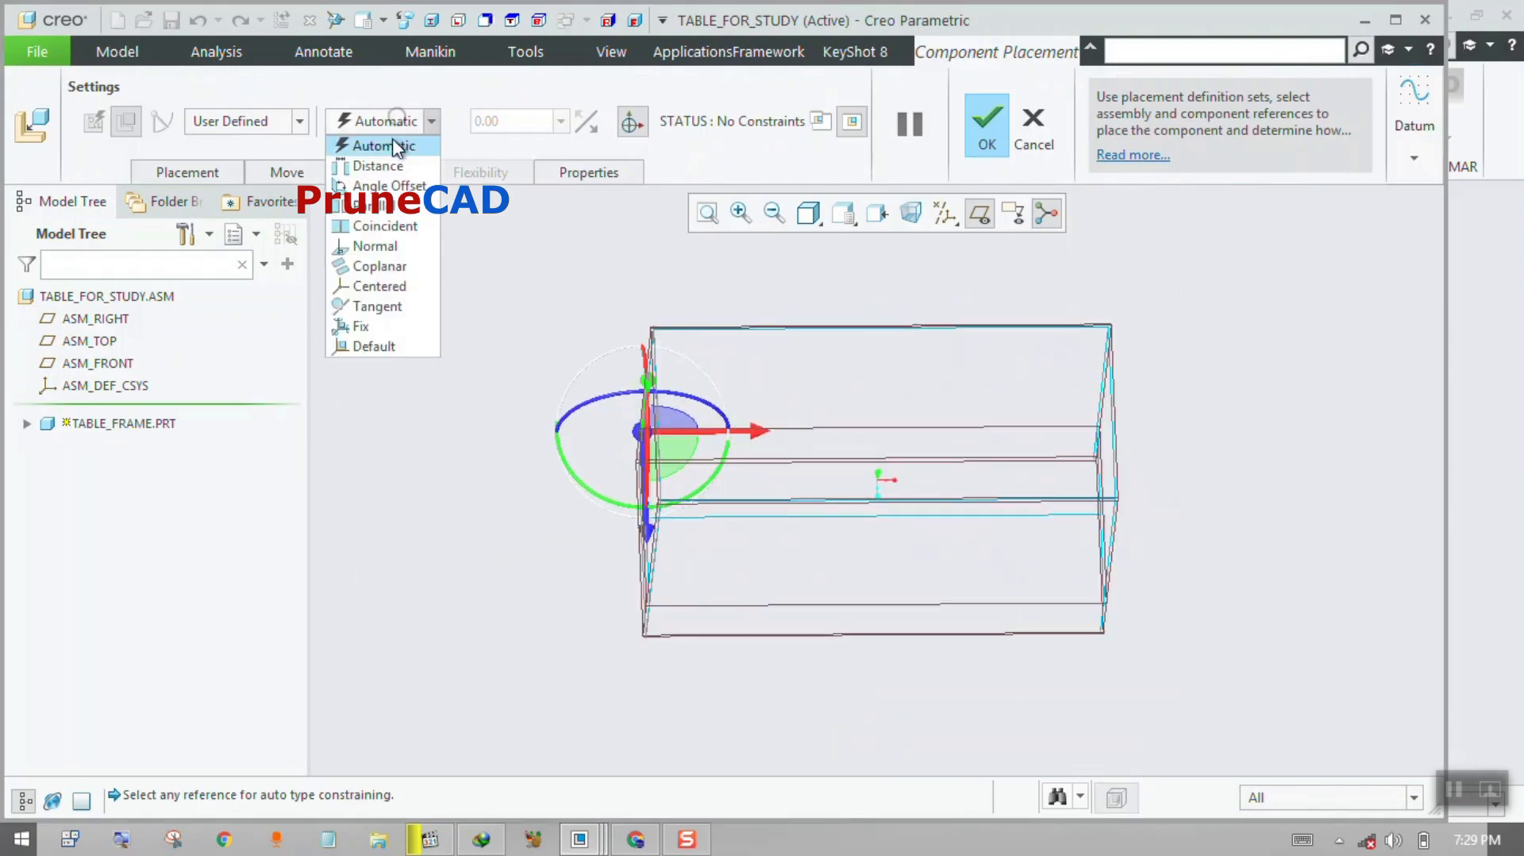
click(367, 348)
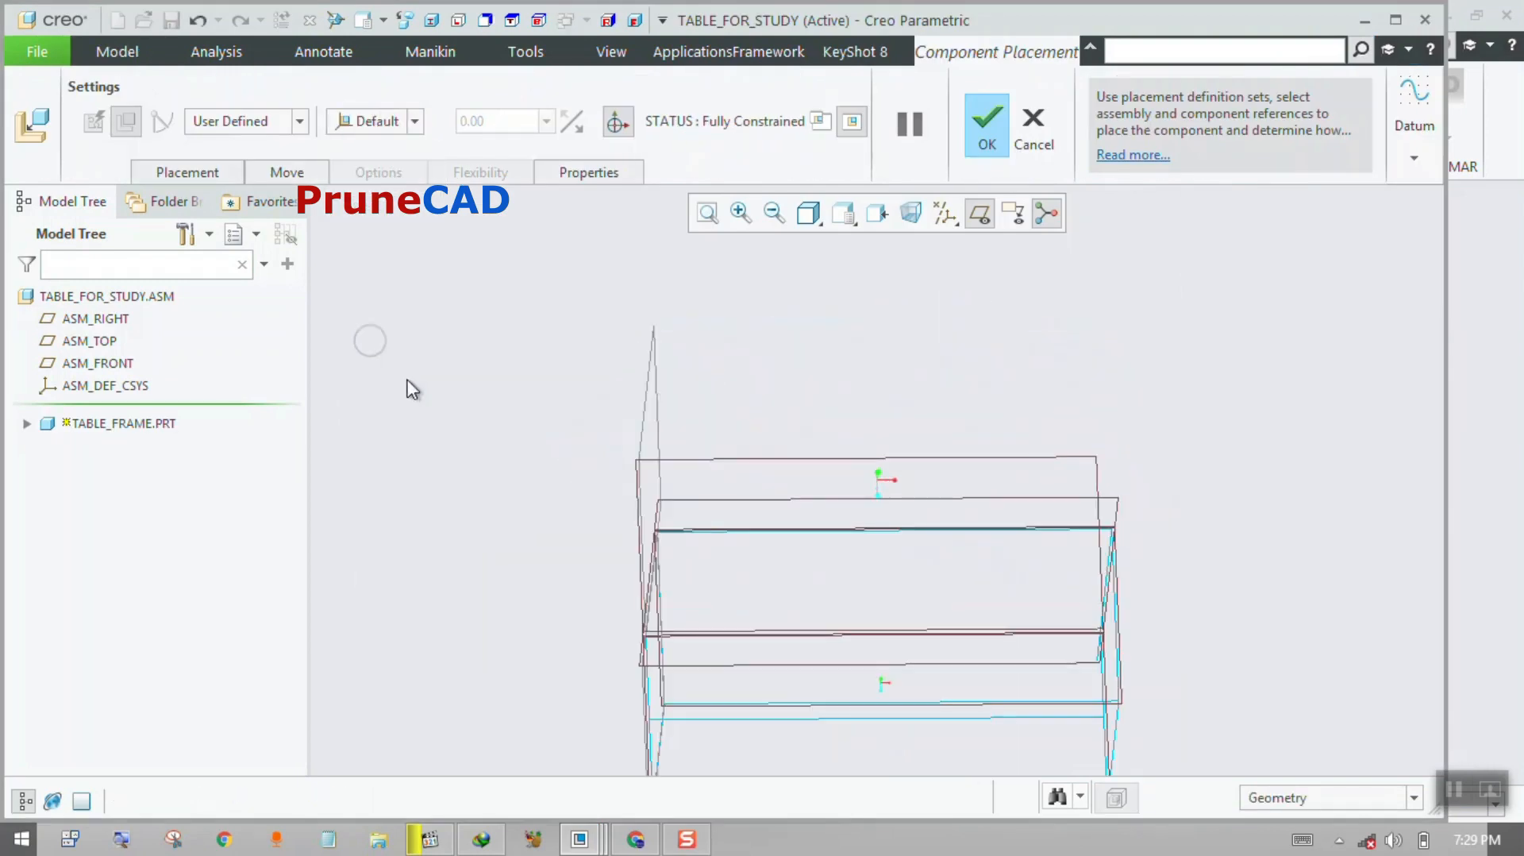
click(987, 147)
Maximize the assembly window and create a new Framework project with the shortcut STUDY_TABLE.
middle_drag(770, 332, 853, 96)
click(846, 51)
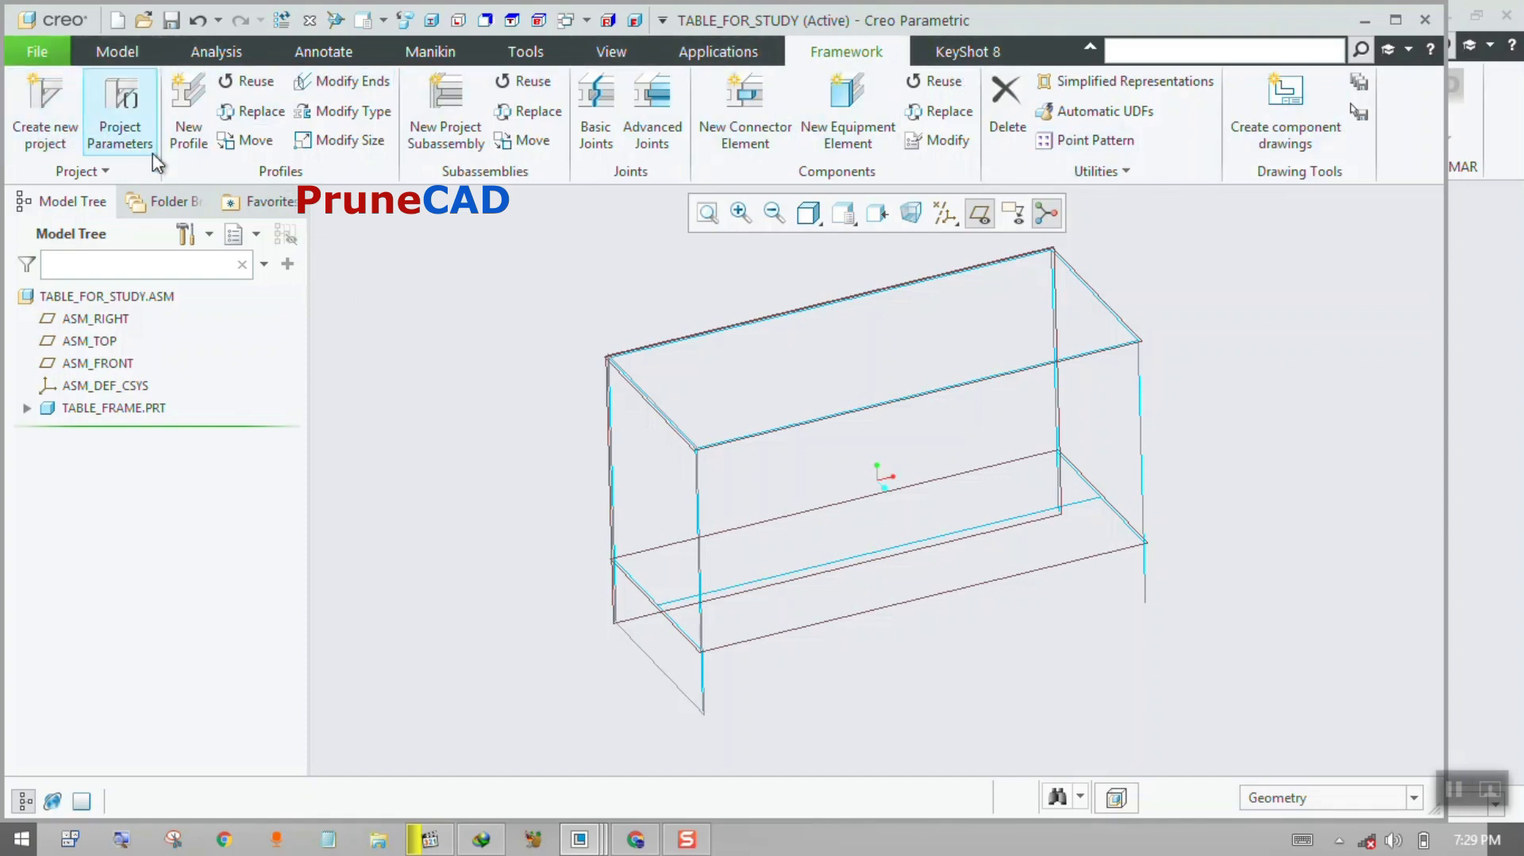
click(1396, 20)
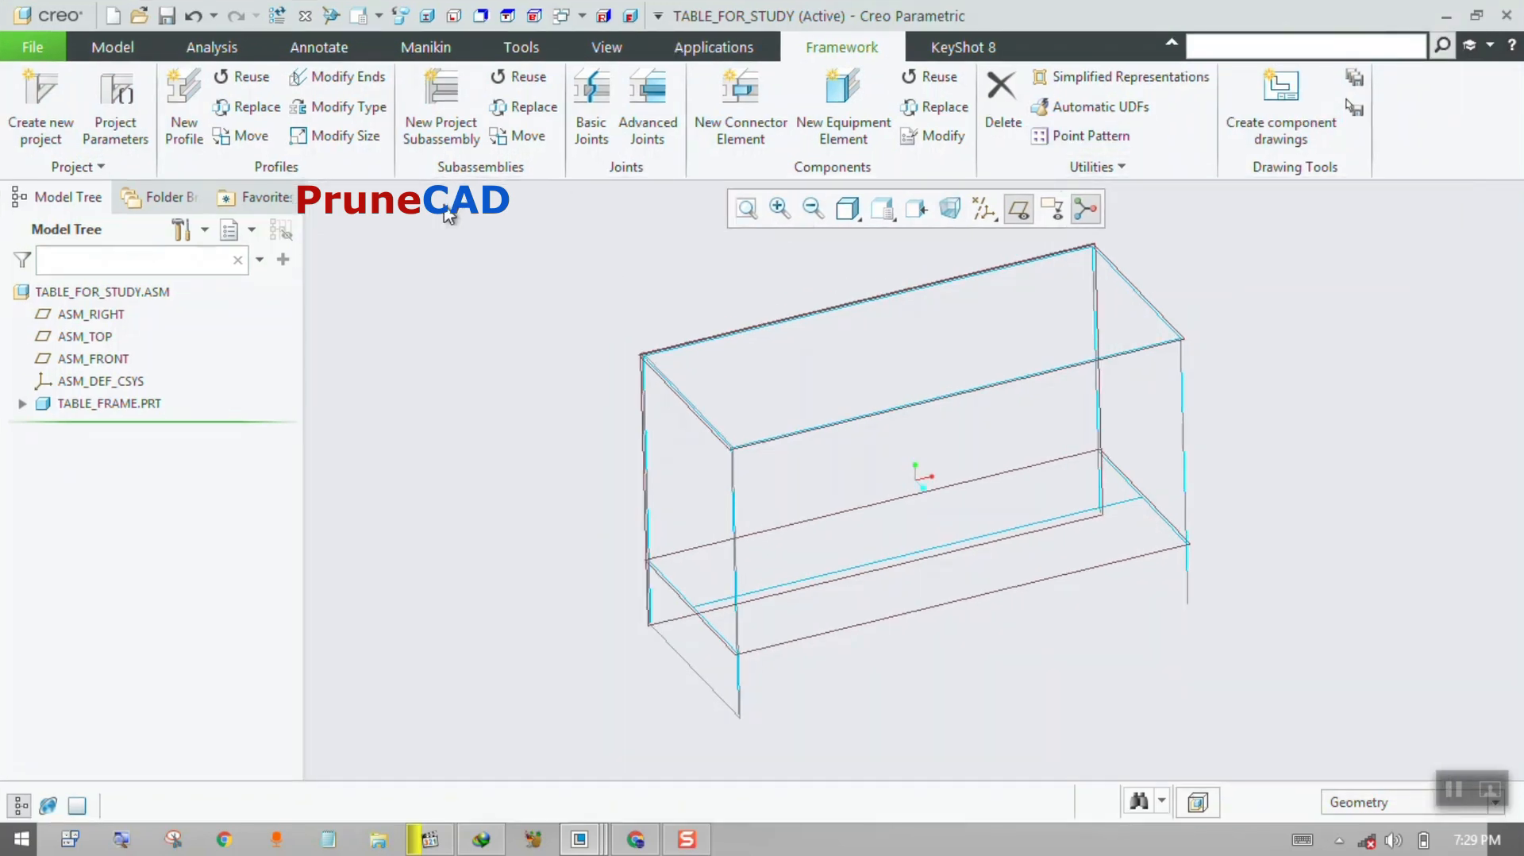
click(127, 292)
click(105, 405)
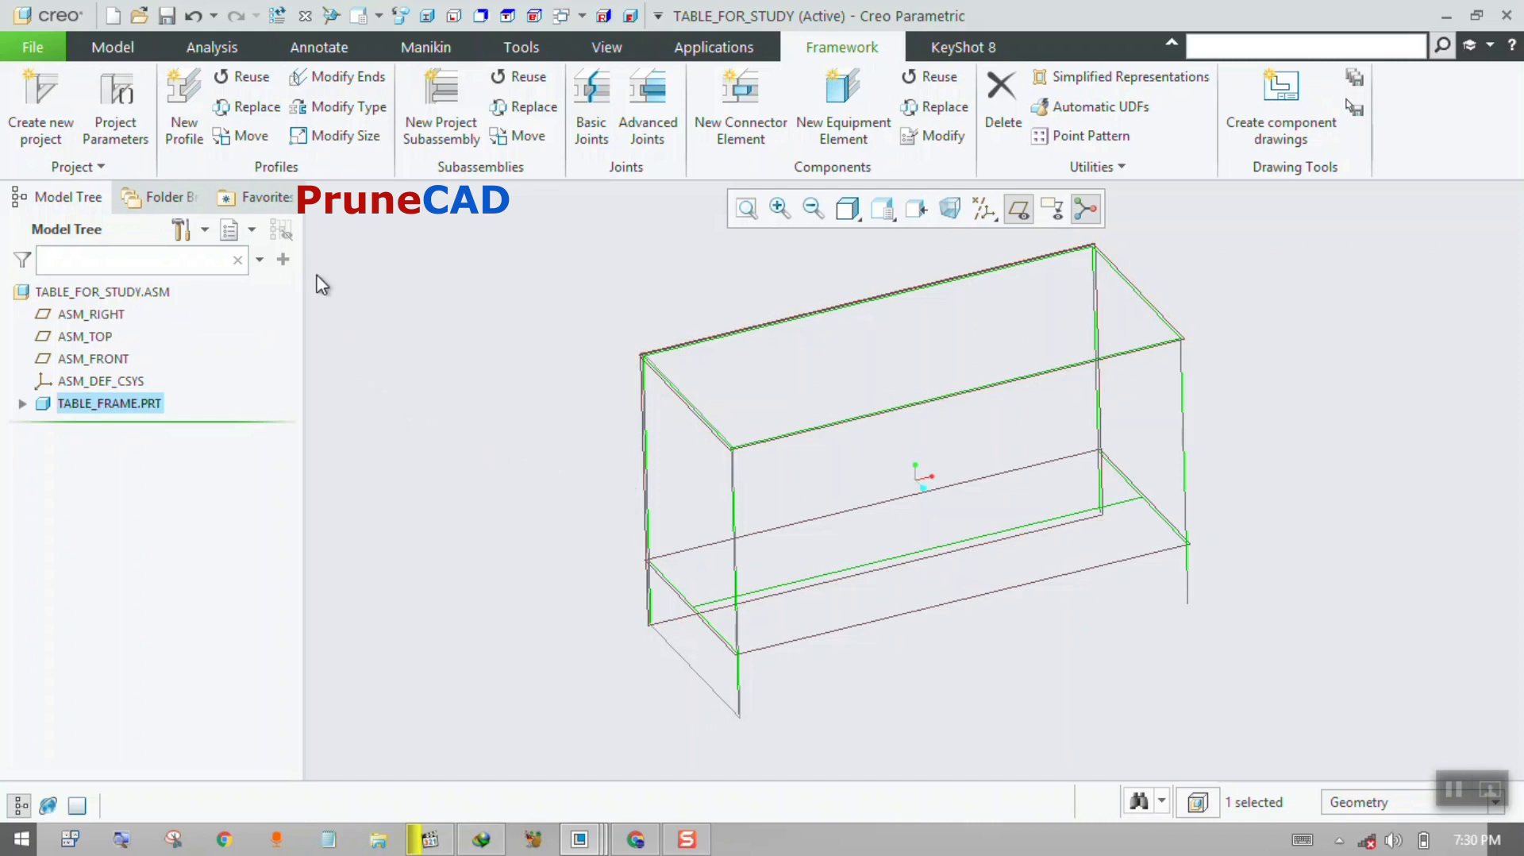
click(38, 130)
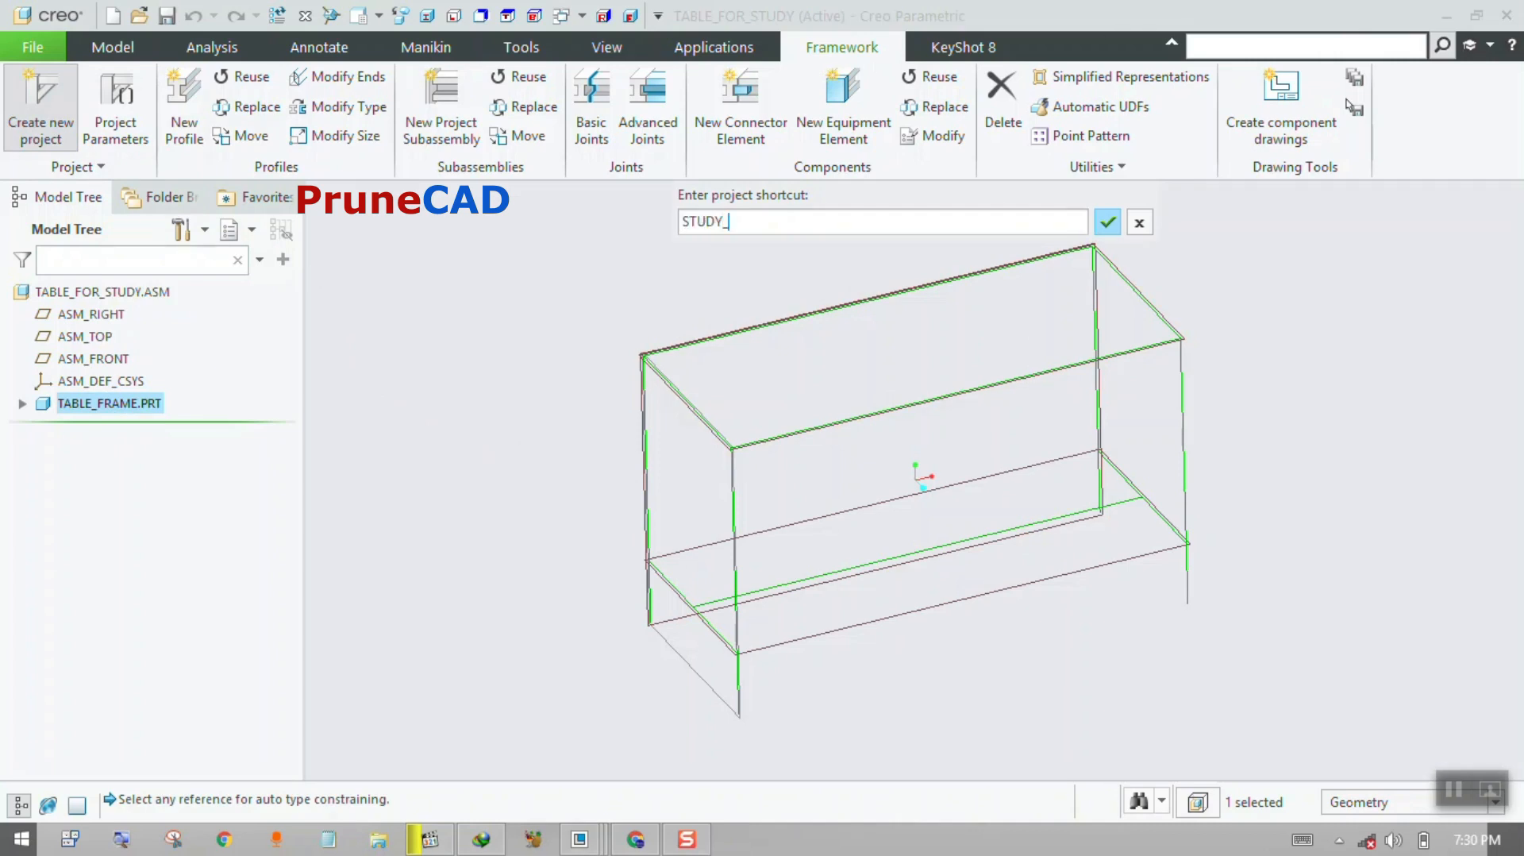
key(Return)
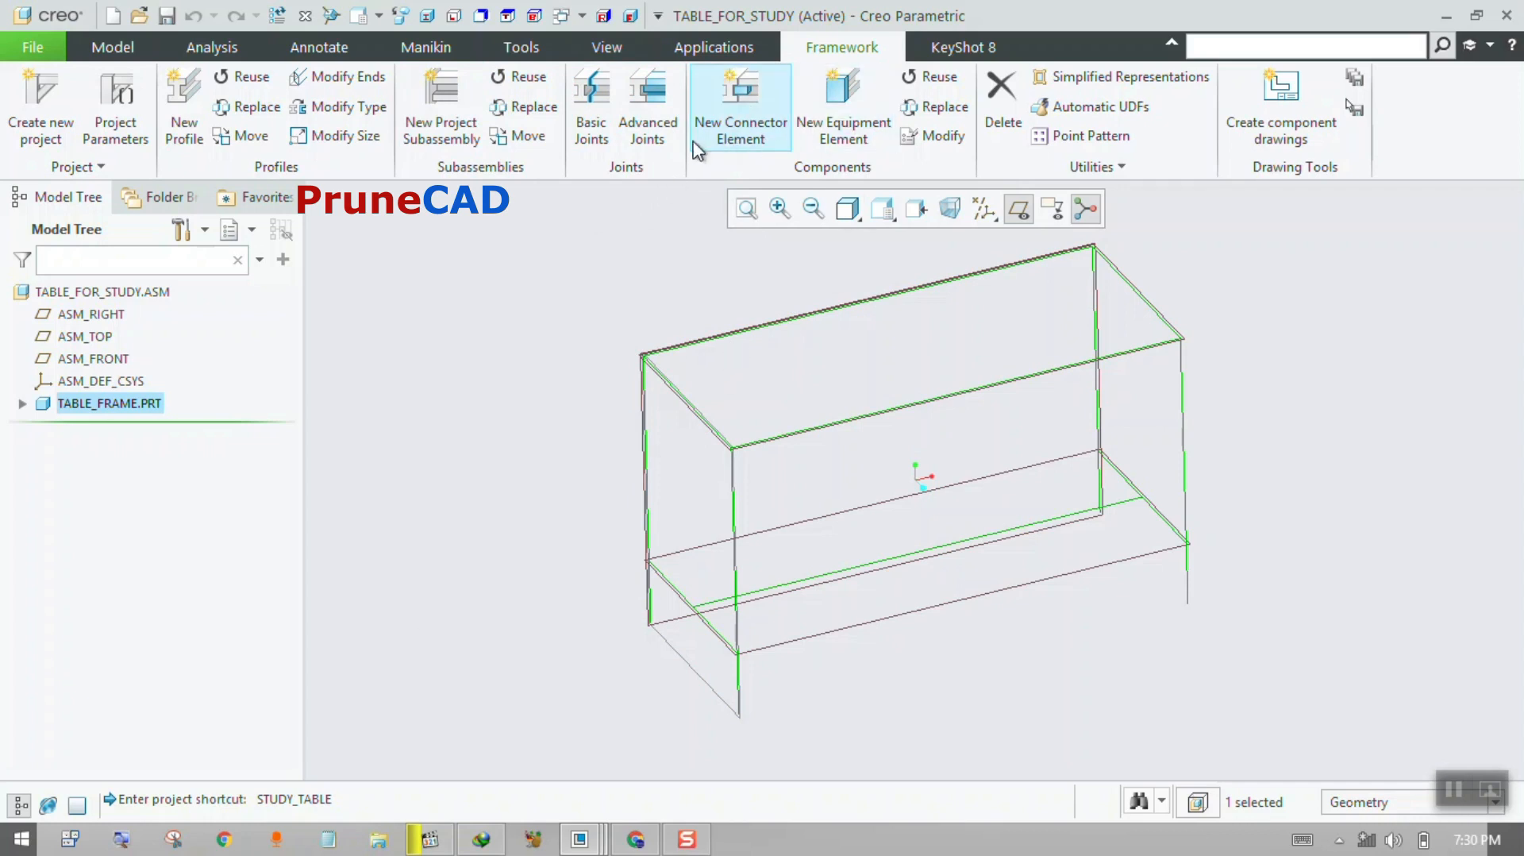
Start a new Framework profile, look through the profile library, and choose the SQUARE TUBE section from STEEL BEAMS MM.
click(182, 123)
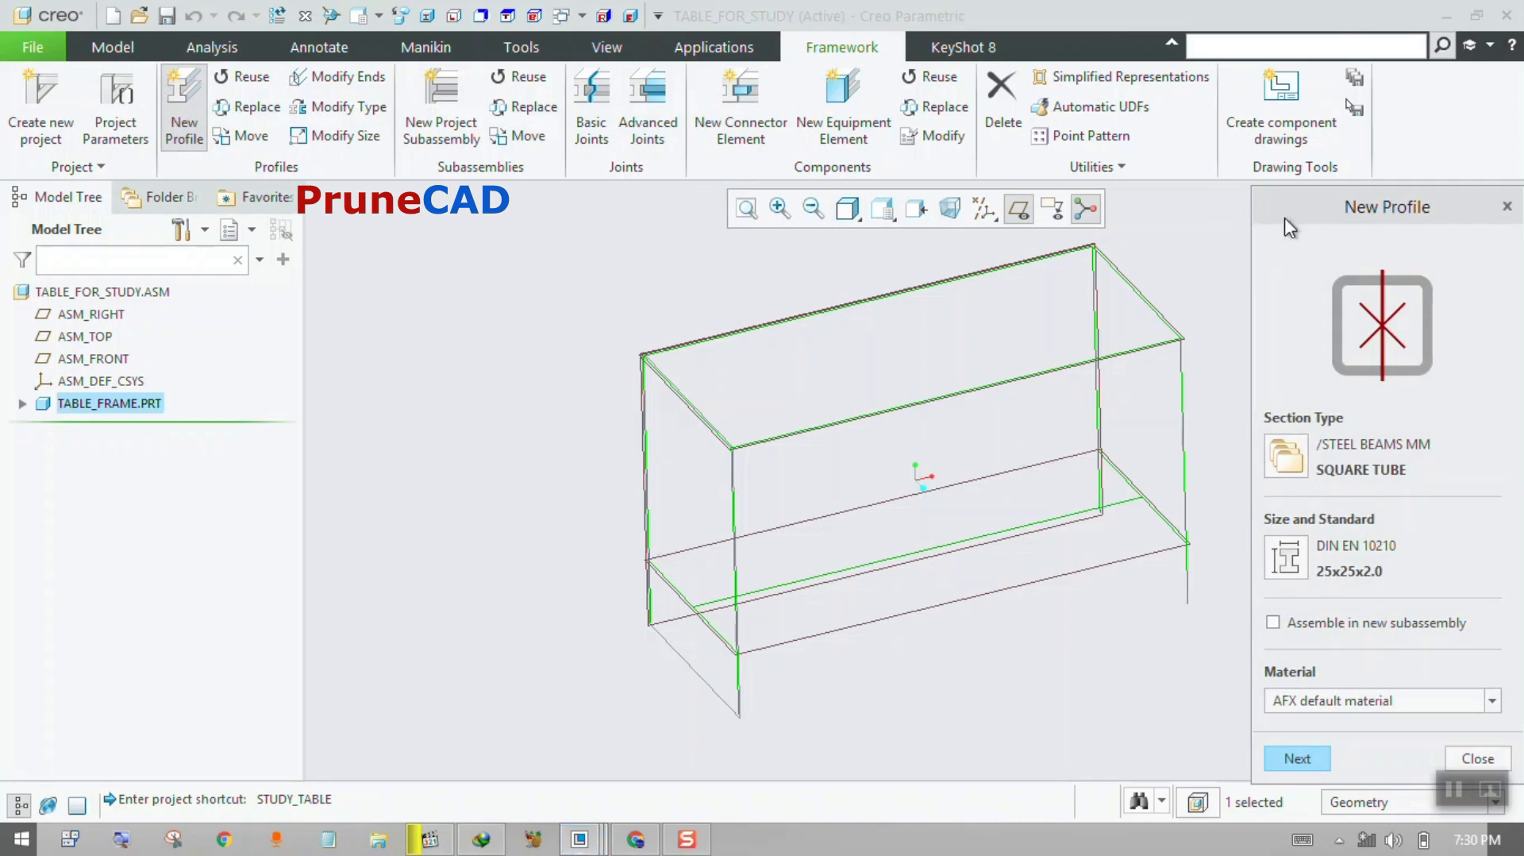
drag(1285, 218, 411, 184)
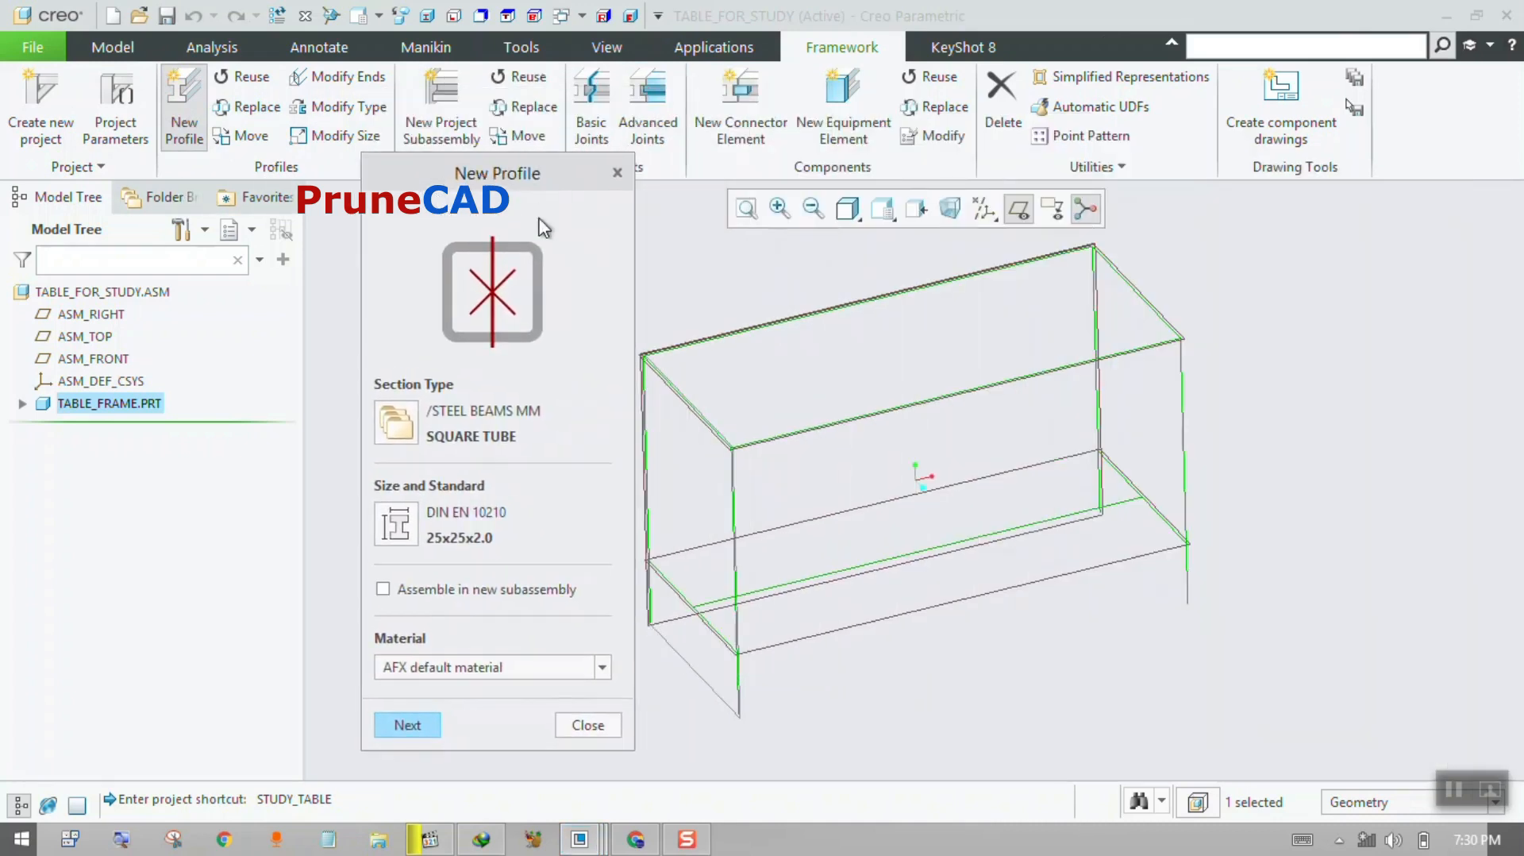
click(395, 423)
click(735, 158)
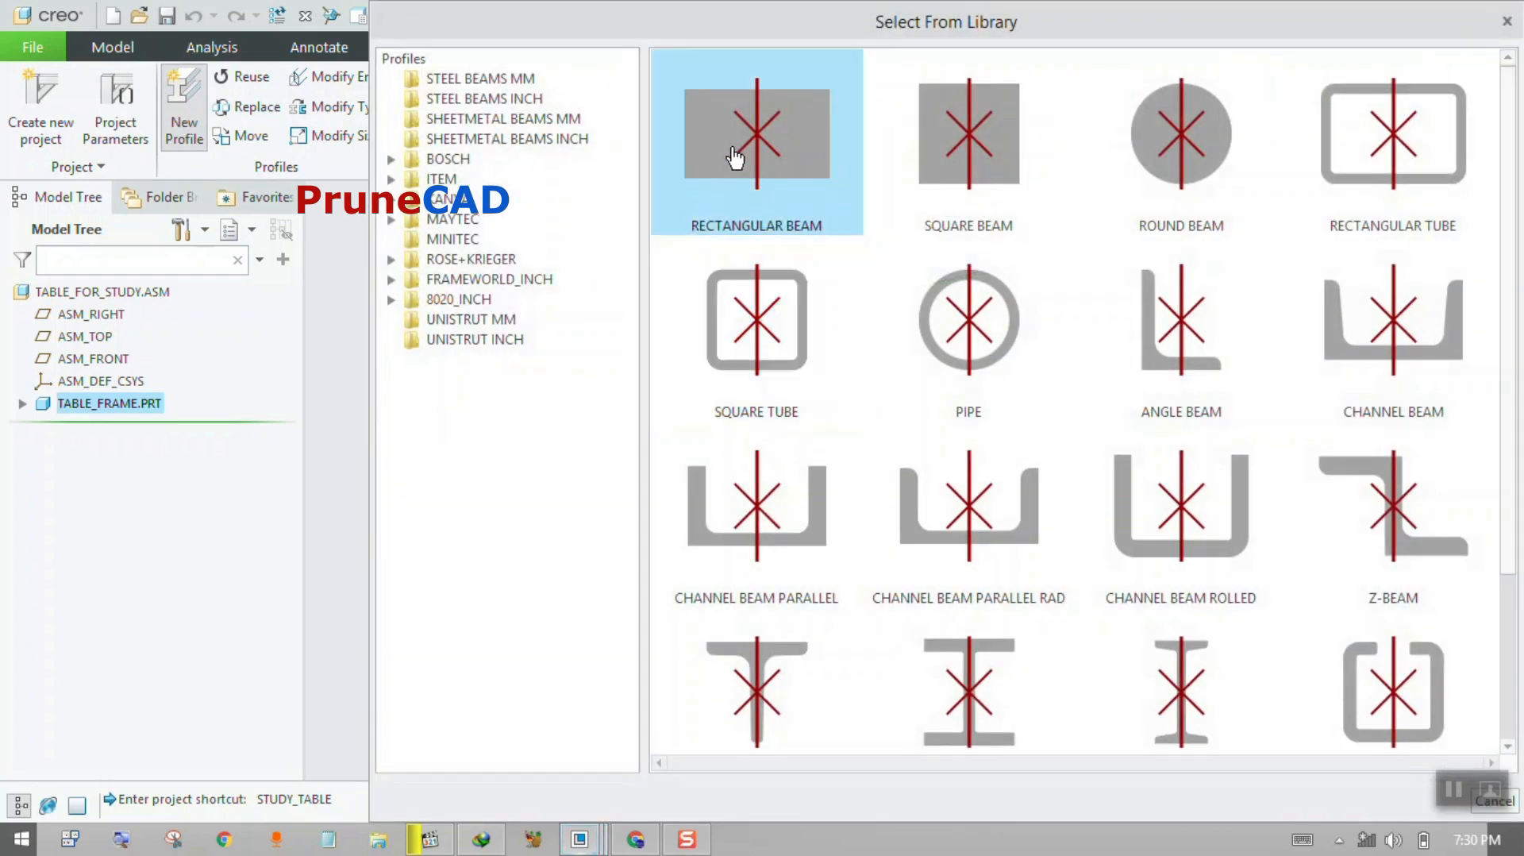
click(403, 59)
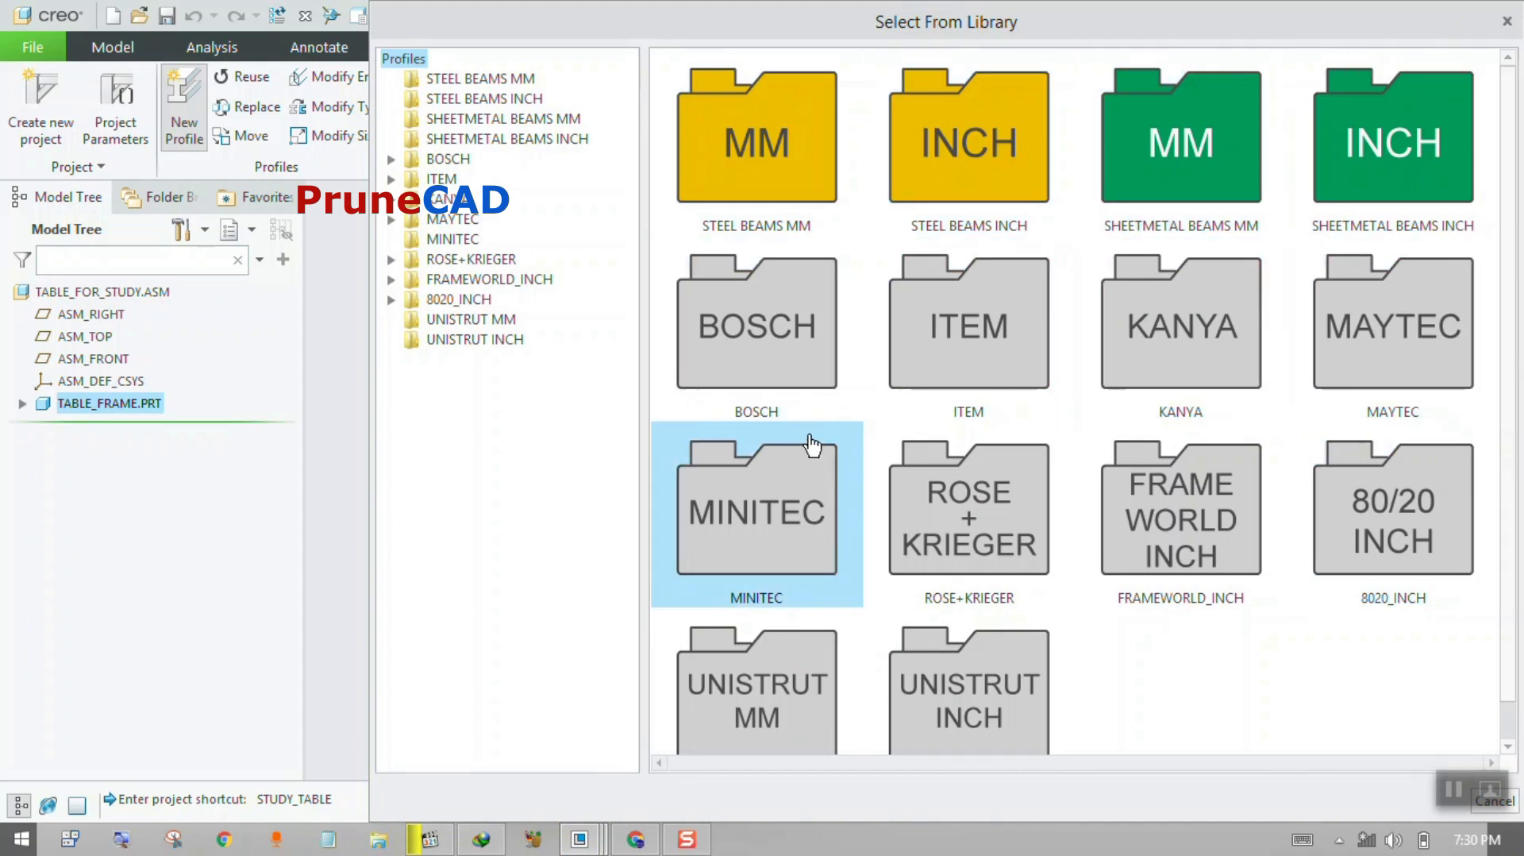
scroll(1100, 635, down, 1)
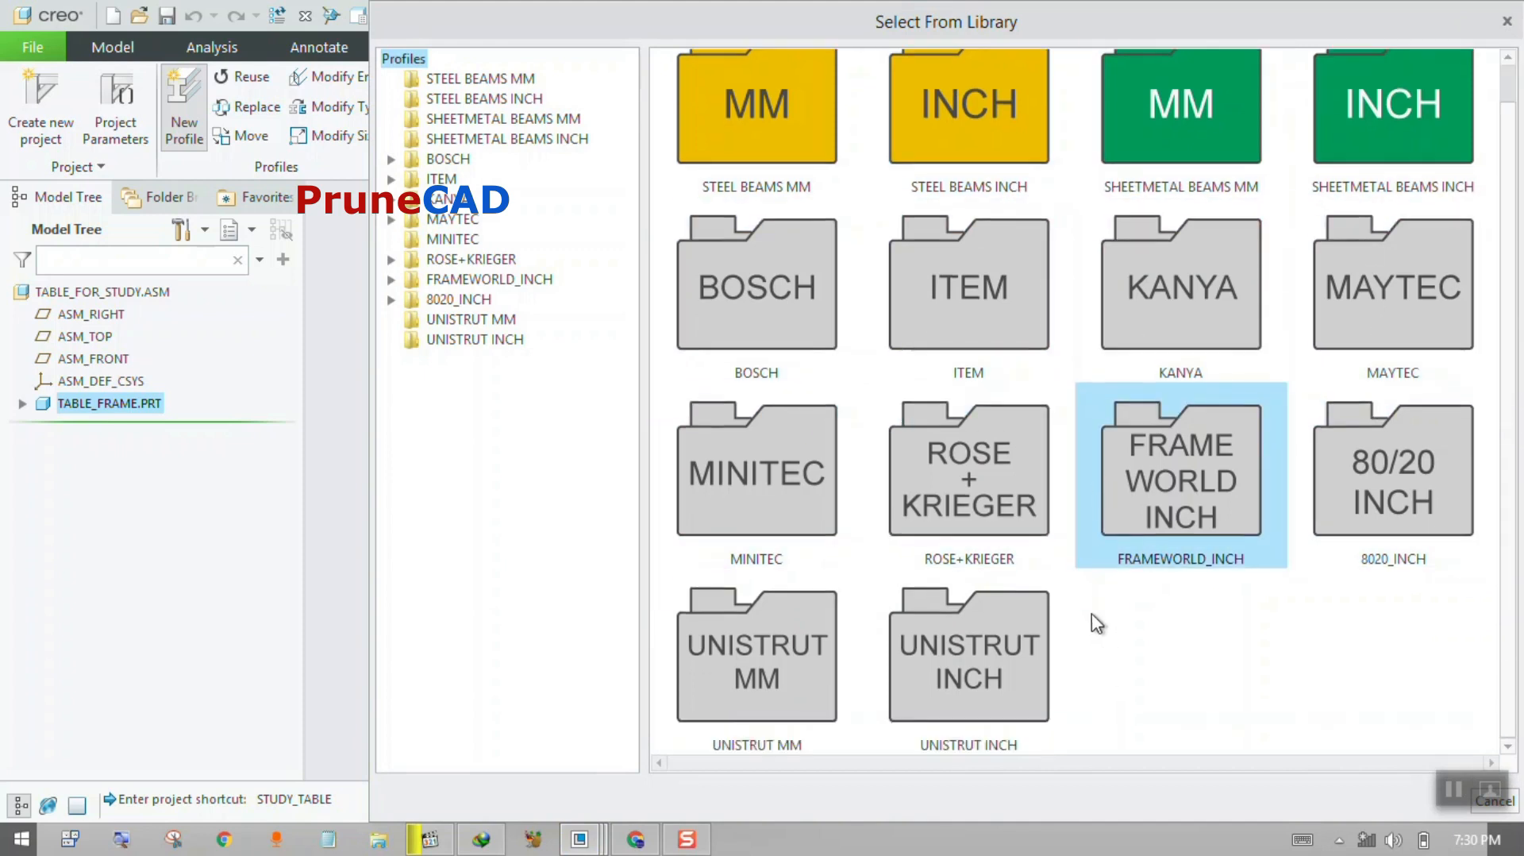
scroll(1088, 595, up, 1)
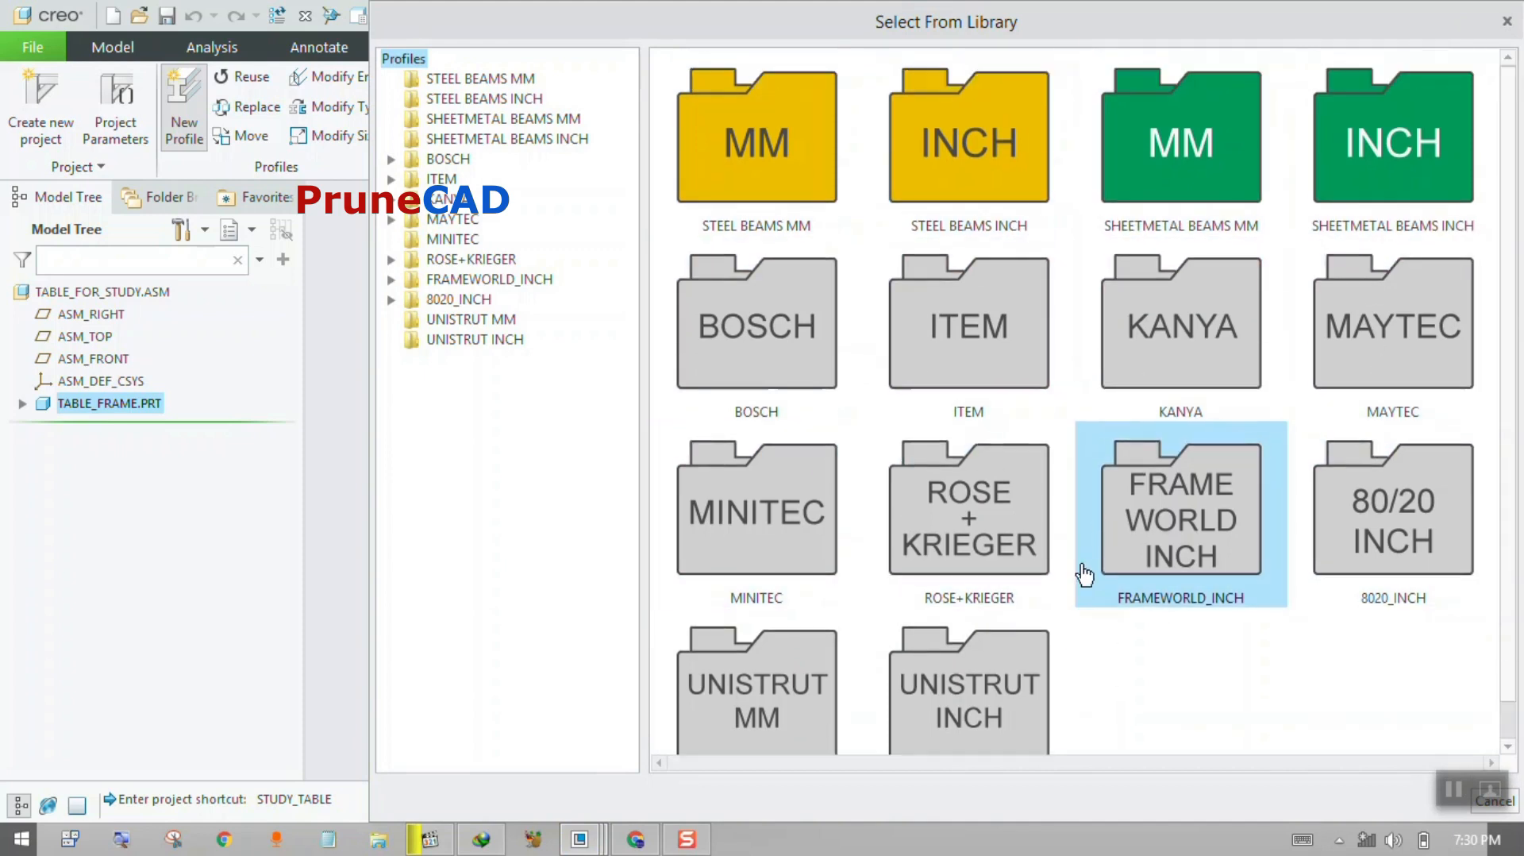
double_click(774, 163)
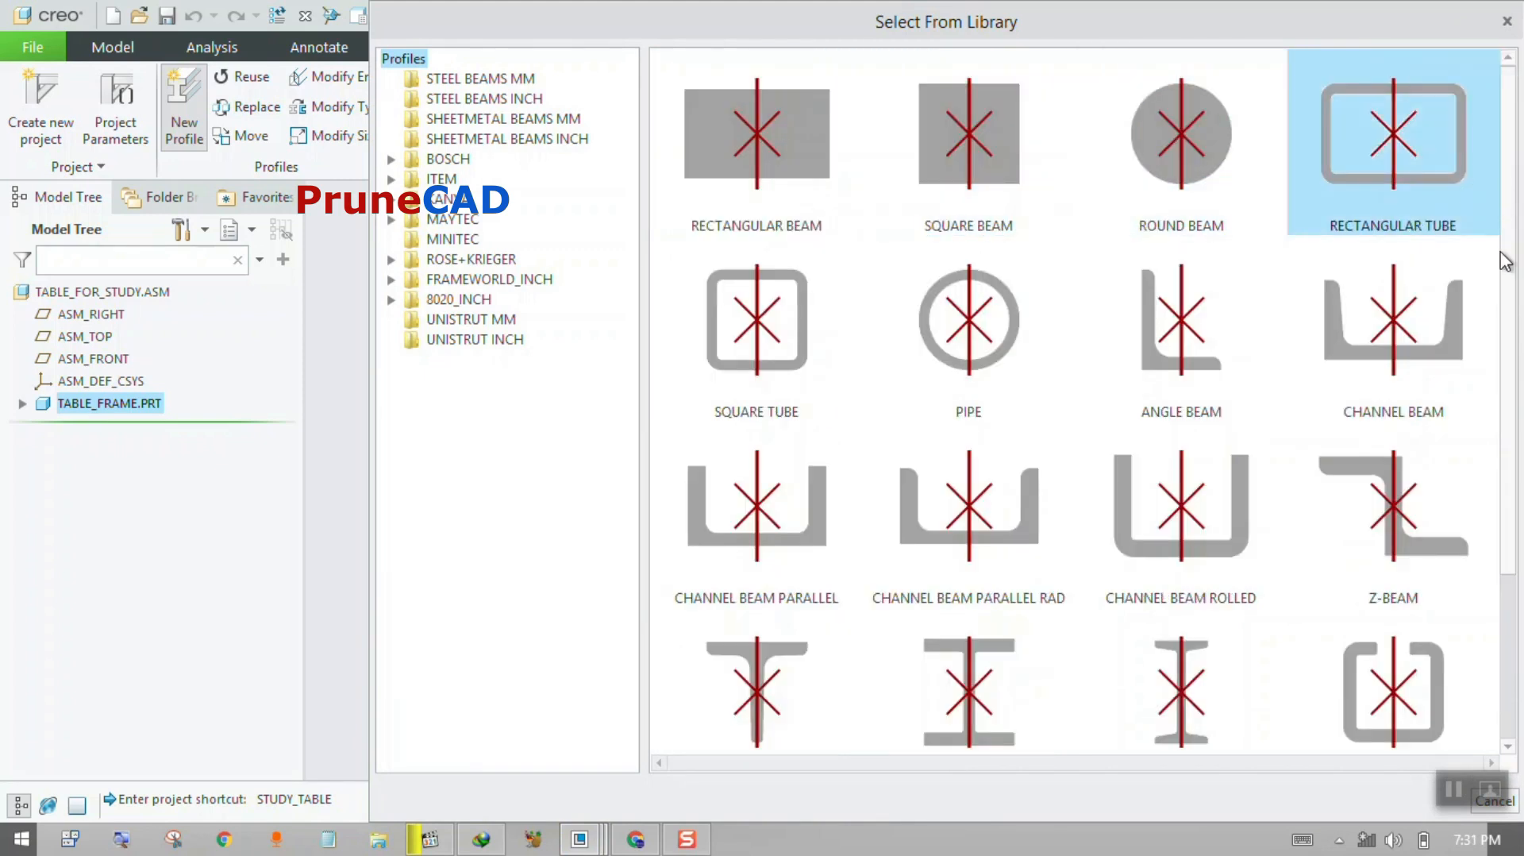
scroll(1500, 262, down, 6)
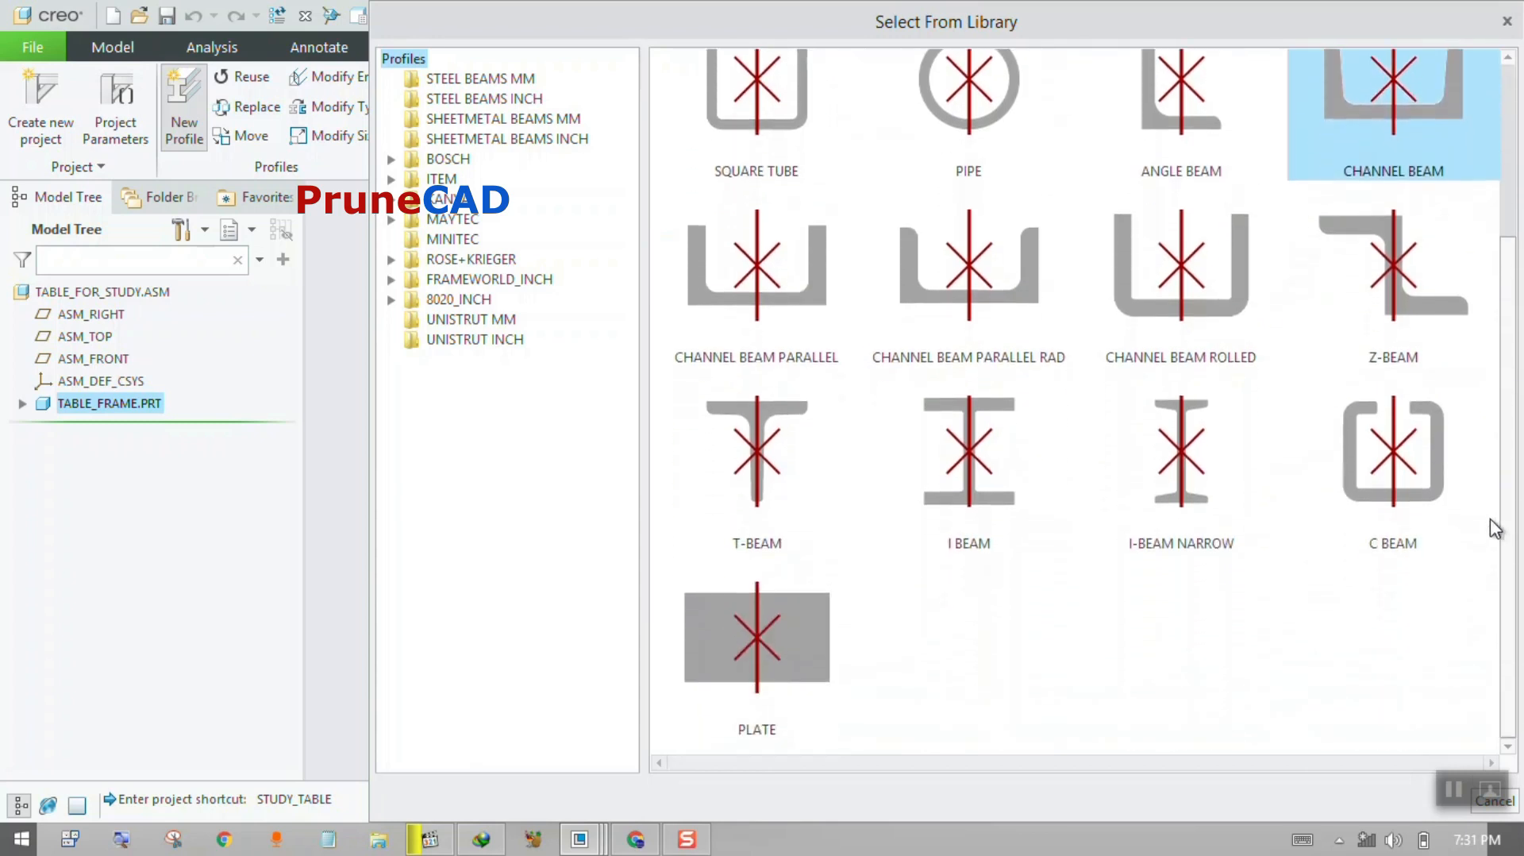
scroll(1496, 529, up, 6)
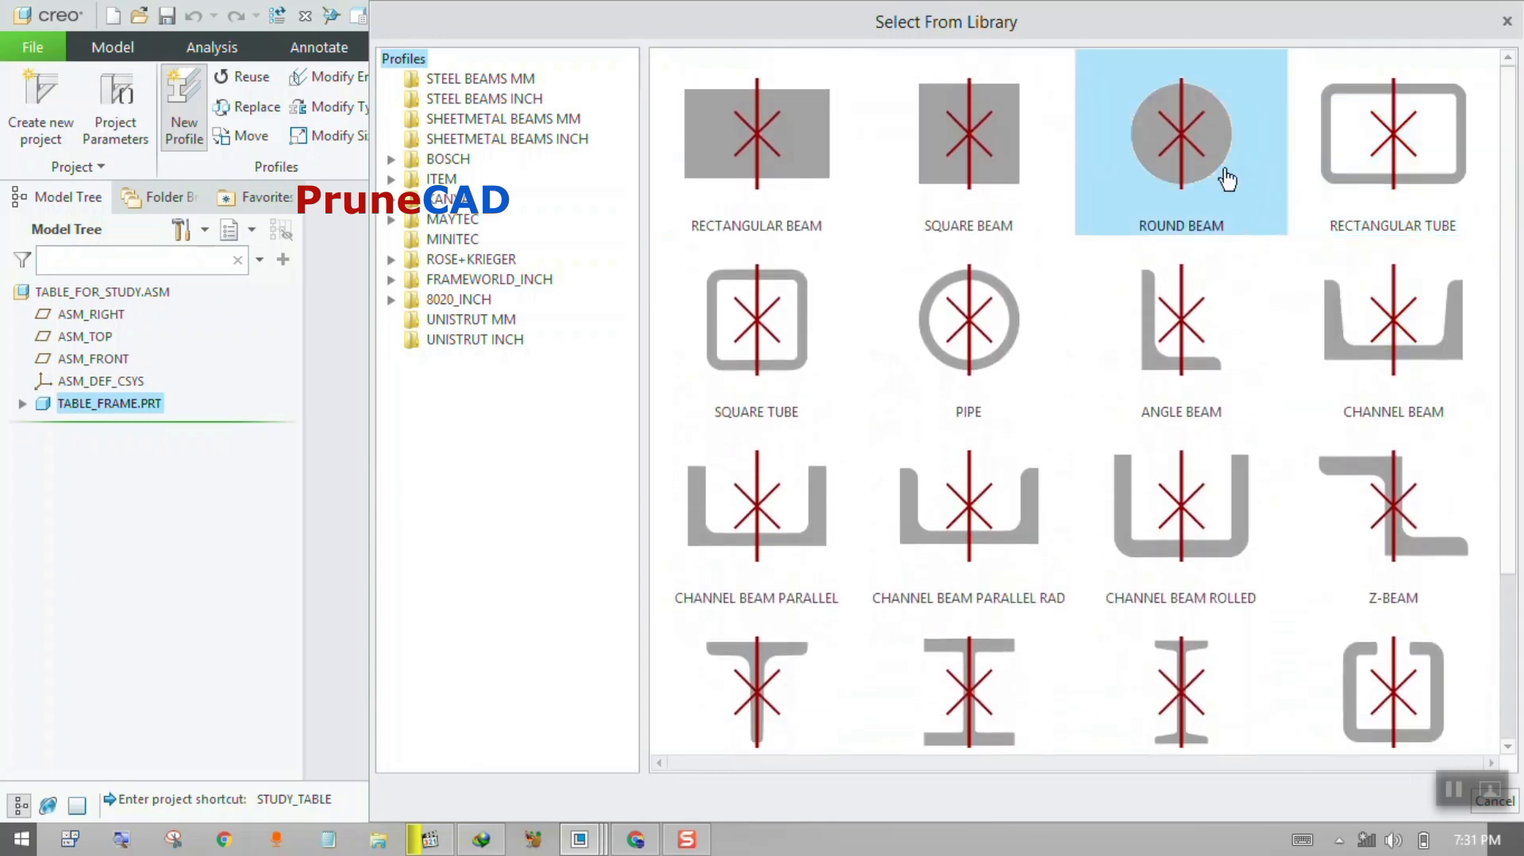
click(802, 301)
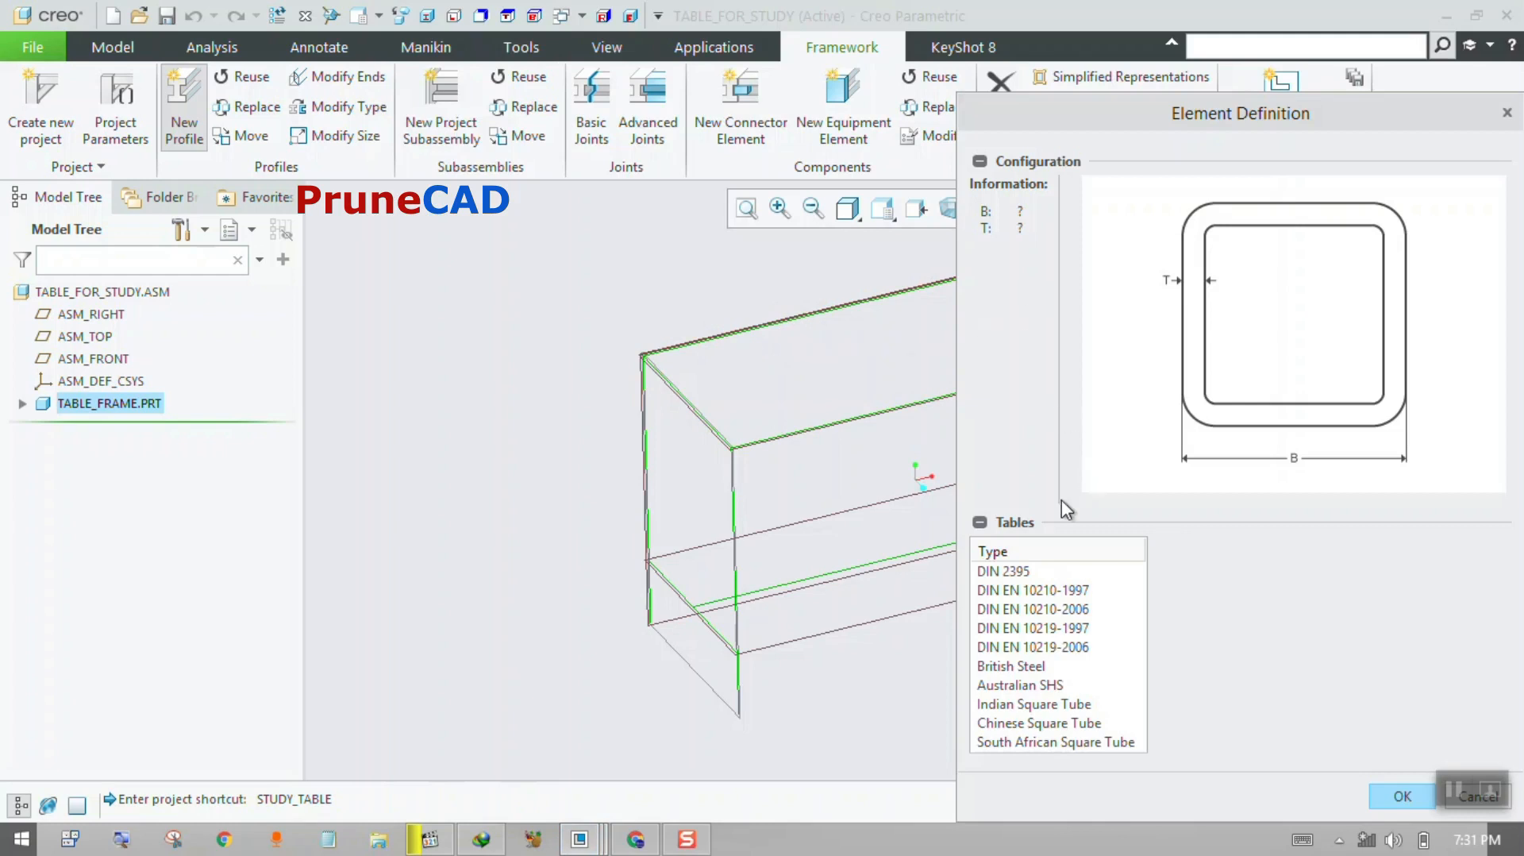
Set the square tube's standard to DIN 2395 and its size to 25x25x2.00.
click(1000, 571)
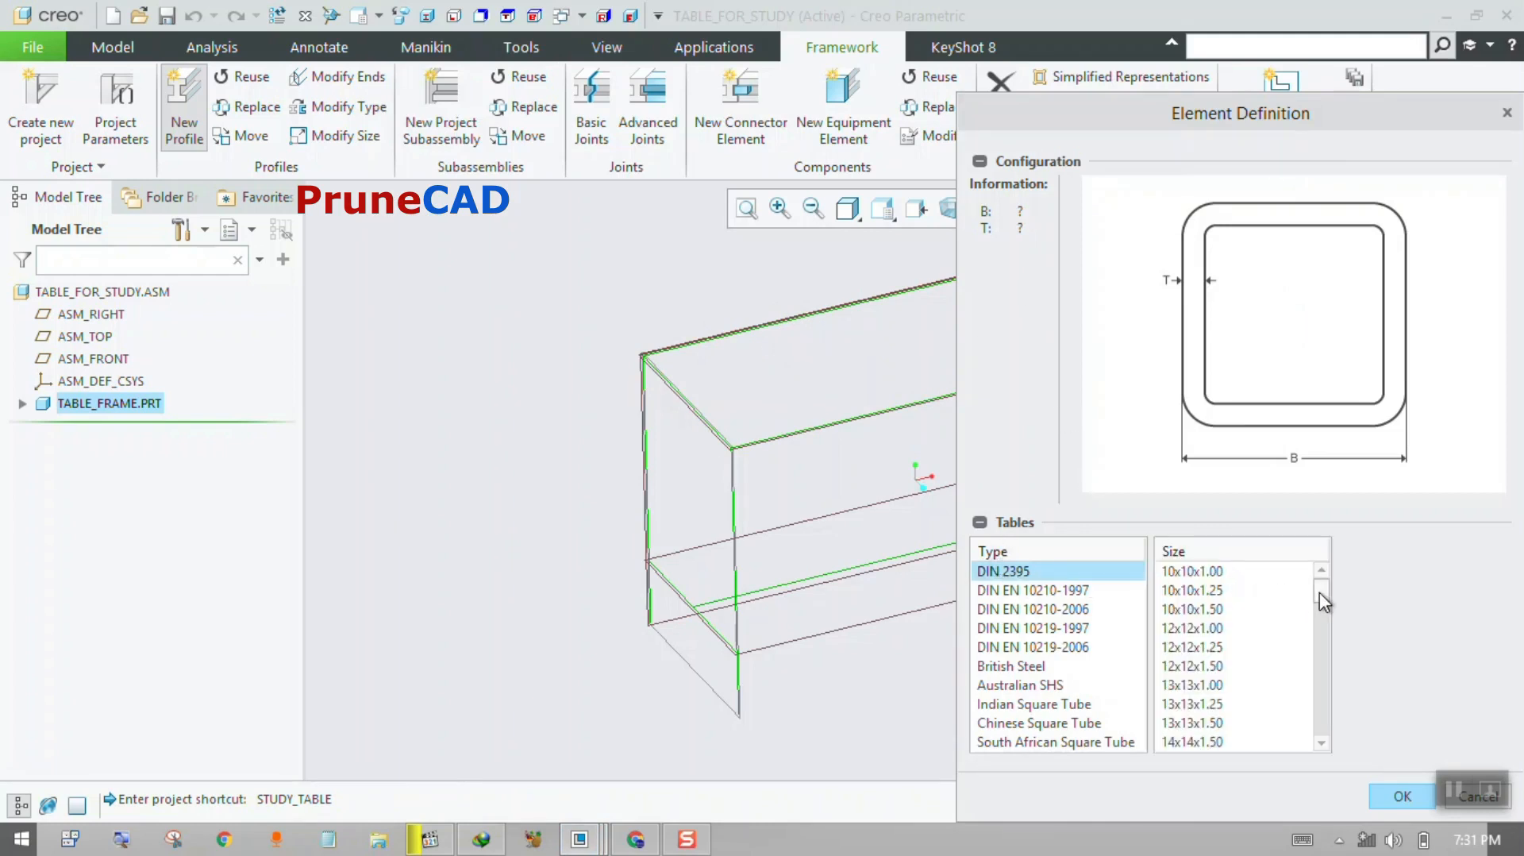
drag(1320, 592, 1315, 626)
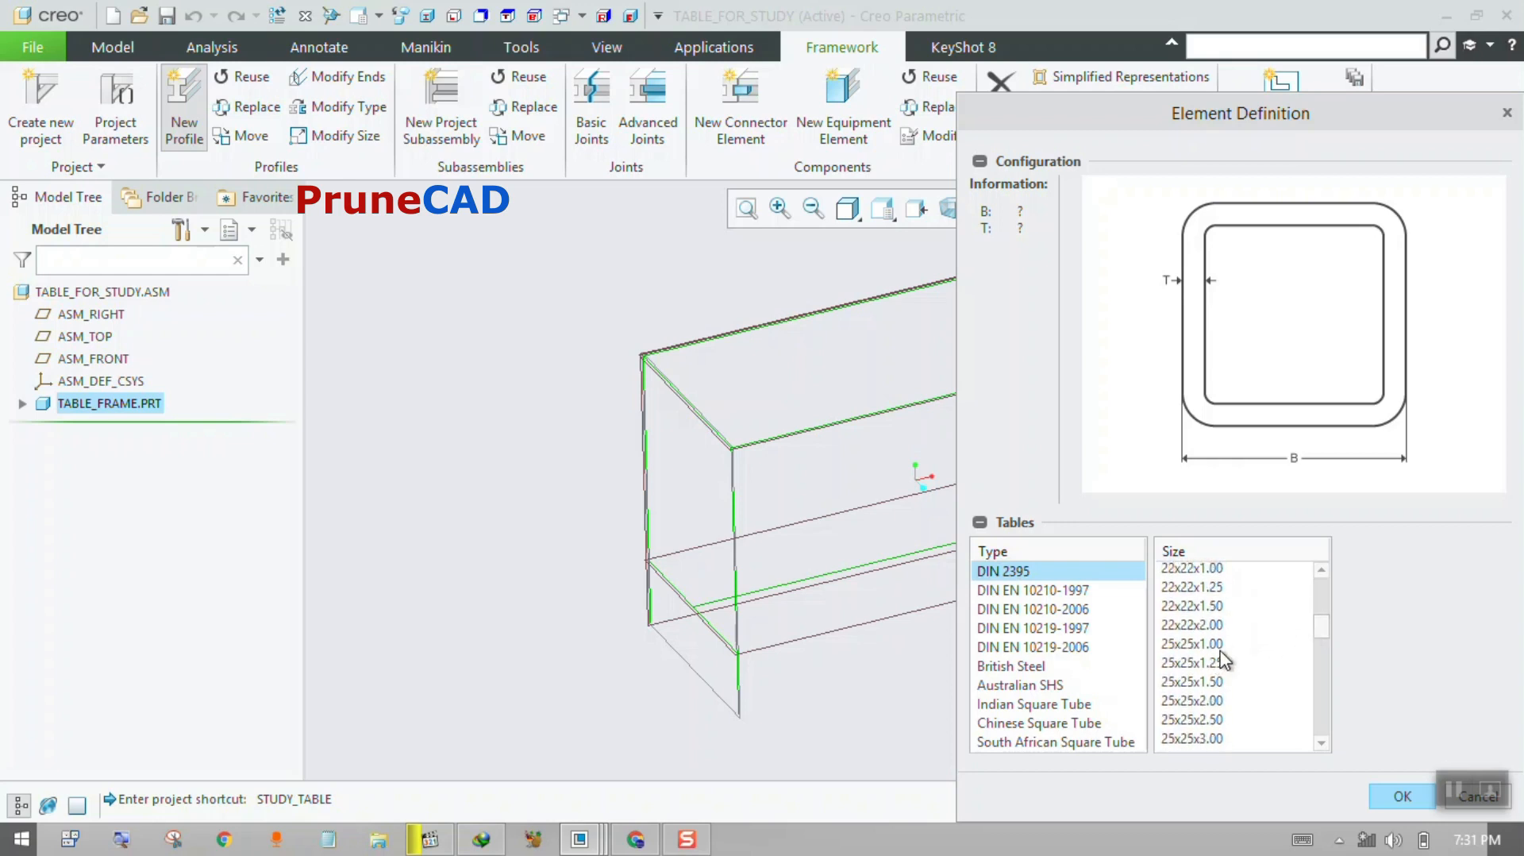
click(1187, 644)
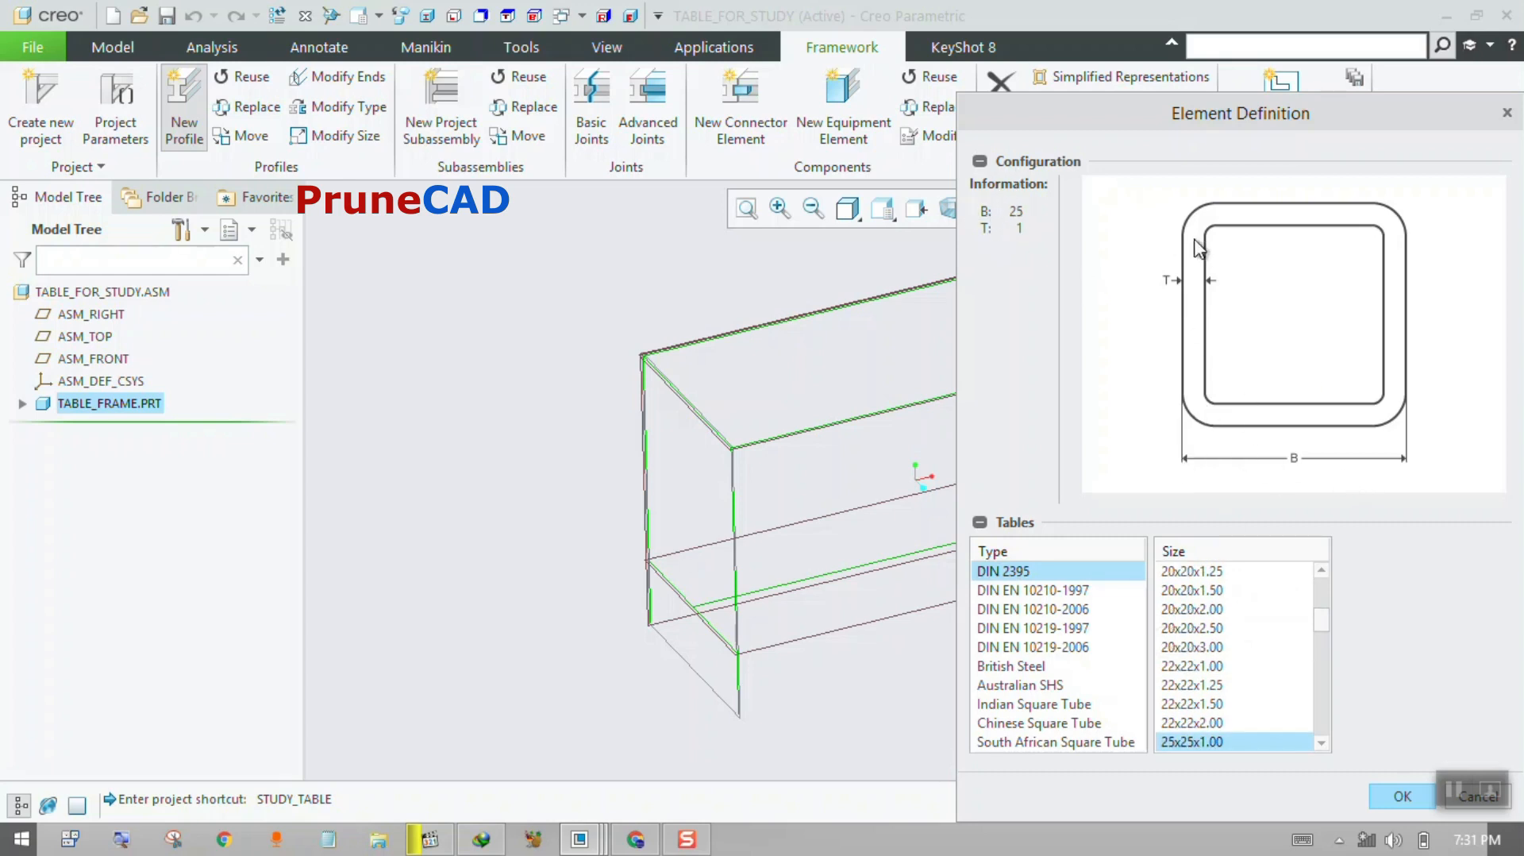
scroll(1193, 623, down, 2)
click(1194, 628)
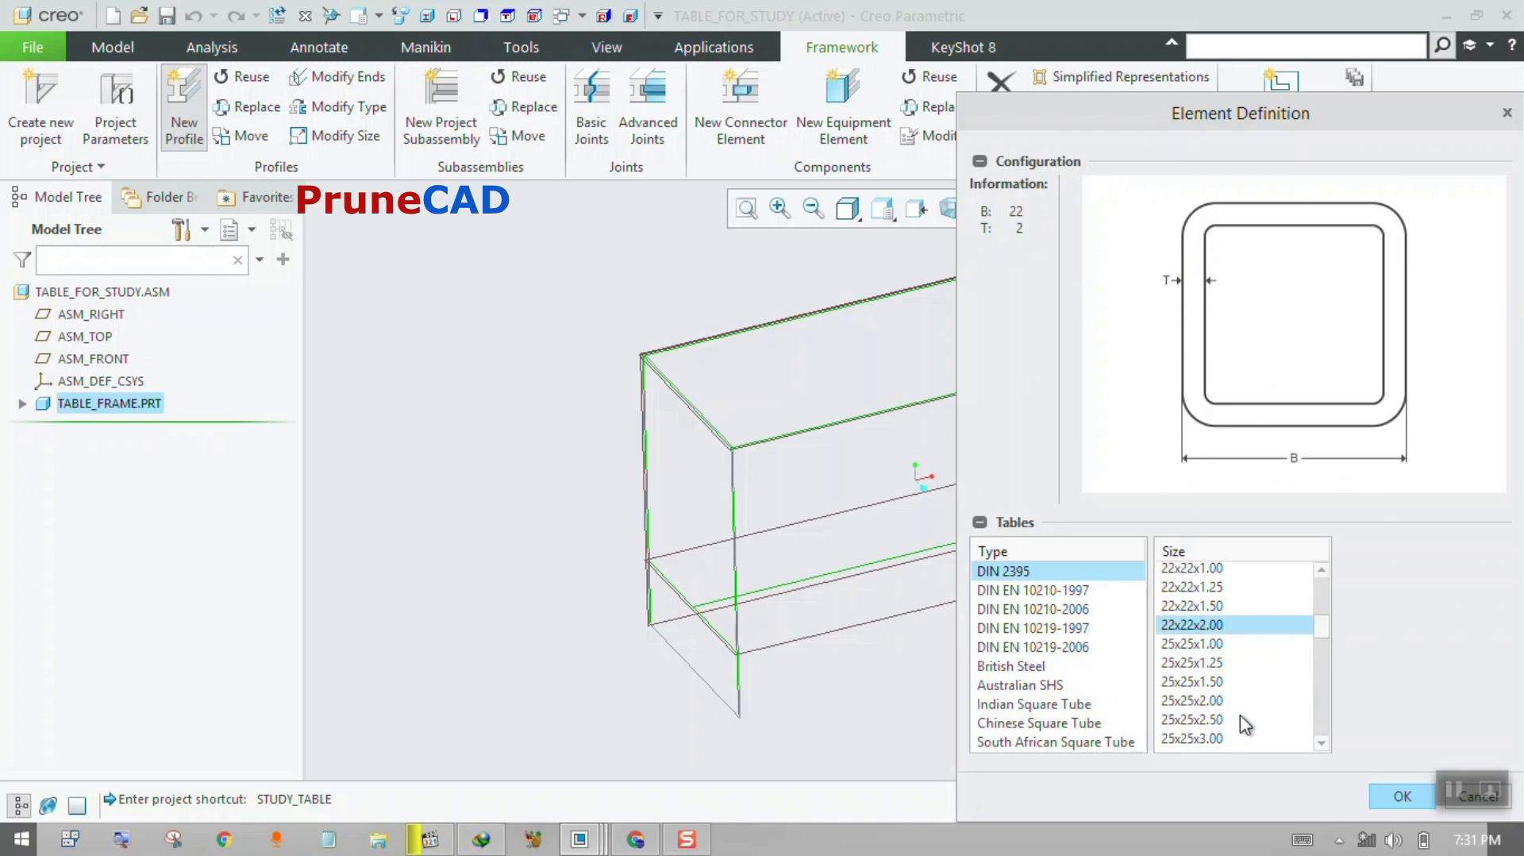
click(1206, 701)
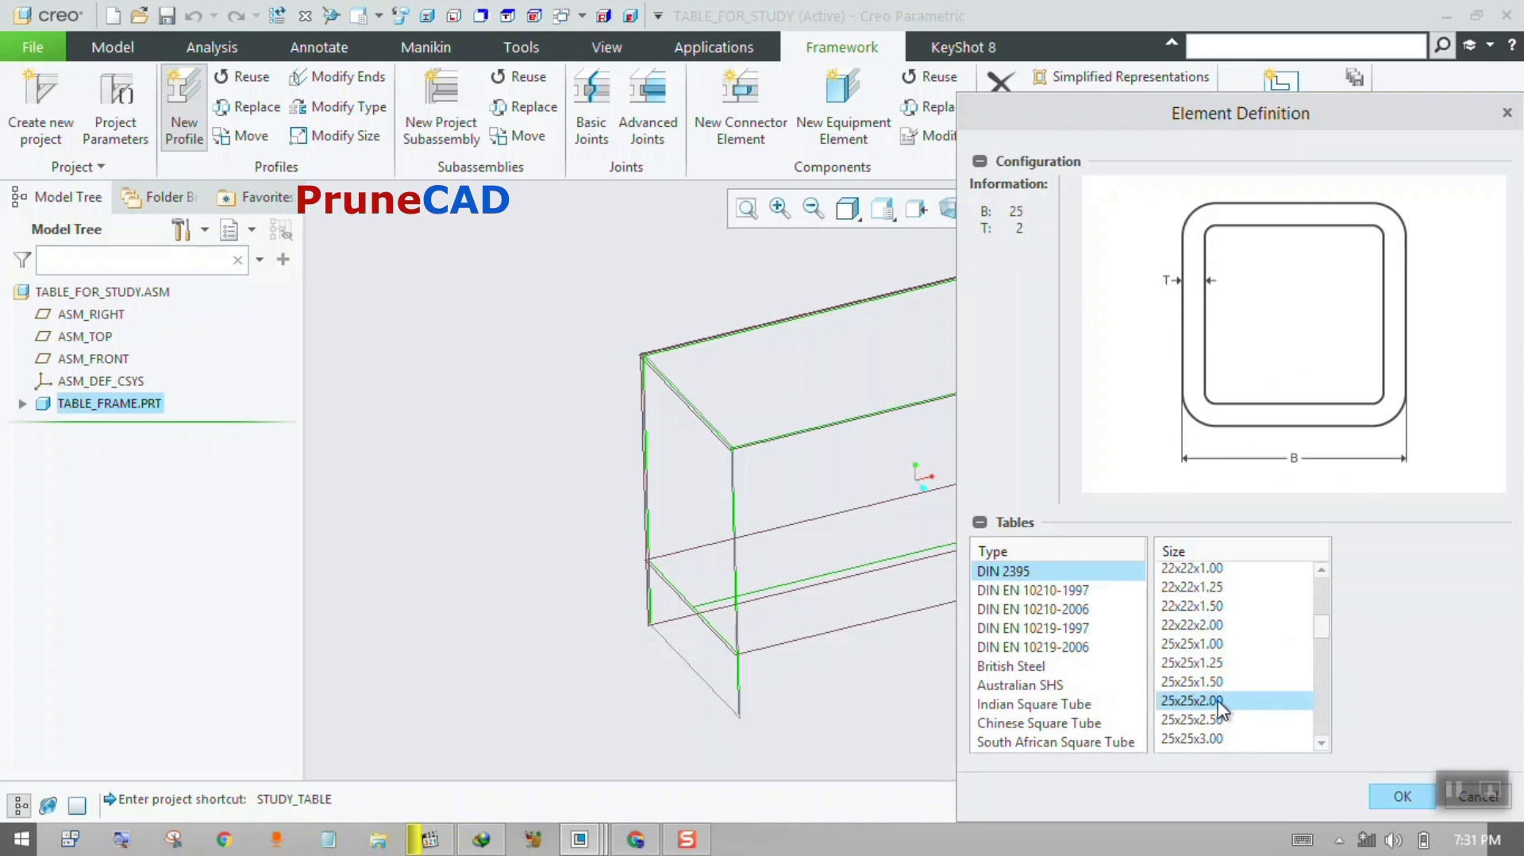
click(1401, 797)
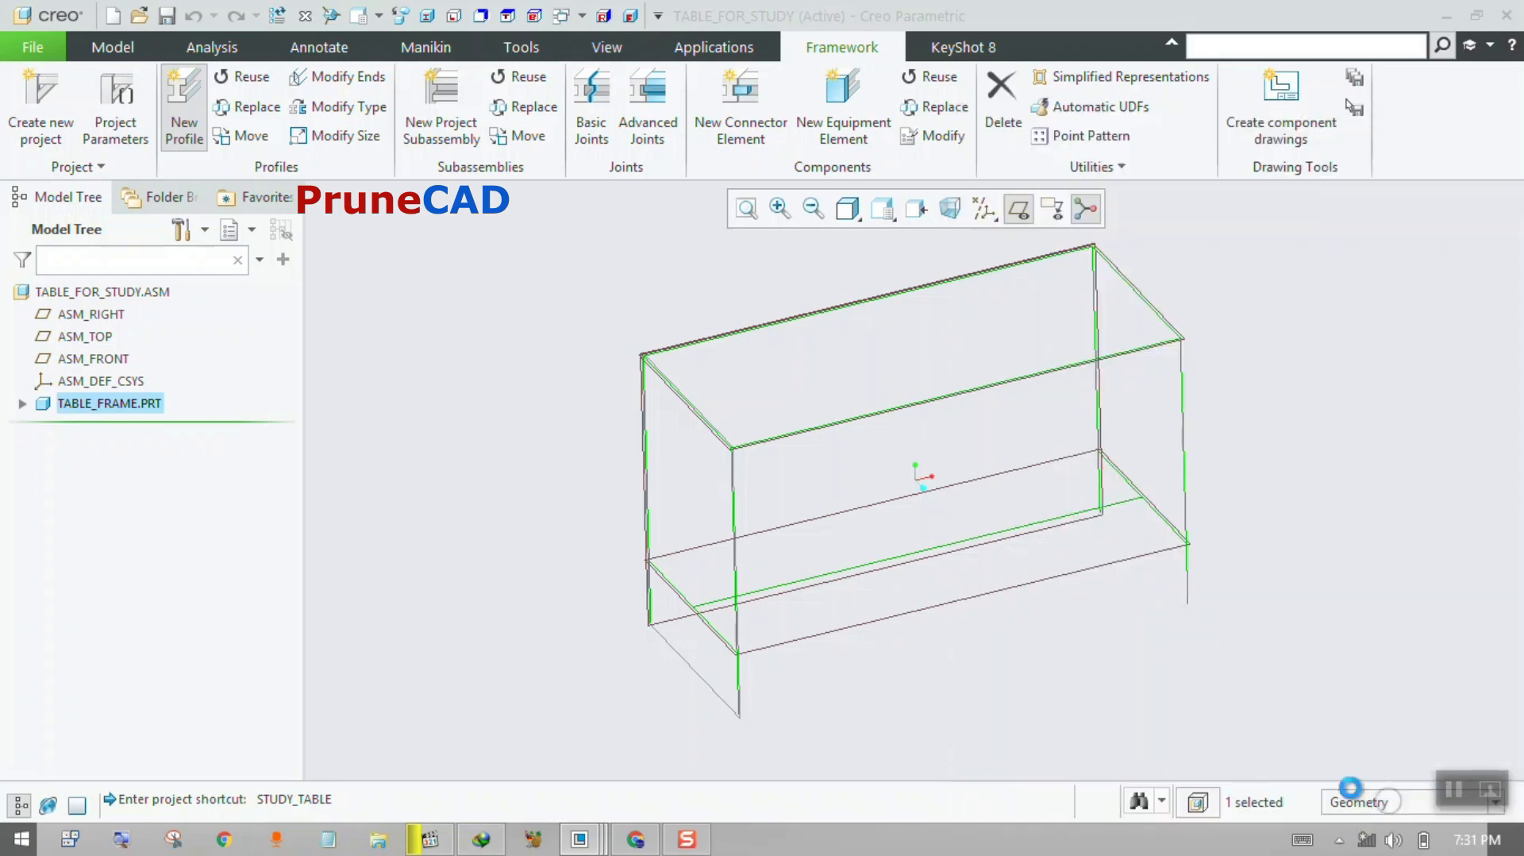
drag(578, 187, 1458, 184)
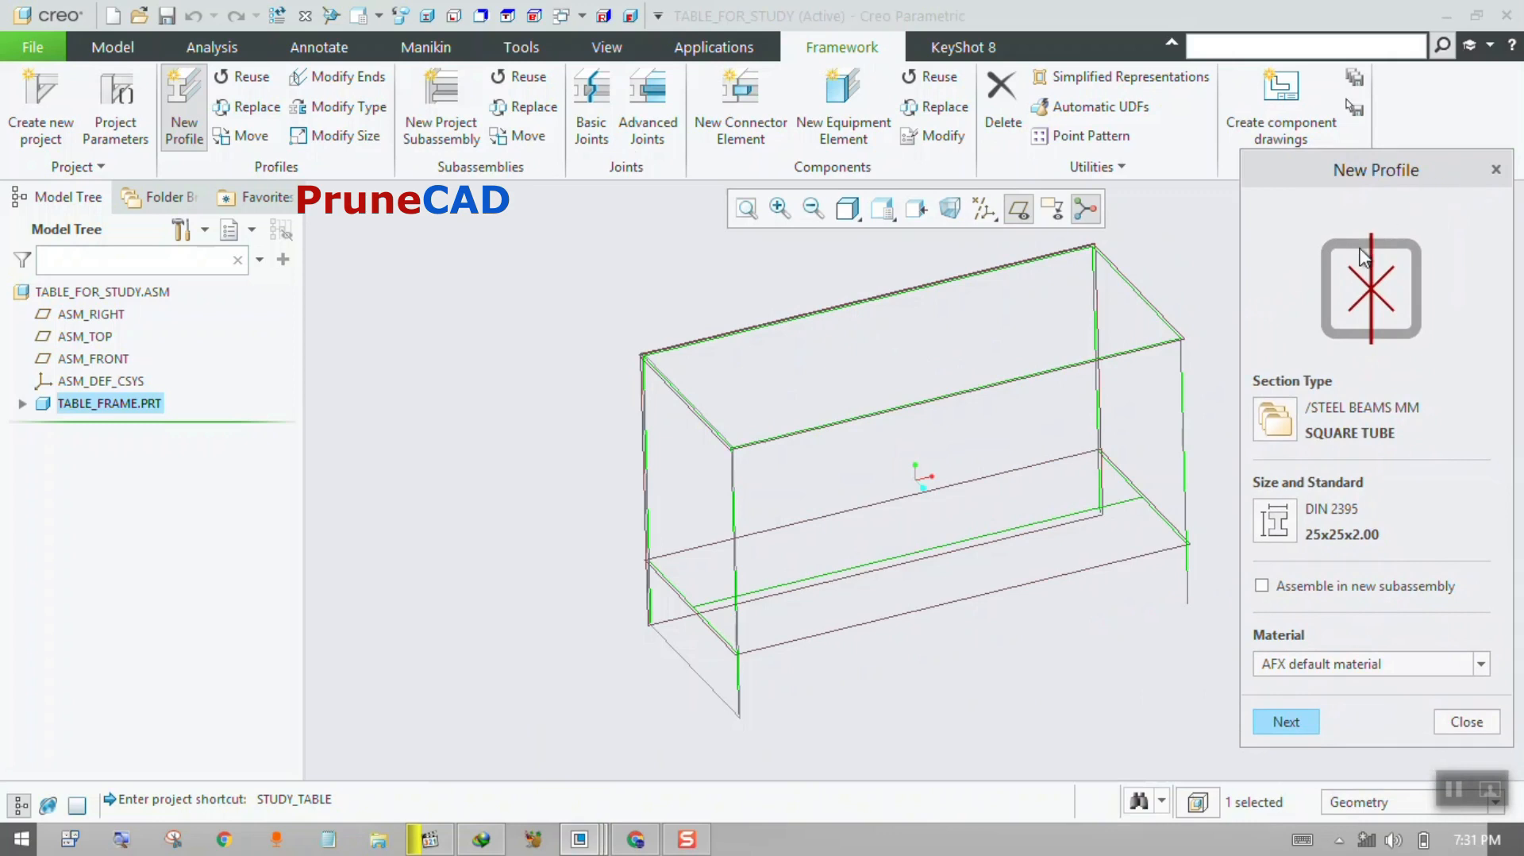
Place the square tube on one short line of the table top, using the curve or edge reference method.
click(1278, 721)
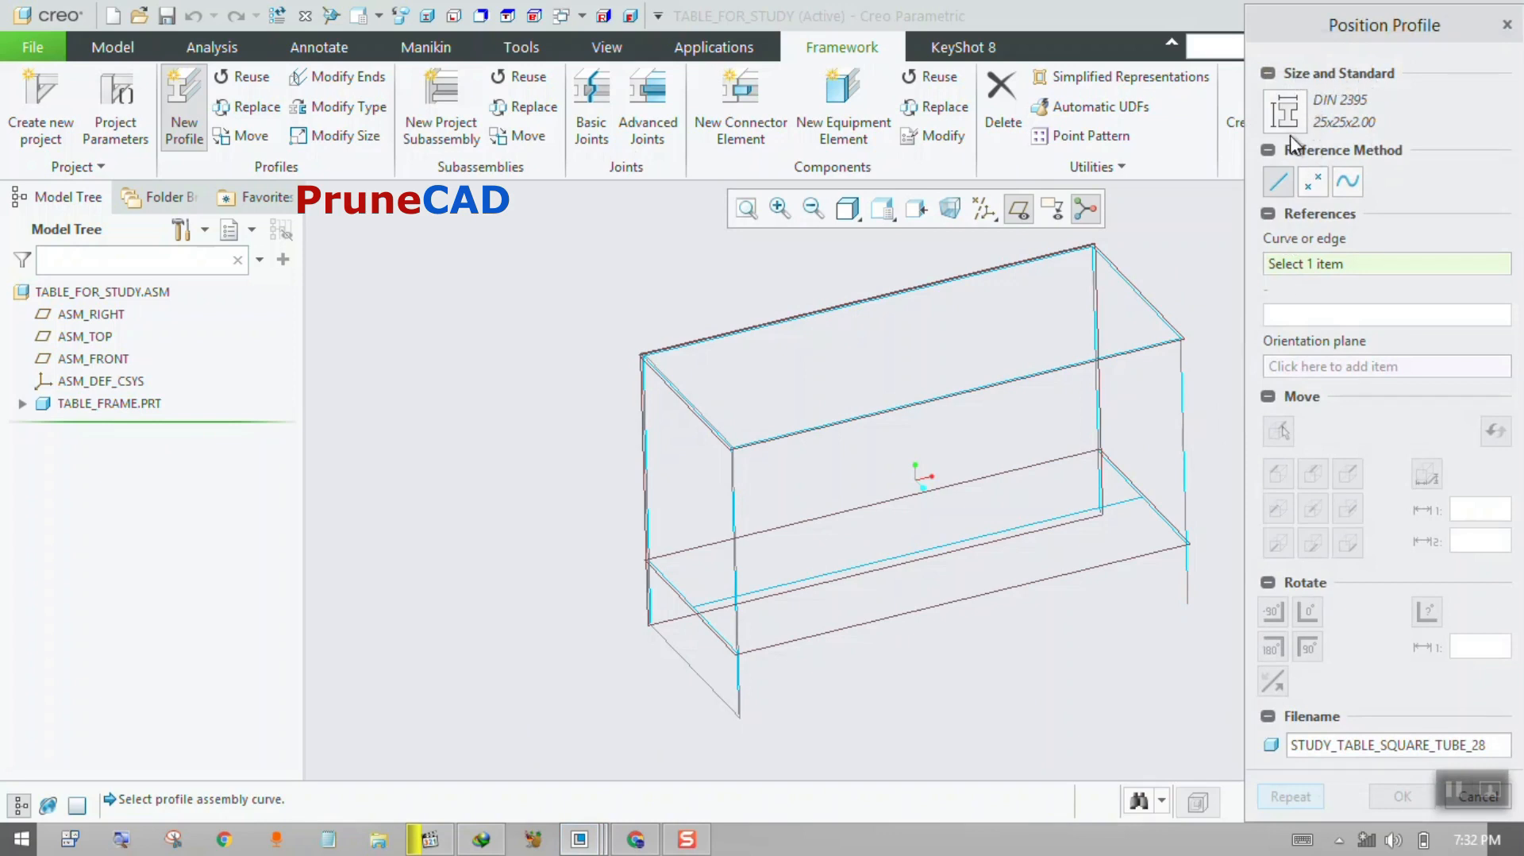
click(1268, 73)
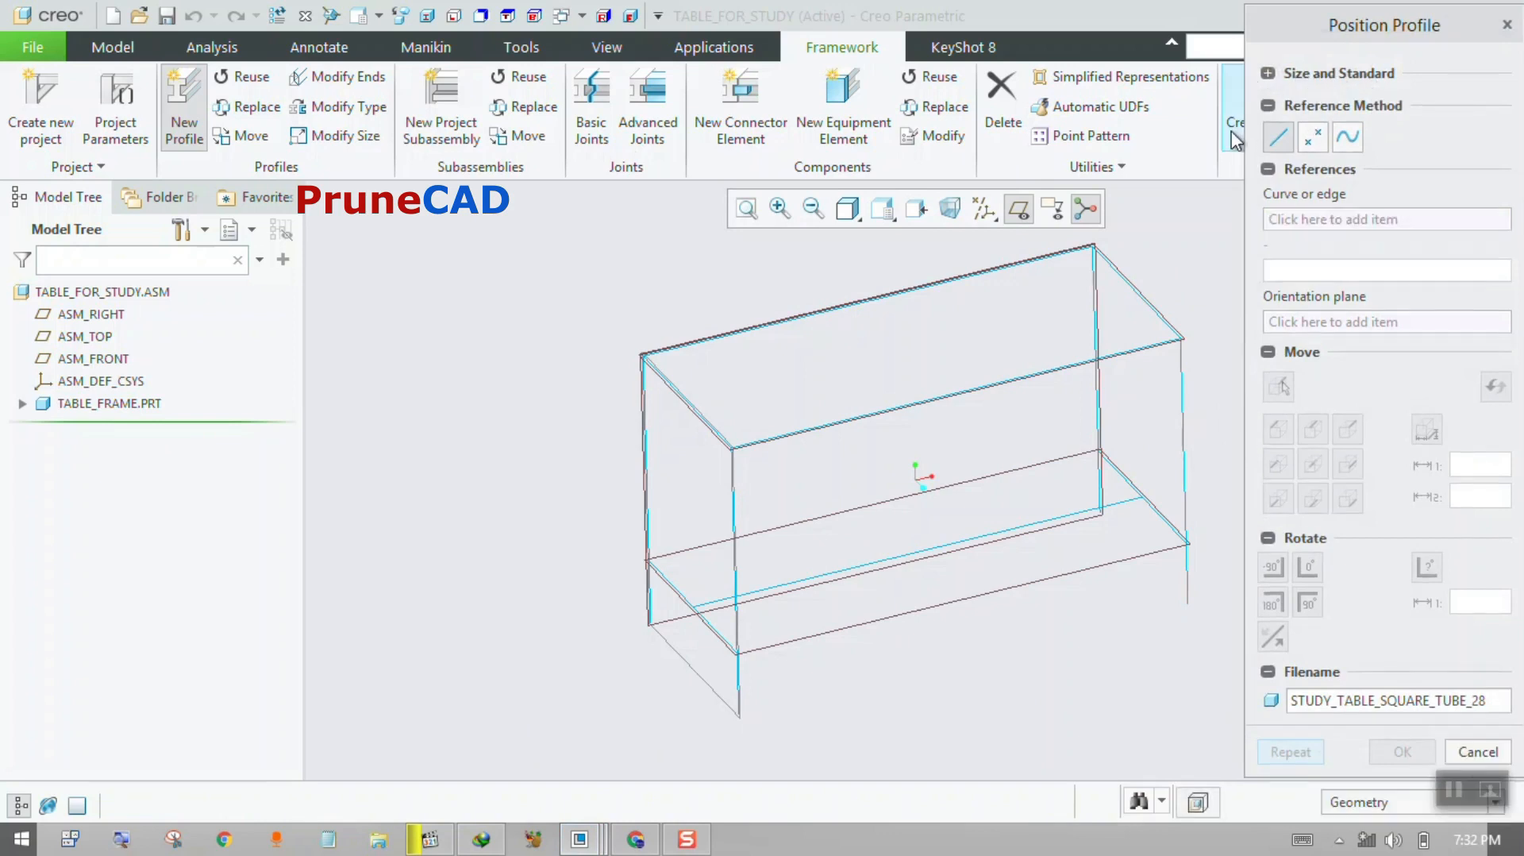
click(1280, 138)
click(1279, 143)
click(1307, 143)
click(1350, 144)
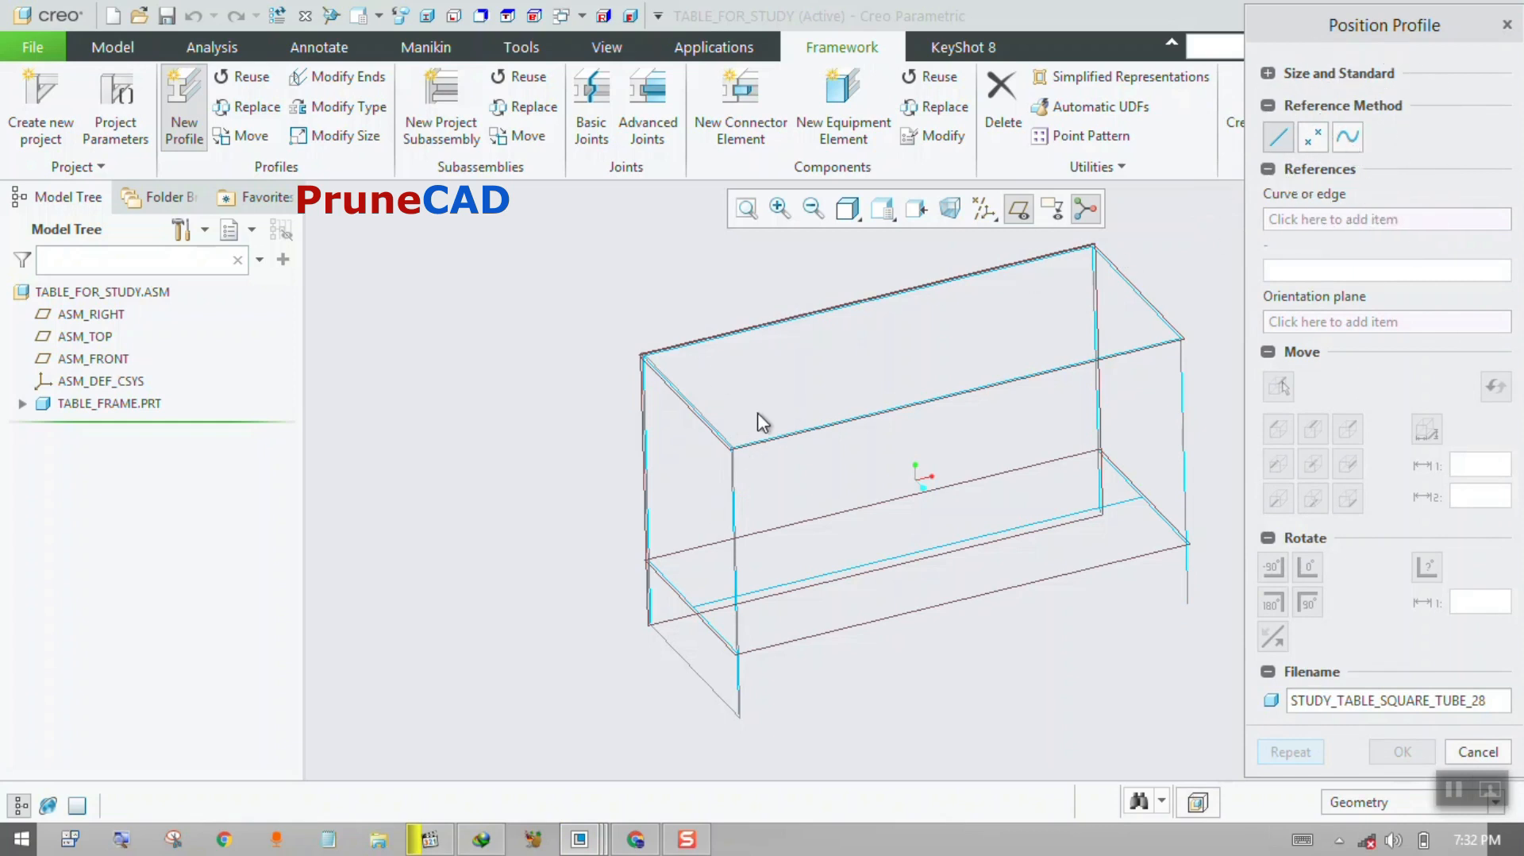
click(1347, 143)
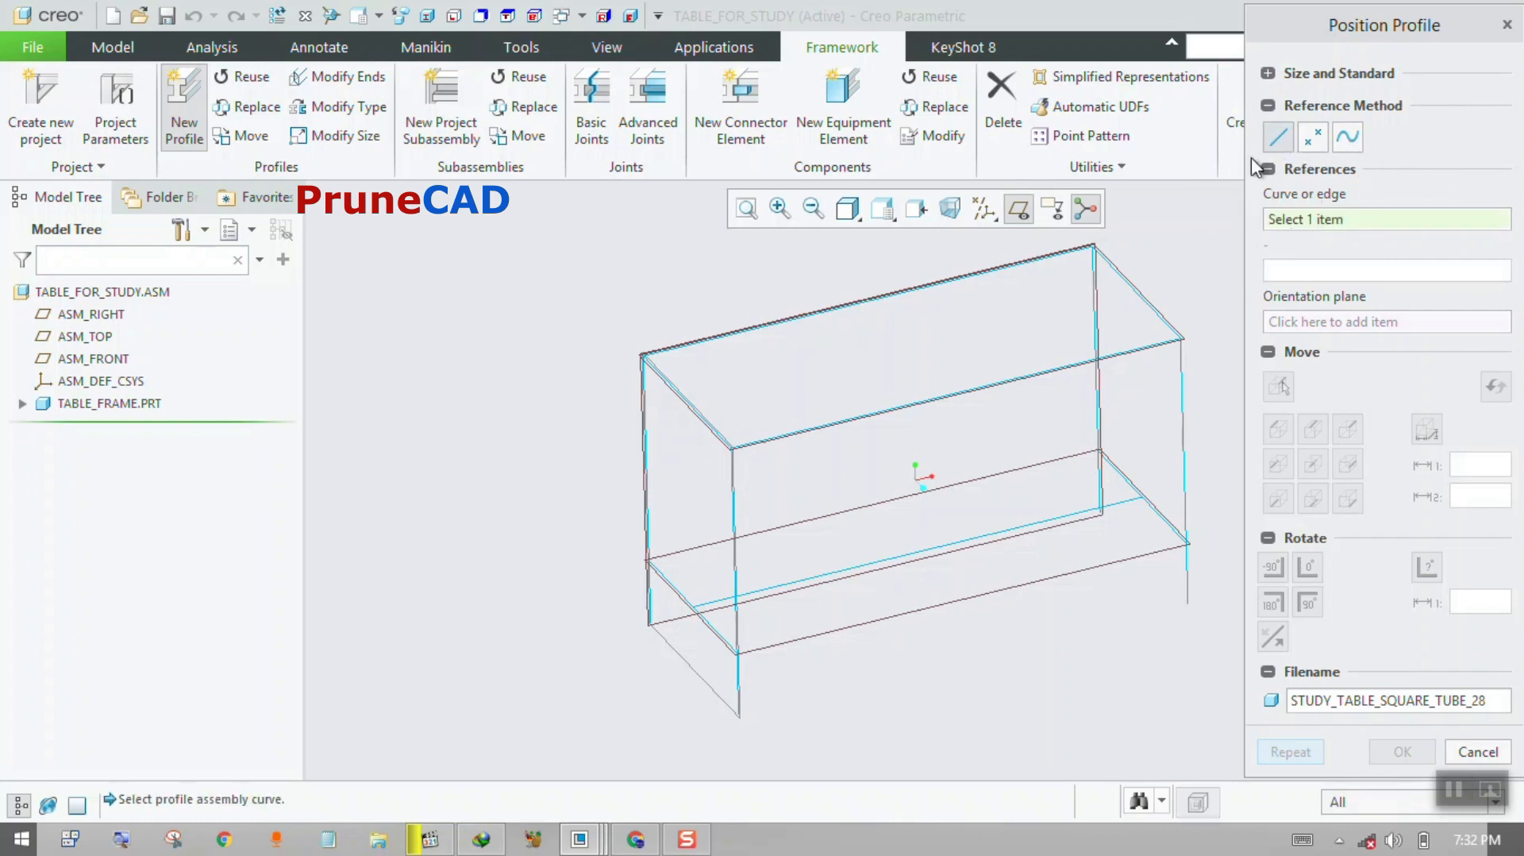
click(684, 401)
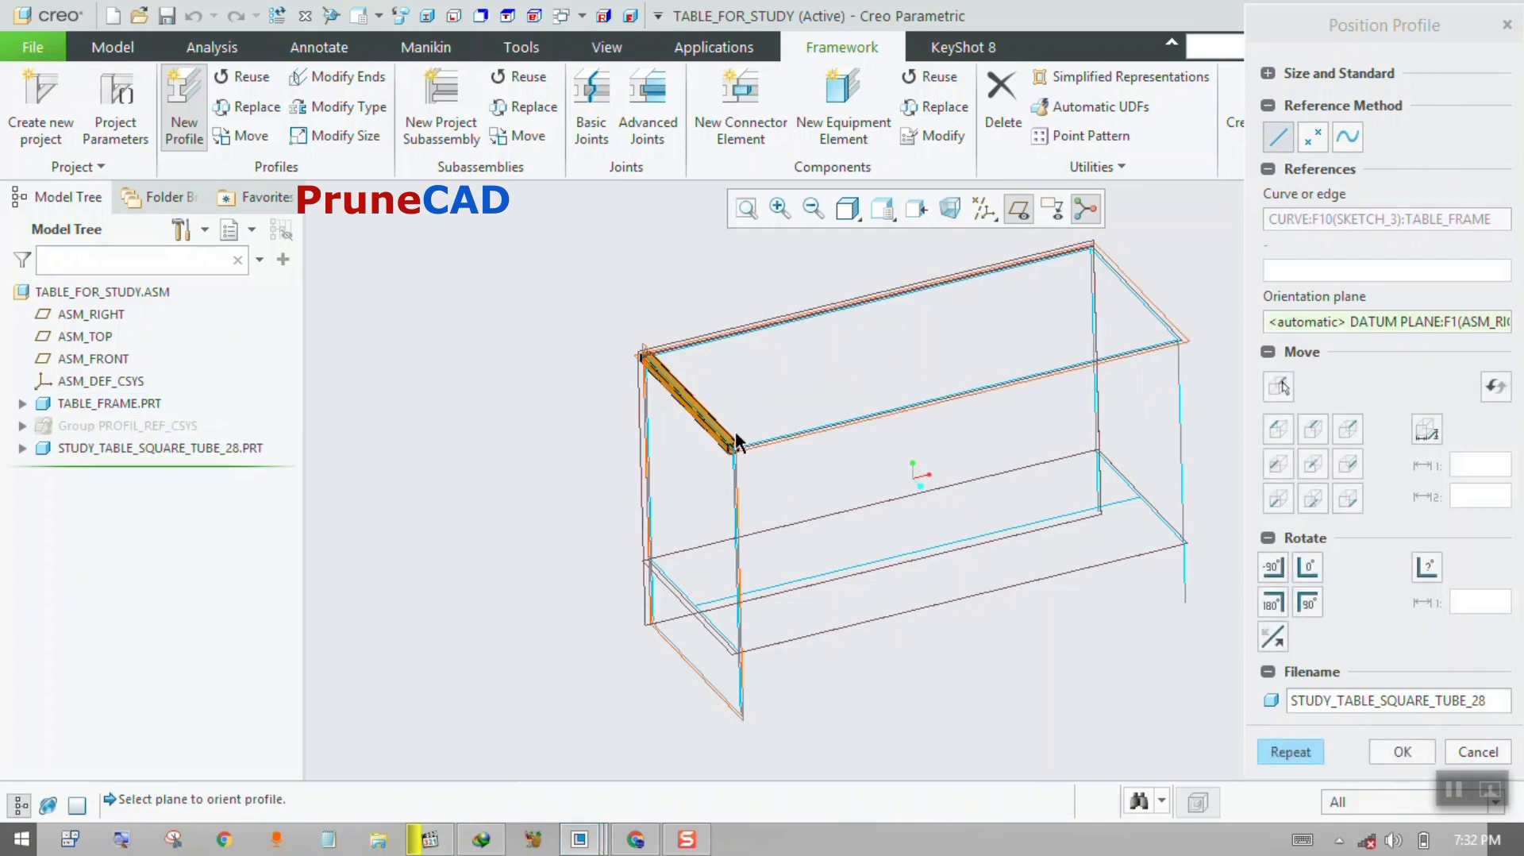
Shift the short tube's section to its upper-left alignment point, with the tube's outer top corner on the skeleton line.
scroll(727, 454, up, 5)
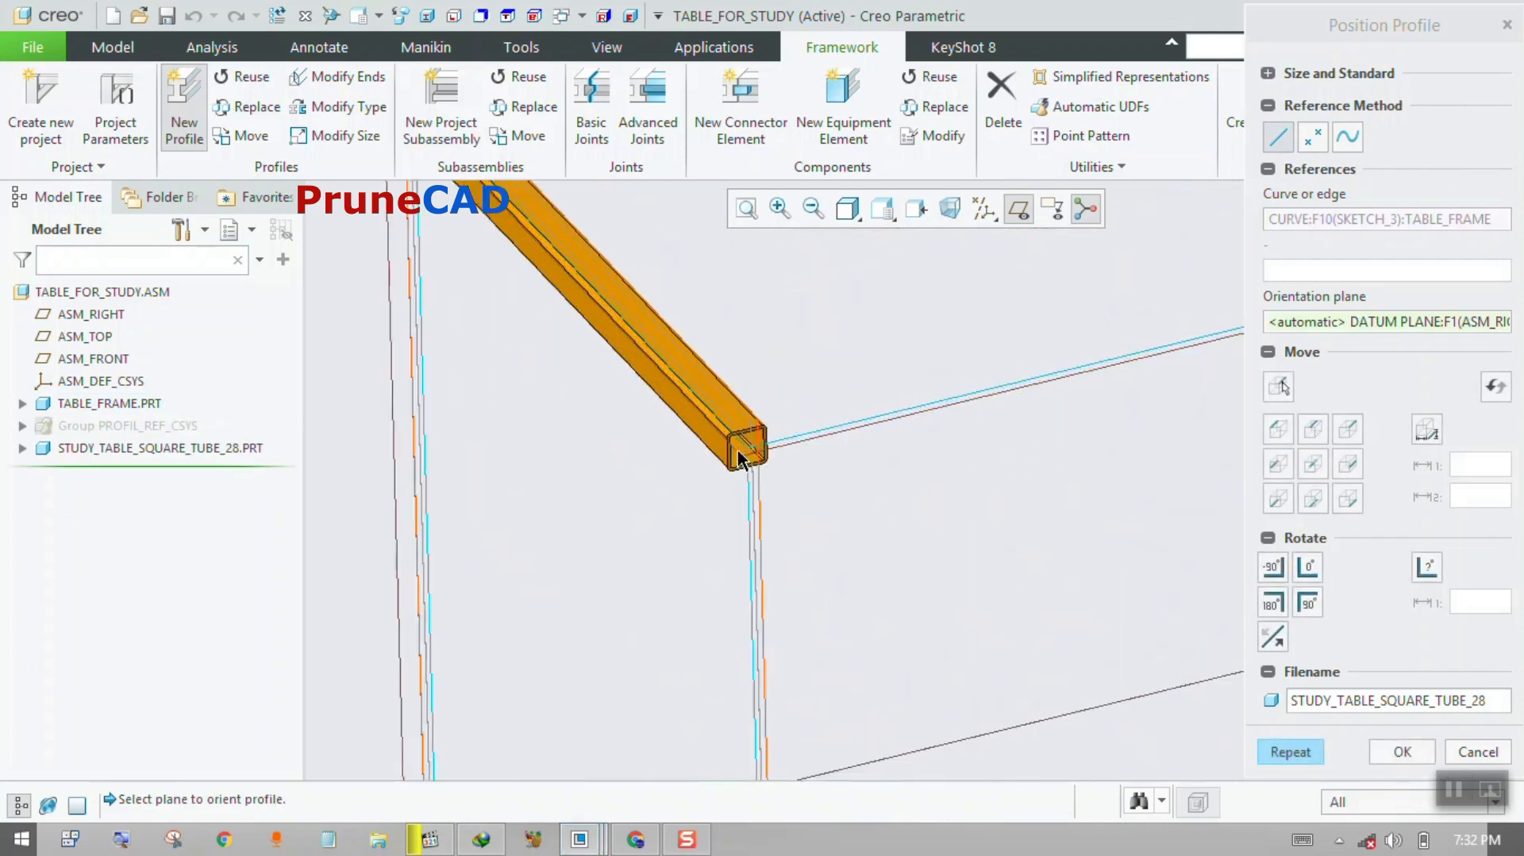
click(632, 18)
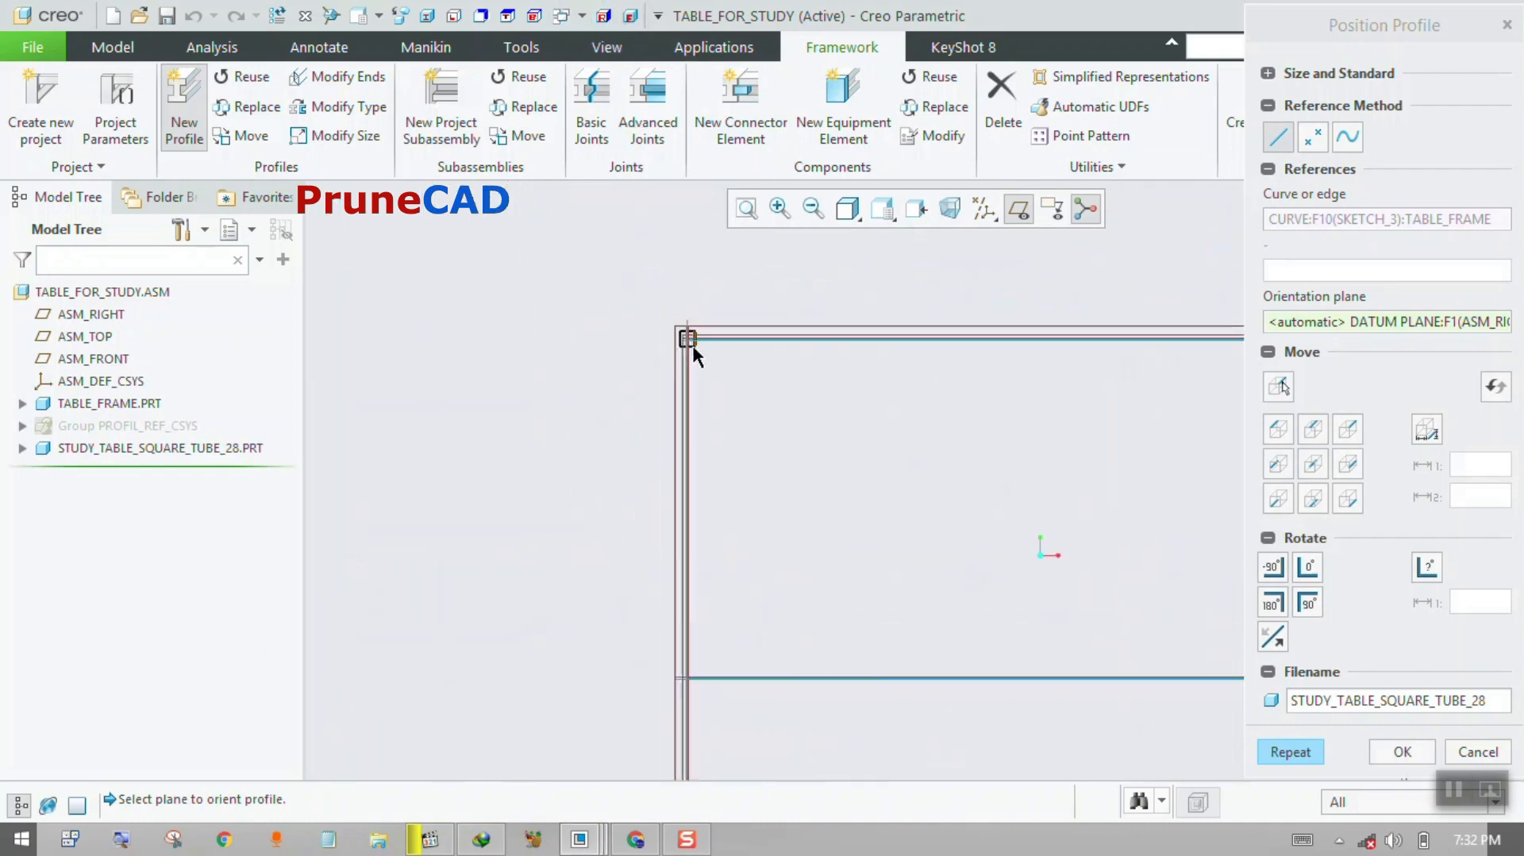
scroll(690, 337, up, 4)
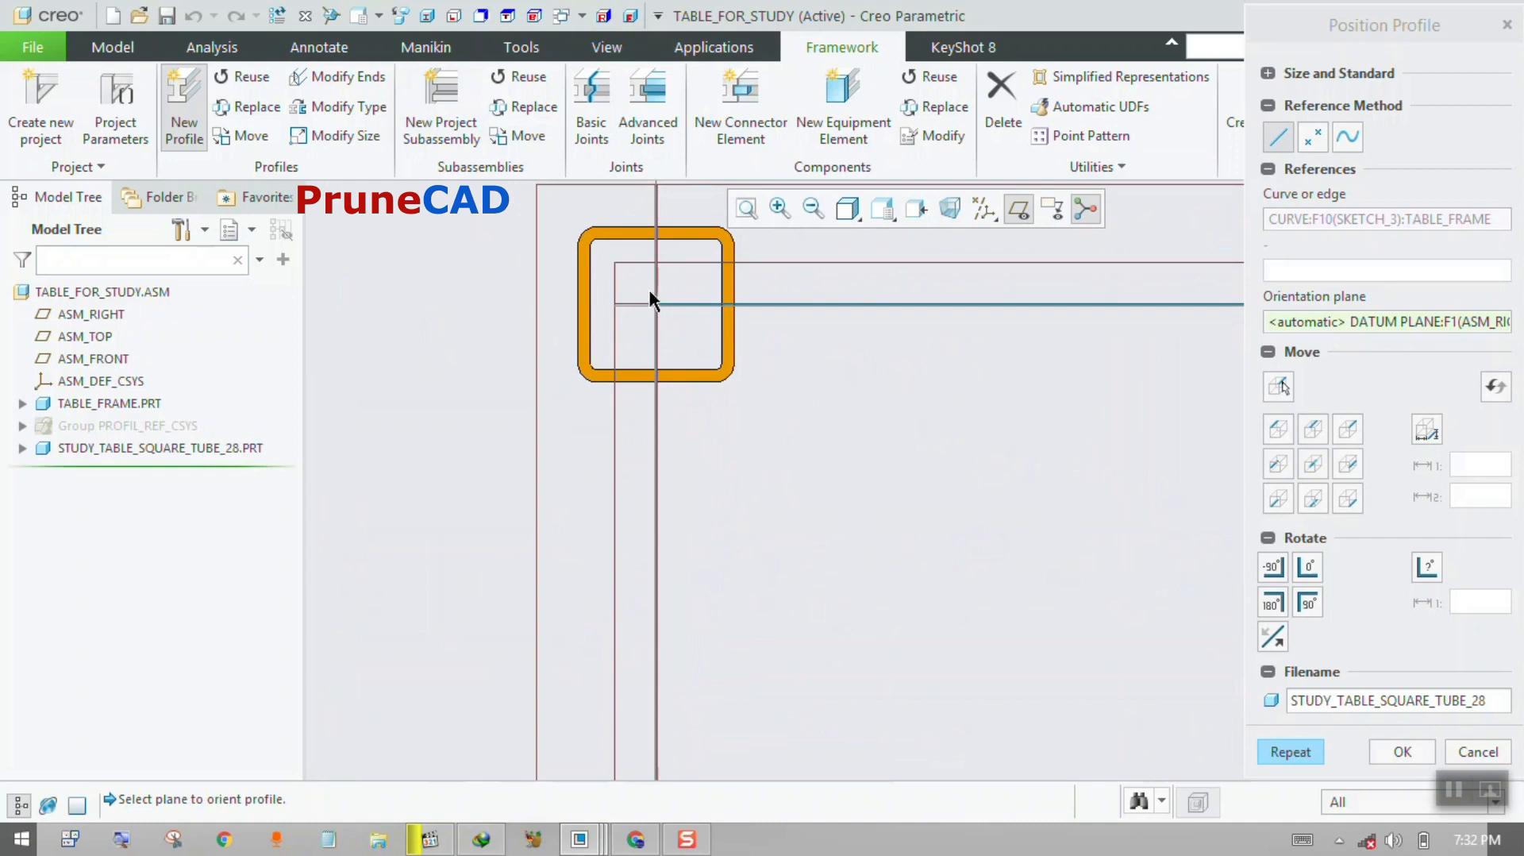
click(1277, 431)
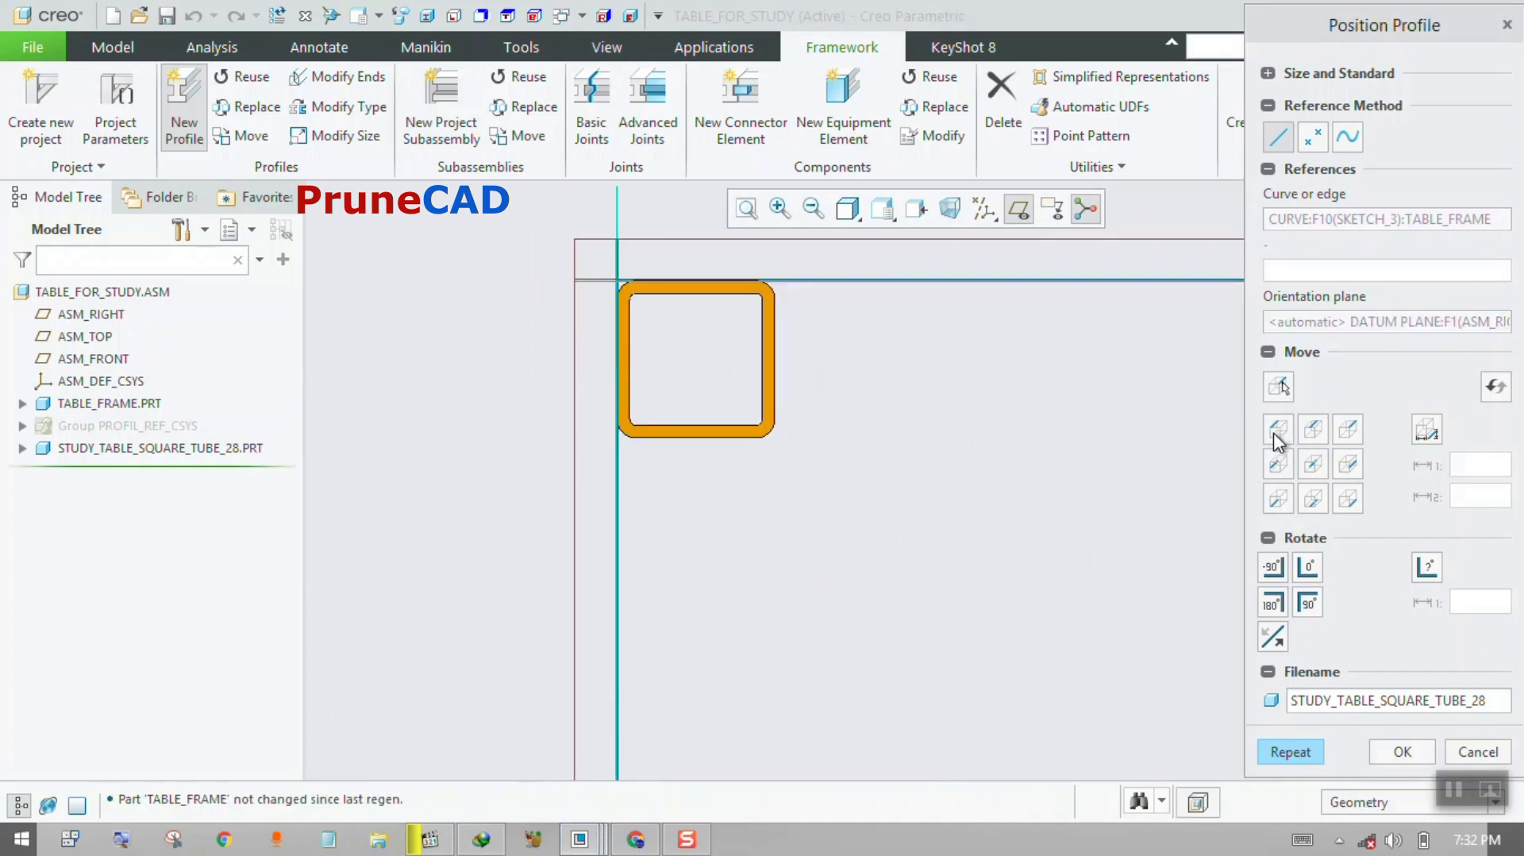
middle_drag(891, 402, 894, 407)
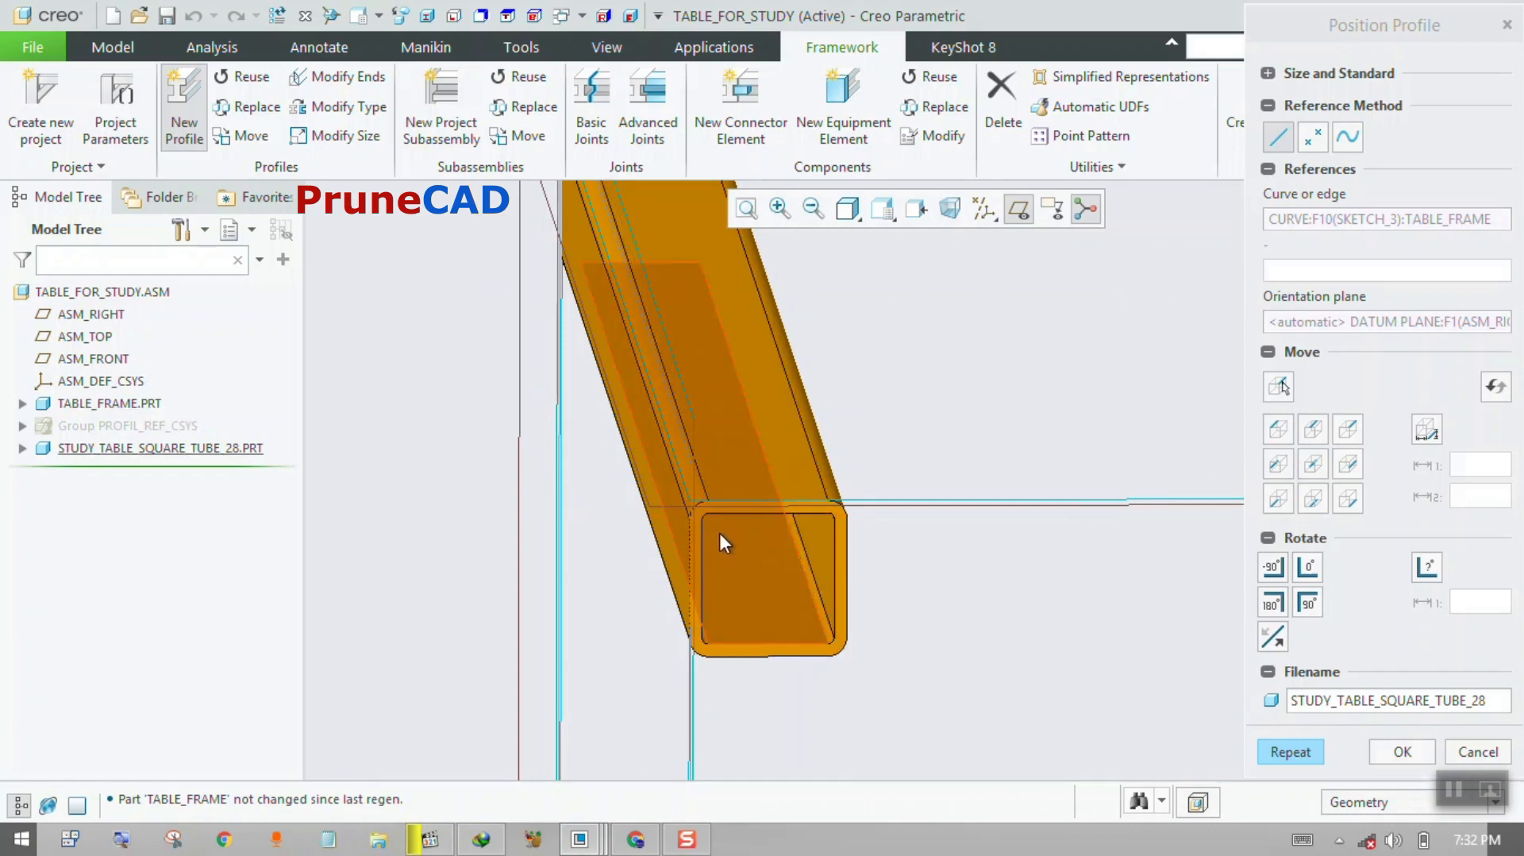
scroll(690, 528, up, 4)
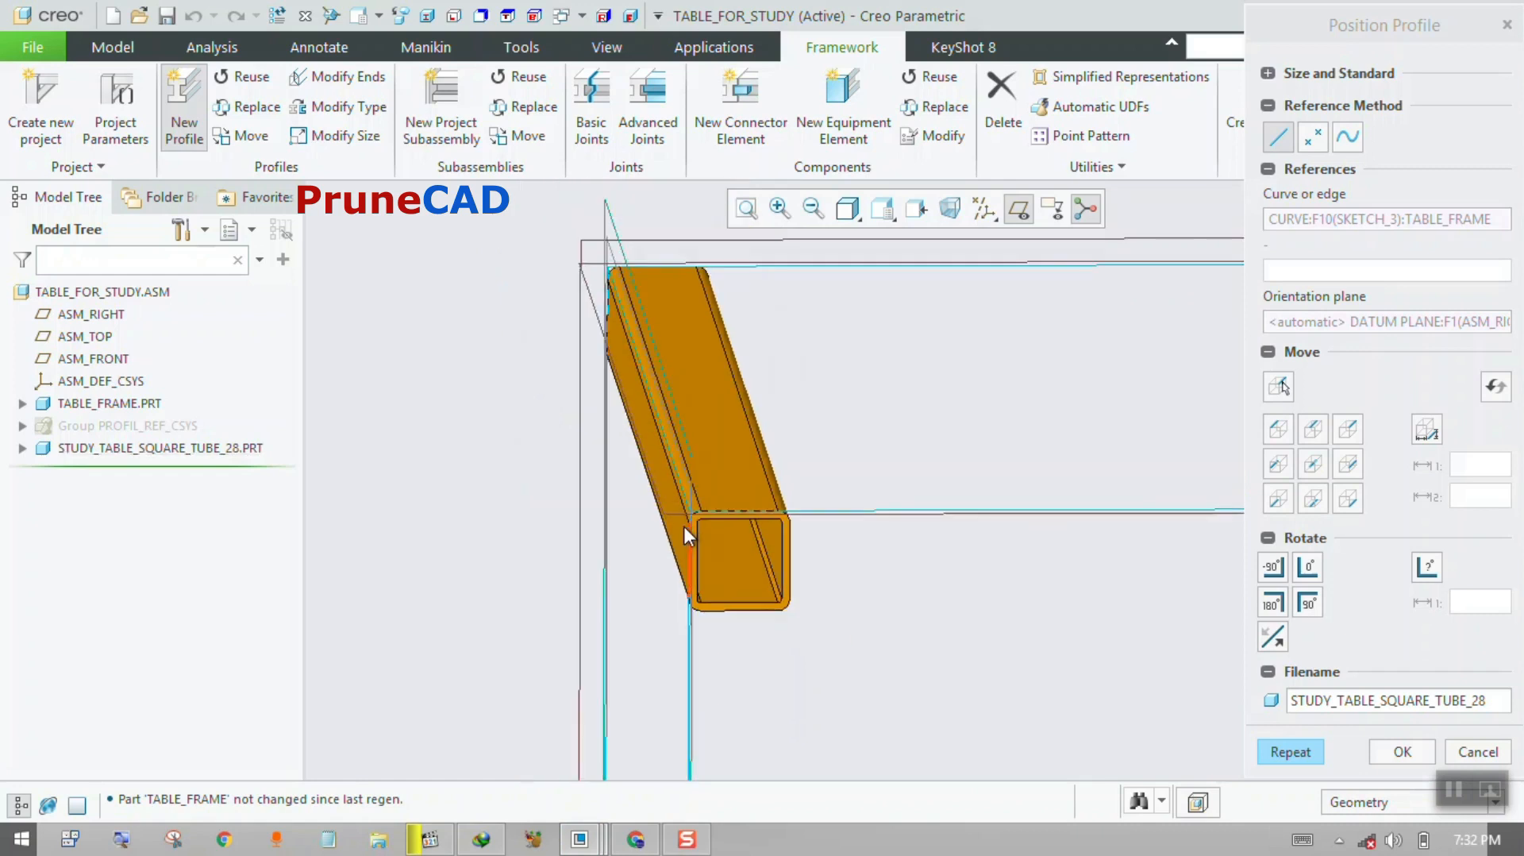
scroll(559, 375, up, 2)
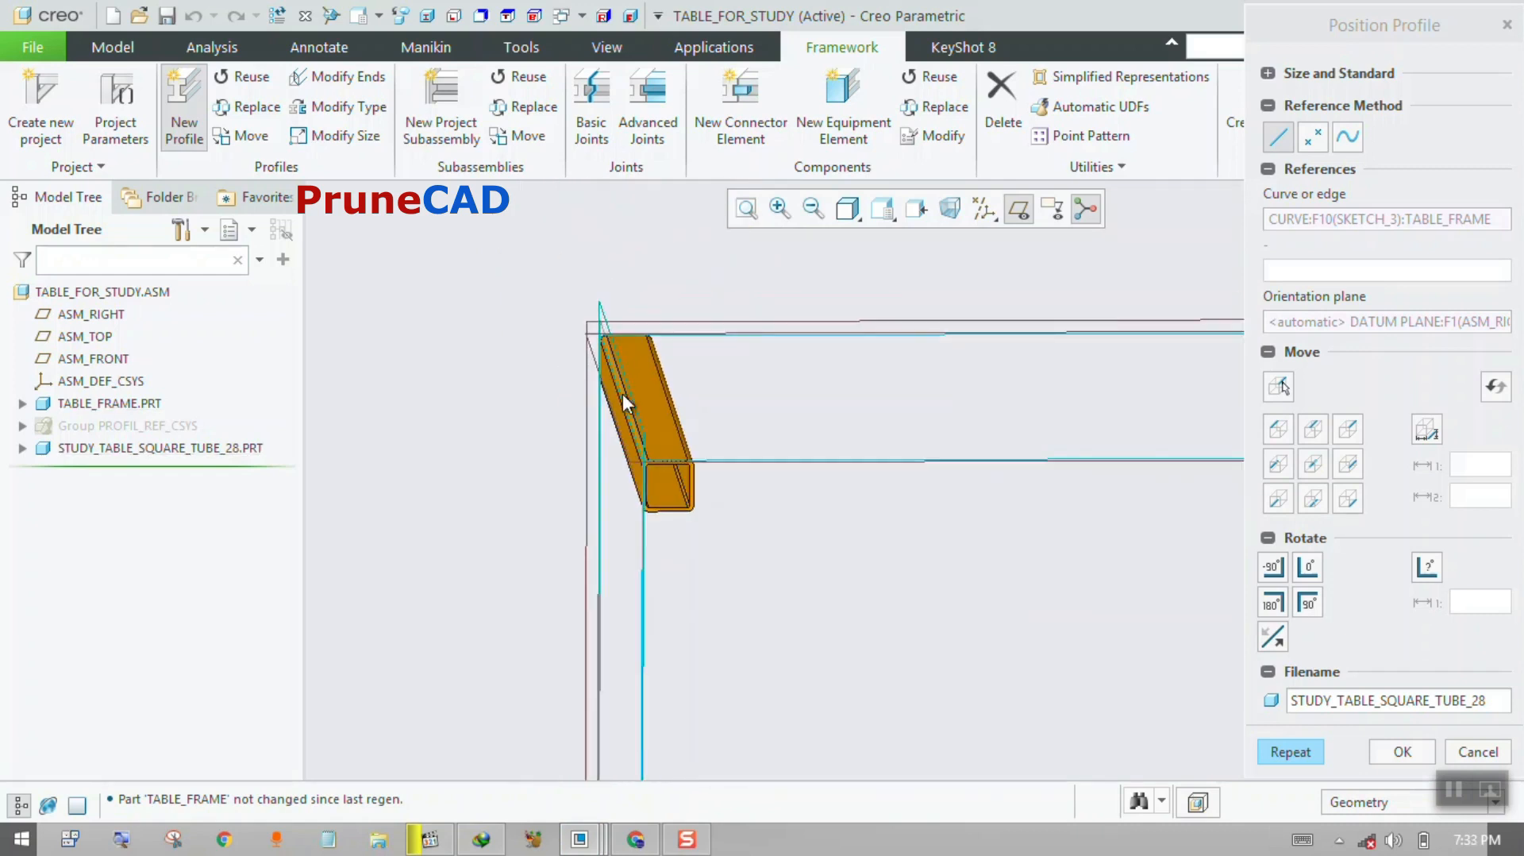
Accept the short tube and repeat the profile on the adjoining long front line of the table top.
click(1292, 755)
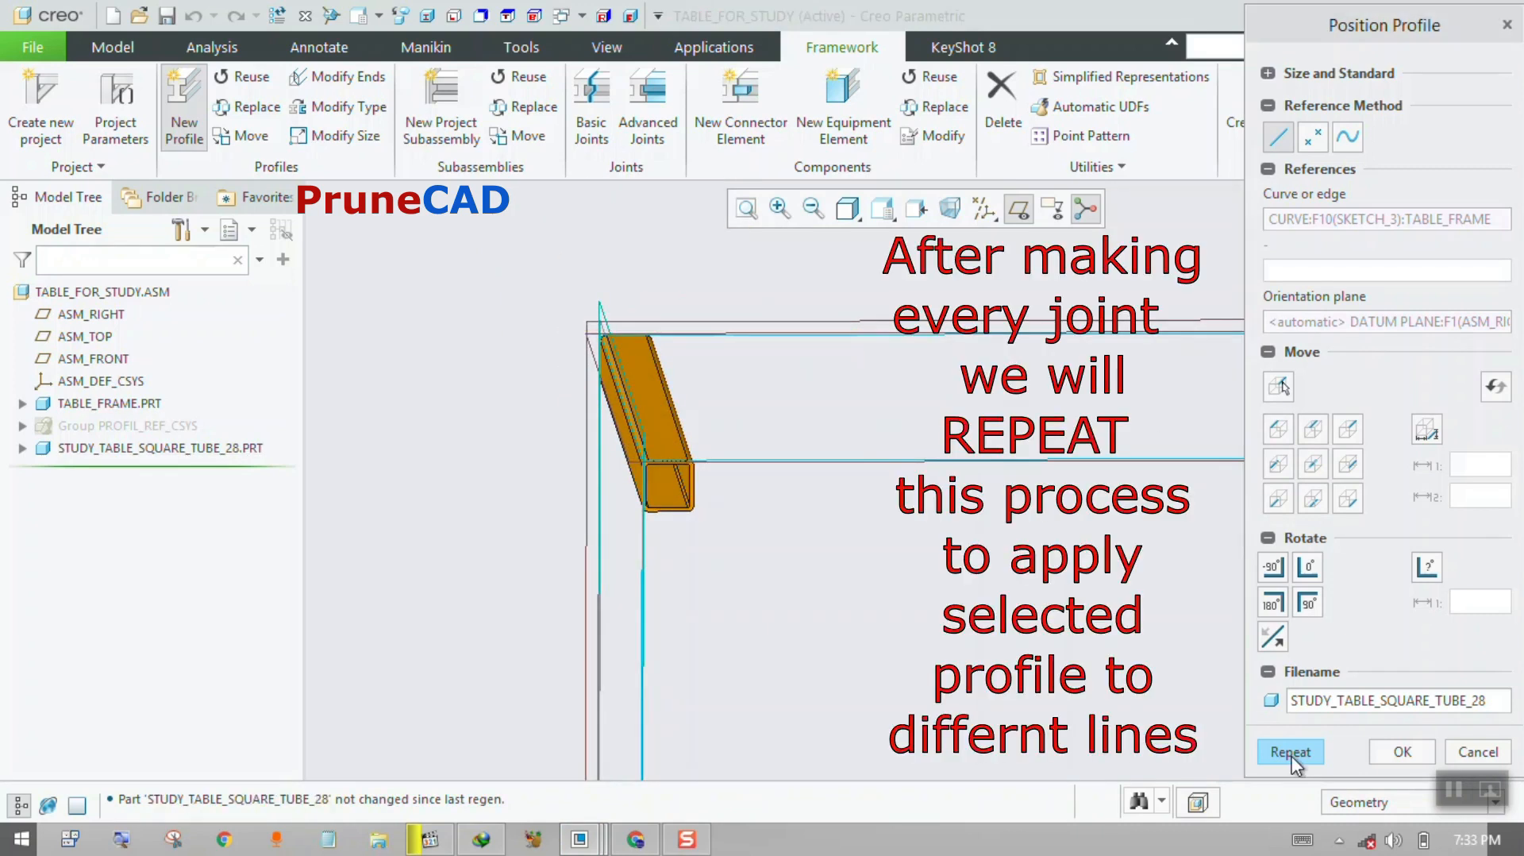
click(1292, 755)
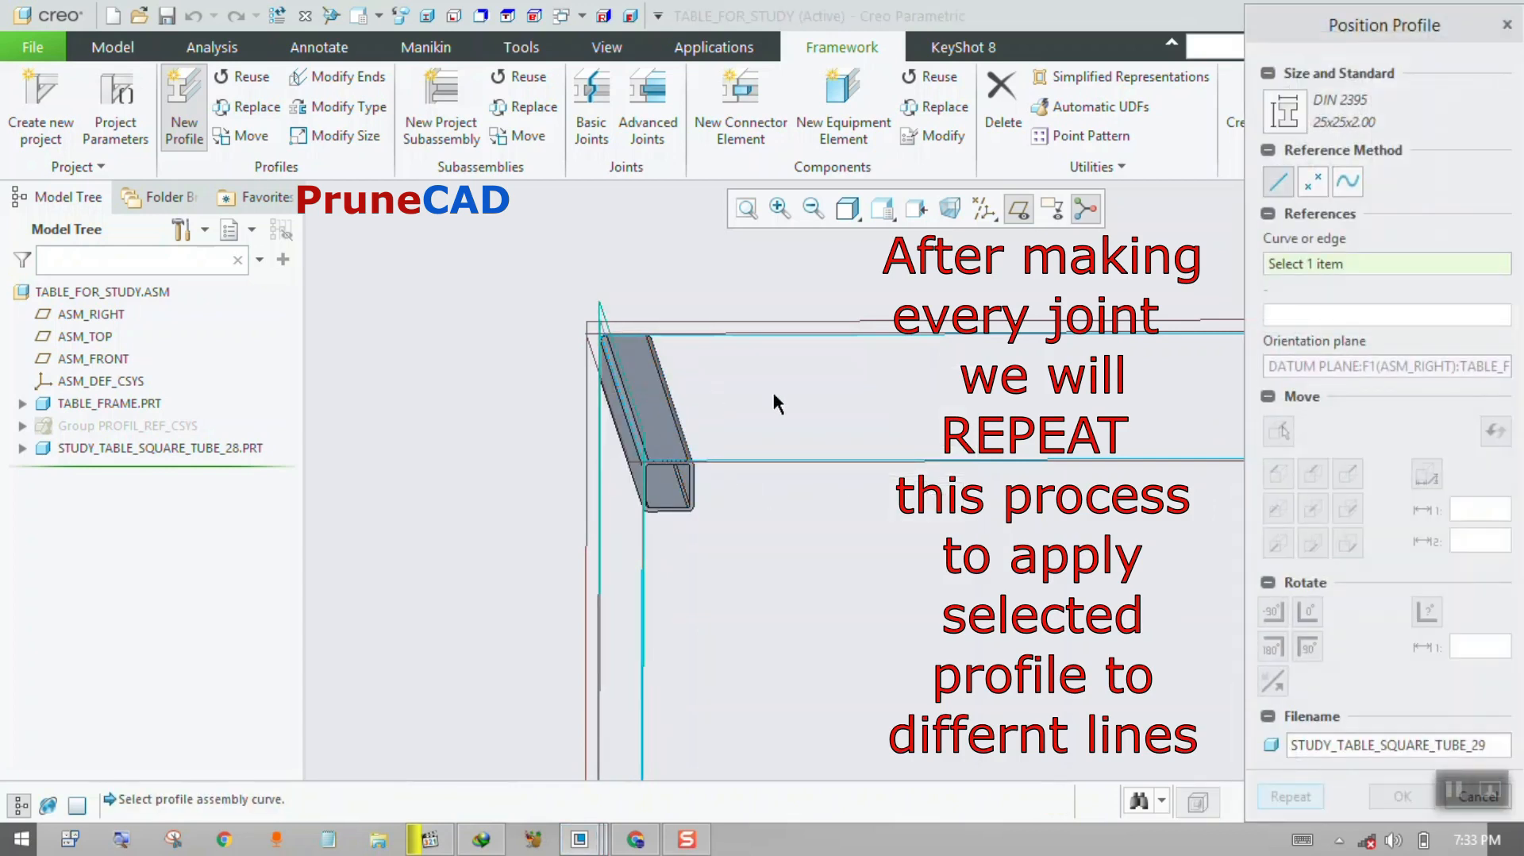
scroll(763, 463, up, 2)
click(779, 459)
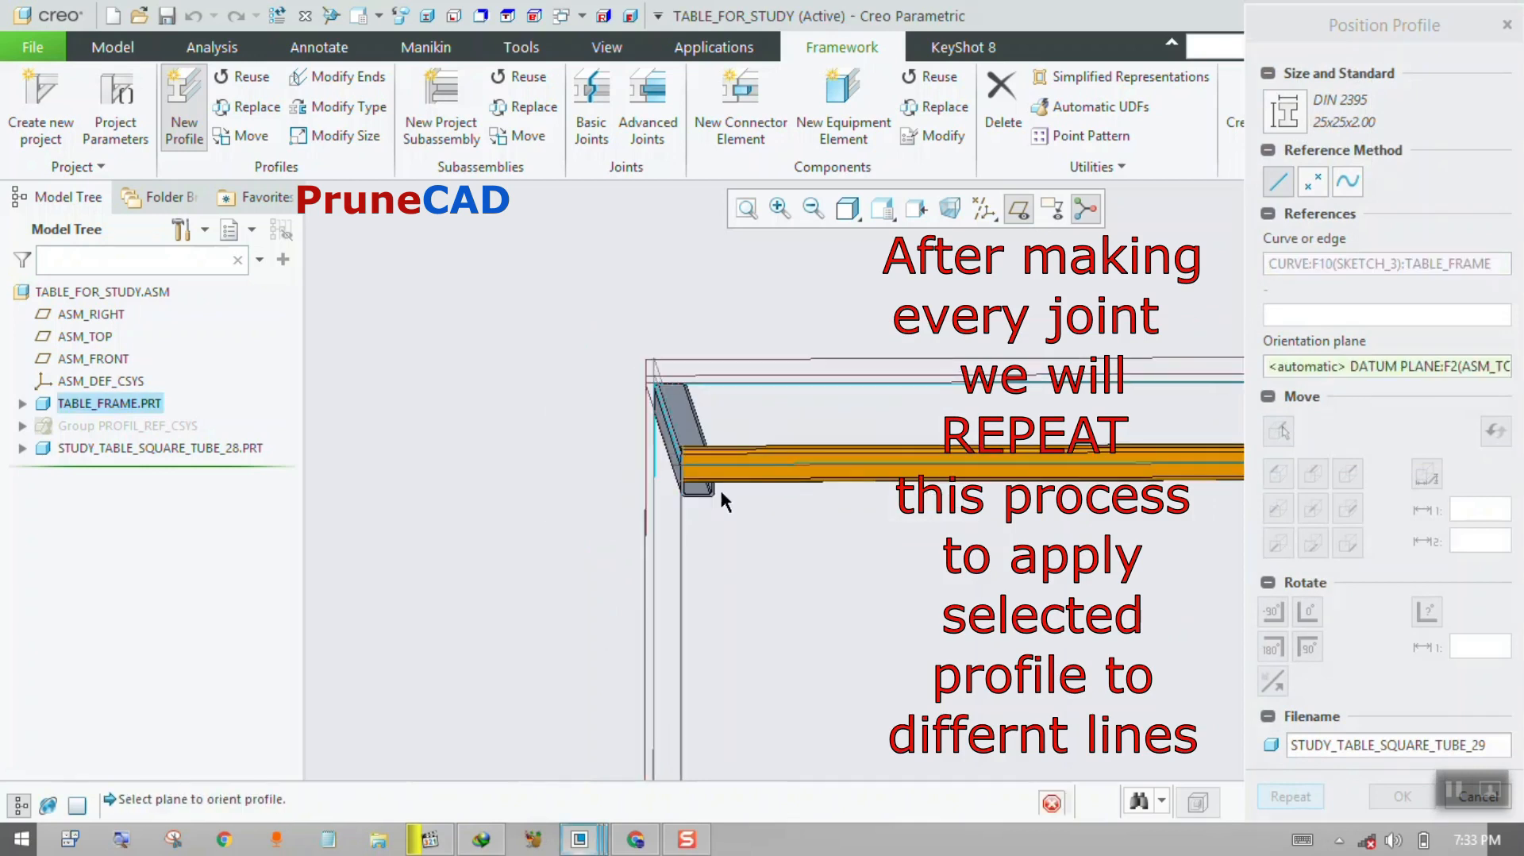
Shift the long front tube's section to its upper-right alignment point on the skeleton line, and accept it to repeat the profile.
middle_drag(705, 481, 1112, 543)
scroll(1049, 528, down, 3)
scroll(1112, 543, up, 3)
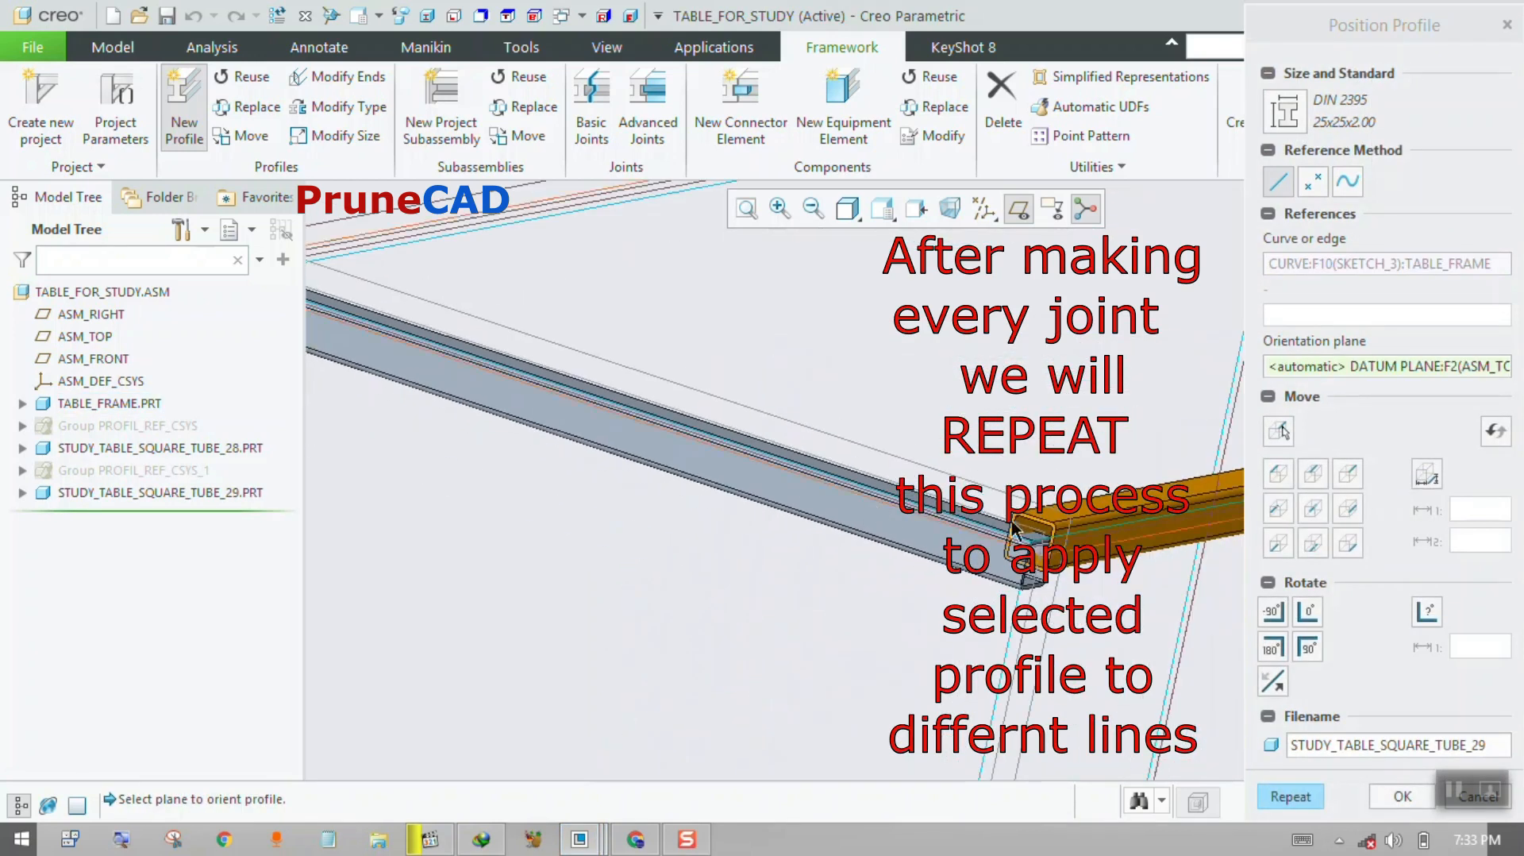
click(1353, 476)
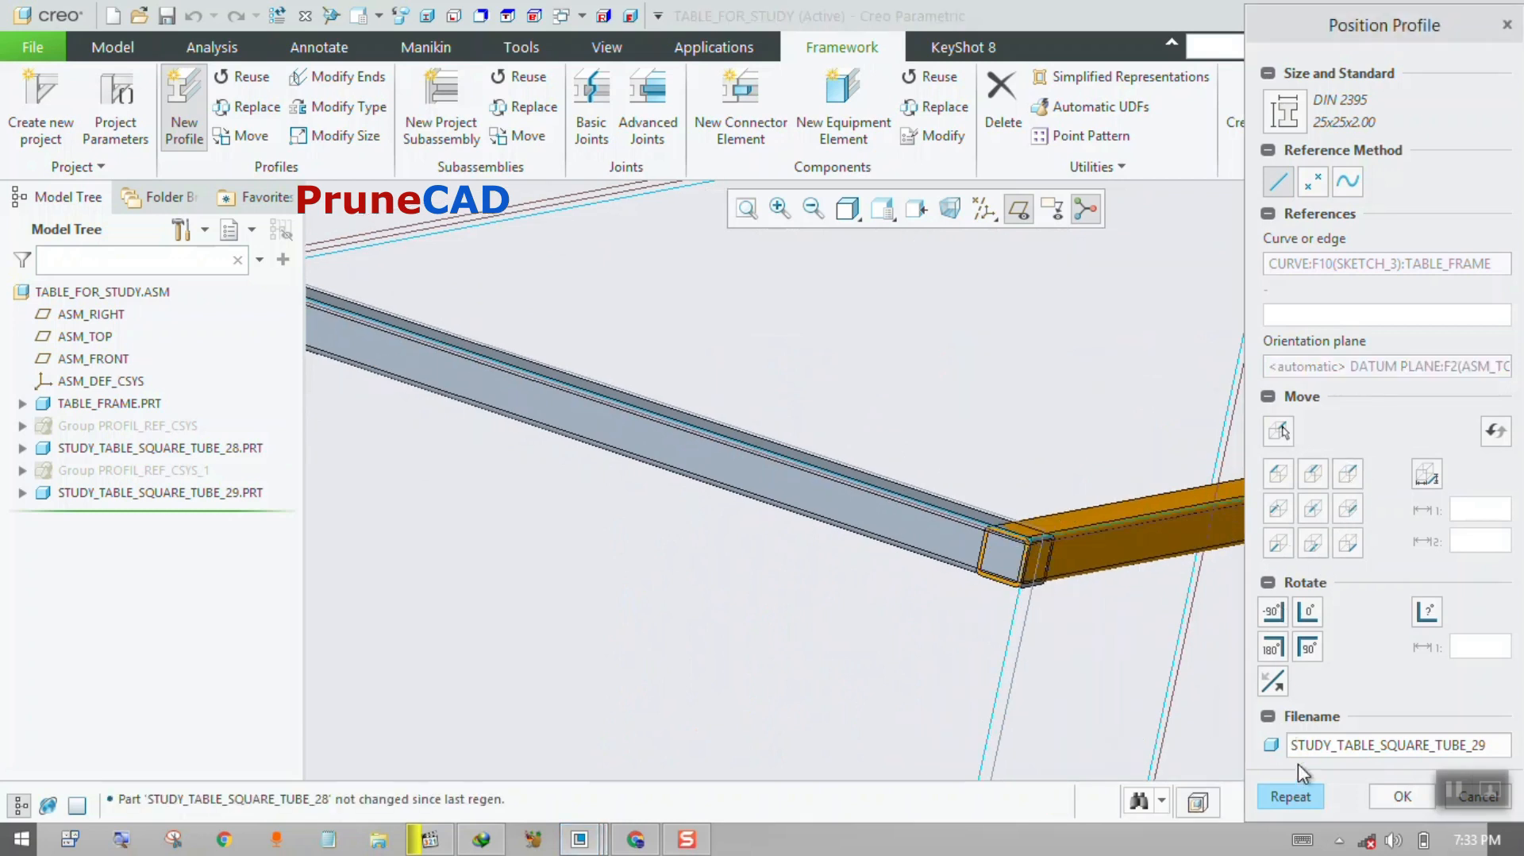
click(1292, 794)
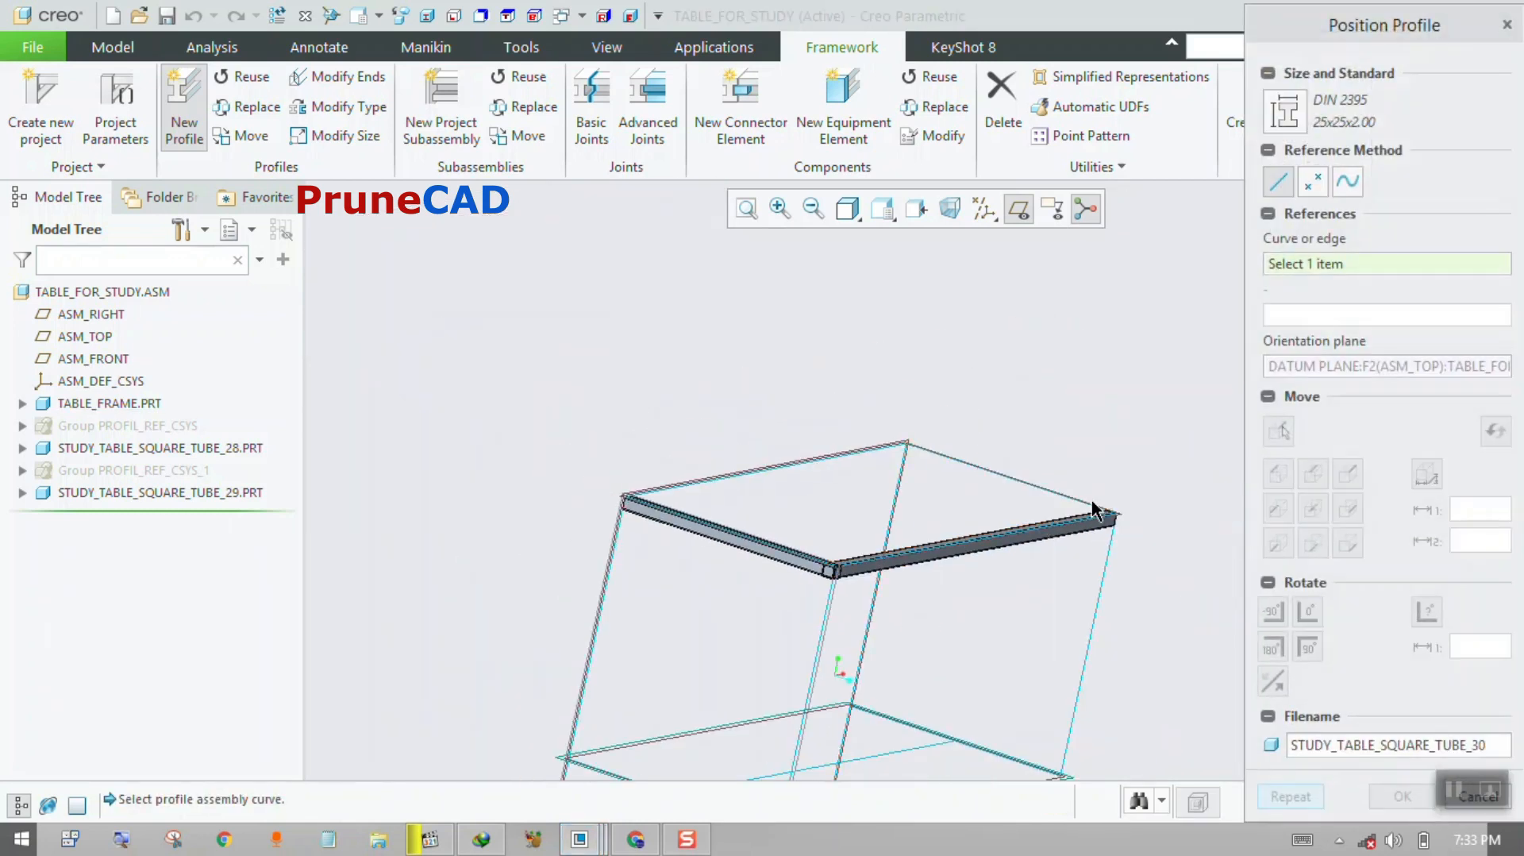
Place the square tube on the second short line of the table top, align its section to the skeleton line, and accept it to repeat the profile.
click(1085, 503)
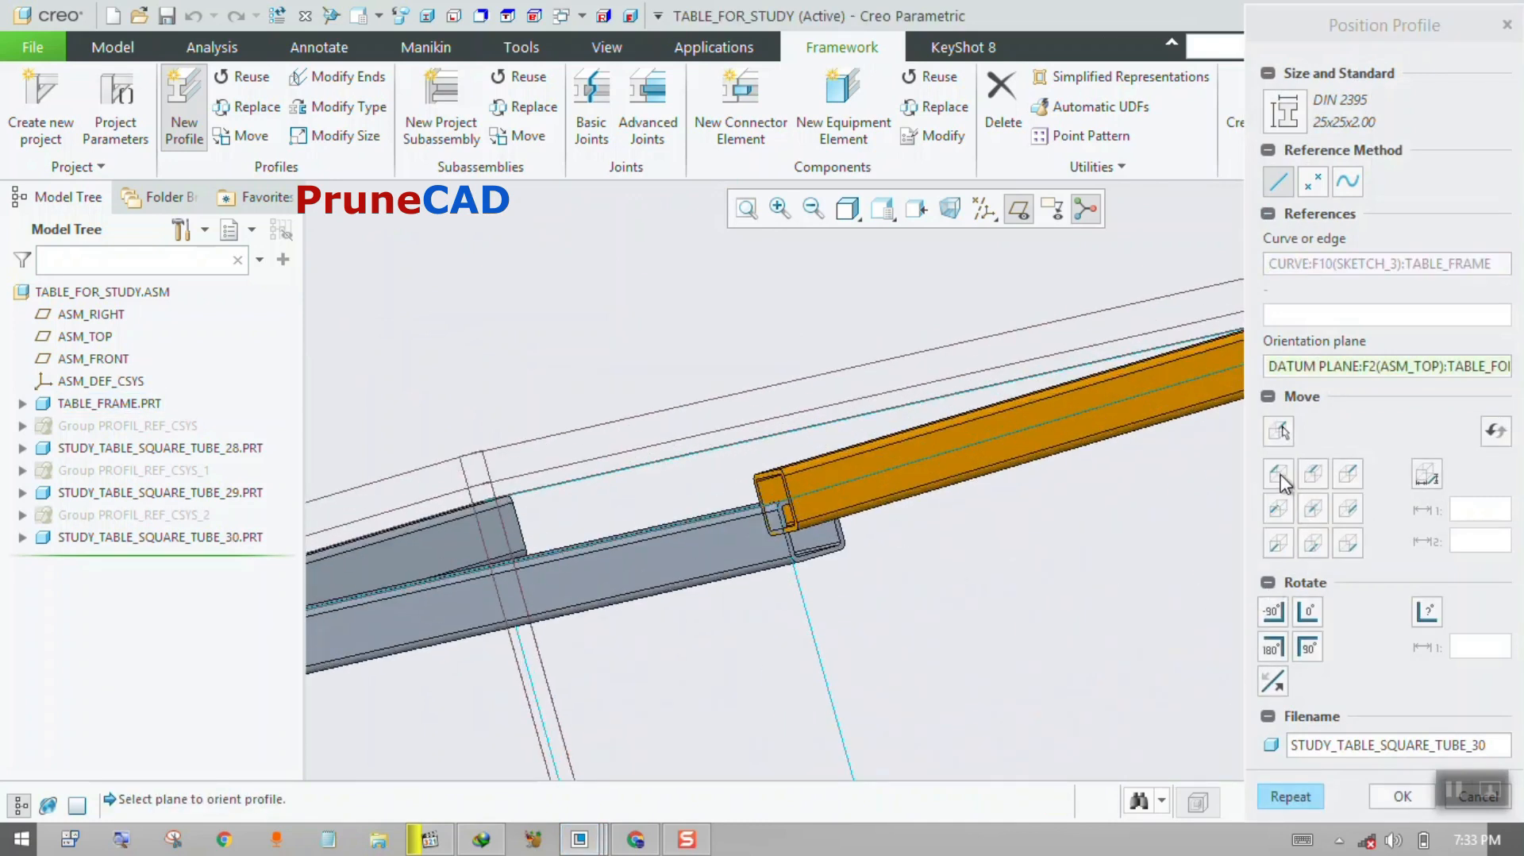
click(1315, 480)
scroll(917, 548, up, 4)
middle_drag(917, 548, 985, 588)
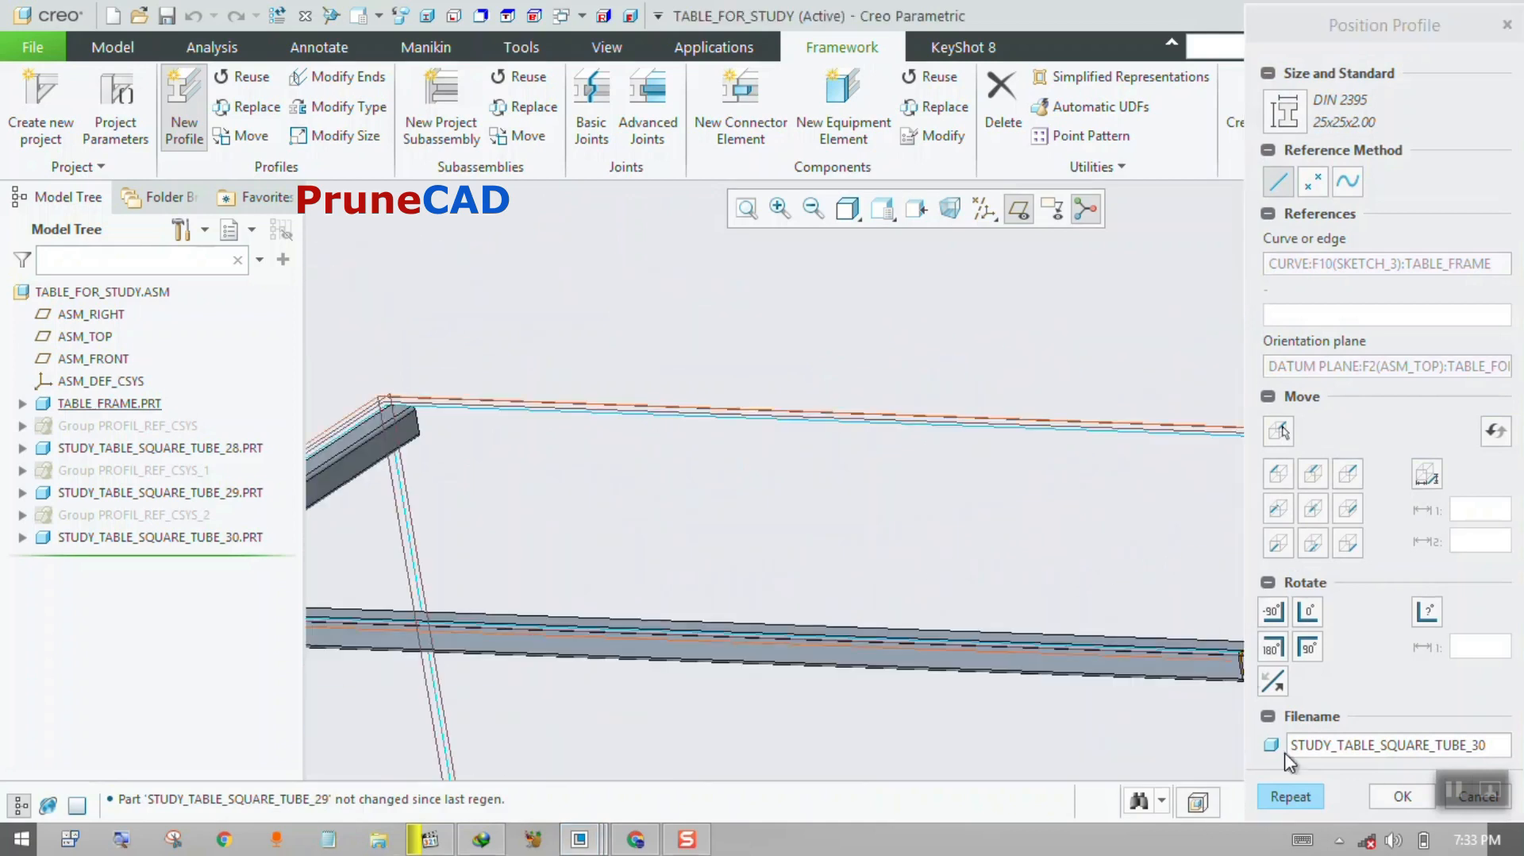
click(1291, 796)
Place the square tube on the remaining long line of the table top at its upper-right alignment point, and accept it to repeat the profile.
scroll(1126, 608, up, 3)
click(990, 531)
click(1351, 477)
middle_drag(1128, 516, 922, 432)
scroll(800, 385, up, 3)
scroll(794, 389, down, 3)
scroll(1112, 560, down, 2)
click(1291, 796)
Place the square tube on the first leg line at its lower-right alignment point, and accept it to repeat the profile.
middle_drag(913, 524, 859, 494)
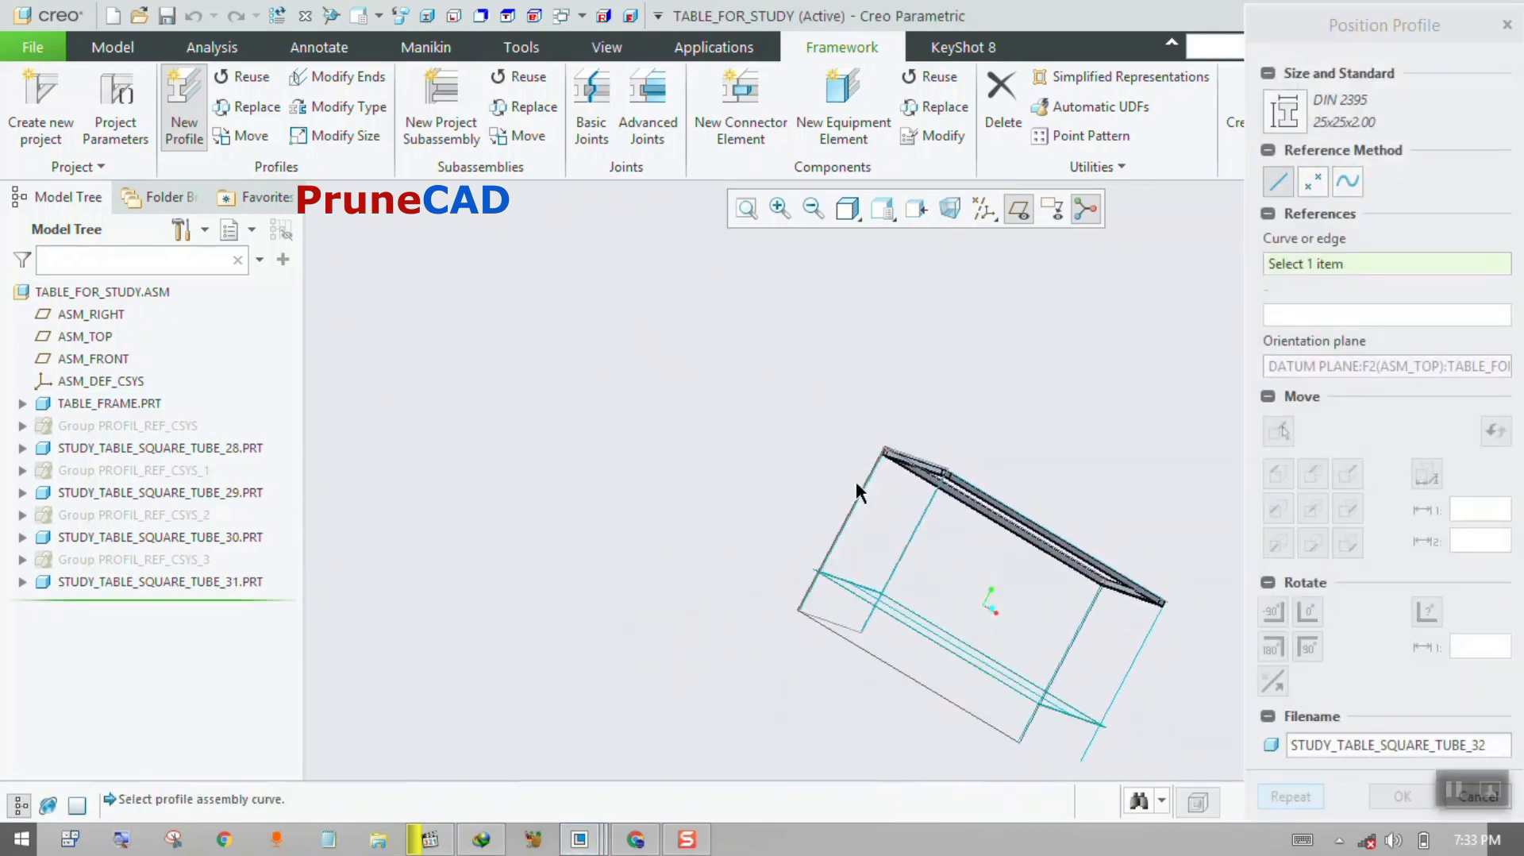
scroll(861, 500, up, 3)
click(892, 394)
middle_drag(895, 395, 881, 469)
scroll(881, 461, up, 2)
click(1348, 543)
scroll(948, 476, down, 4)
click(1291, 796)
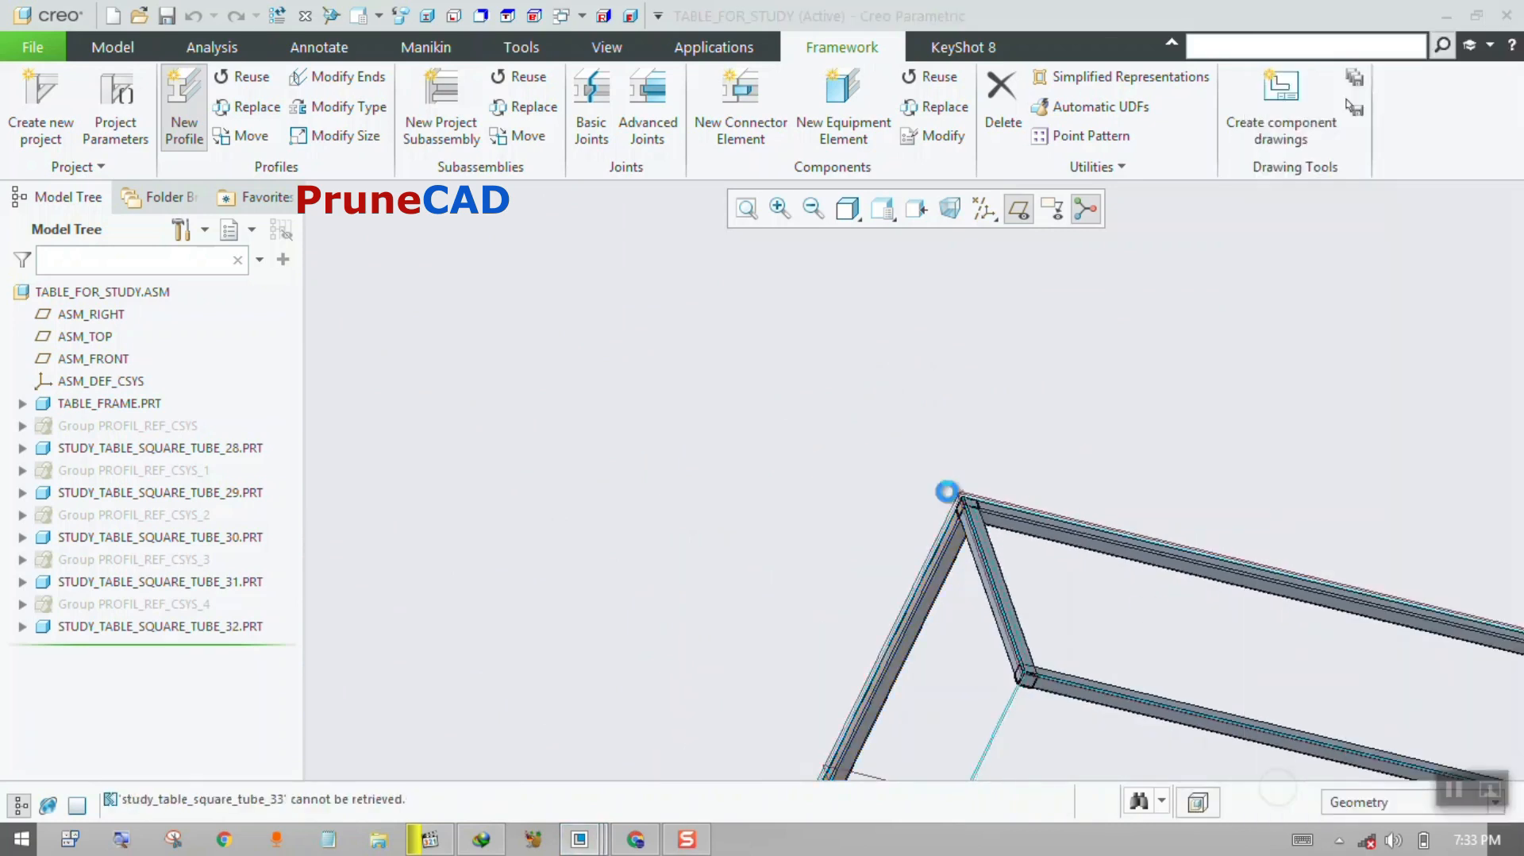
Place the square tube on the other leg line at the same table end, using the lower-left alignment point, and accept it to repeat.
scroll(950, 493, down, 1)
click(990, 657)
scroll(1021, 612, down, 2)
click(1280, 543)
scroll(1030, 603, up, 5)
click(1280, 547)
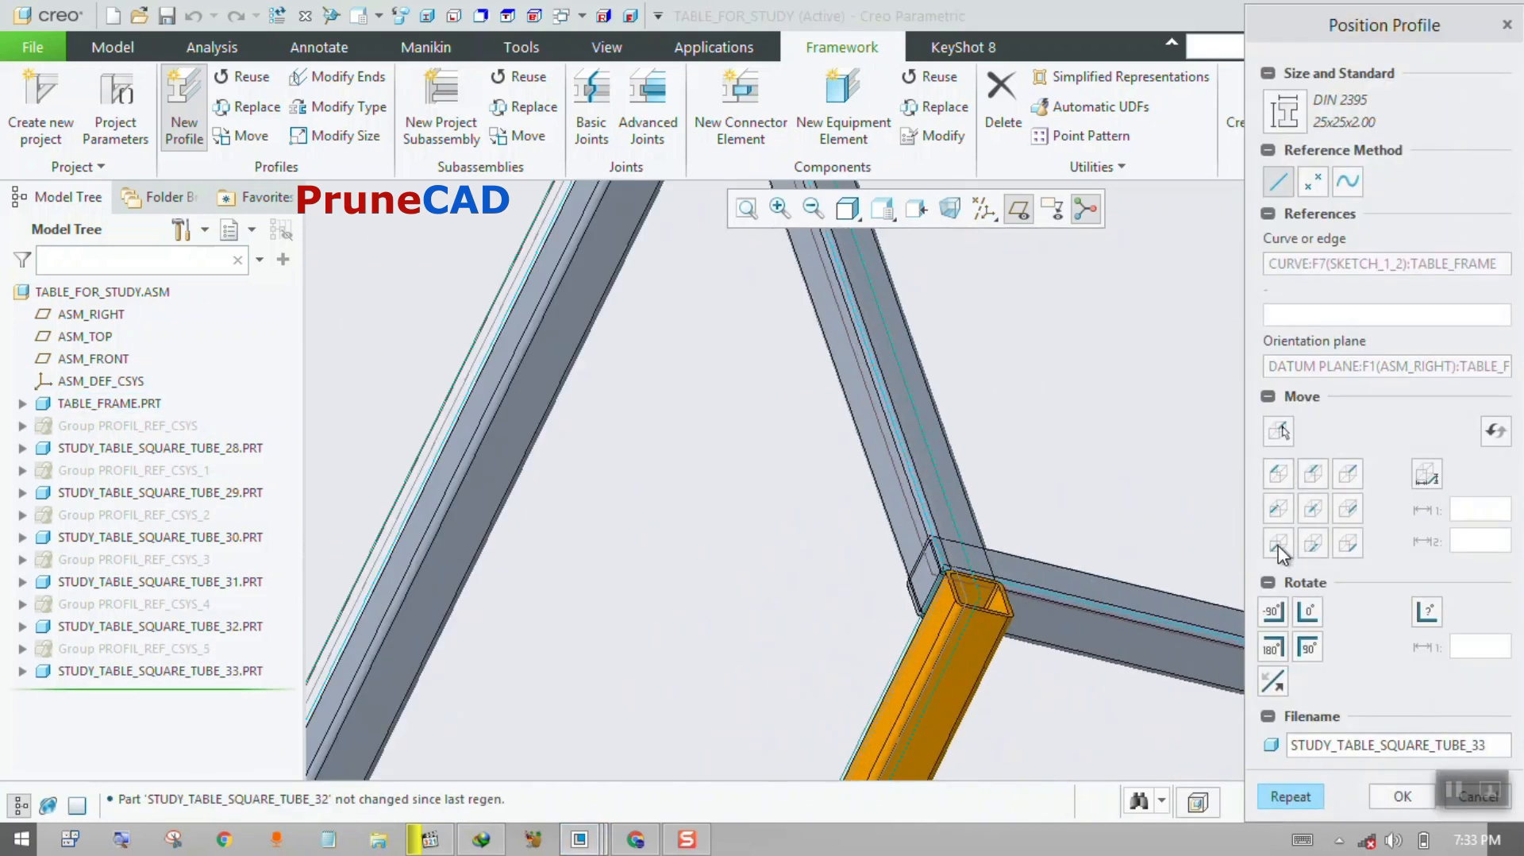
scroll(956, 502, down, 4)
click(1291, 796)
Place the square tube on the near leg line at the opposite table end, using the lower-left alignment point, and accept it to repeat.
scroll(706, 488, down, 3)
scroll(1071, 578, up, 4)
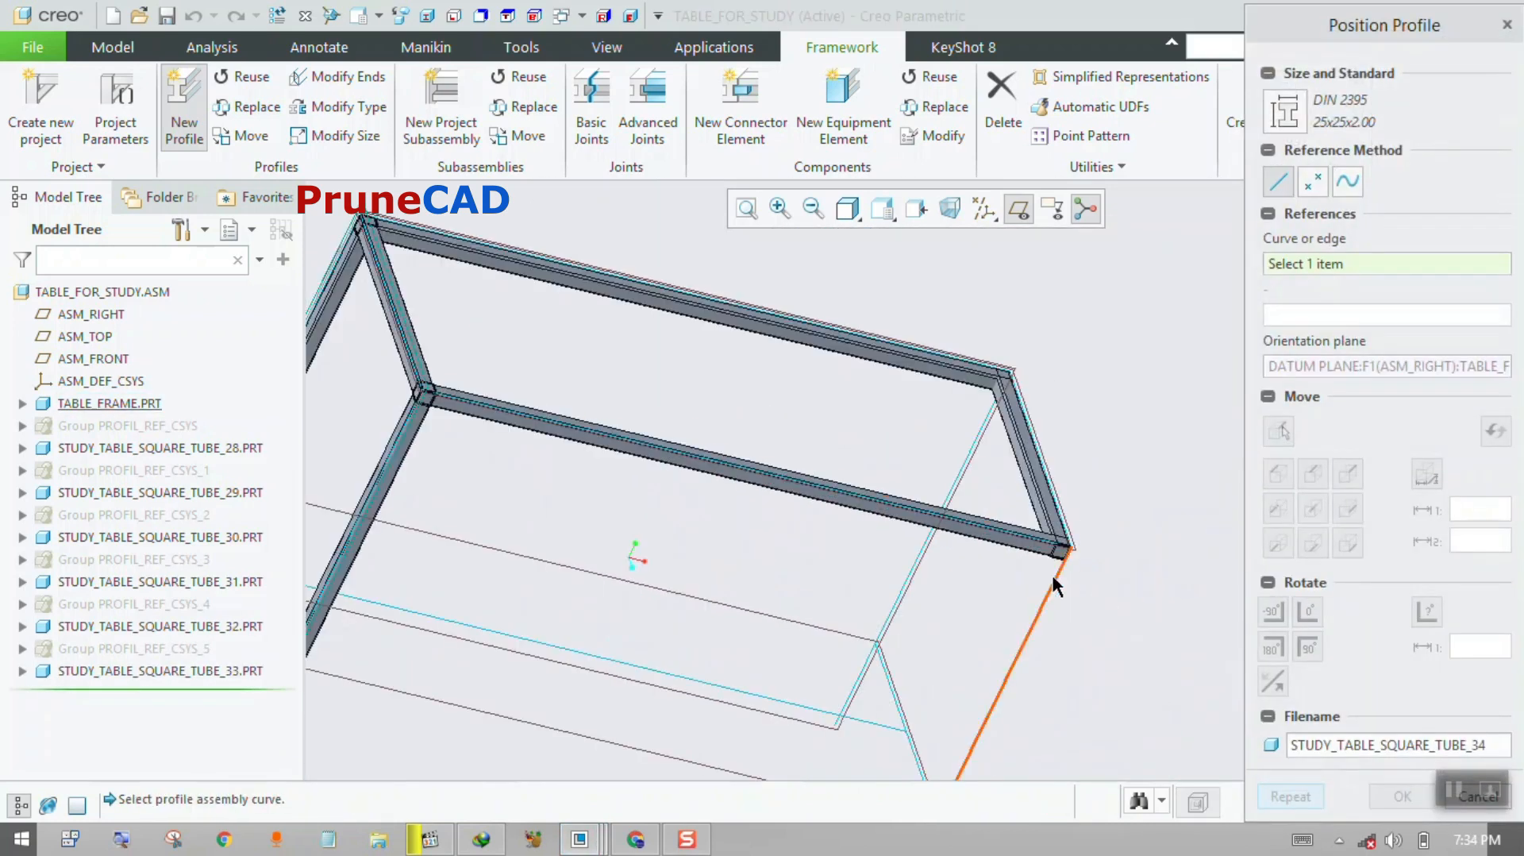
click(1054, 579)
scroll(1075, 577, up, 3)
click(1280, 543)
click(1292, 796)
Place the square tube on the last leg line at its upper-right alignment point, and accept it to repeat the profile.
scroll(1021, 637, down, 3)
scroll(961, 445, up, 3)
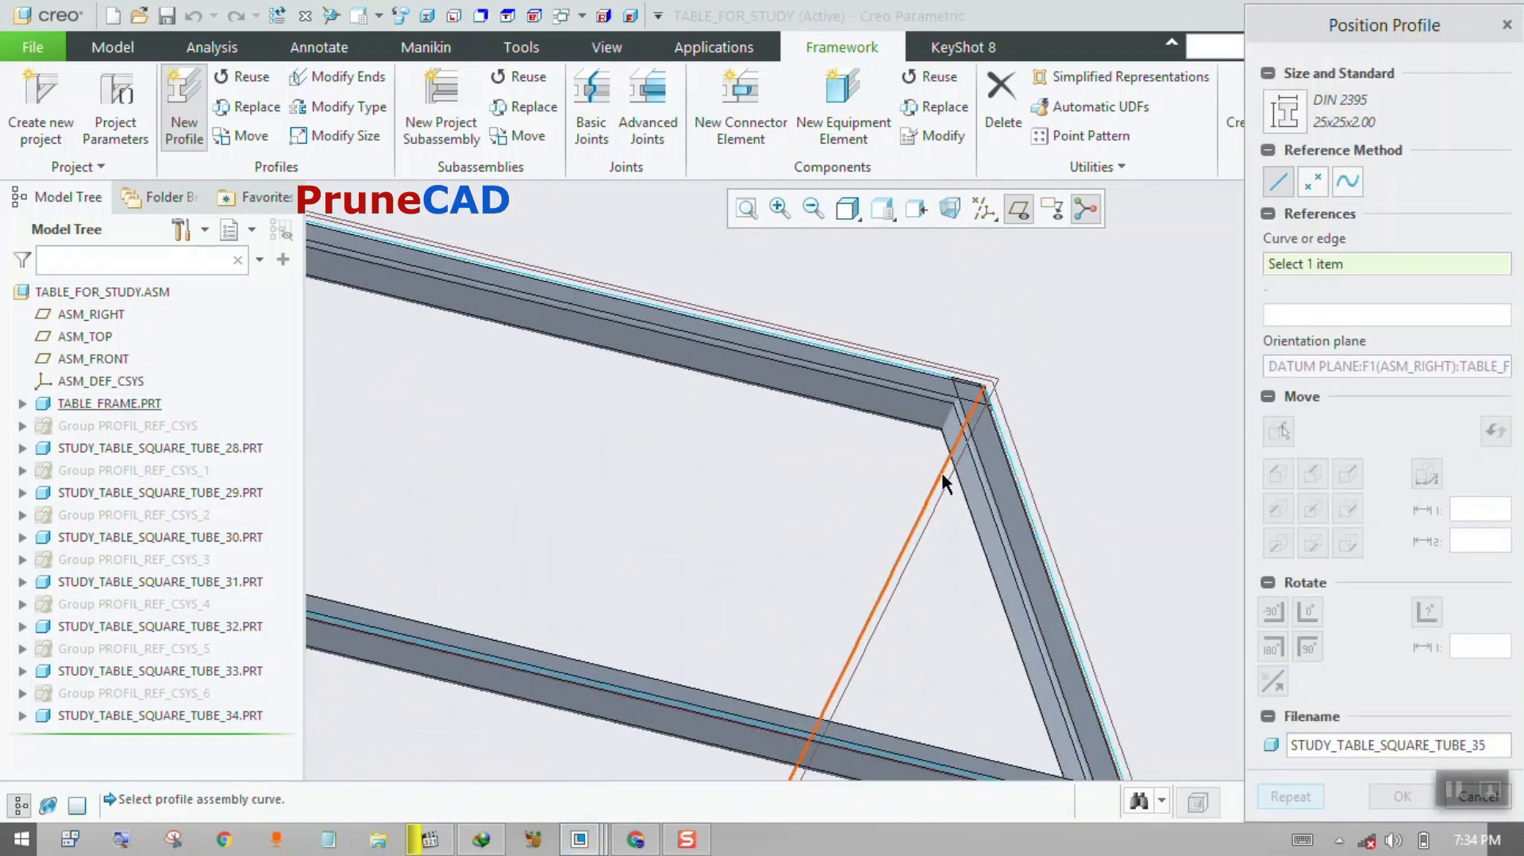
click(941, 472)
middle_drag(941, 476, 857, 496)
scroll(826, 389, up, 3)
click(1353, 475)
scroll(923, 448, down, 5)
middle_drag(925, 454, 980, 405)
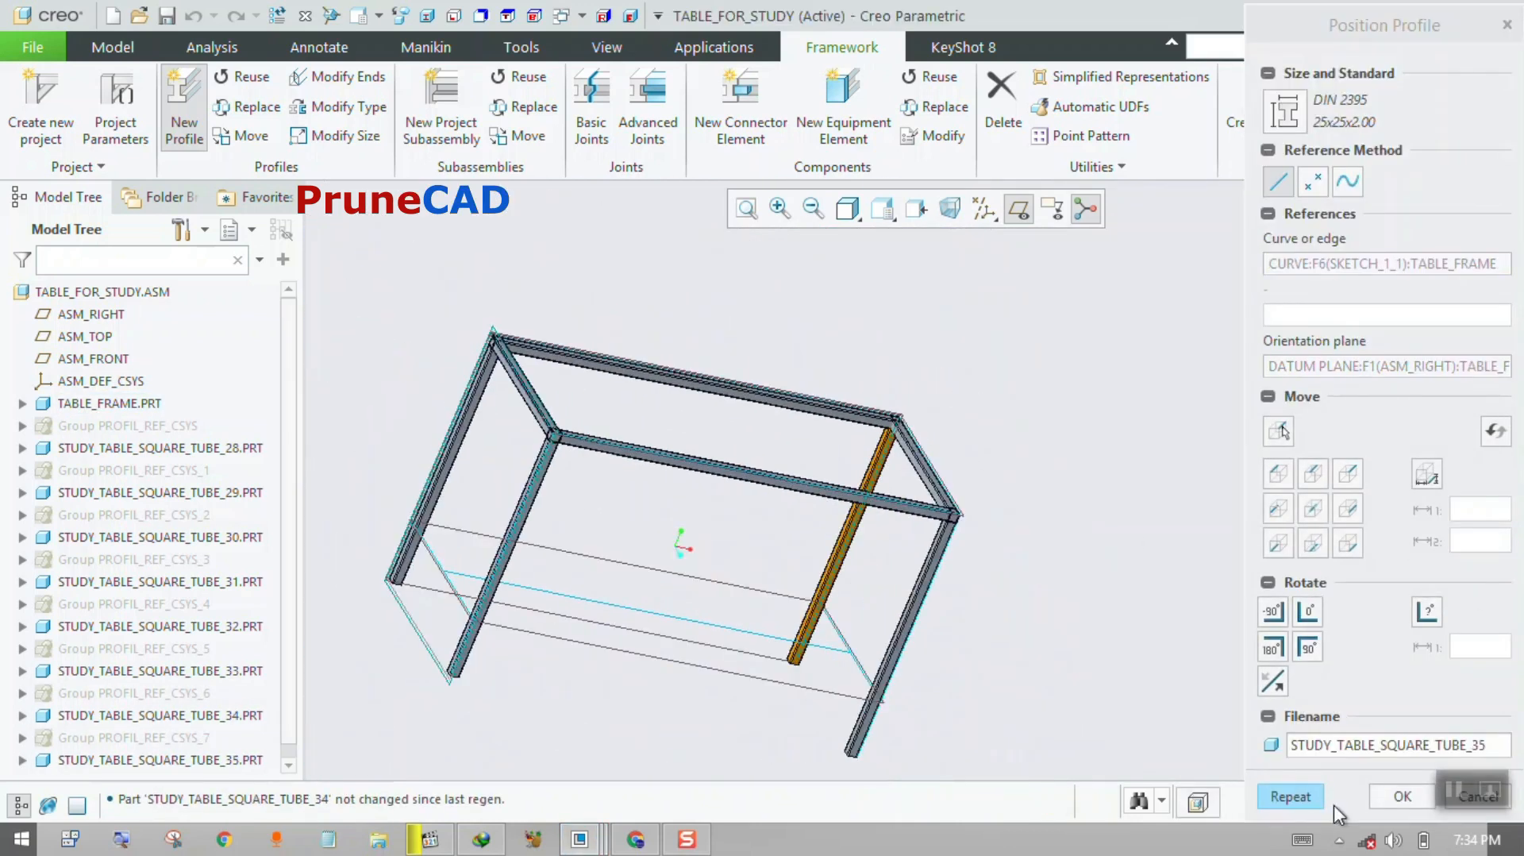
click(1302, 799)
Place a square tube on the lower side line between two end legs, align its section with the legs, and accept it to repeat.
scroll(836, 625, up, 5)
click(839, 622)
middle_drag(826, 641, 874, 626)
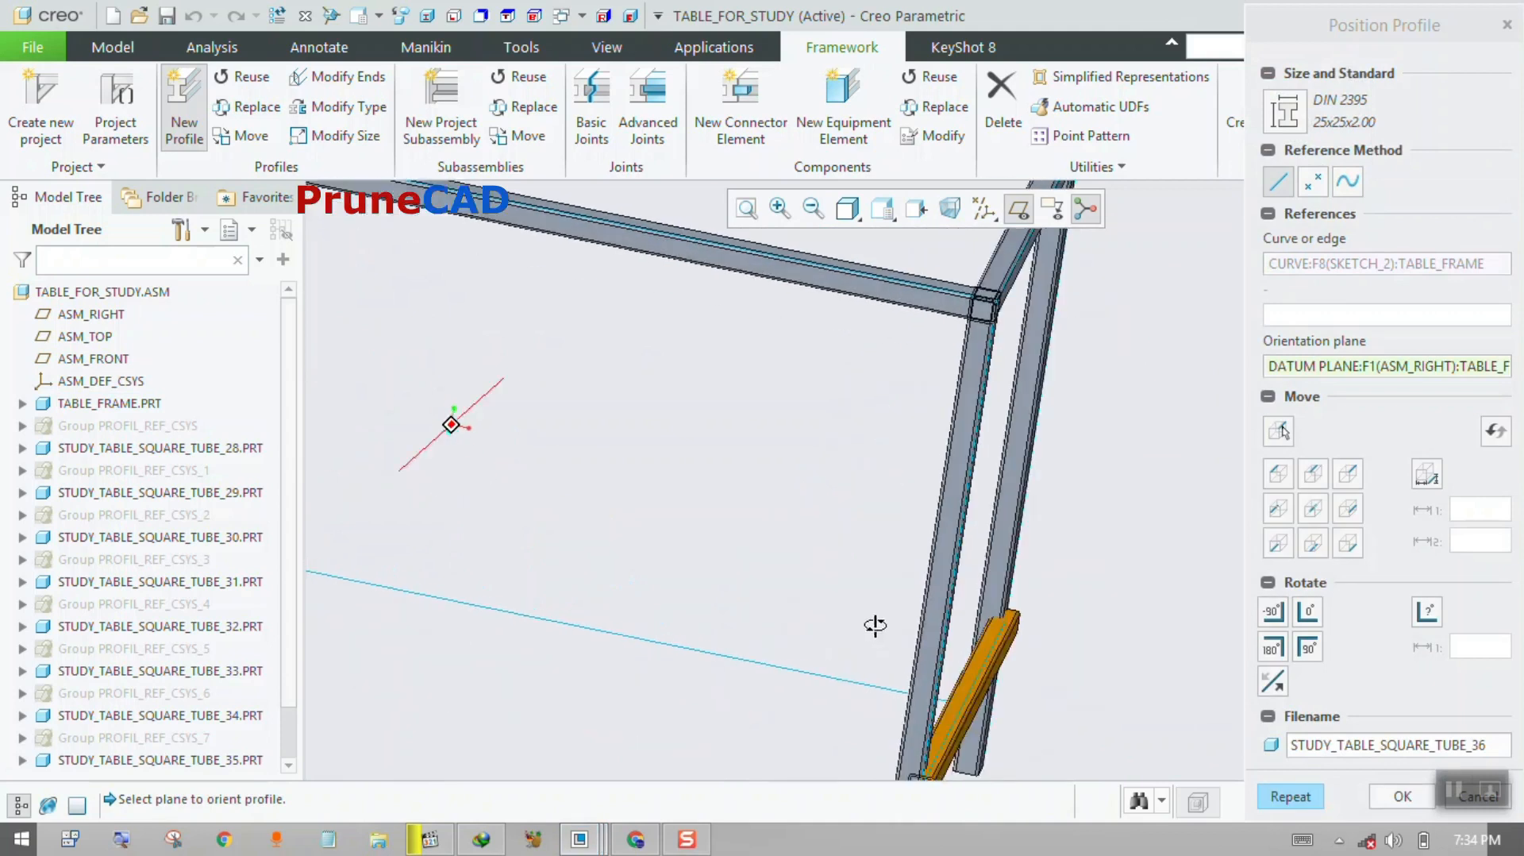
middle_click(875, 626)
click(1338, 516)
scroll(1108, 461, down, 4)
click(1312, 507)
scroll(997, 641, up, 5)
scroll(996, 641, down, 5)
scroll(548, 524, up, 5)
click(586, 467)
click(1270, 792)
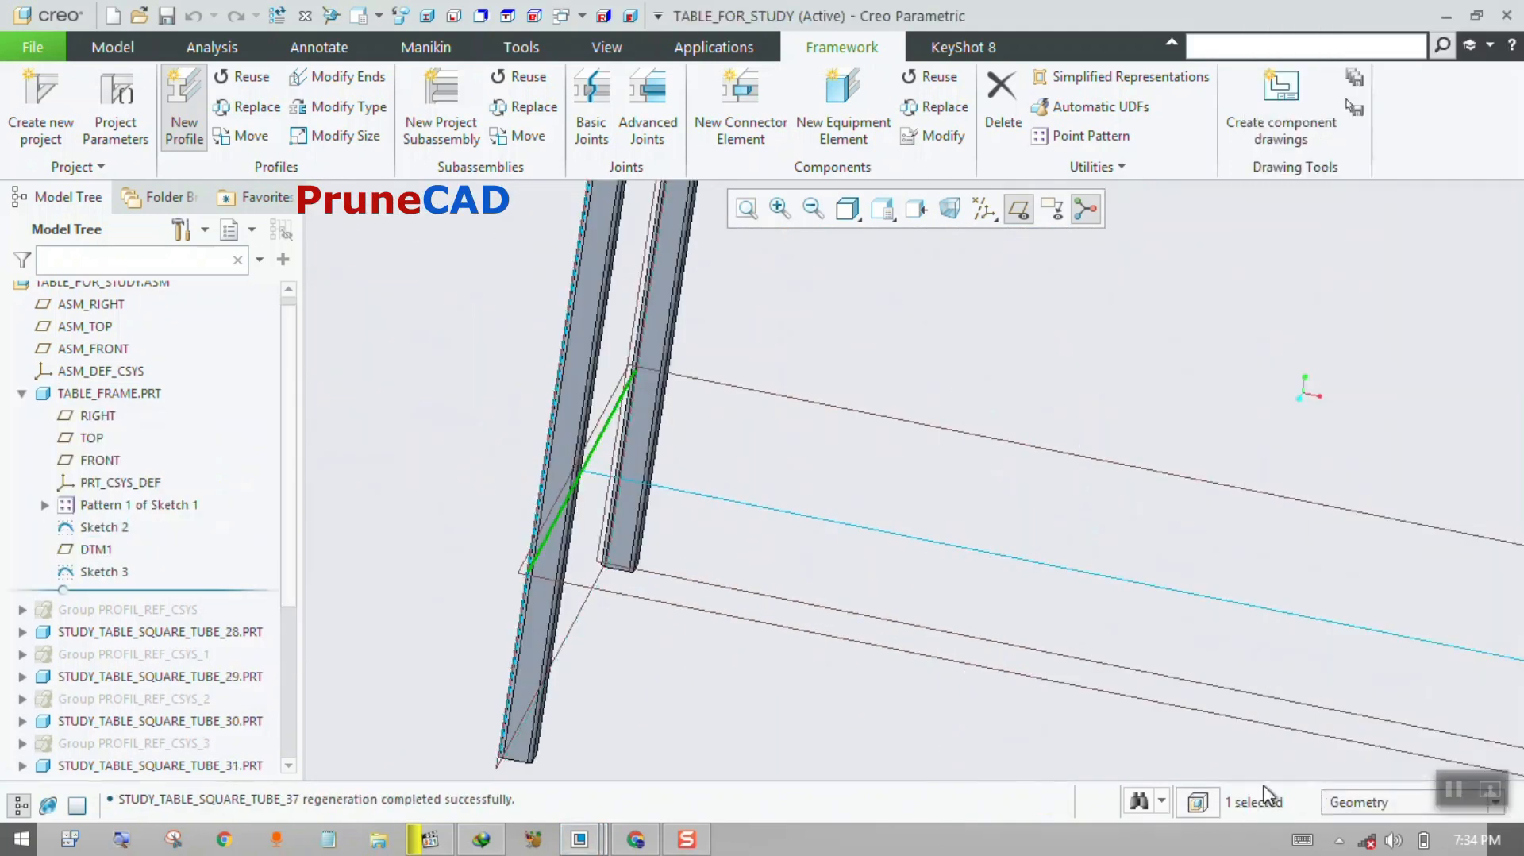
Place the square tube on the lower side line at the other table end, shift its section to the middle-left alignment point, and finish placement.
click(591, 447)
middle_click(1180, 522)
click(1285, 507)
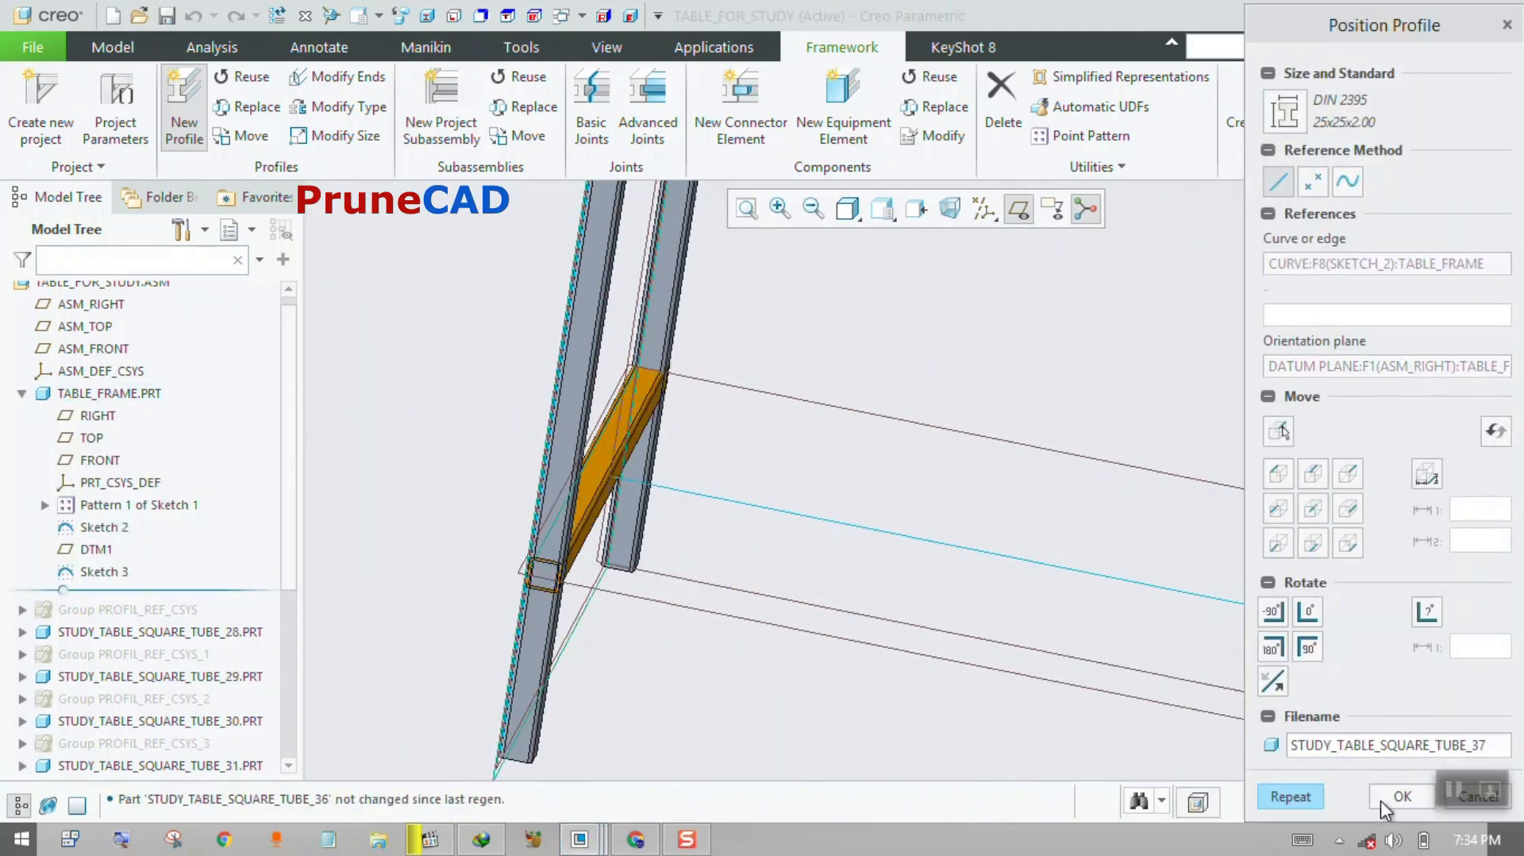
click(1399, 797)
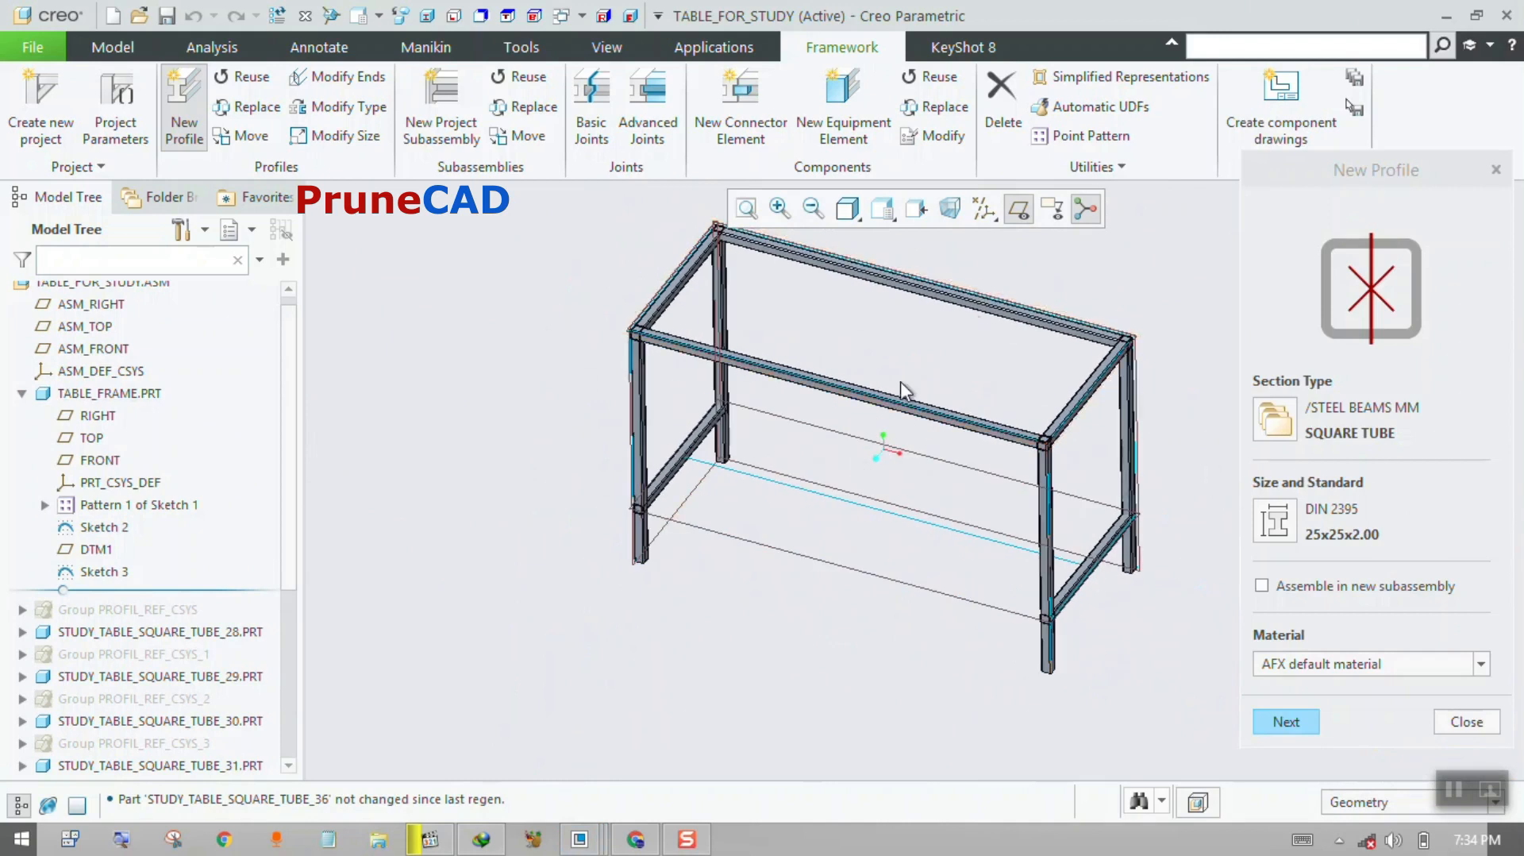
Change the new profile's section to a steel rectangular tube, DIN 2395, size 35x25x2.00.
click(797, 505)
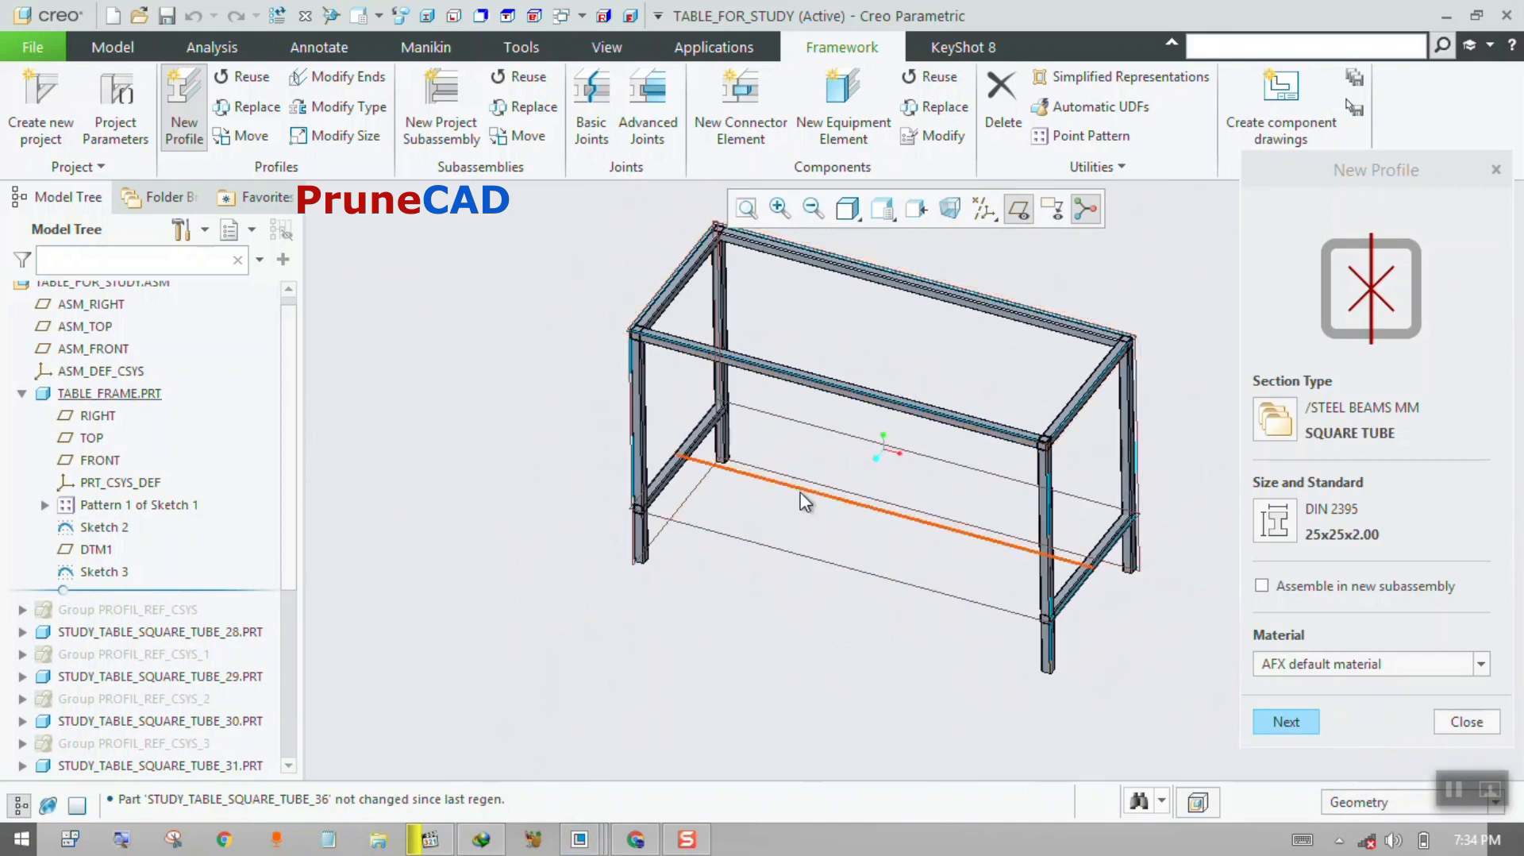
click(1273, 427)
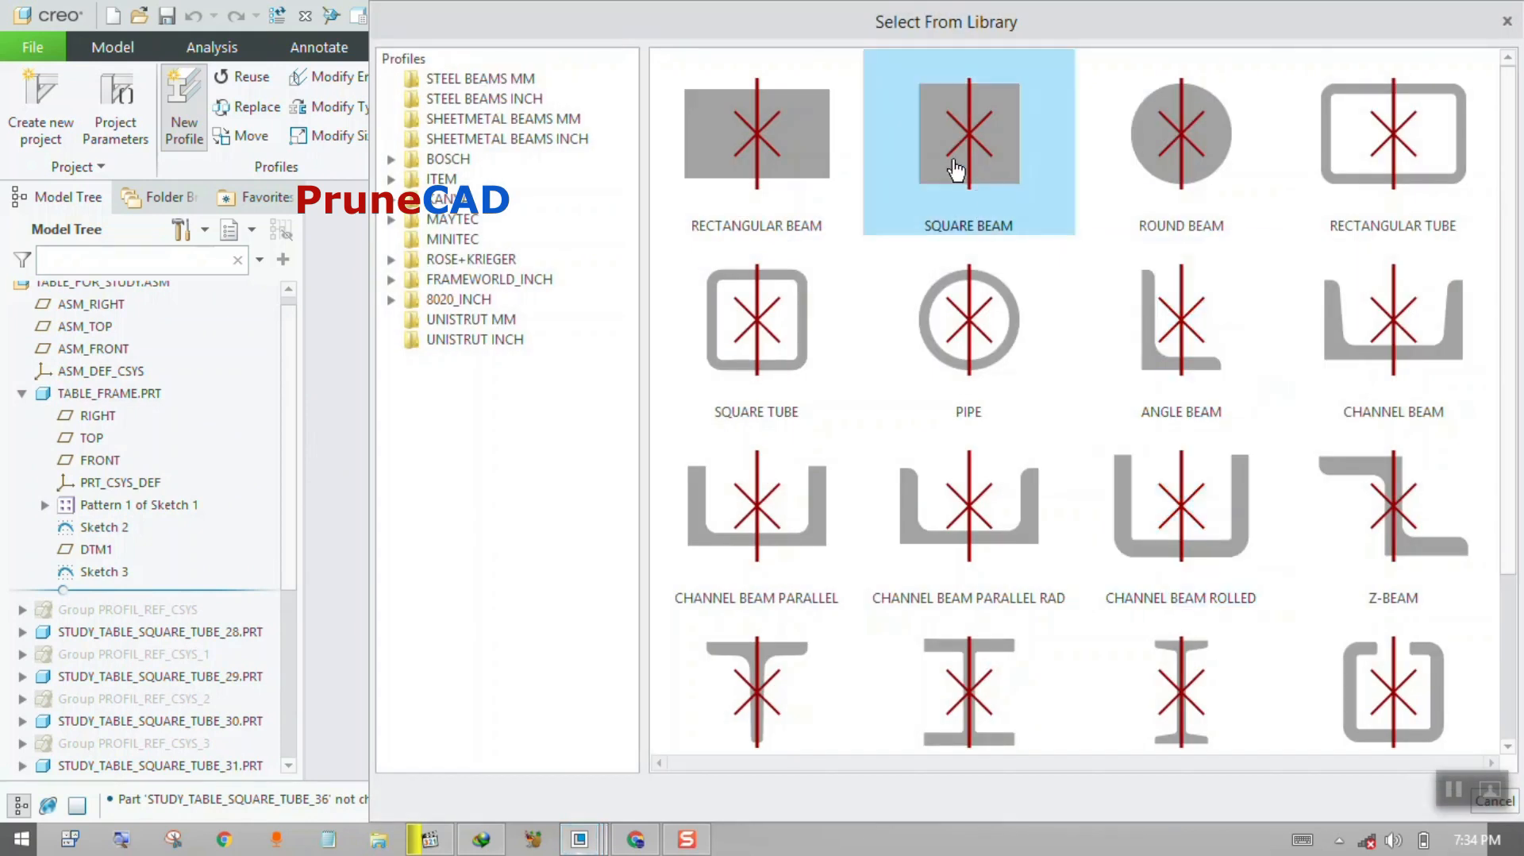
double_click(1394, 179)
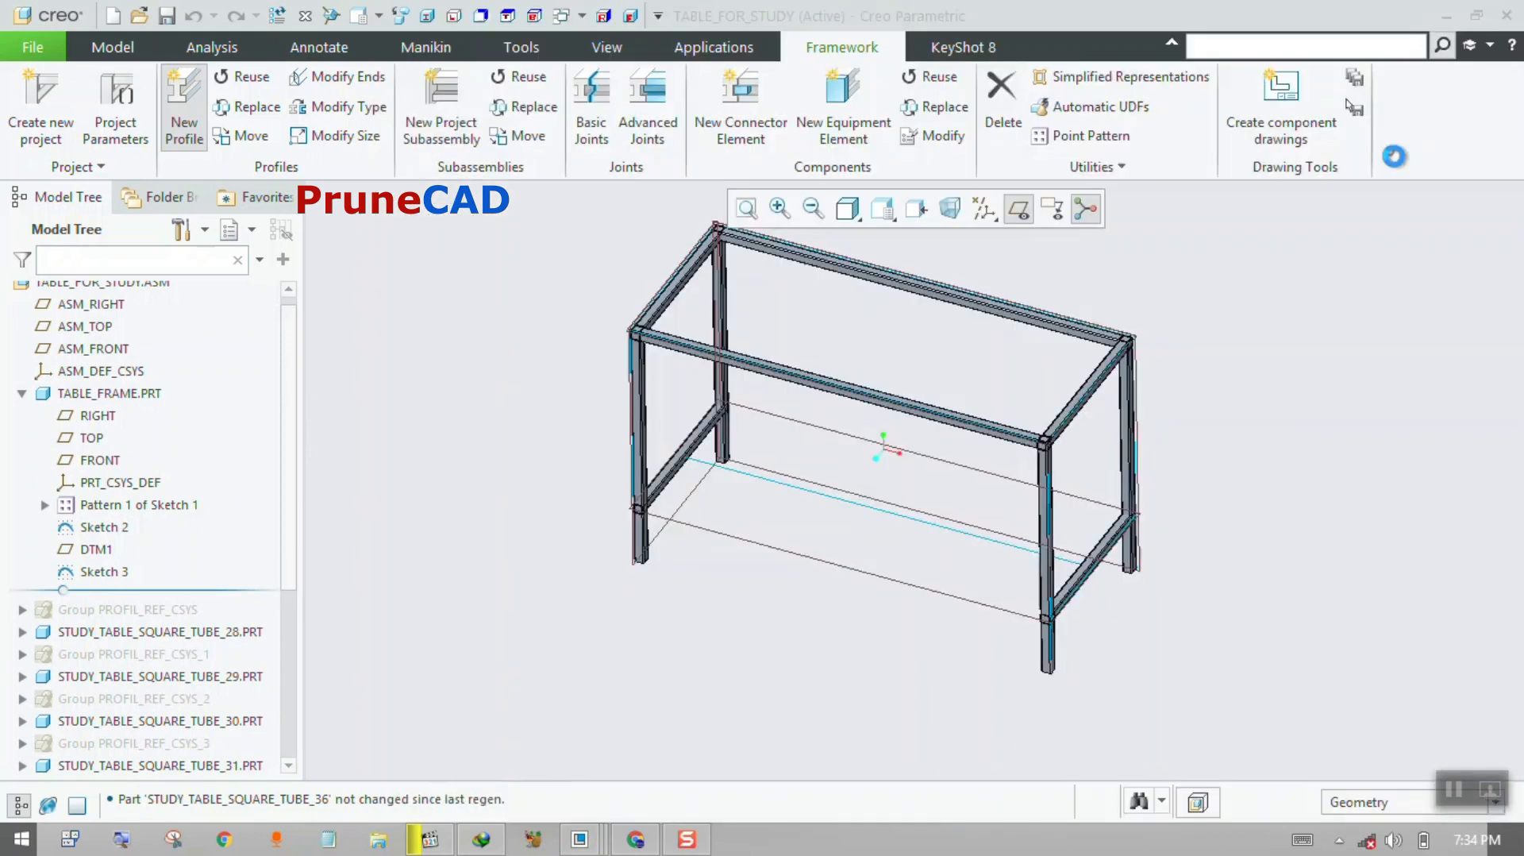
click(1024, 556)
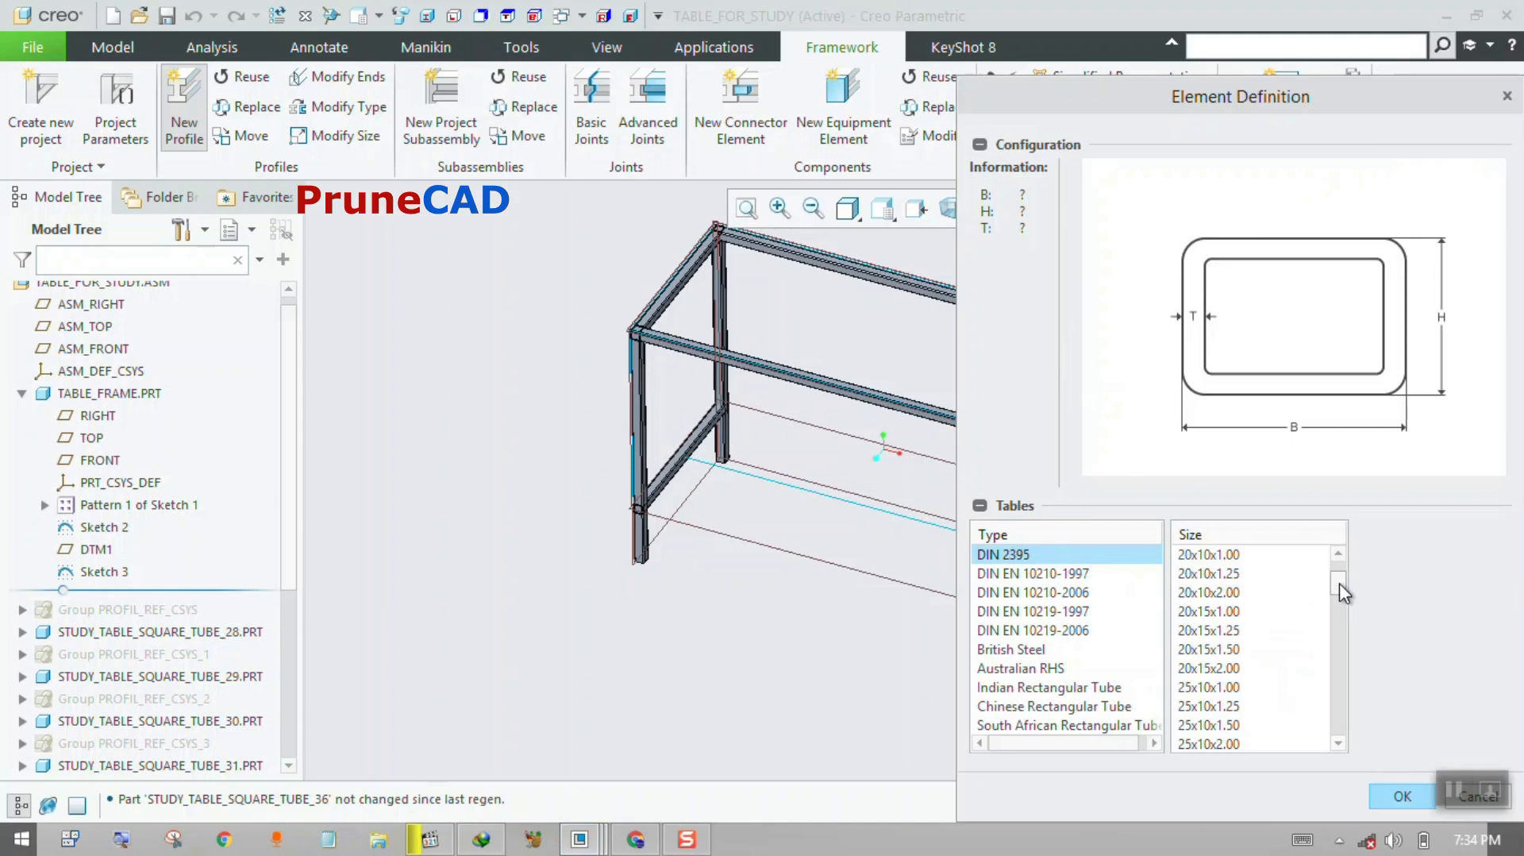
drag(1341, 590, 1341, 596)
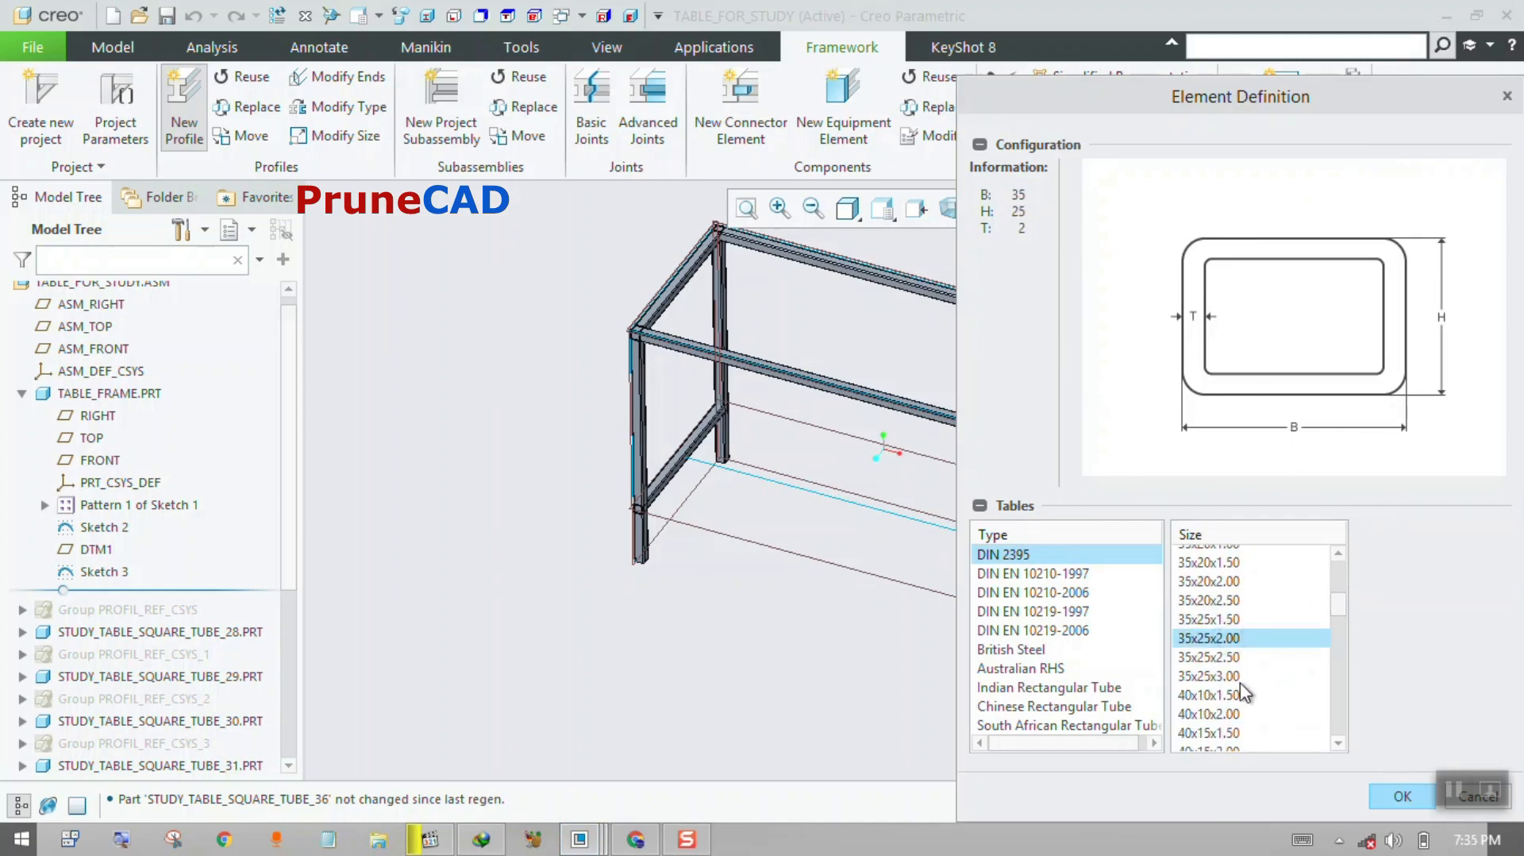
click(1395, 796)
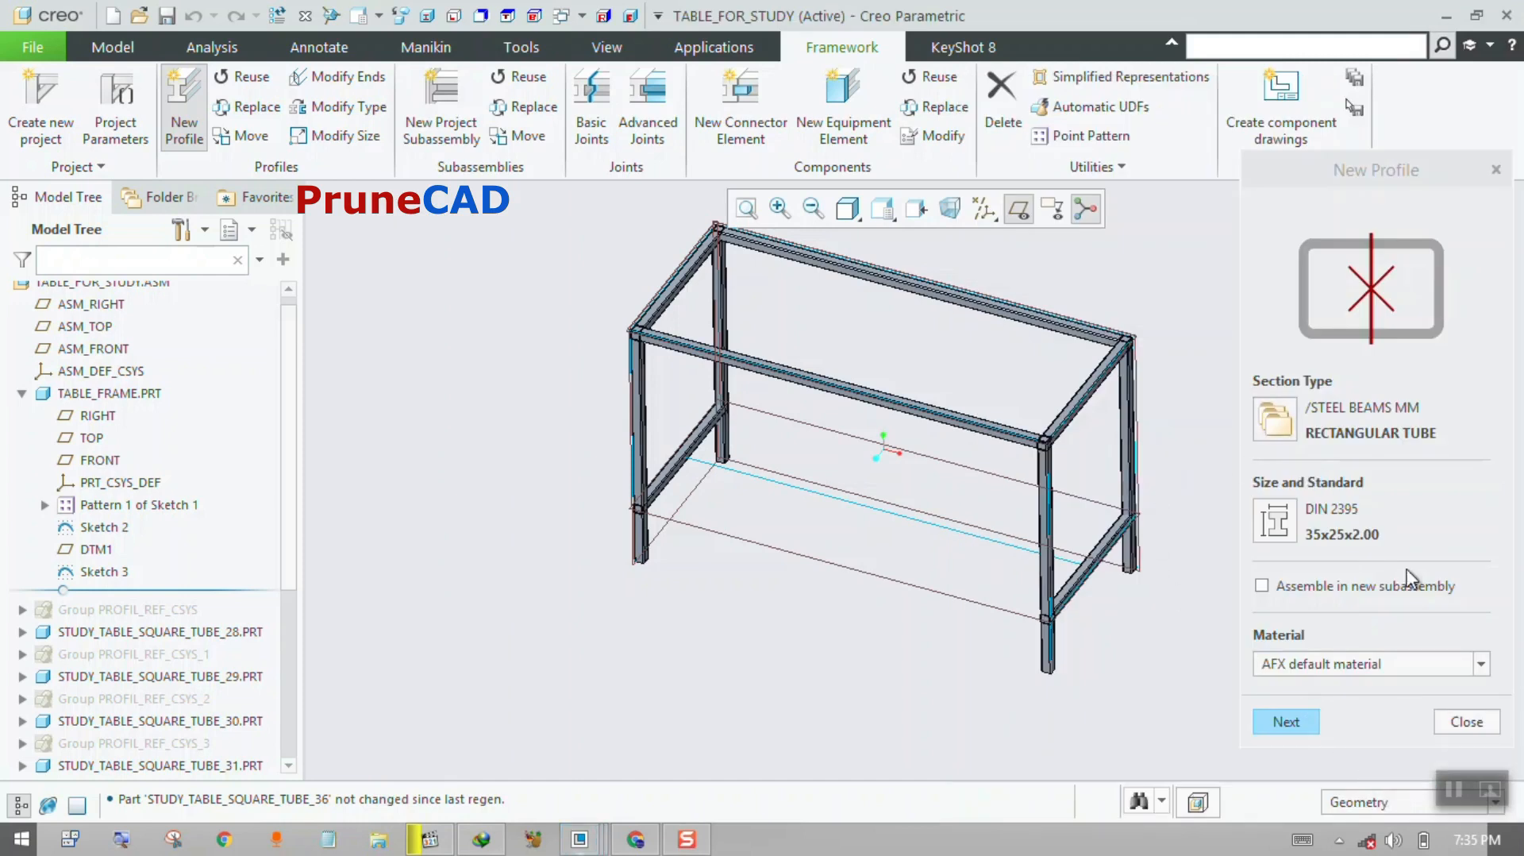
Place the rectangular tube on the long lower line joining the two side tubes, with its section at the center alignment point.
click(1286, 721)
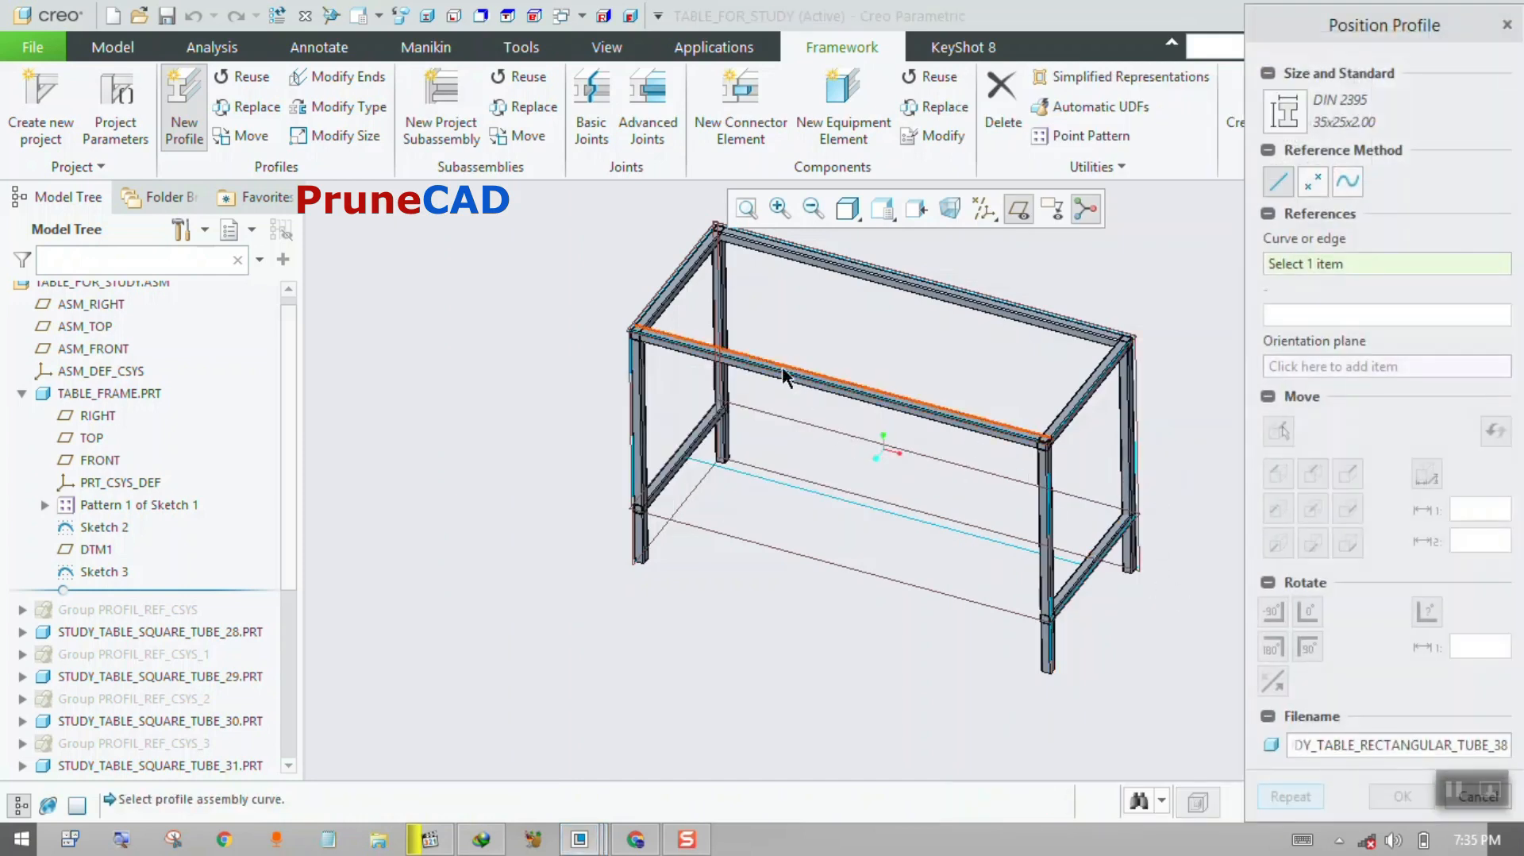
click(725, 467)
scroll(679, 462, down, 5)
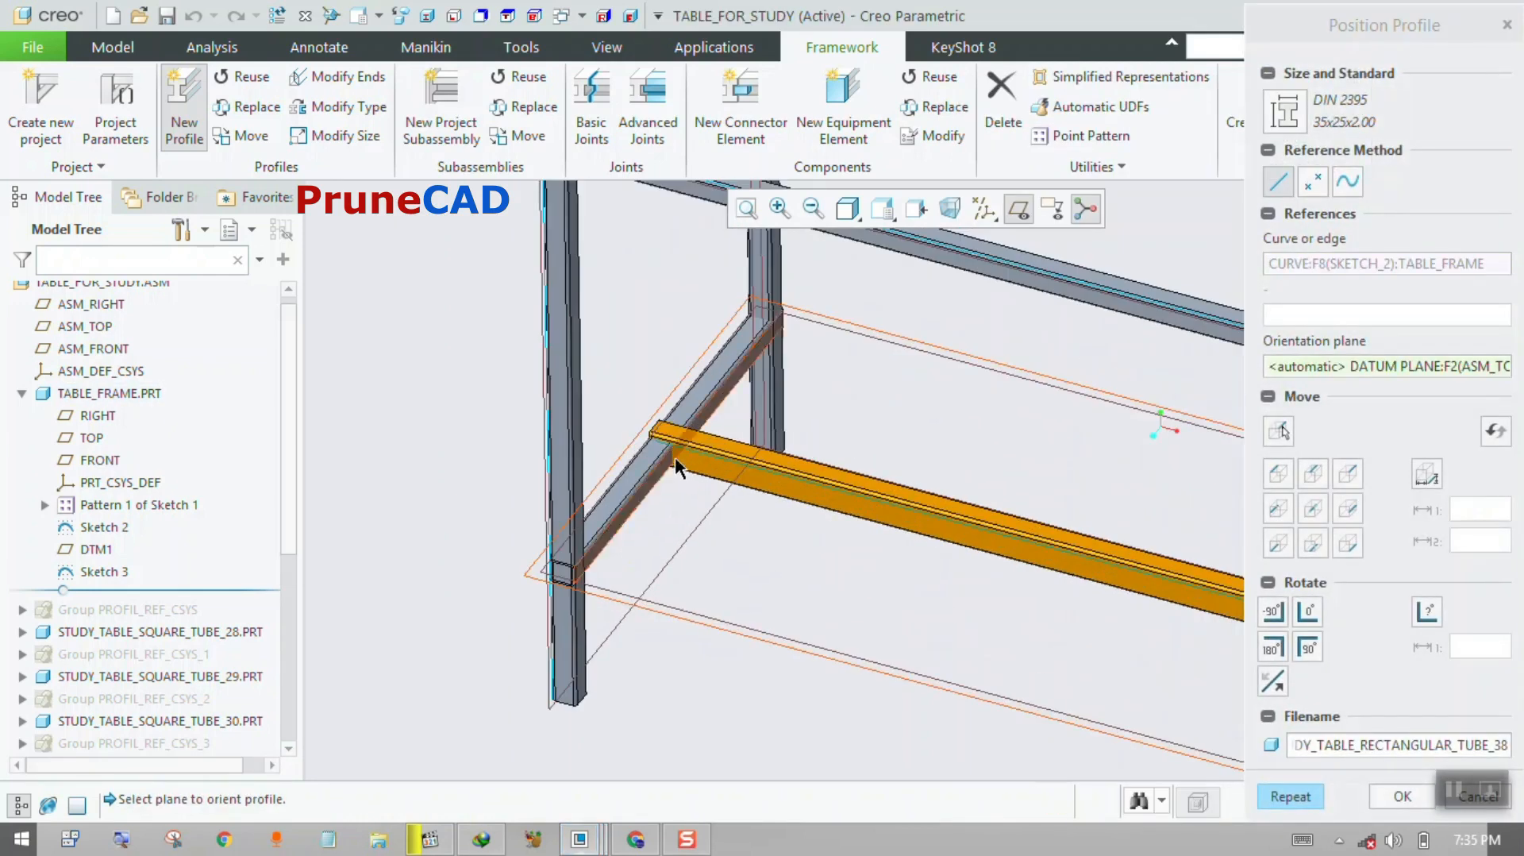
middle_drag(678, 467, 754, 468)
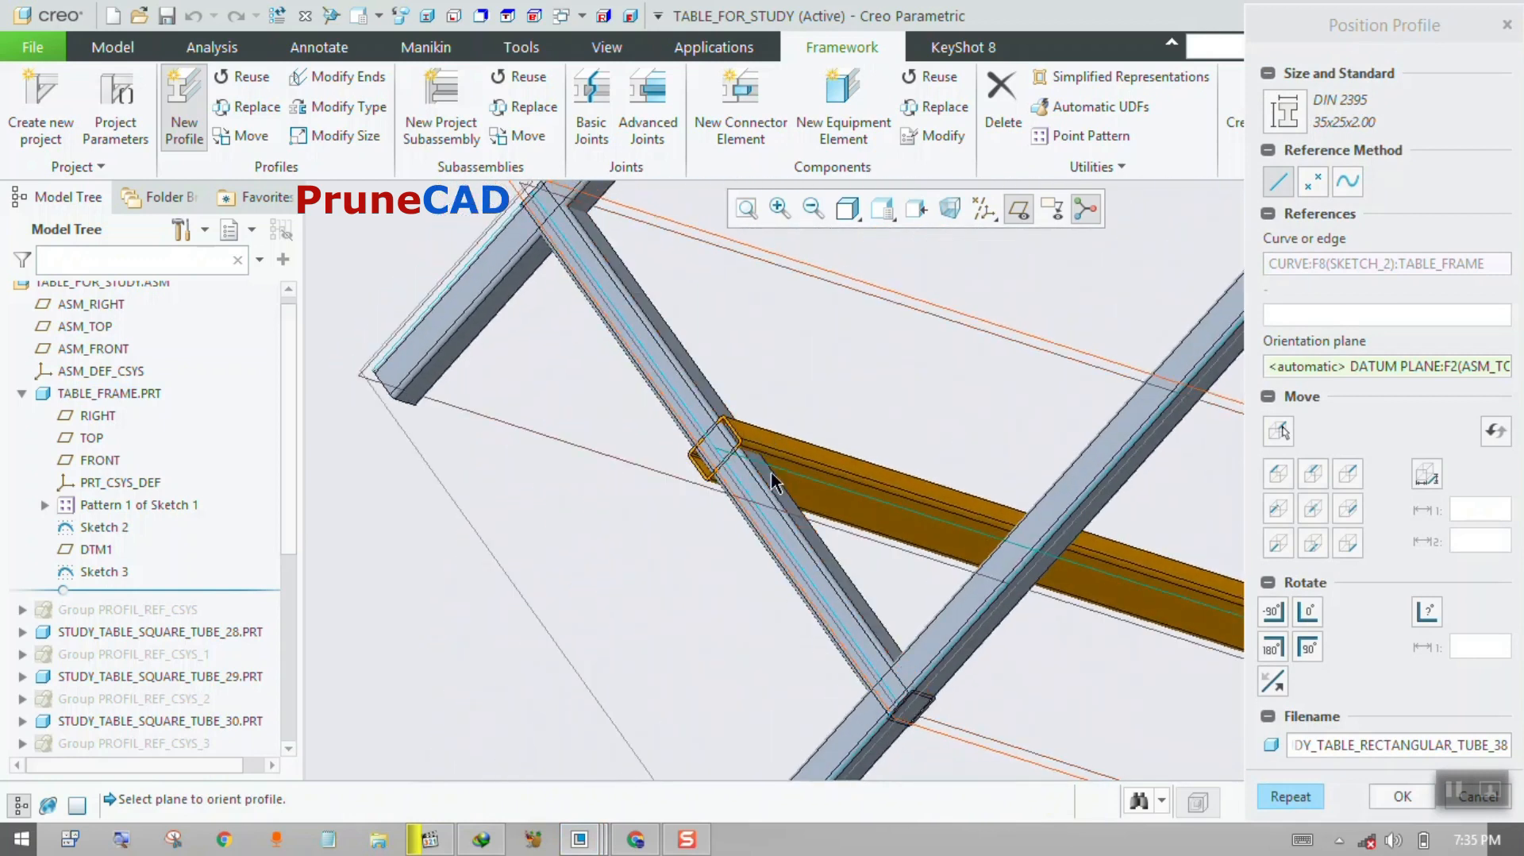
scroll(710, 447, down, 3)
scroll(709, 441, down, 2)
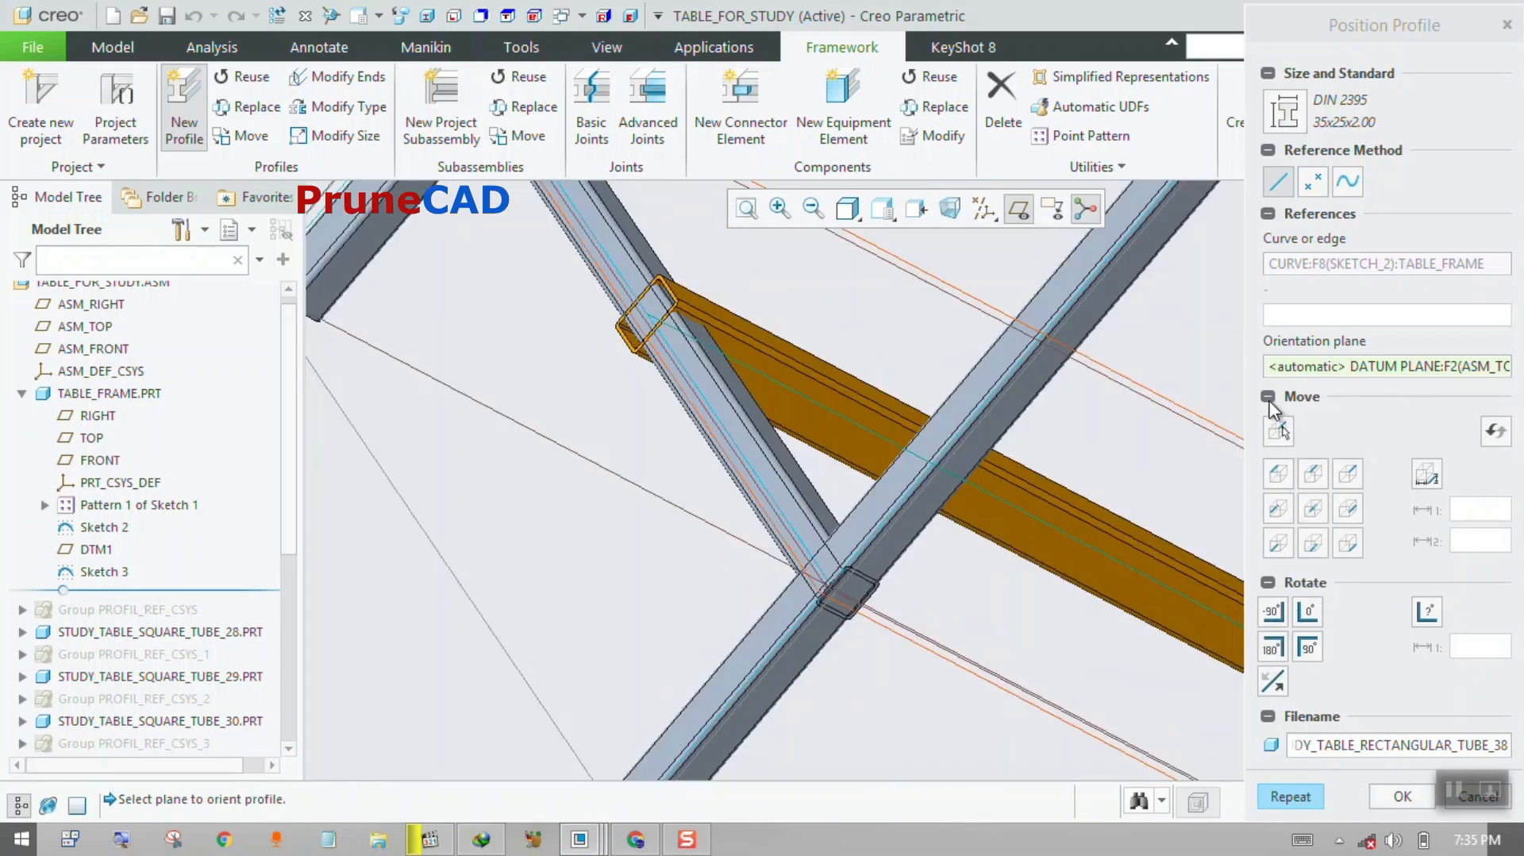
click(1315, 512)
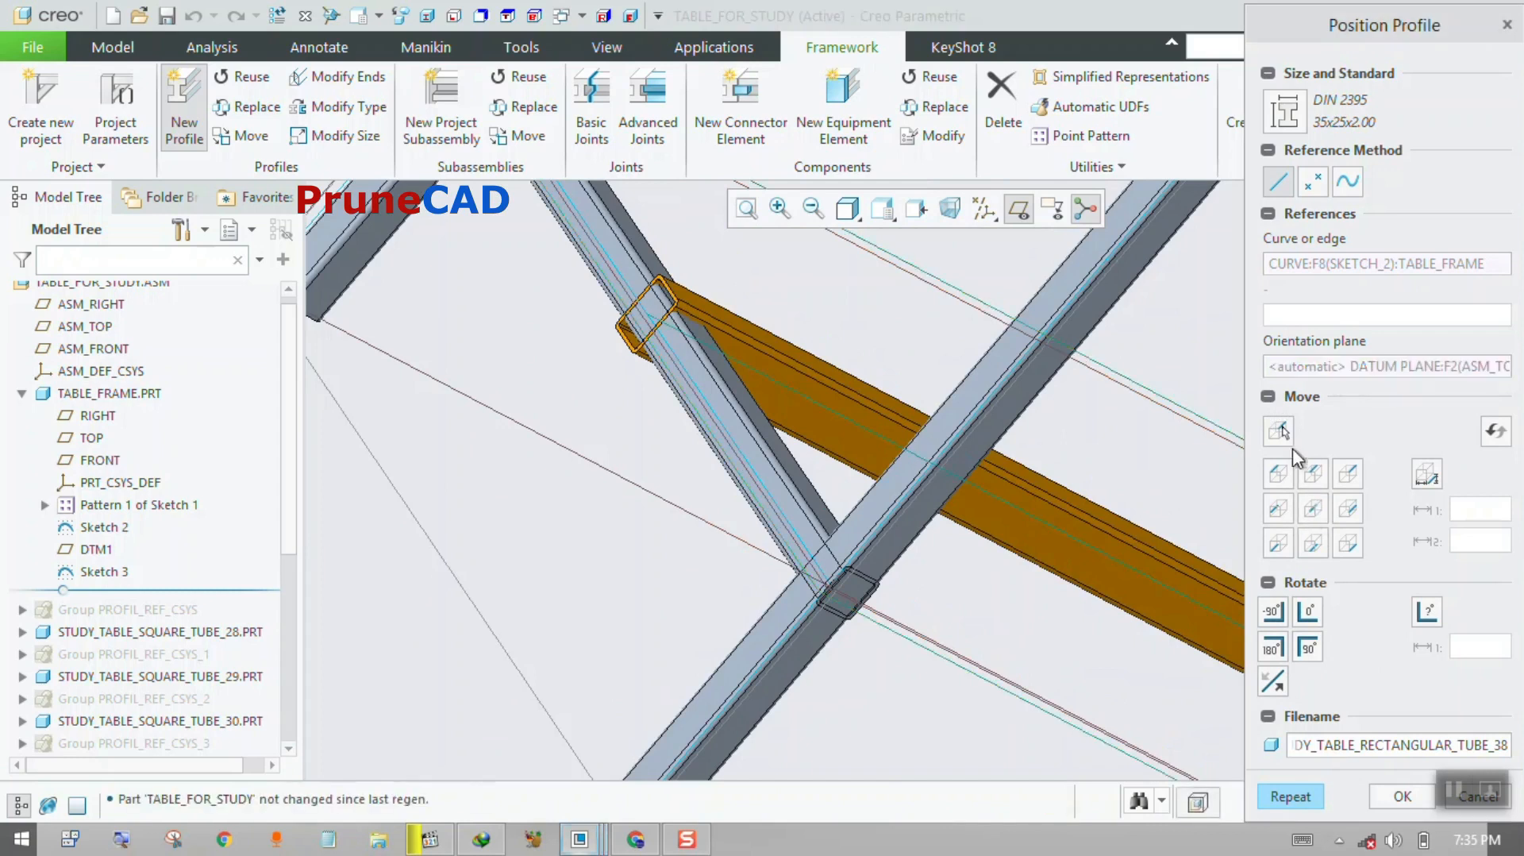
Try the rectangular tube's section at 0°, 180° and 90°, and set its rotation to -90°.
click(1270, 398)
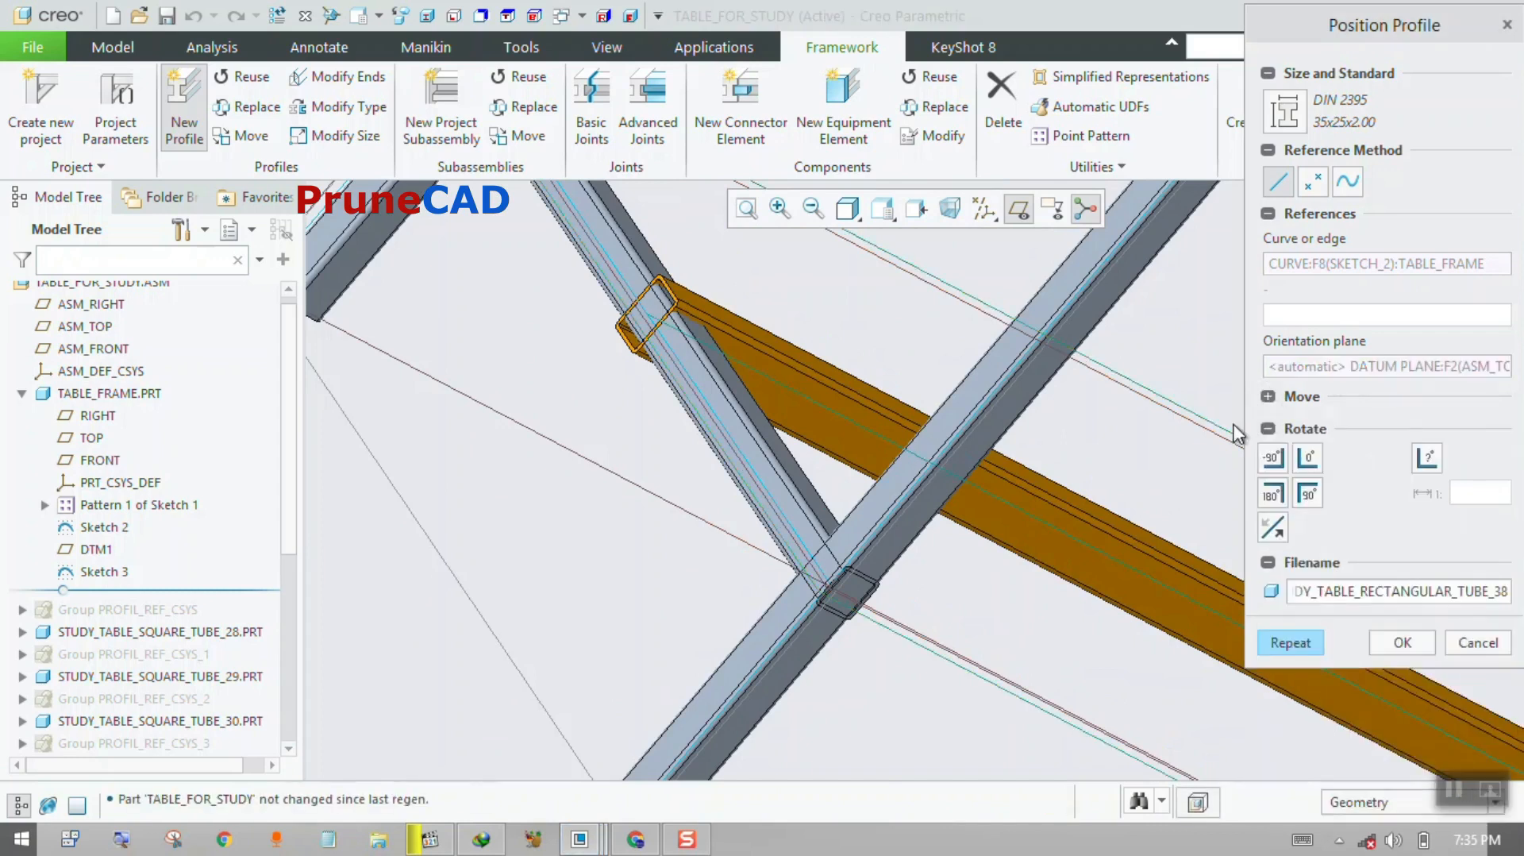
click(1308, 461)
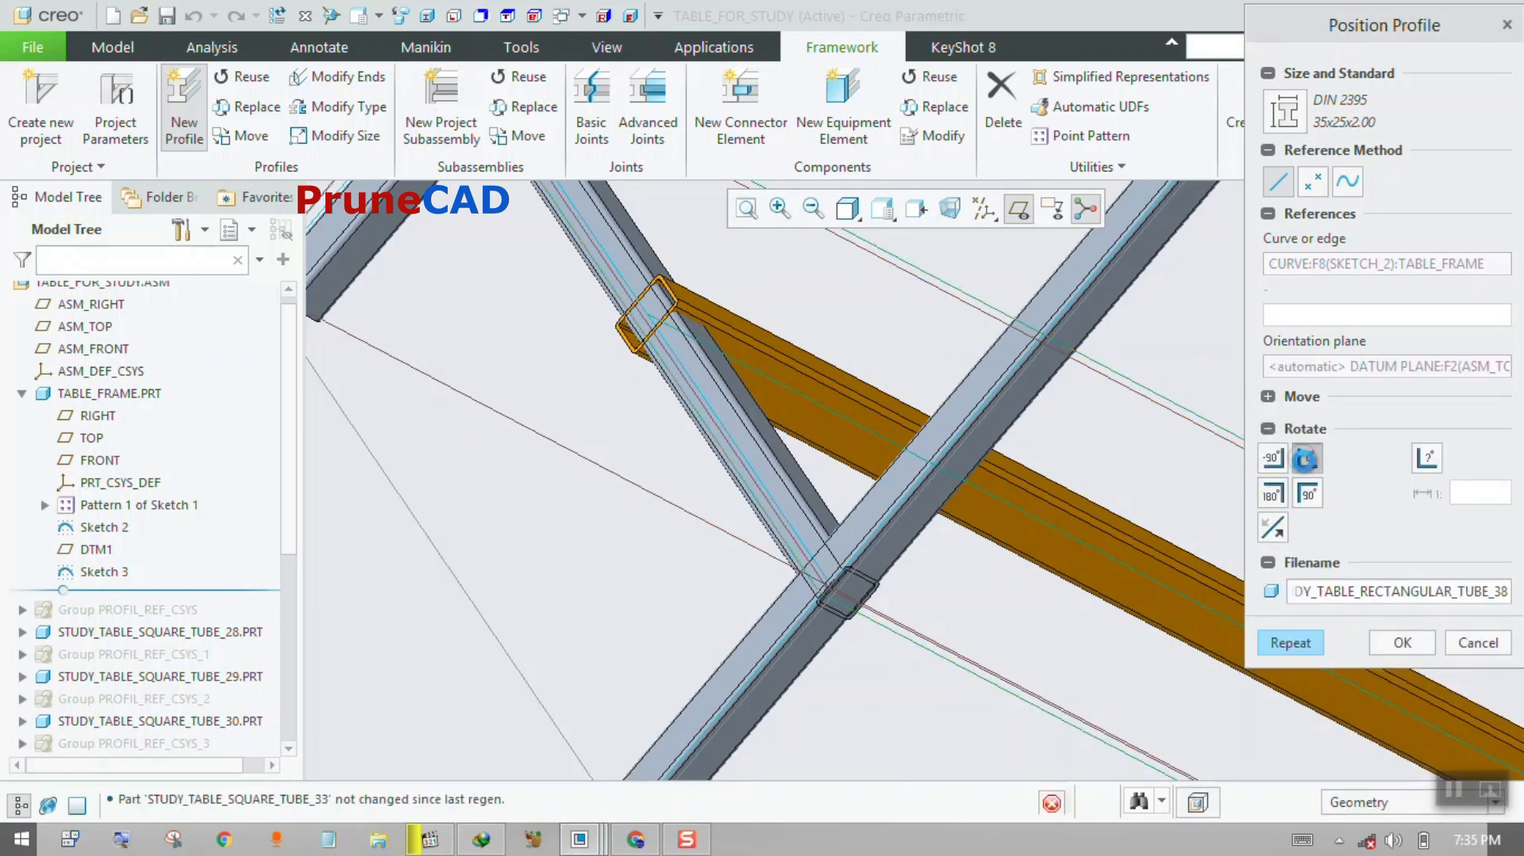
click(1275, 460)
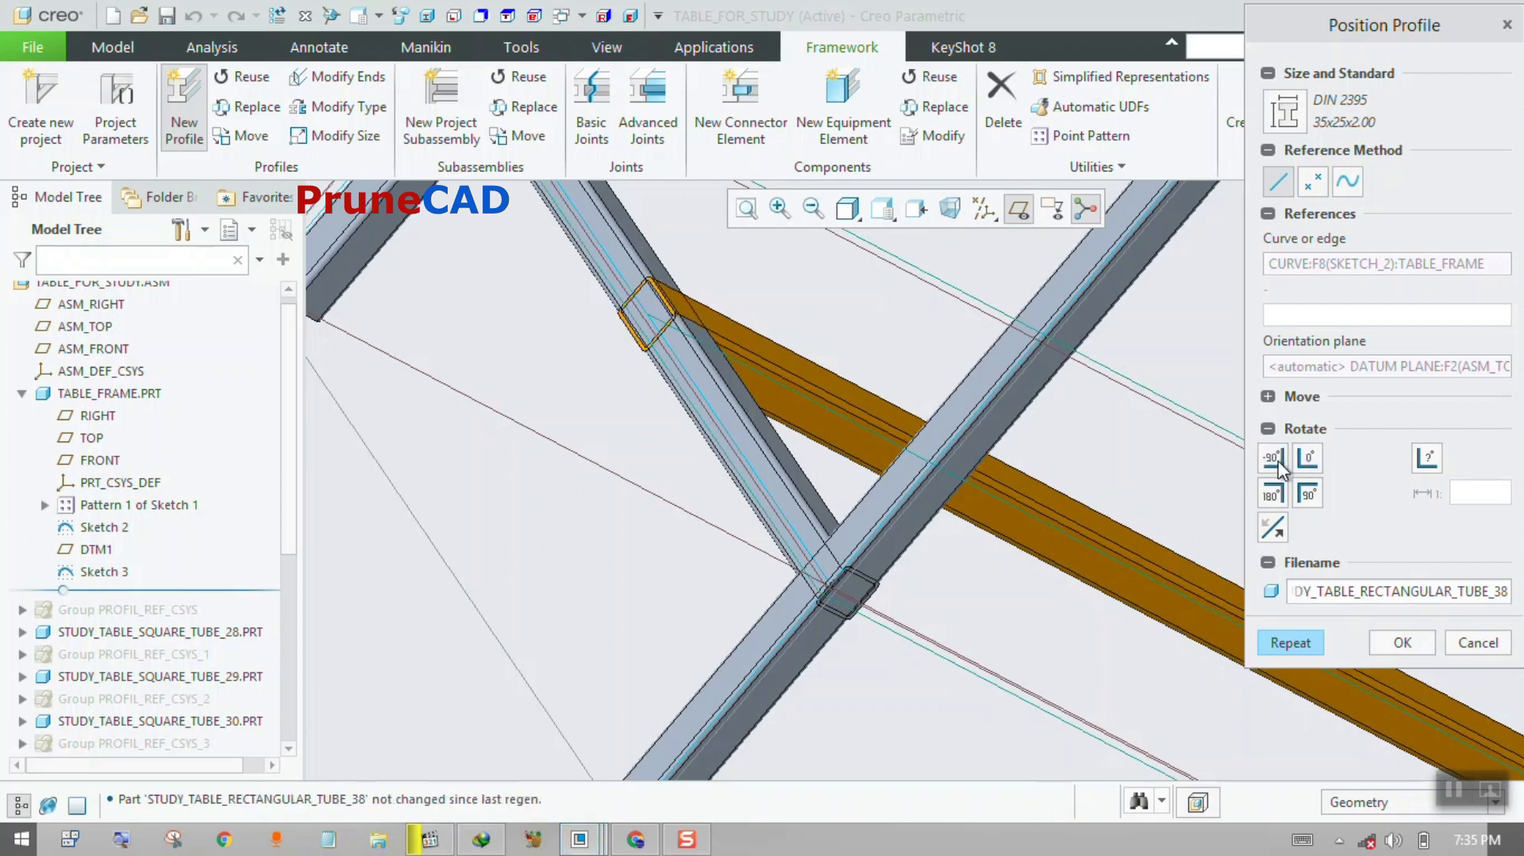
click(1273, 494)
click(1309, 495)
click(1274, 459)
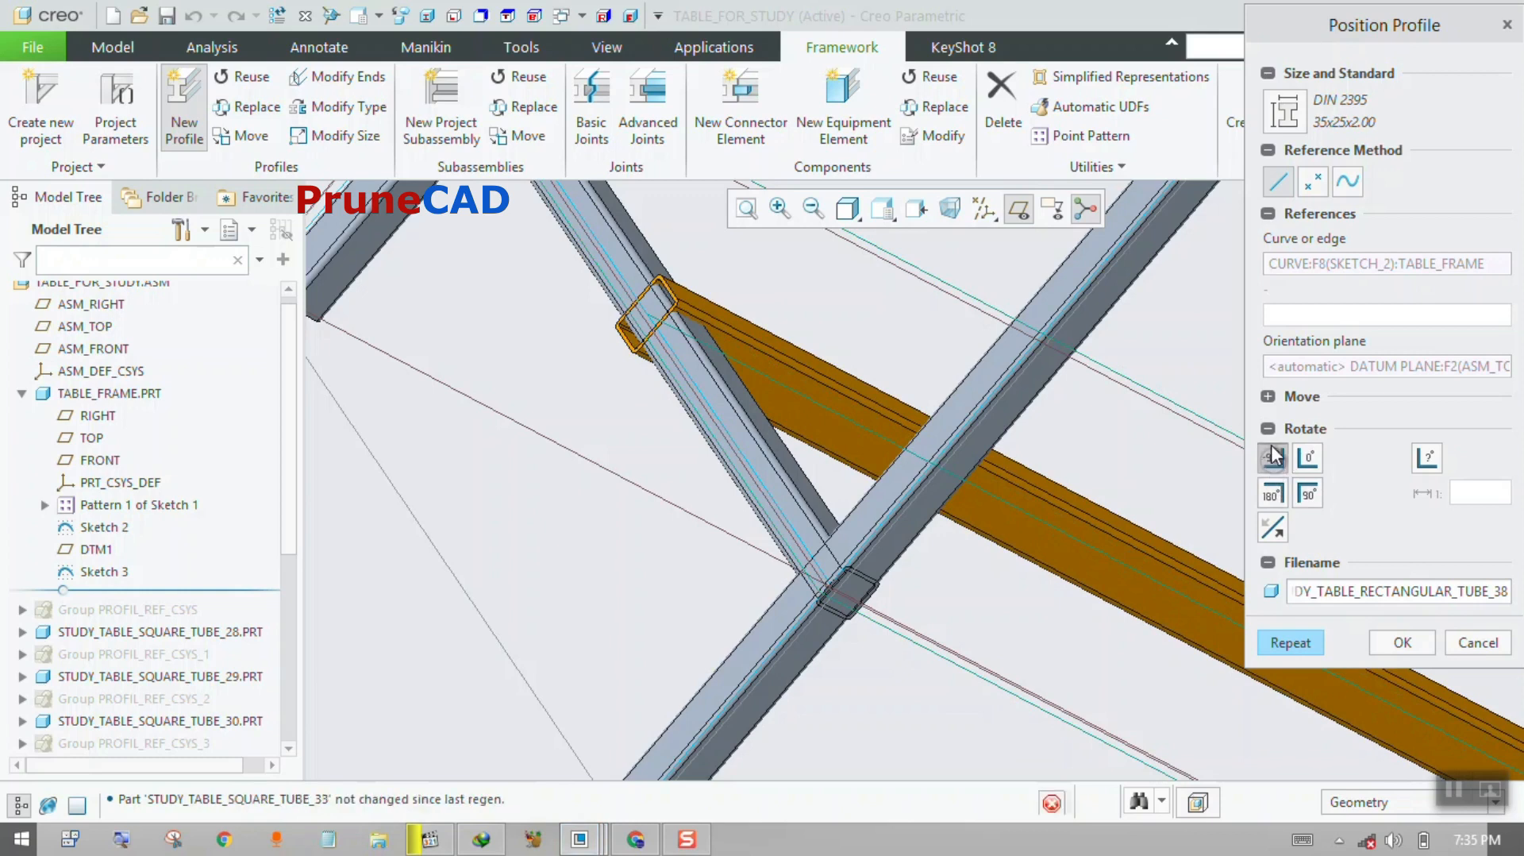
Accept the rectangular tube's position on the long lower line and finish creating new profiles.
middle_drag(680, 327, 622, 351)
scroll(621, 351, down, 5)
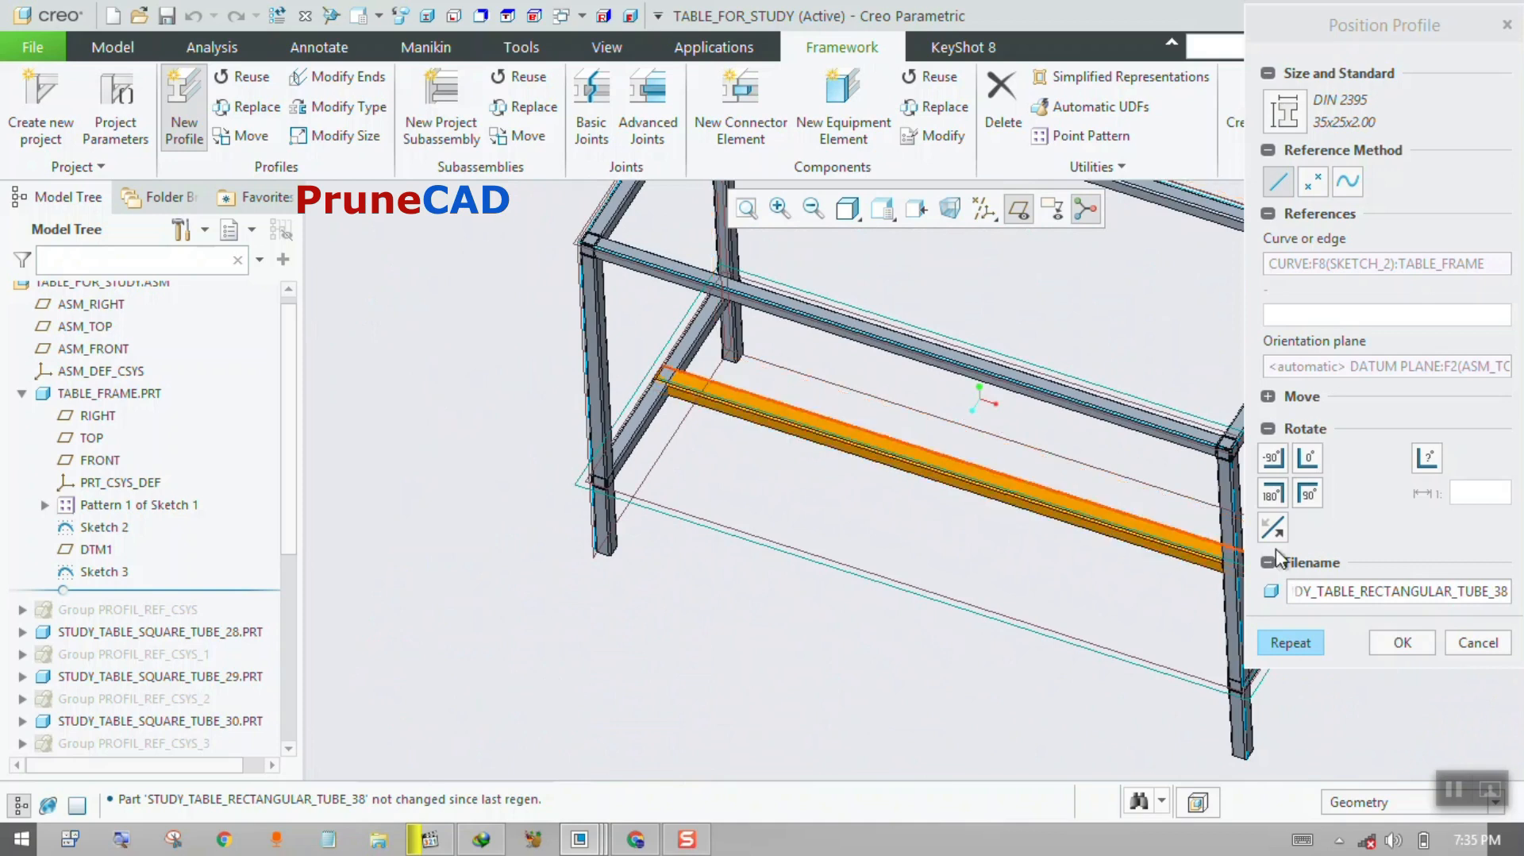
click(1398, 643)
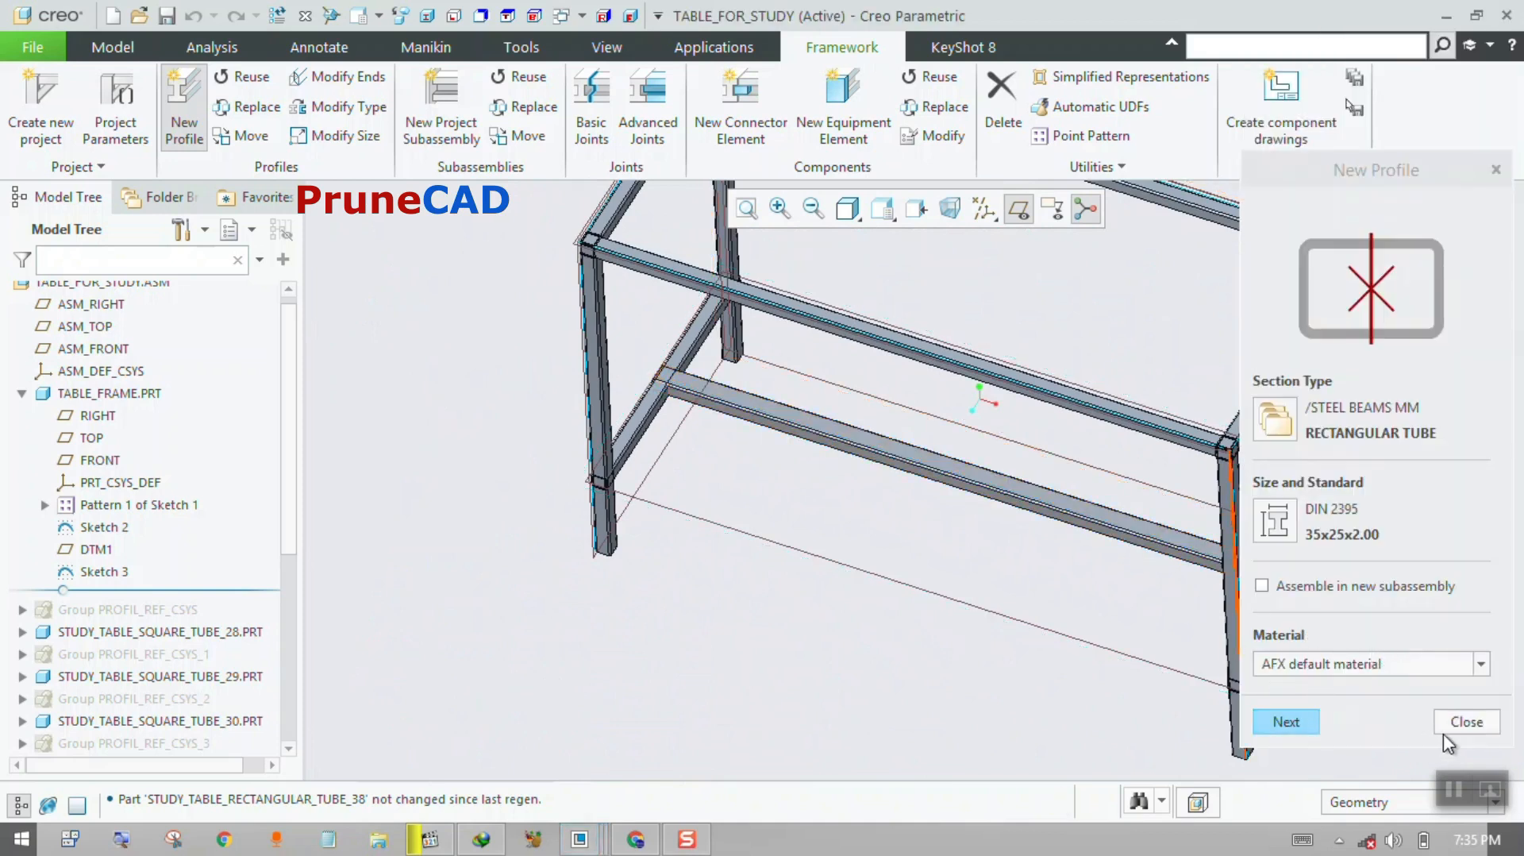
click(1466, 722)
middle_drag(840, 494, 874, 492)
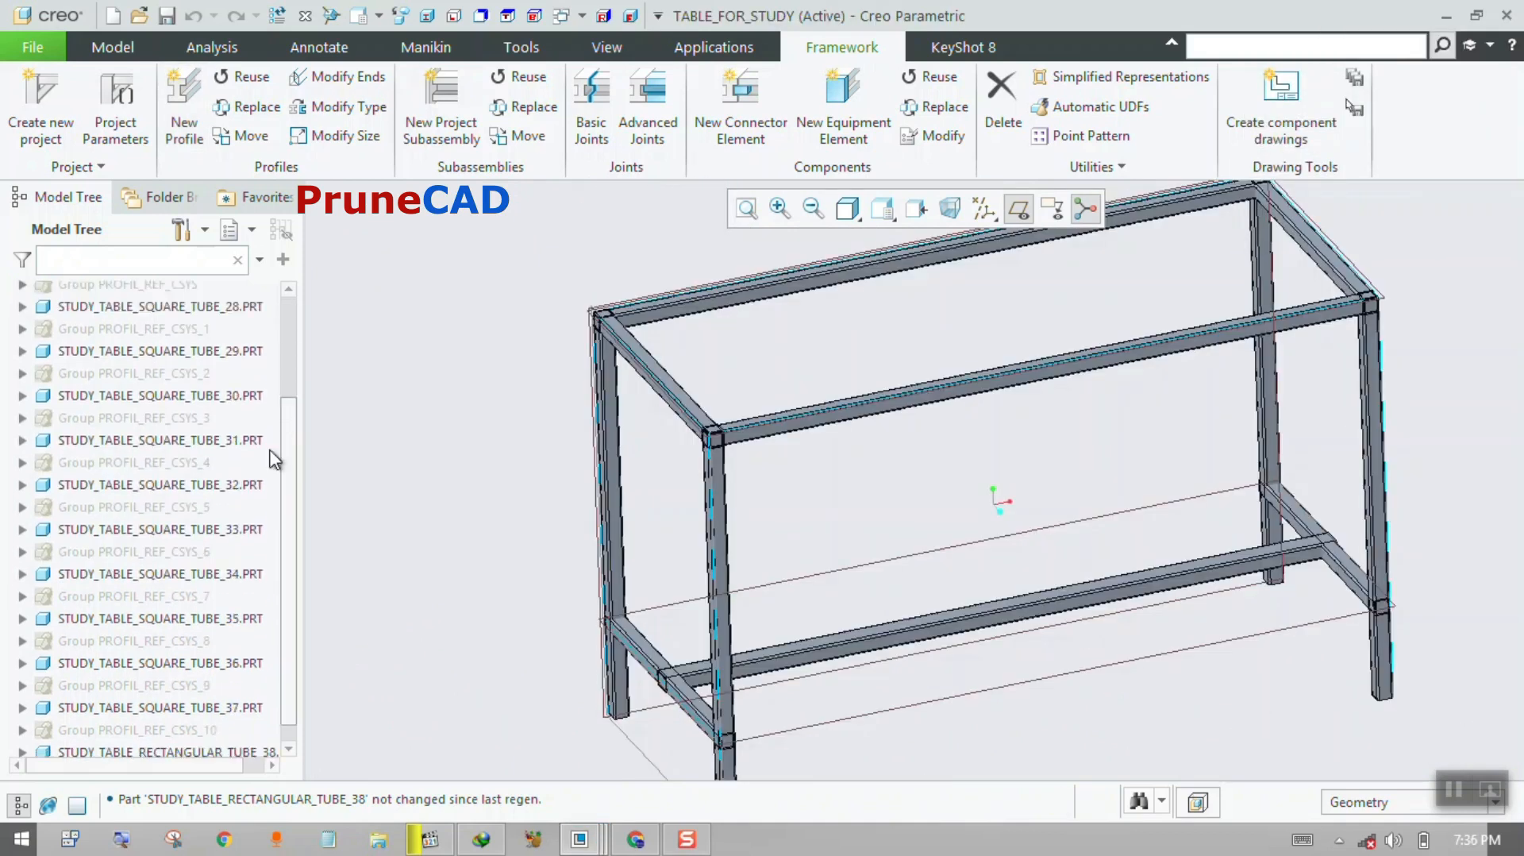
Review the skeleton part and the created square and rectangular tube parts, checking which frame member each of them represents.
scroll(266, 485, down, 1)
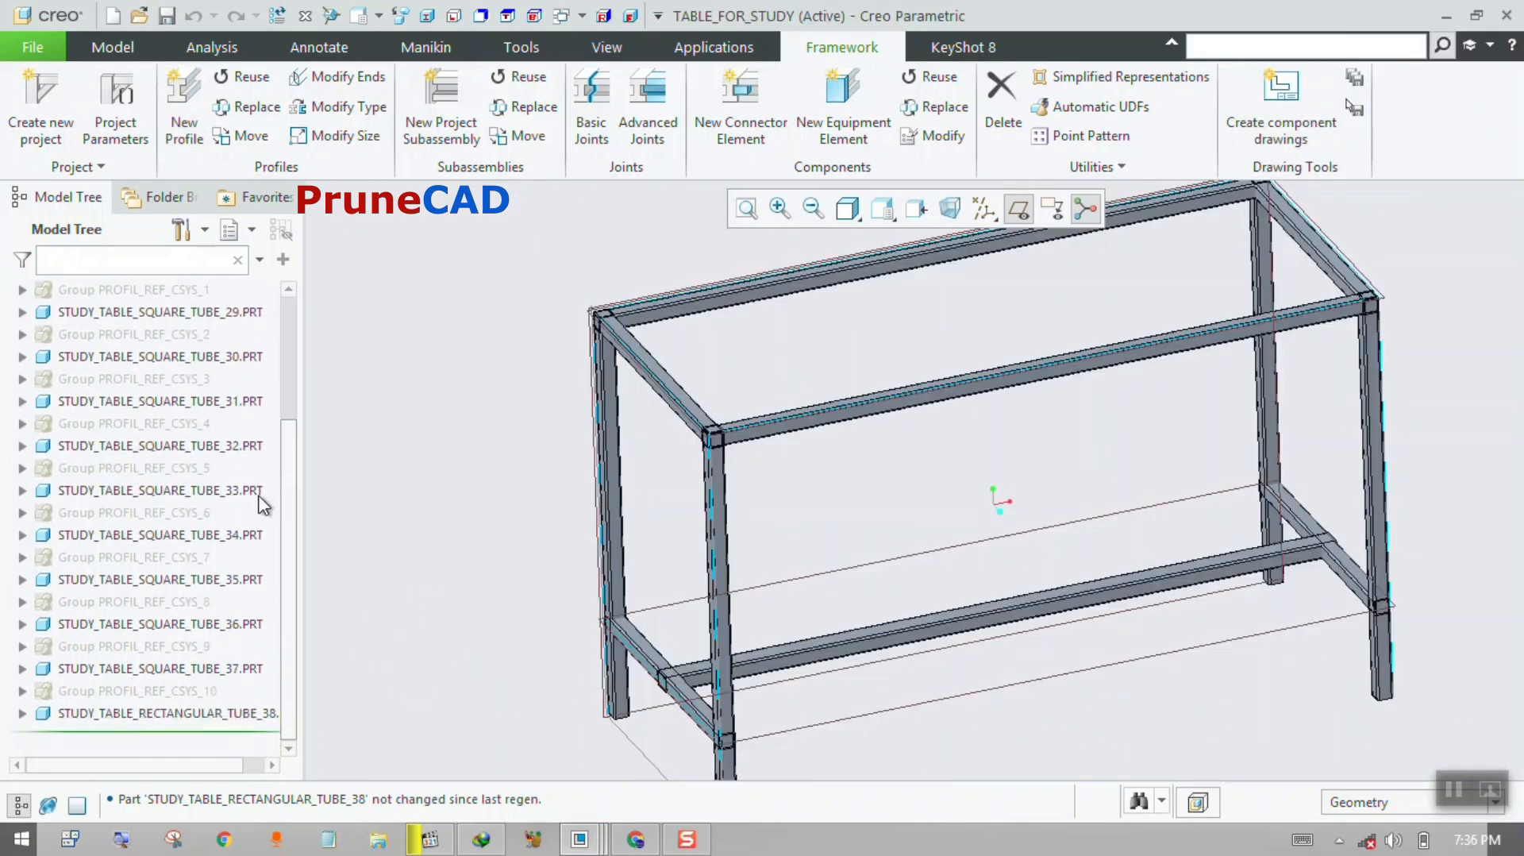
scroll(261, 502, up, 2)
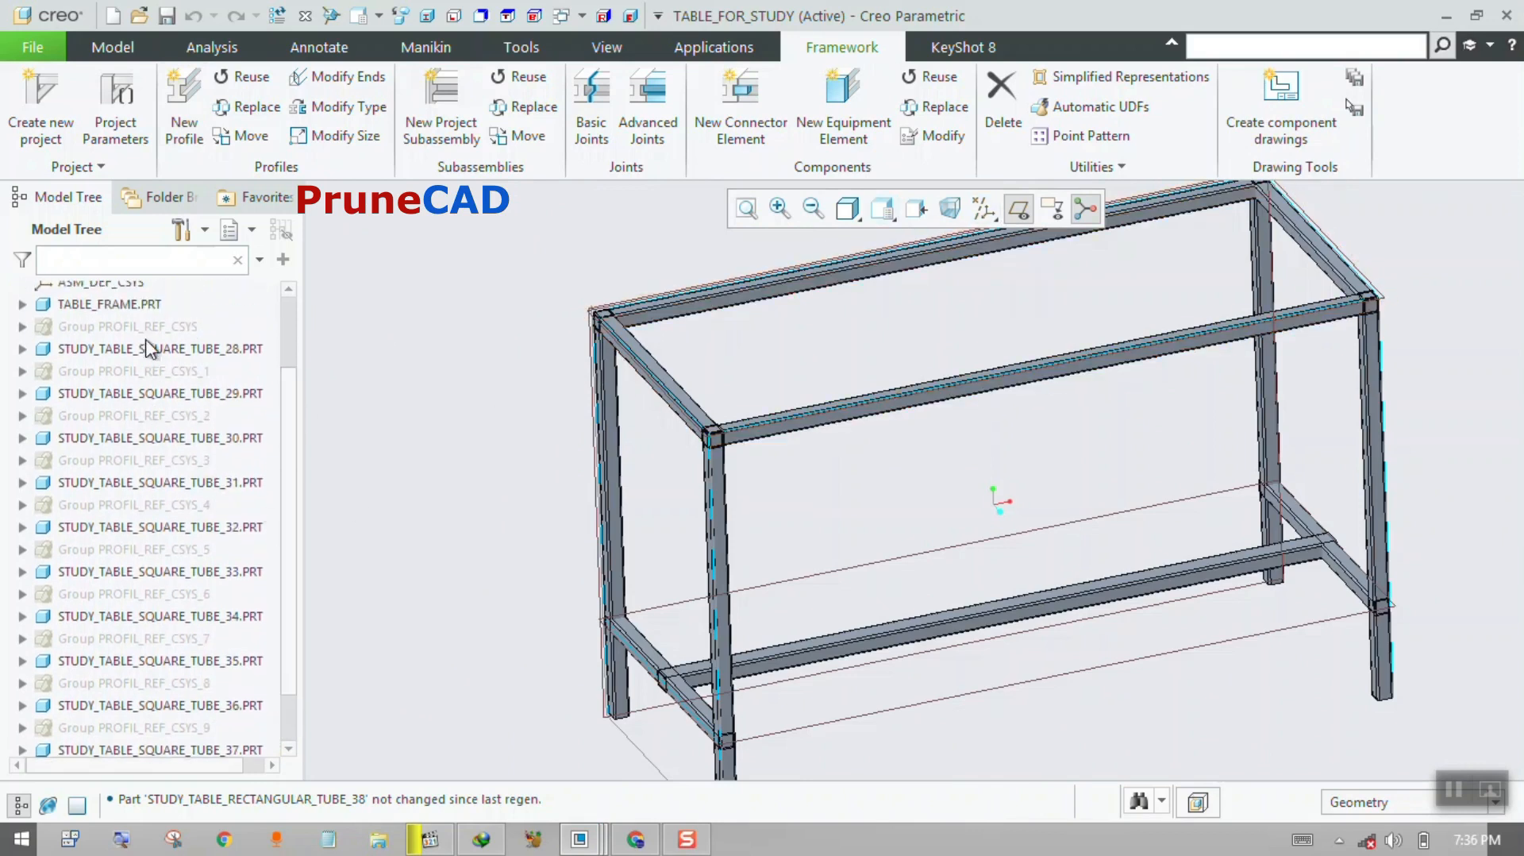
scroll(296, 409, up, 1)
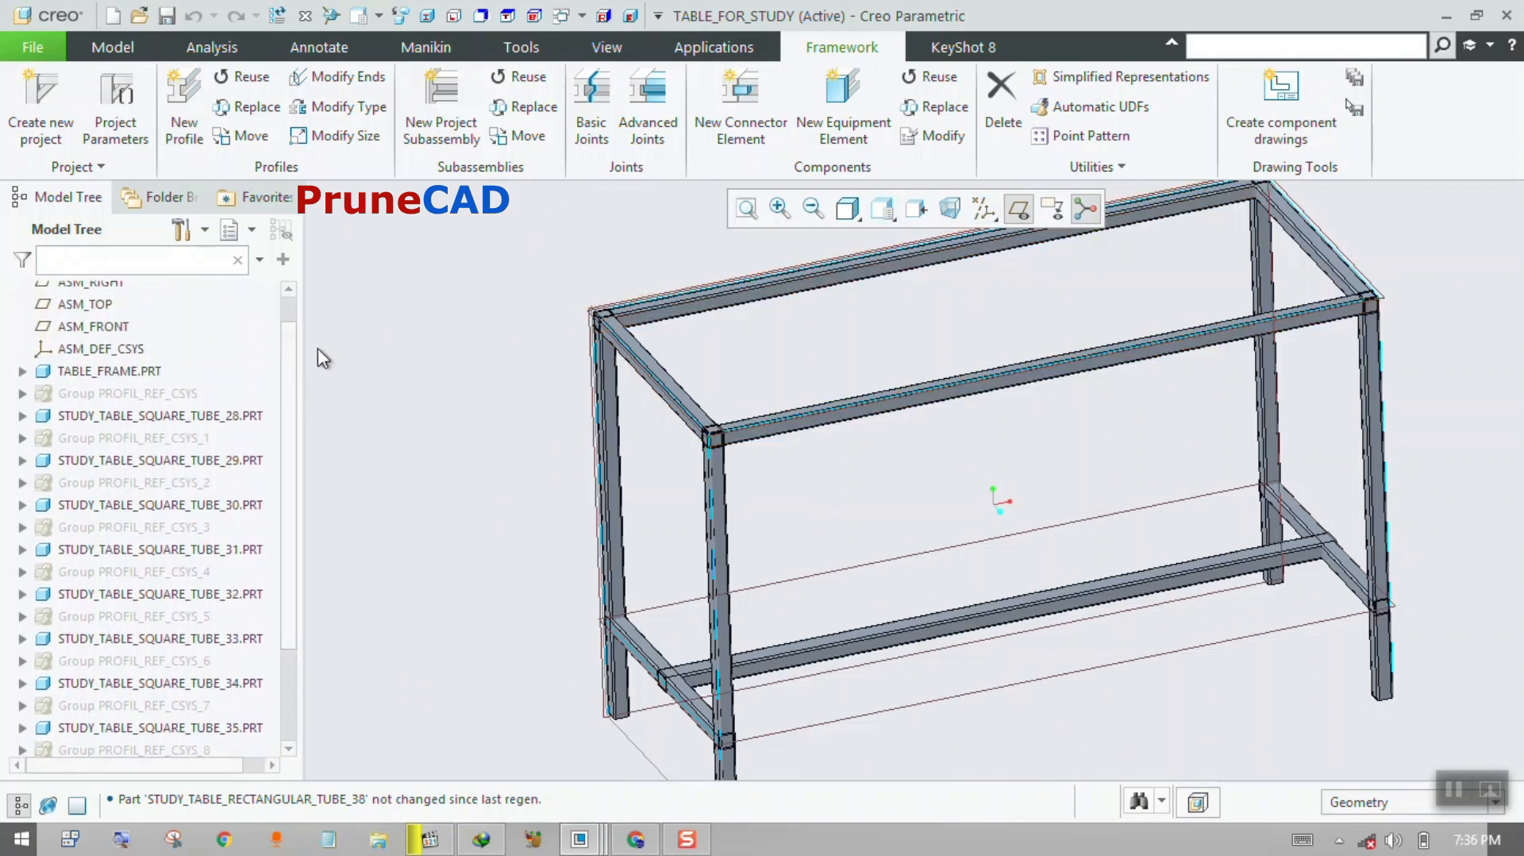
scroll(291, 358, up, 1)
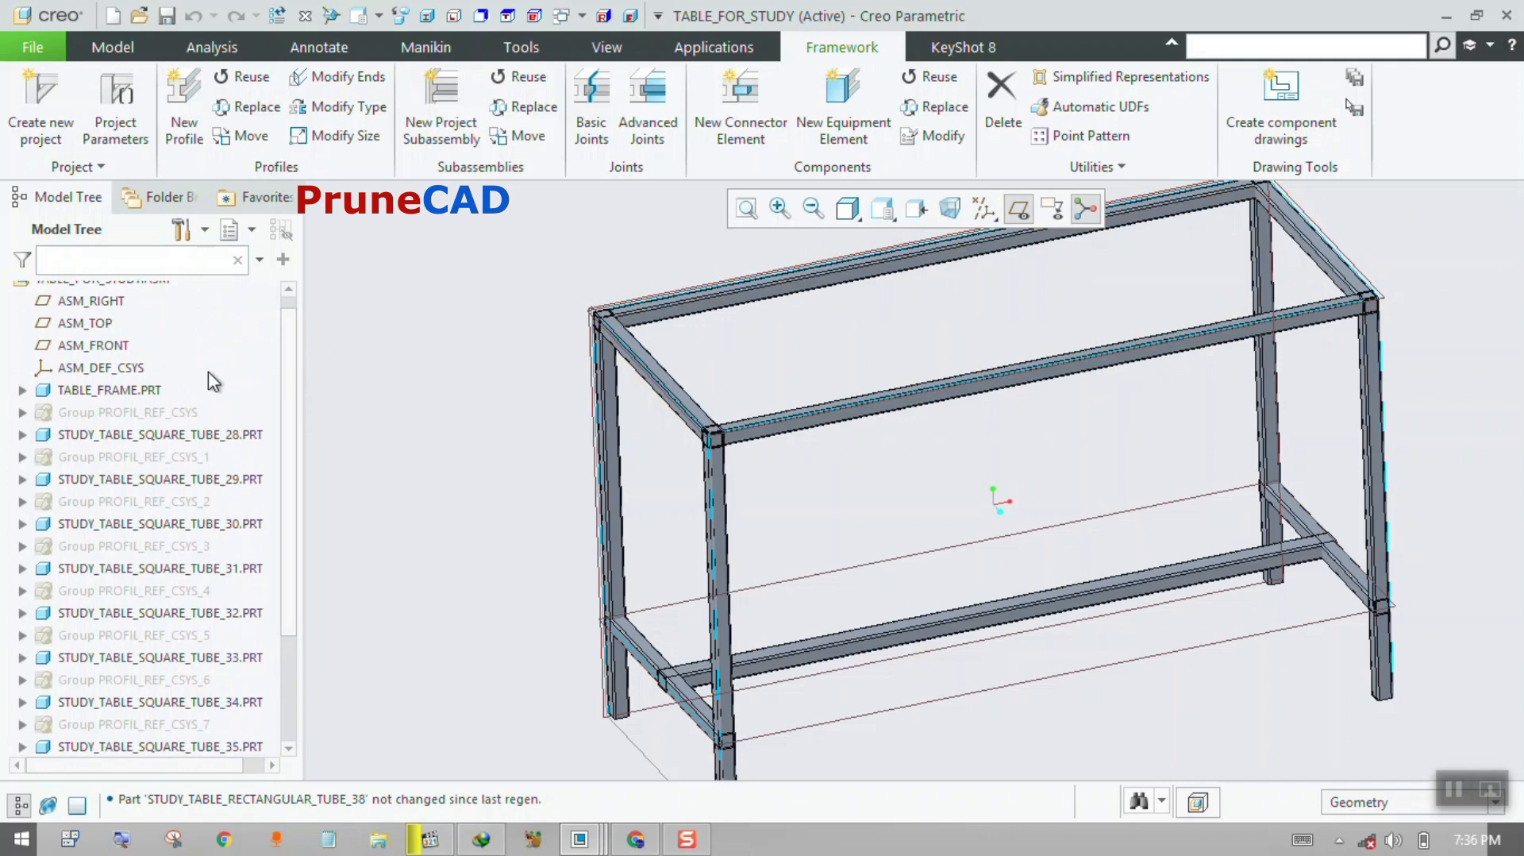
click(112, 393)
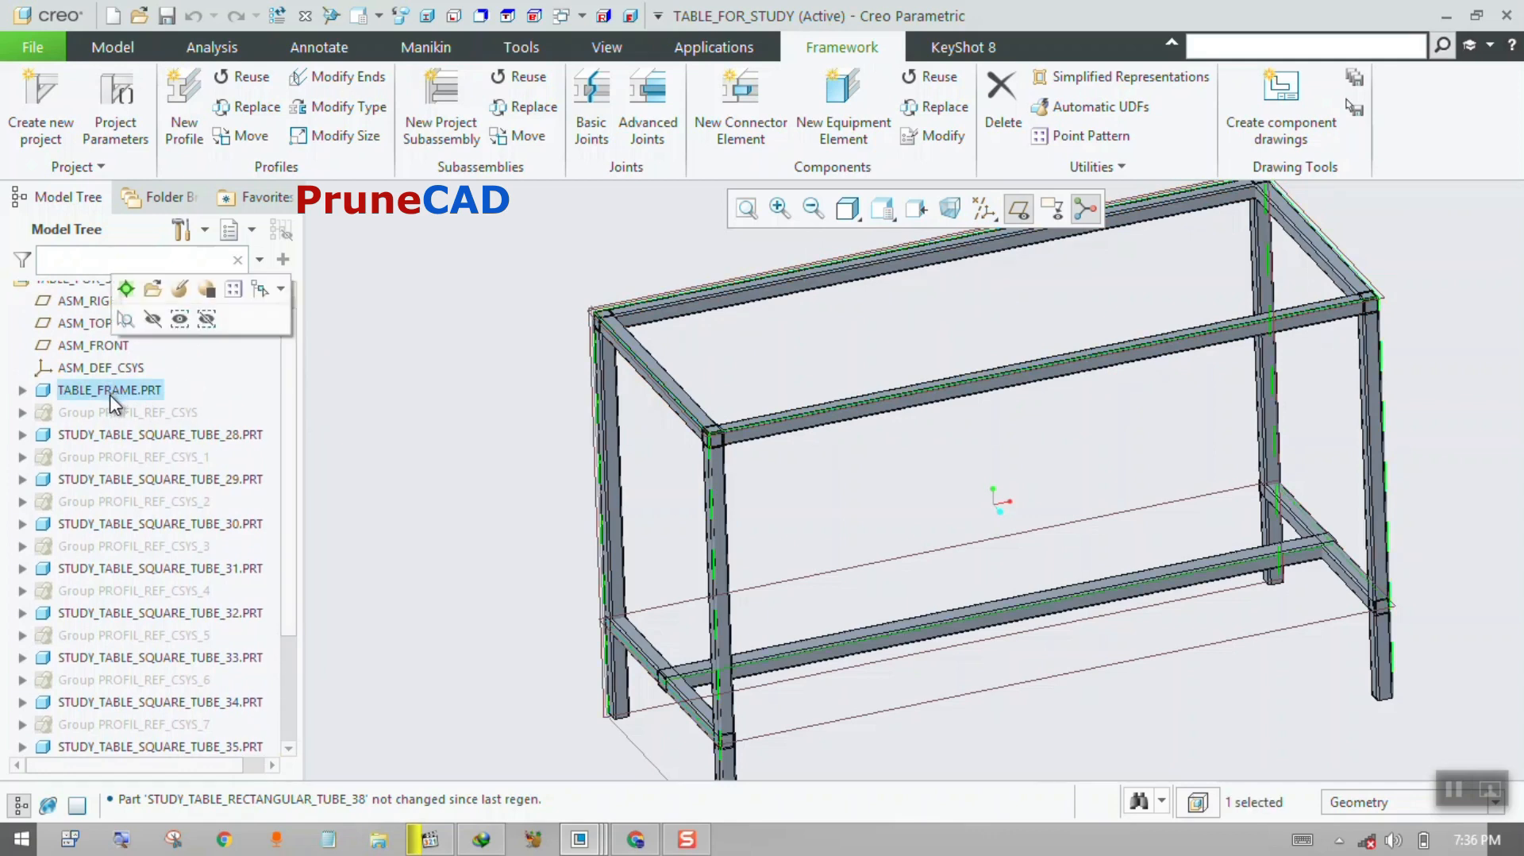
click(92, 439)
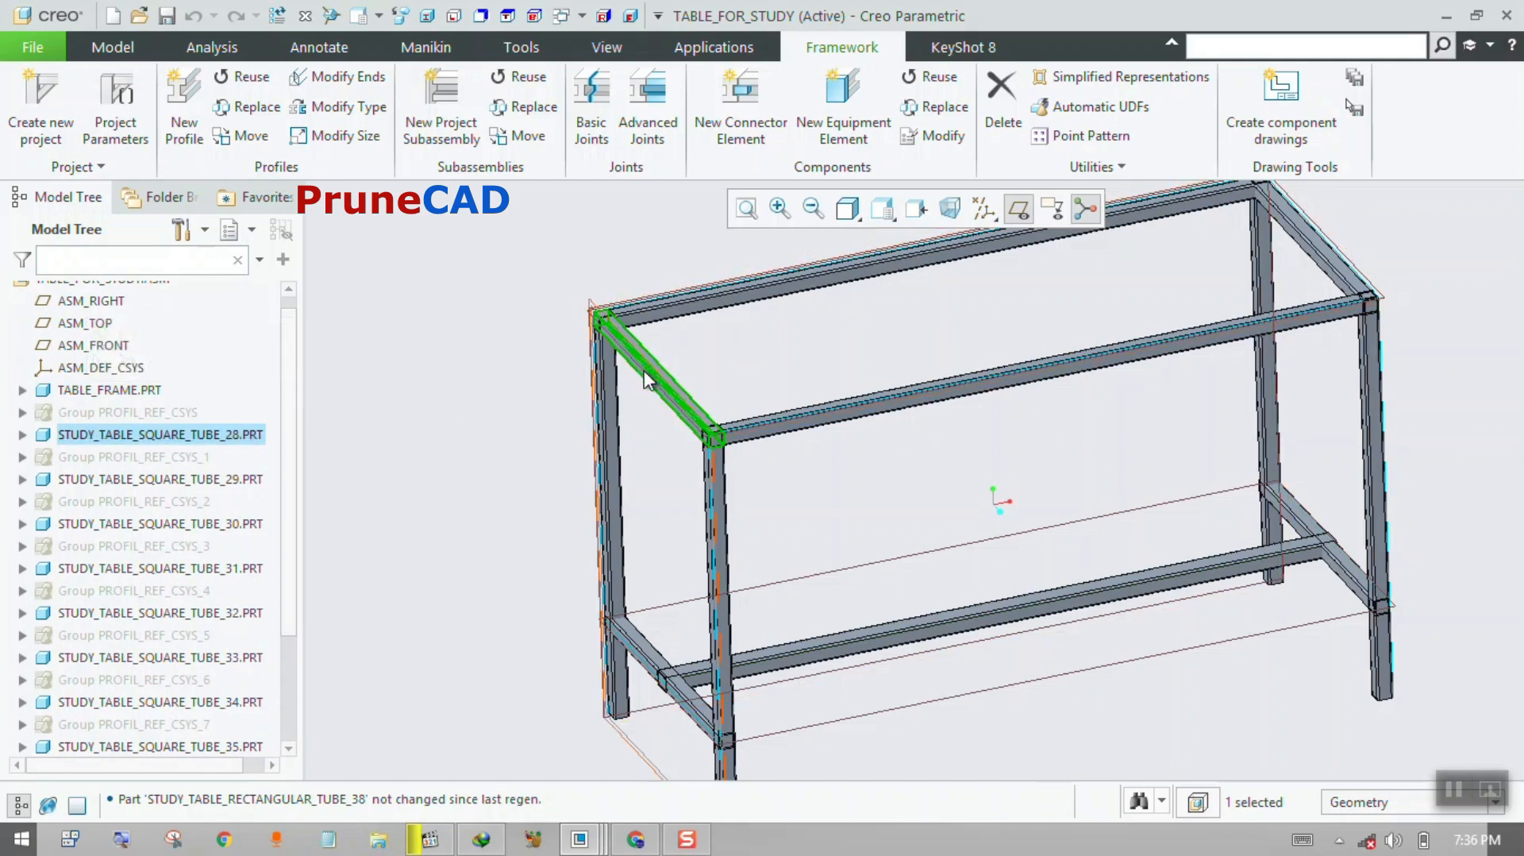
click(178, 479)
click(151, 567)
click(143, 614)
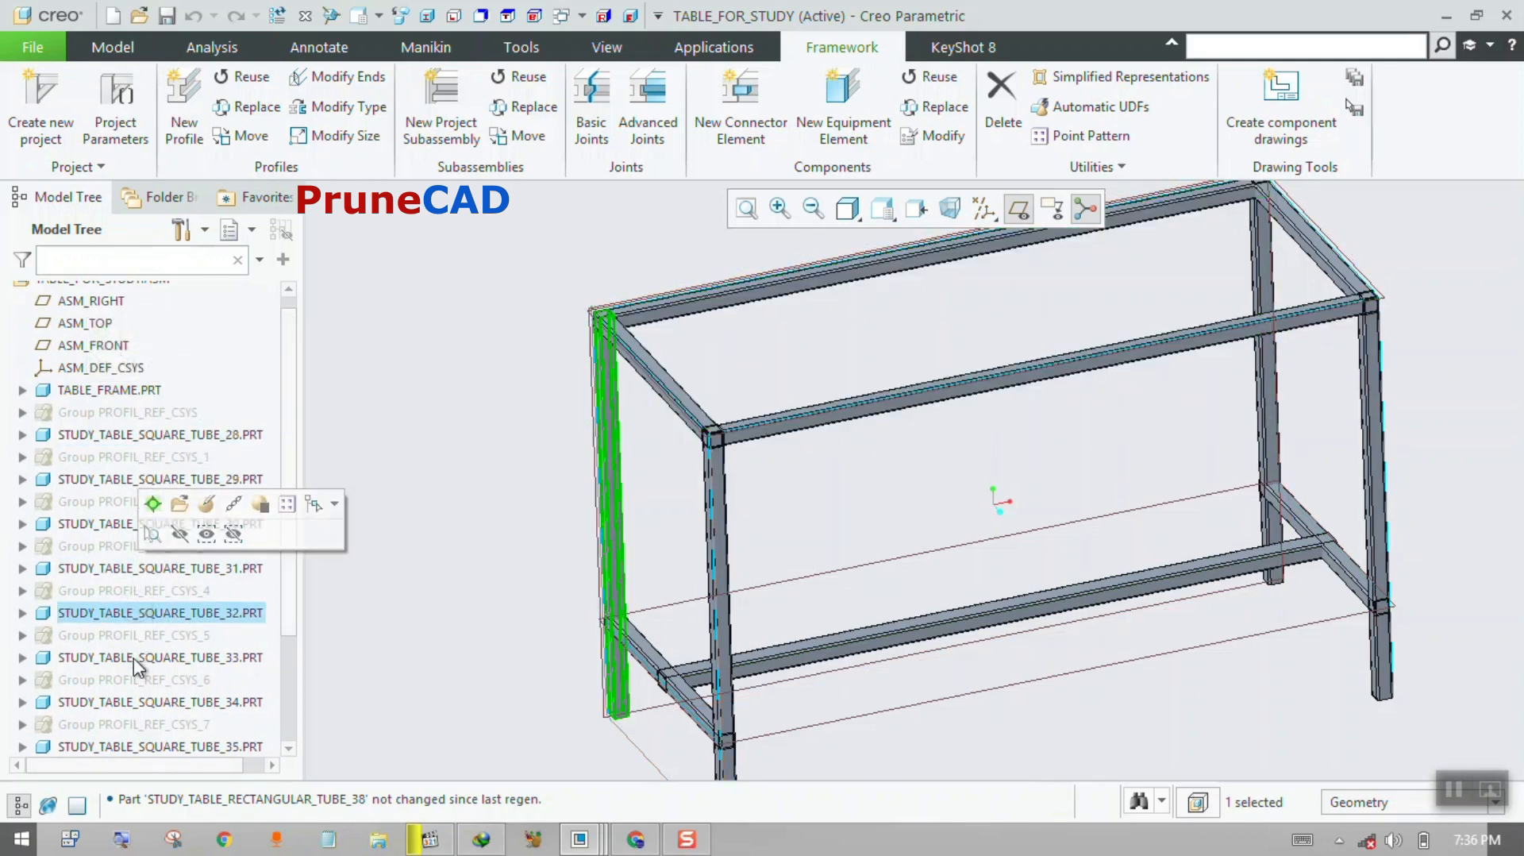
click(136, 659)
scroll(131, 710, down, 2)
click(483, 349)
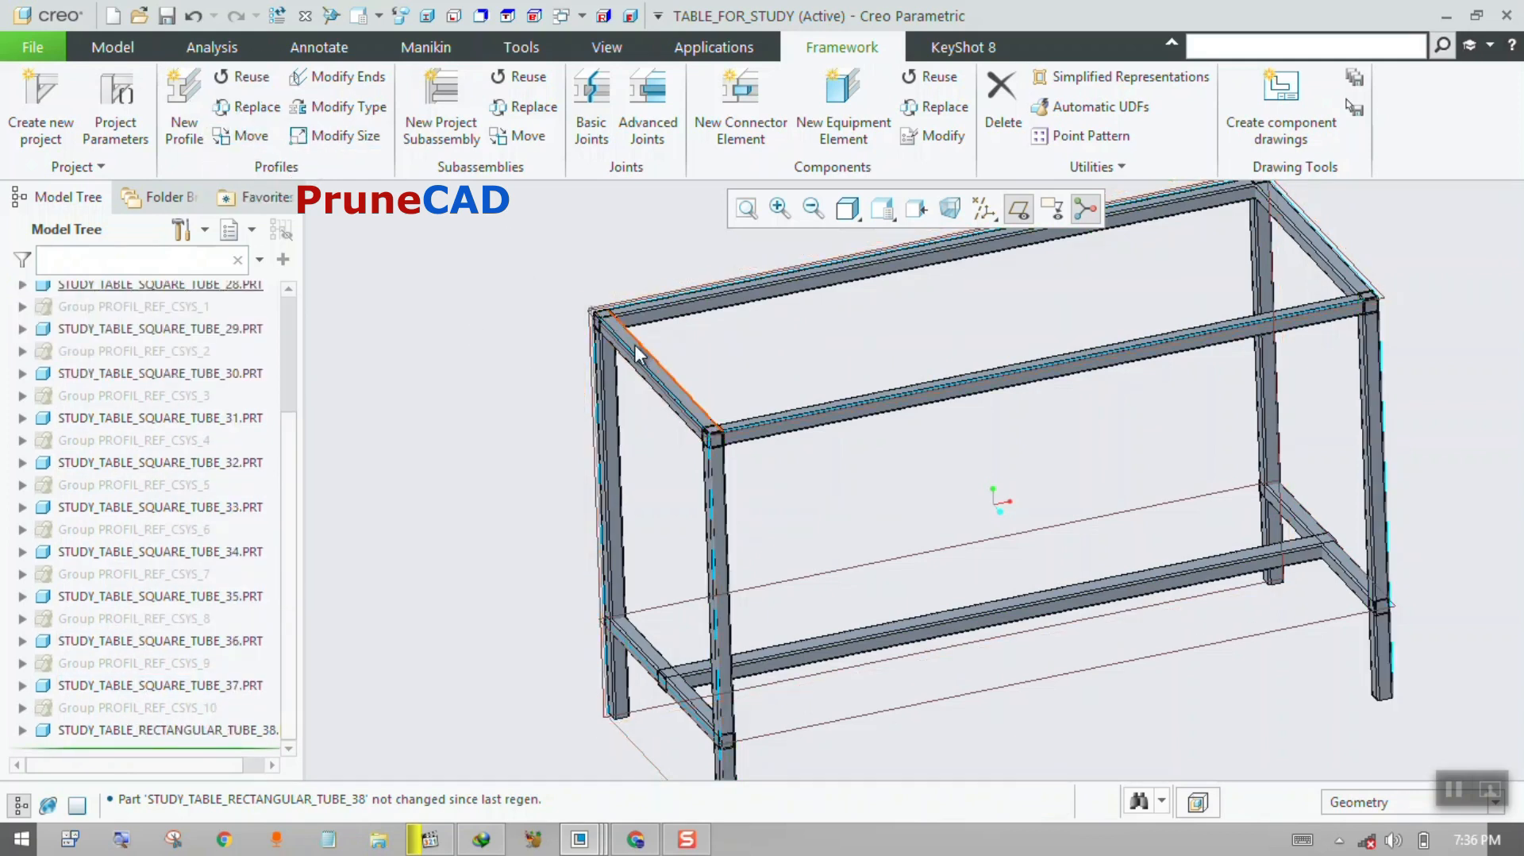
Try moving the short top tube at the frame's left end to the upper-right alignment point.
scroll(633, 397, up, 5)
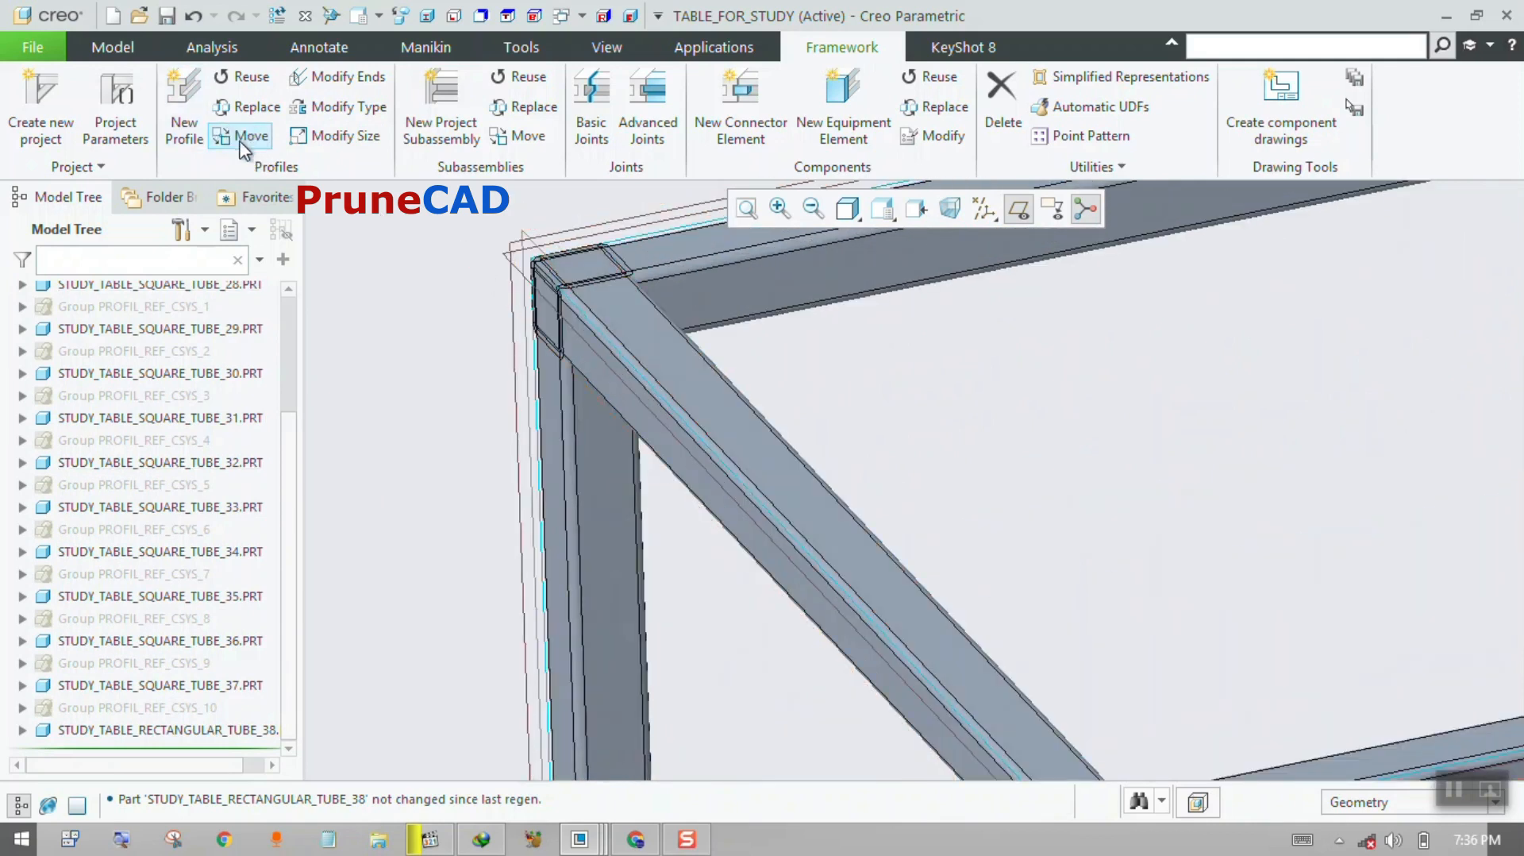
click(242, 142)
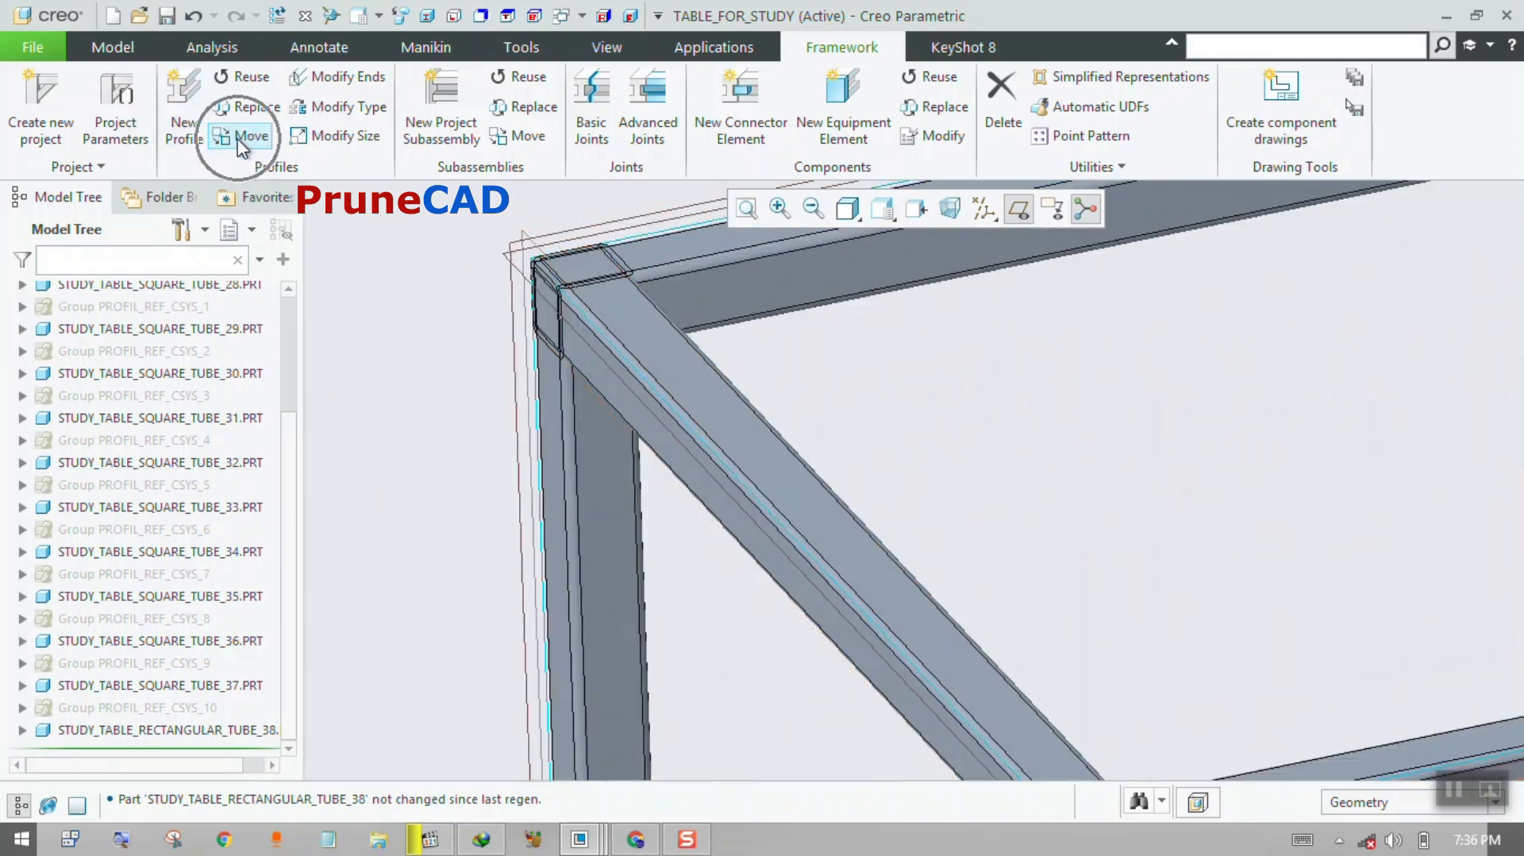
click(683, 381)
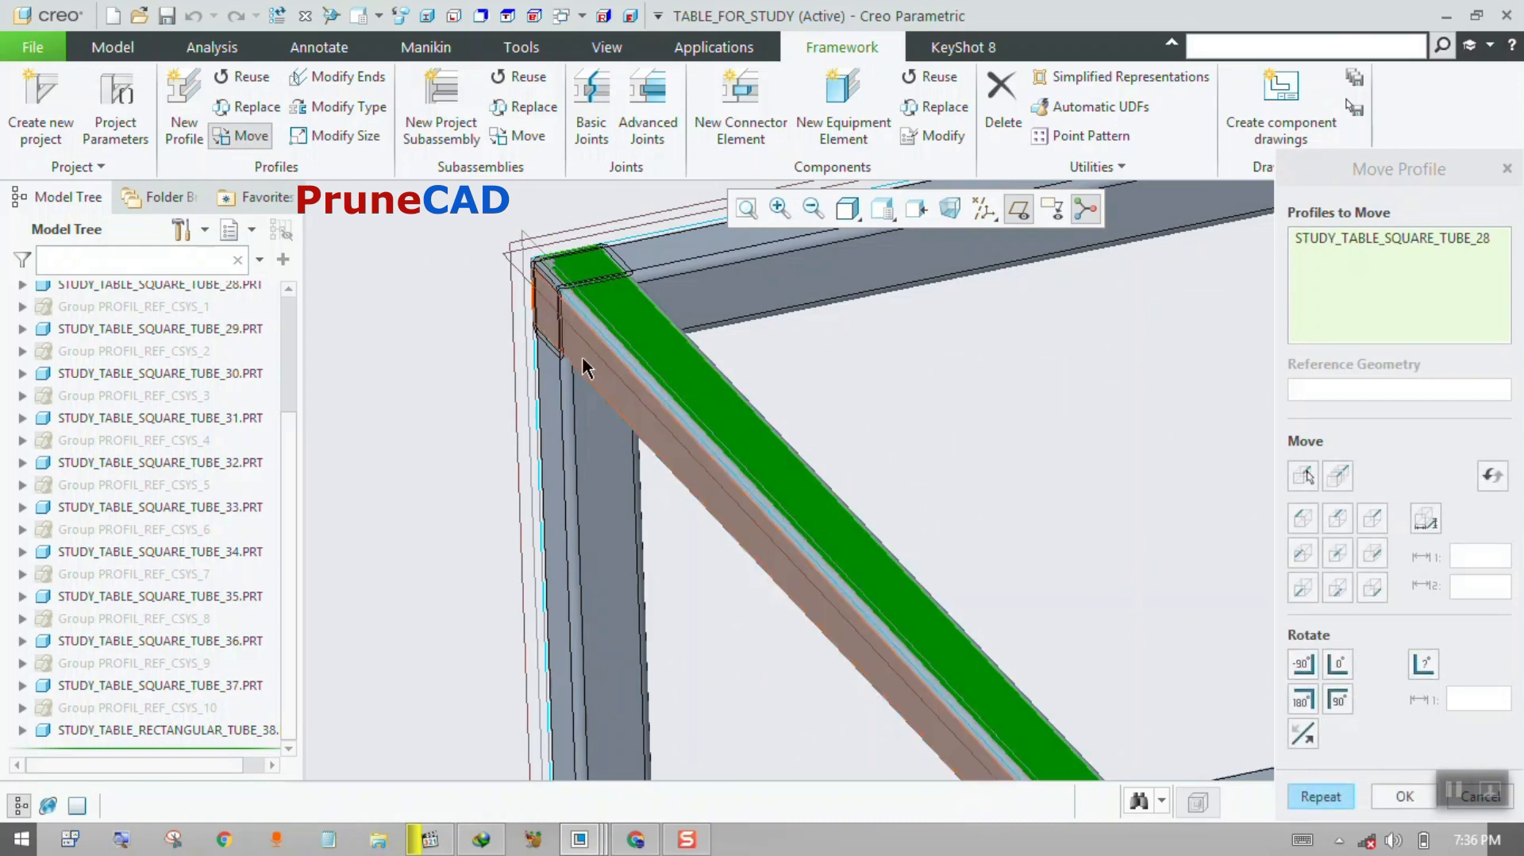
scroll(584, 367, up, 2)
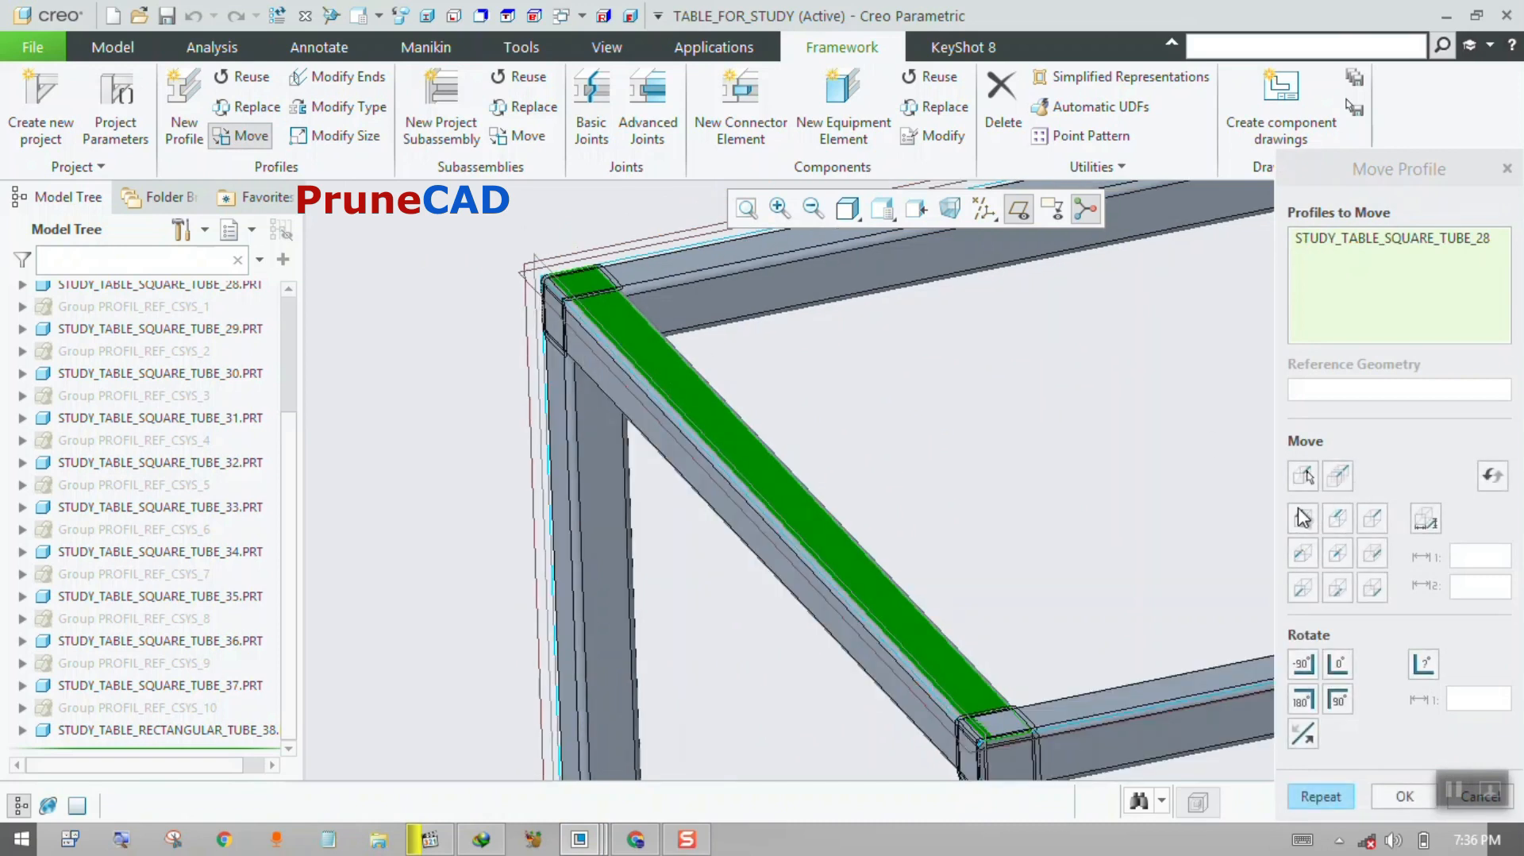
scroll(1233, 486, up, 2)
click(1371, 521)
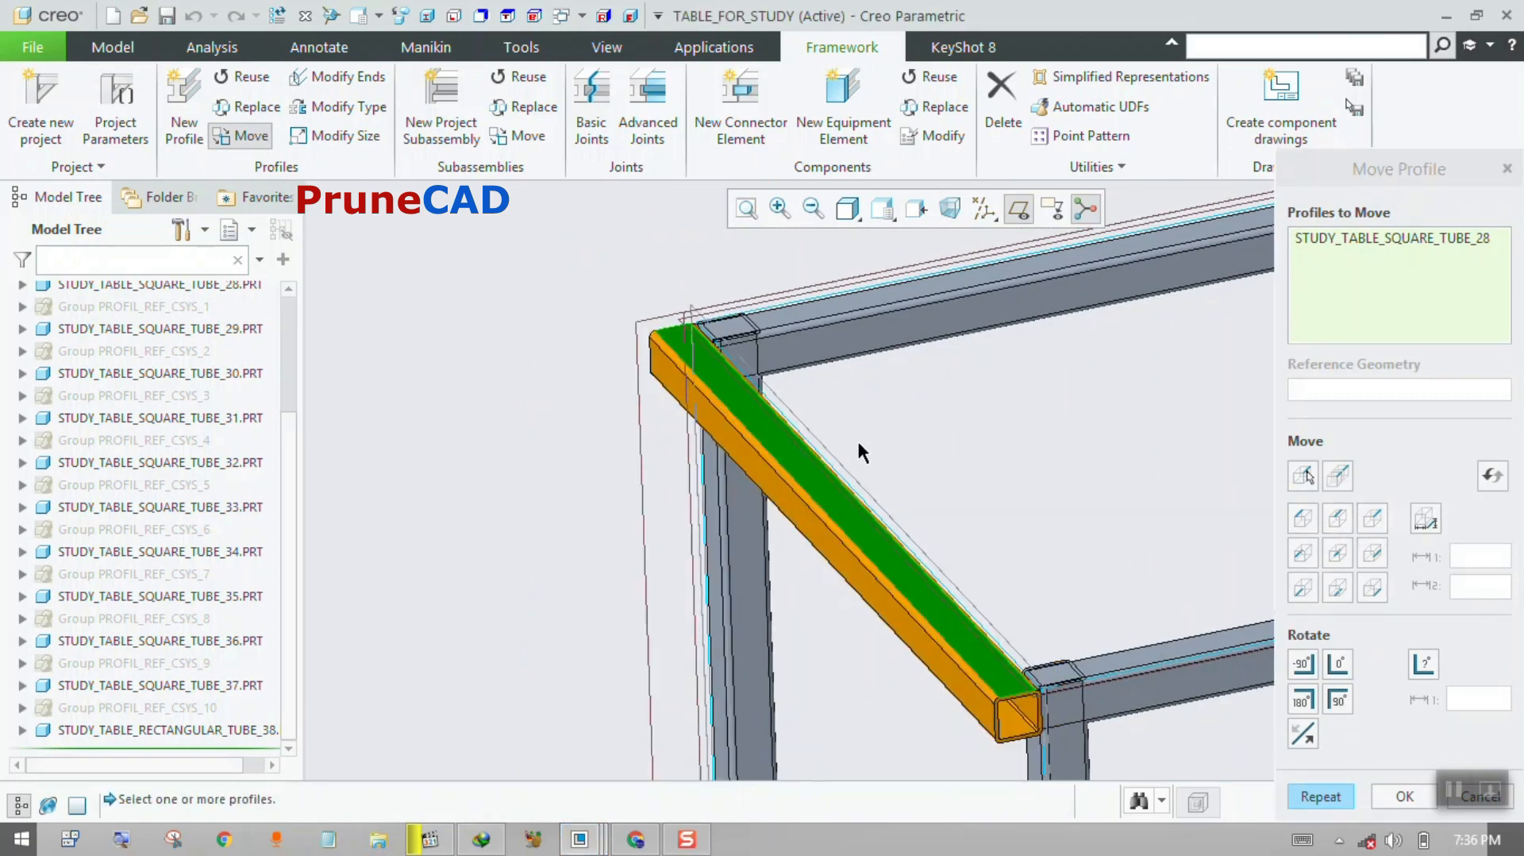
middle_drag(857, 453, 797, 454)
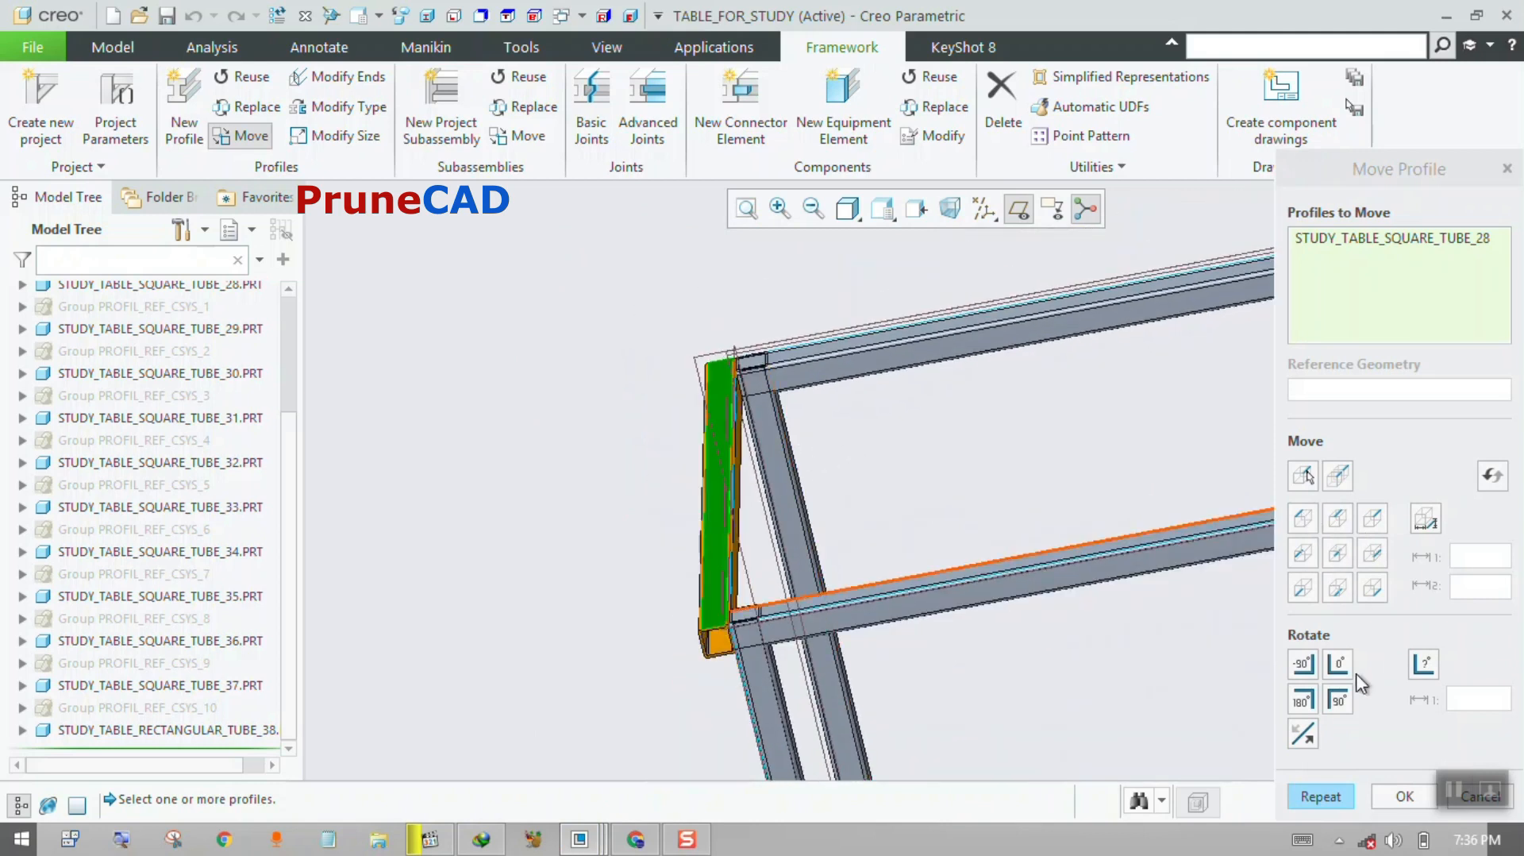
Align the short left top tube to the upper-left alignment point and accept the profile move.
click(1299, 521)
scroll(624, 438, up, 3)
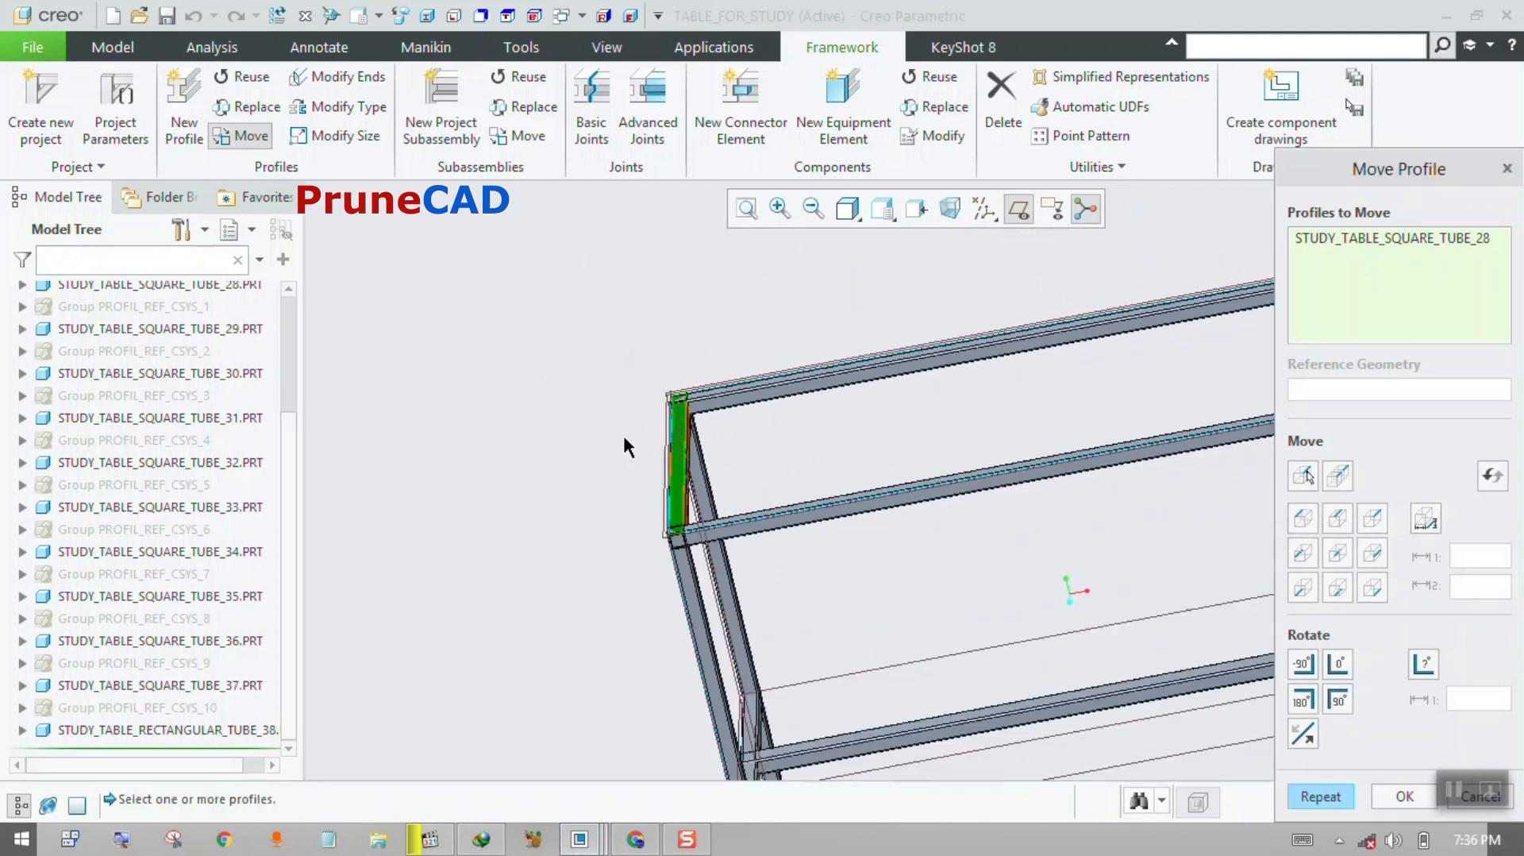
click(1399, 796)
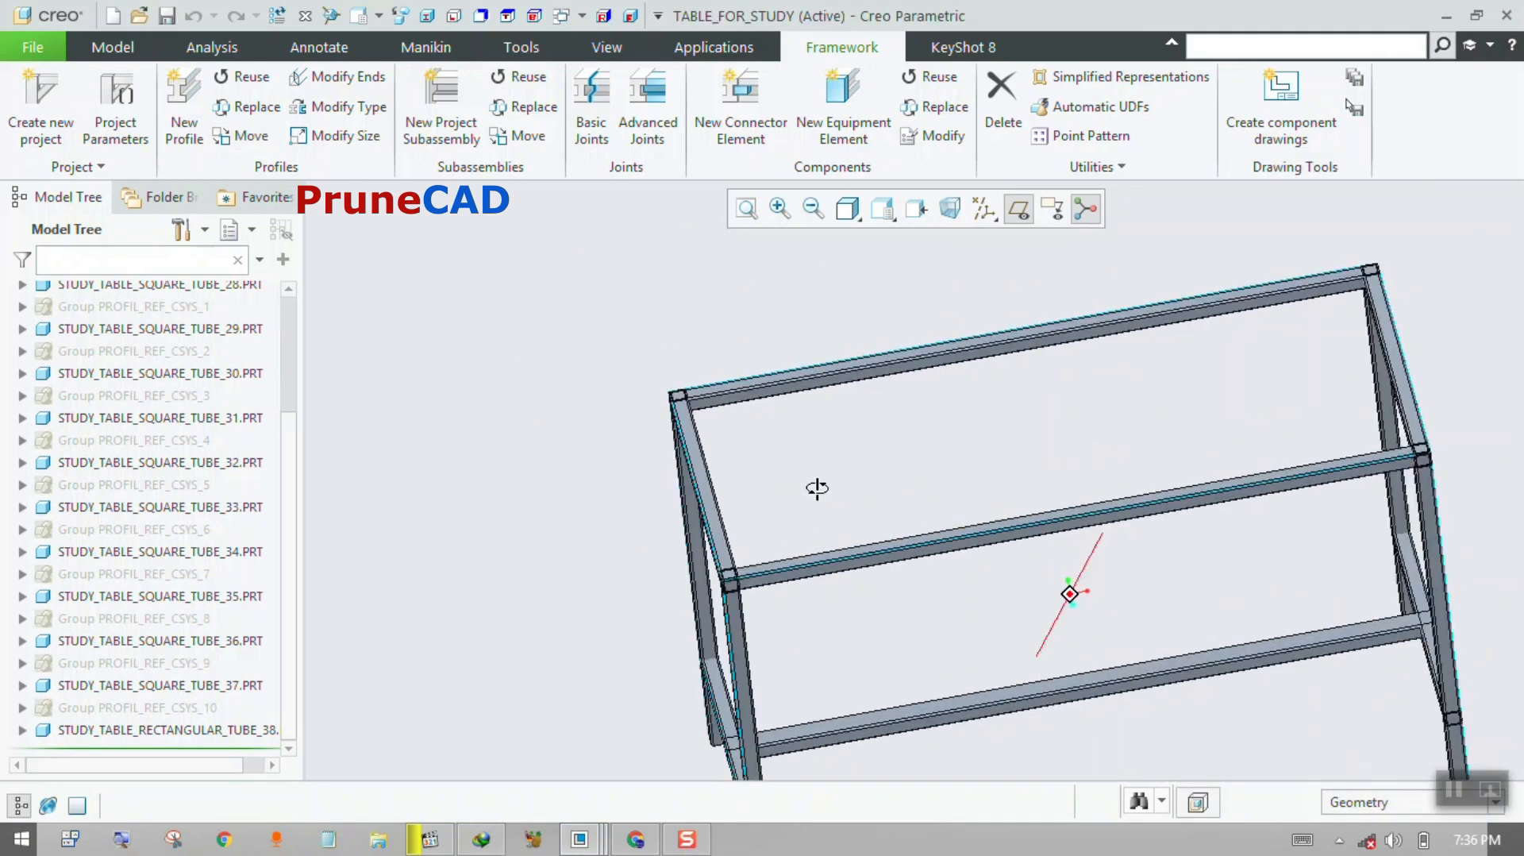
Start the Basic Joints command and display the model shaded with reflections.
scroll(779, 446, up, 3)
mouse_move(953, 508)
middle_down()
mouse_move(969, 519)
mouse_move(970, 500)
middle_up()
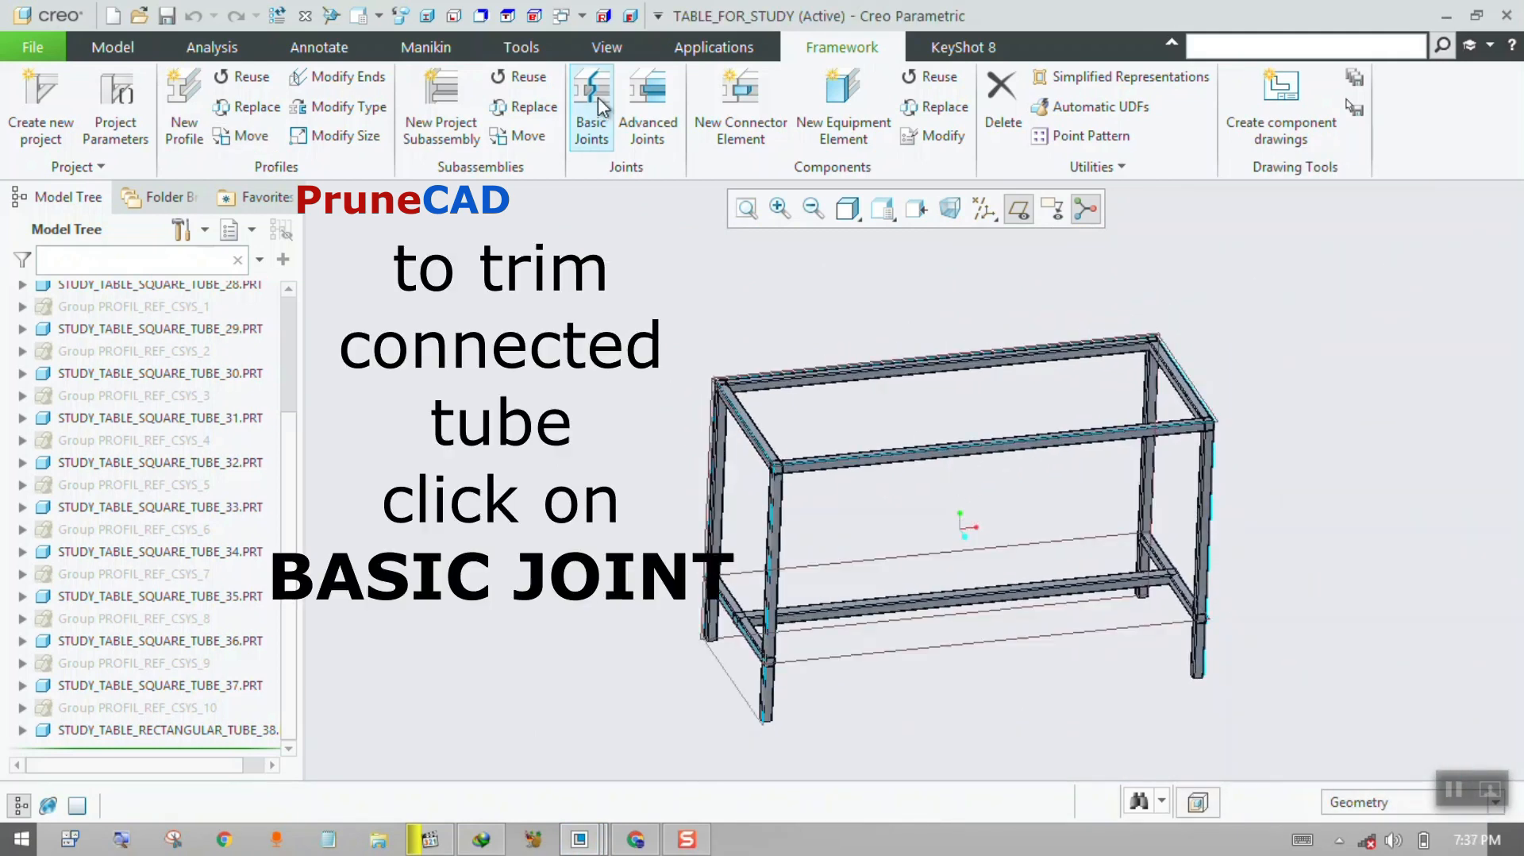
click(596, 119)
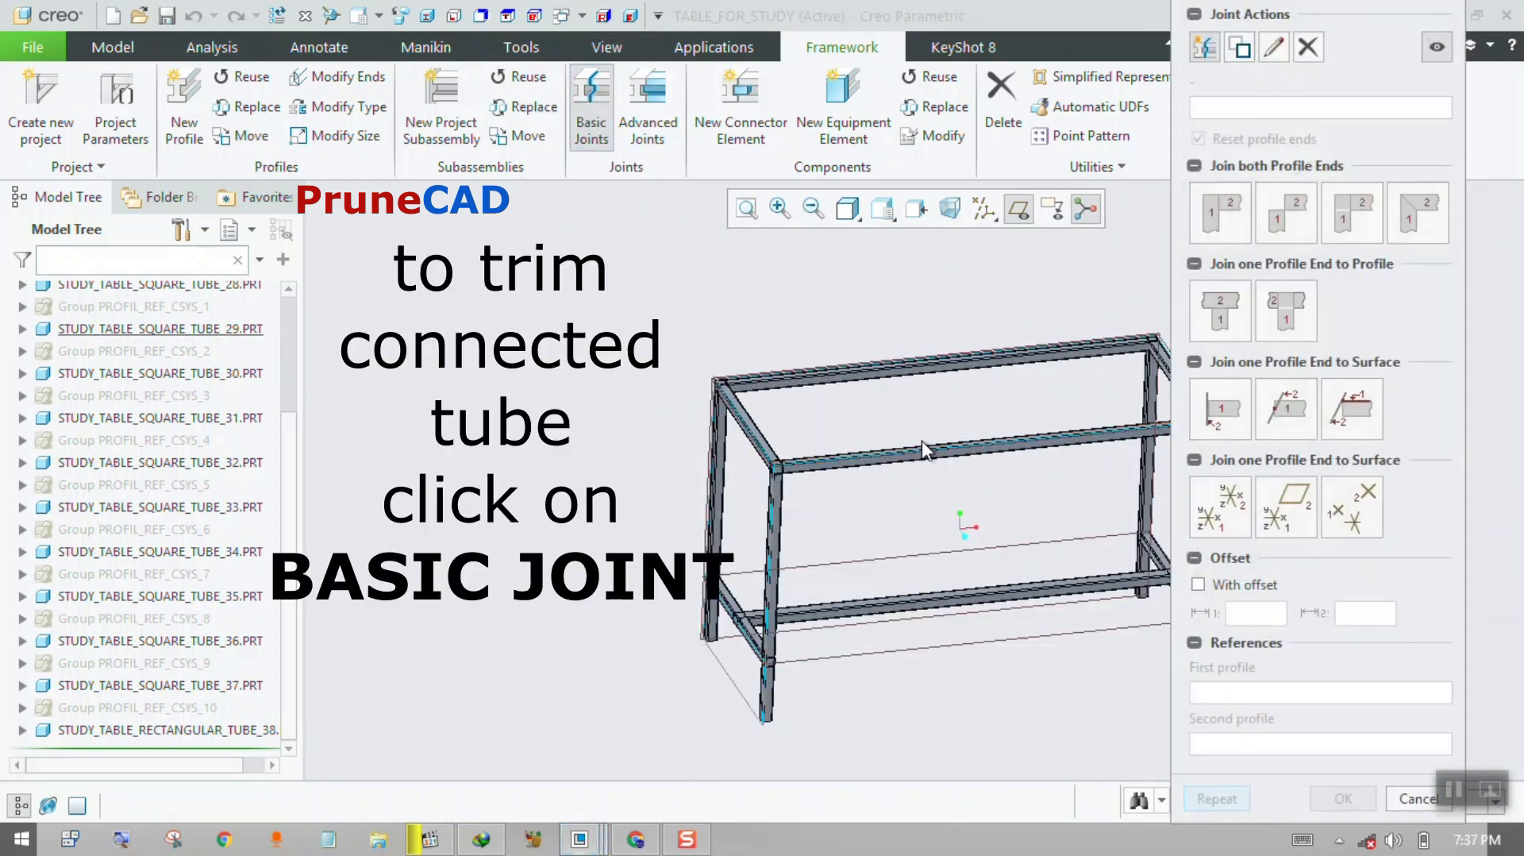
click(850, 218)
click(857, 238)
scroll(779, 482, down, 5)
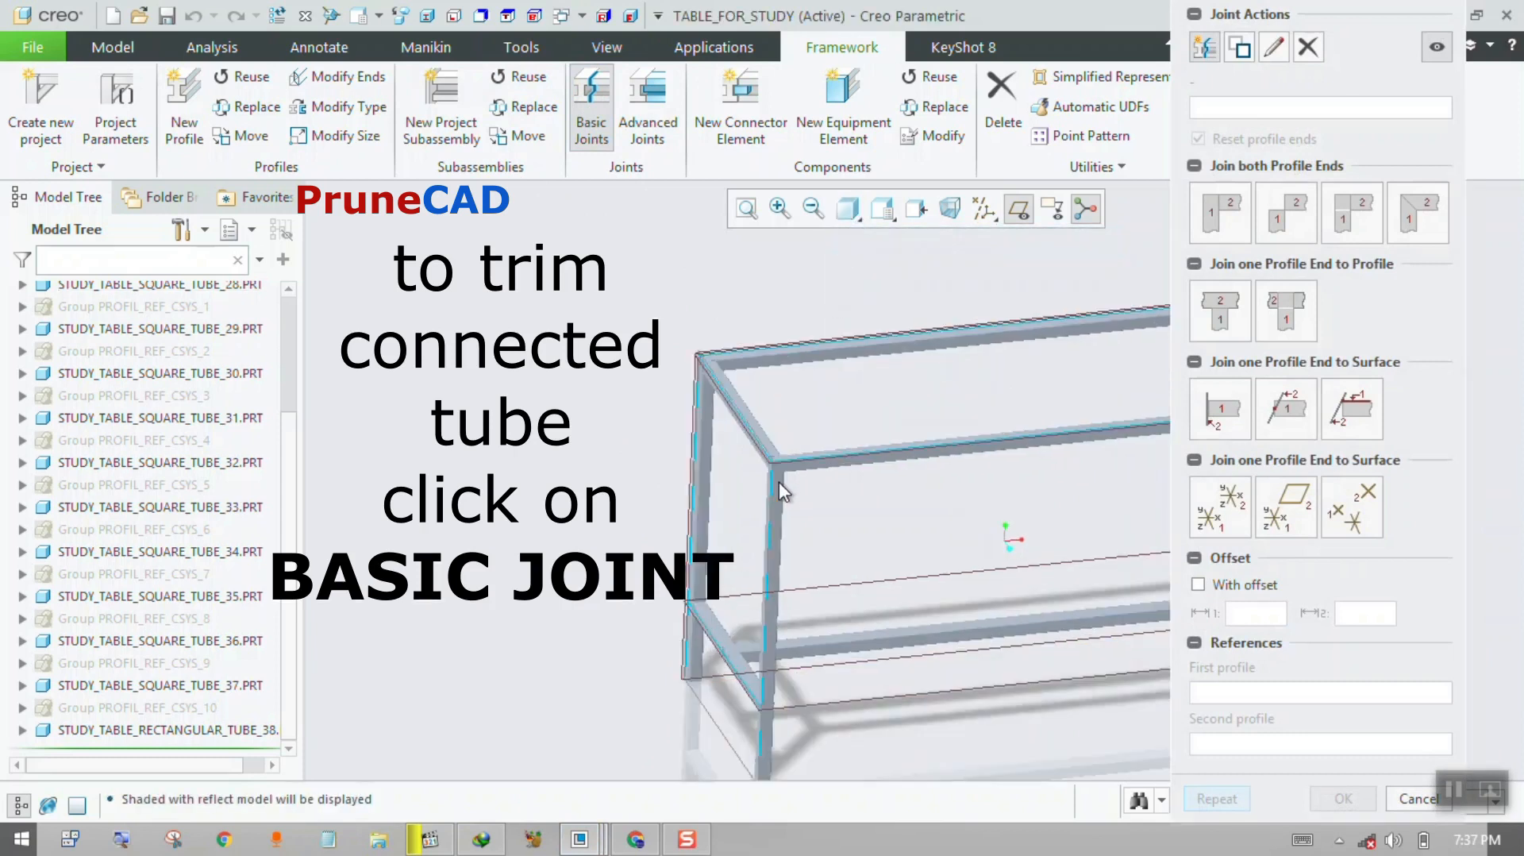
Hide the datum planes and set the model's display style to shaded with edges.
click(1019, 213)
middle_drag(898, 401, 946, 426)
scroll(946, 426, down, 3)
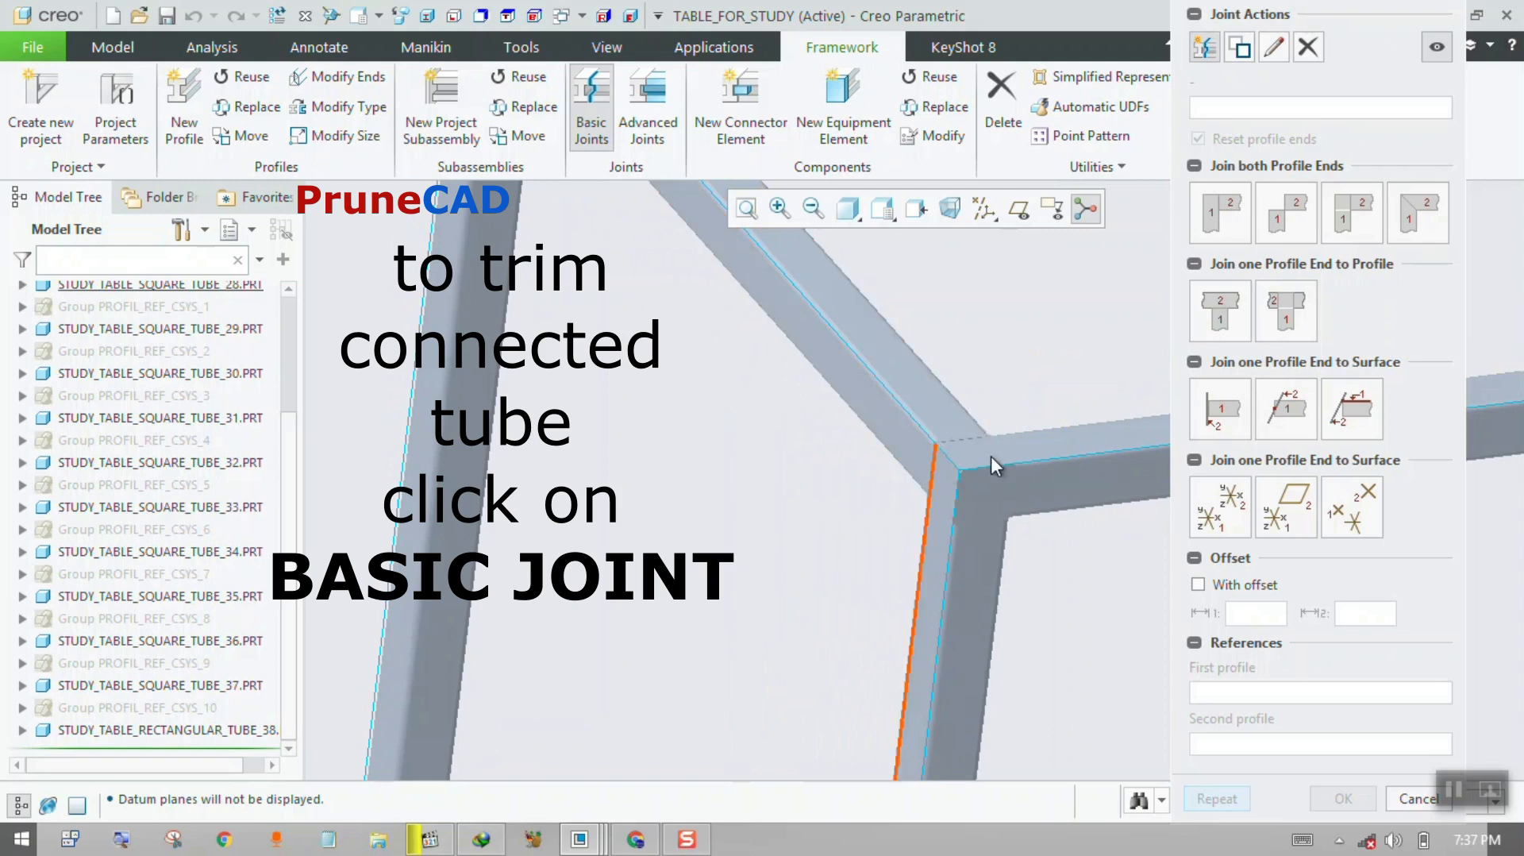
click(848, 211)
click(914, 270)
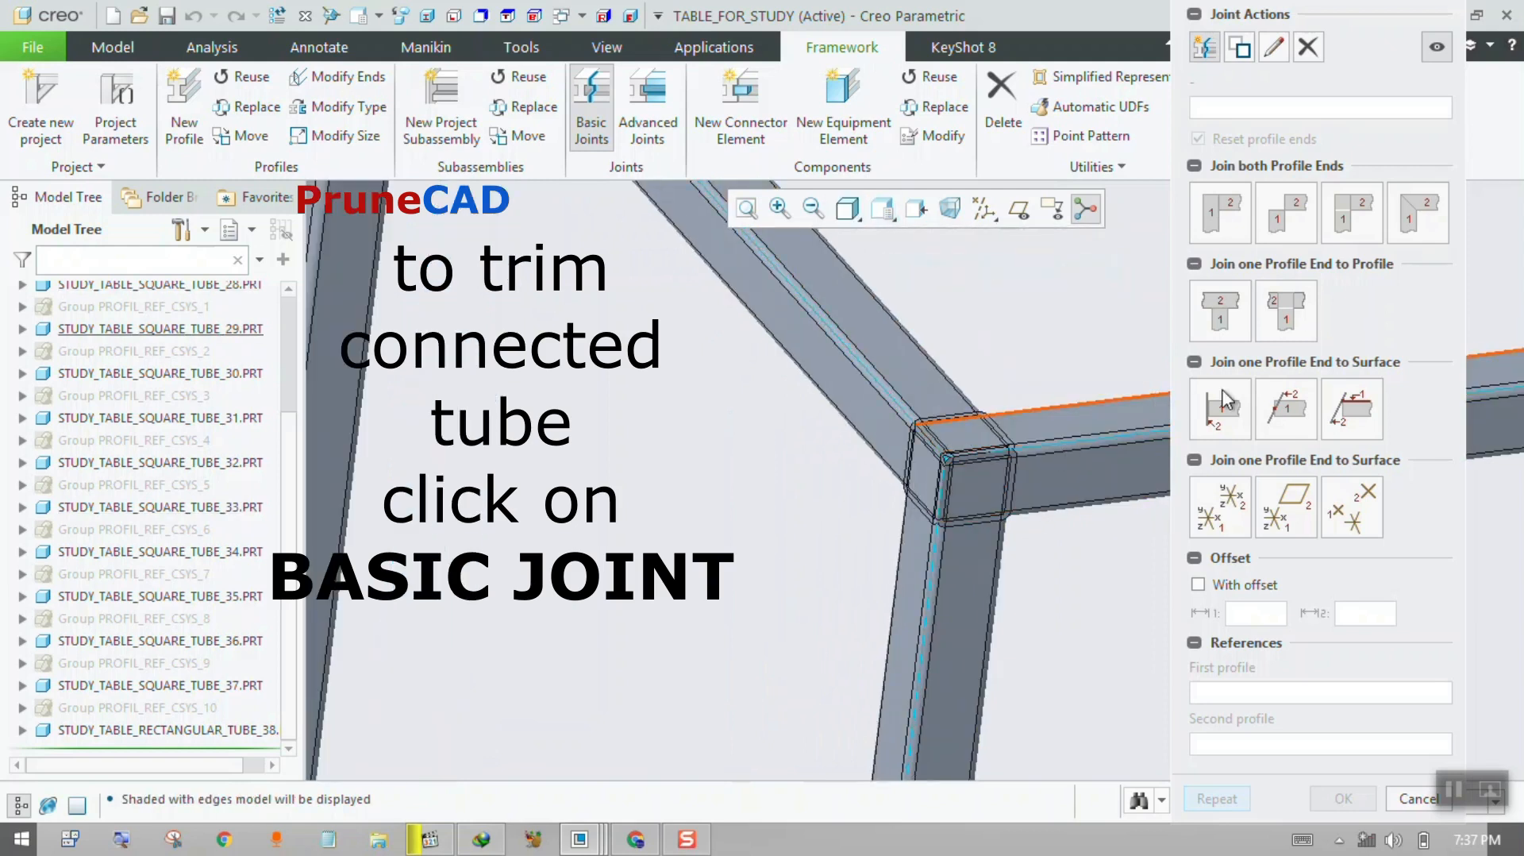
Create a mitre joint between the short left top tube and the long front top tube.
click(1418, 211)
click(927, 387)
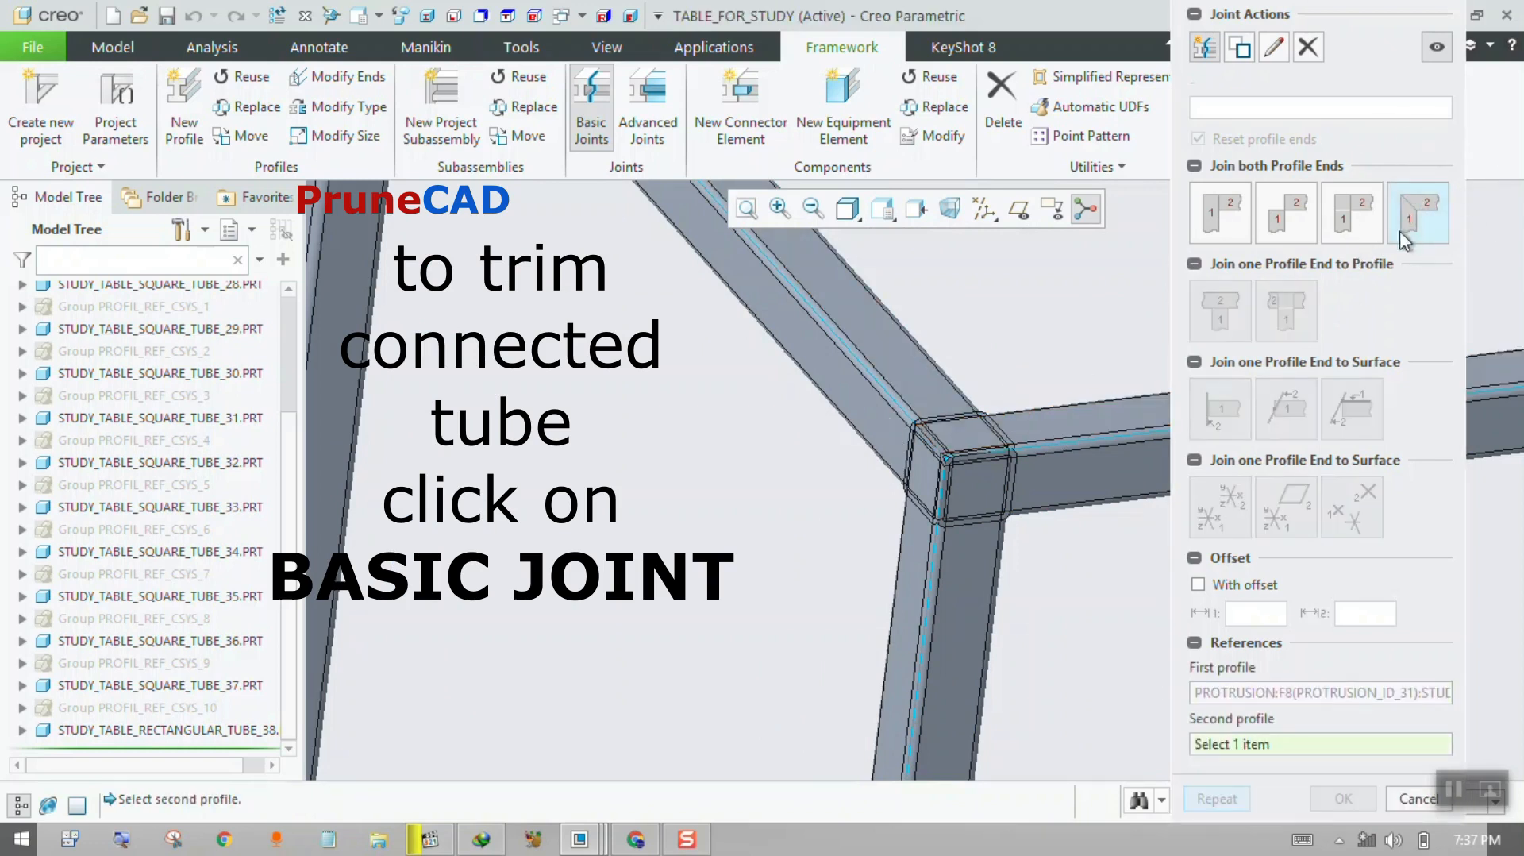
click(994, 444)
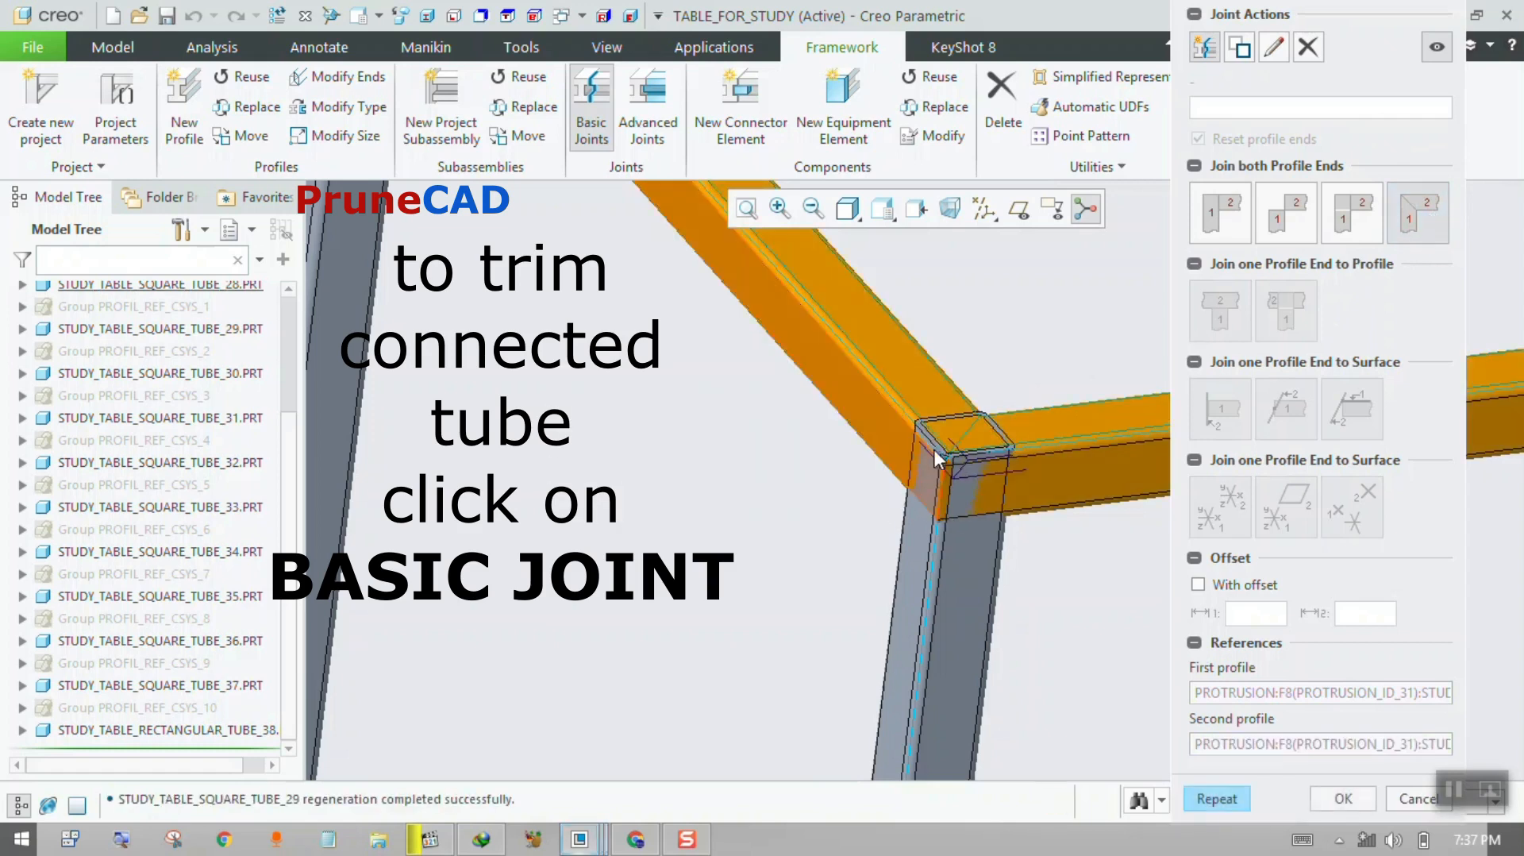
Repeat the mitre joint between the short left top tube and the long rear top tube.
scroll(820, 663, down, 5)
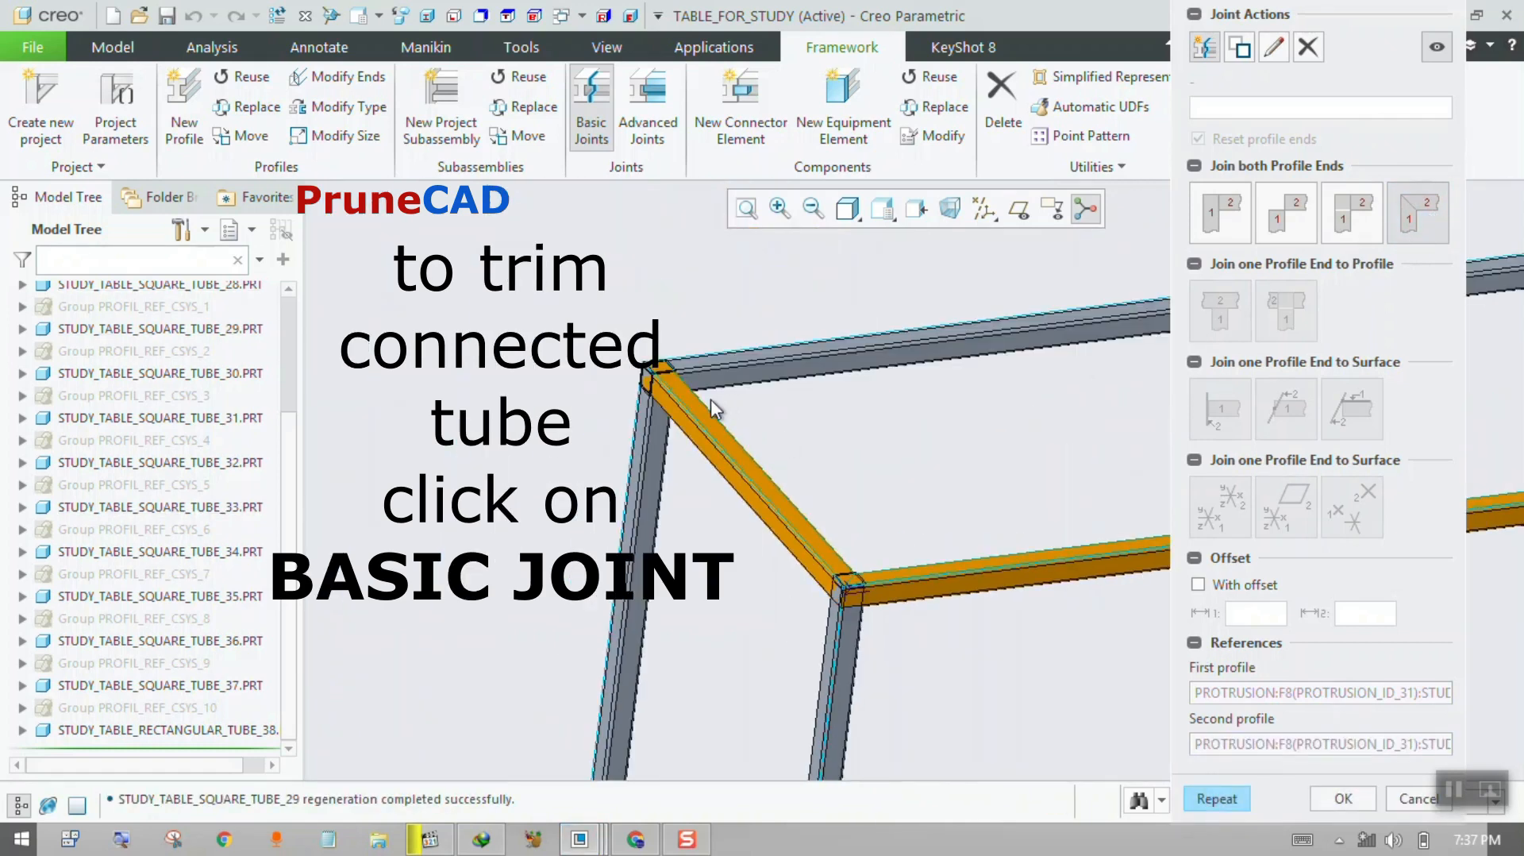
click(1217, 798)
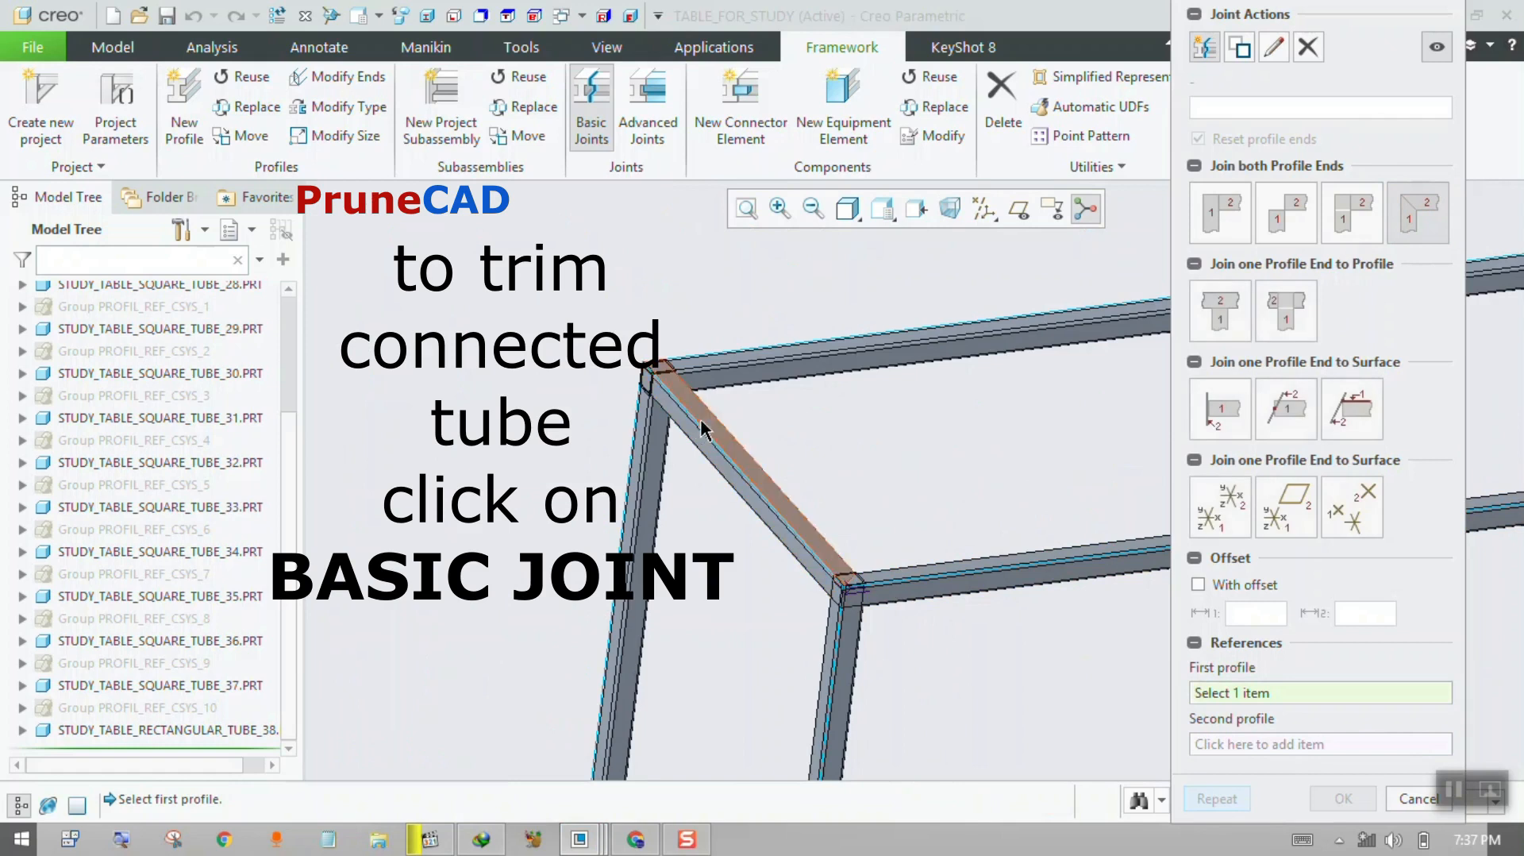
click(702, 429)
click(705, 368)
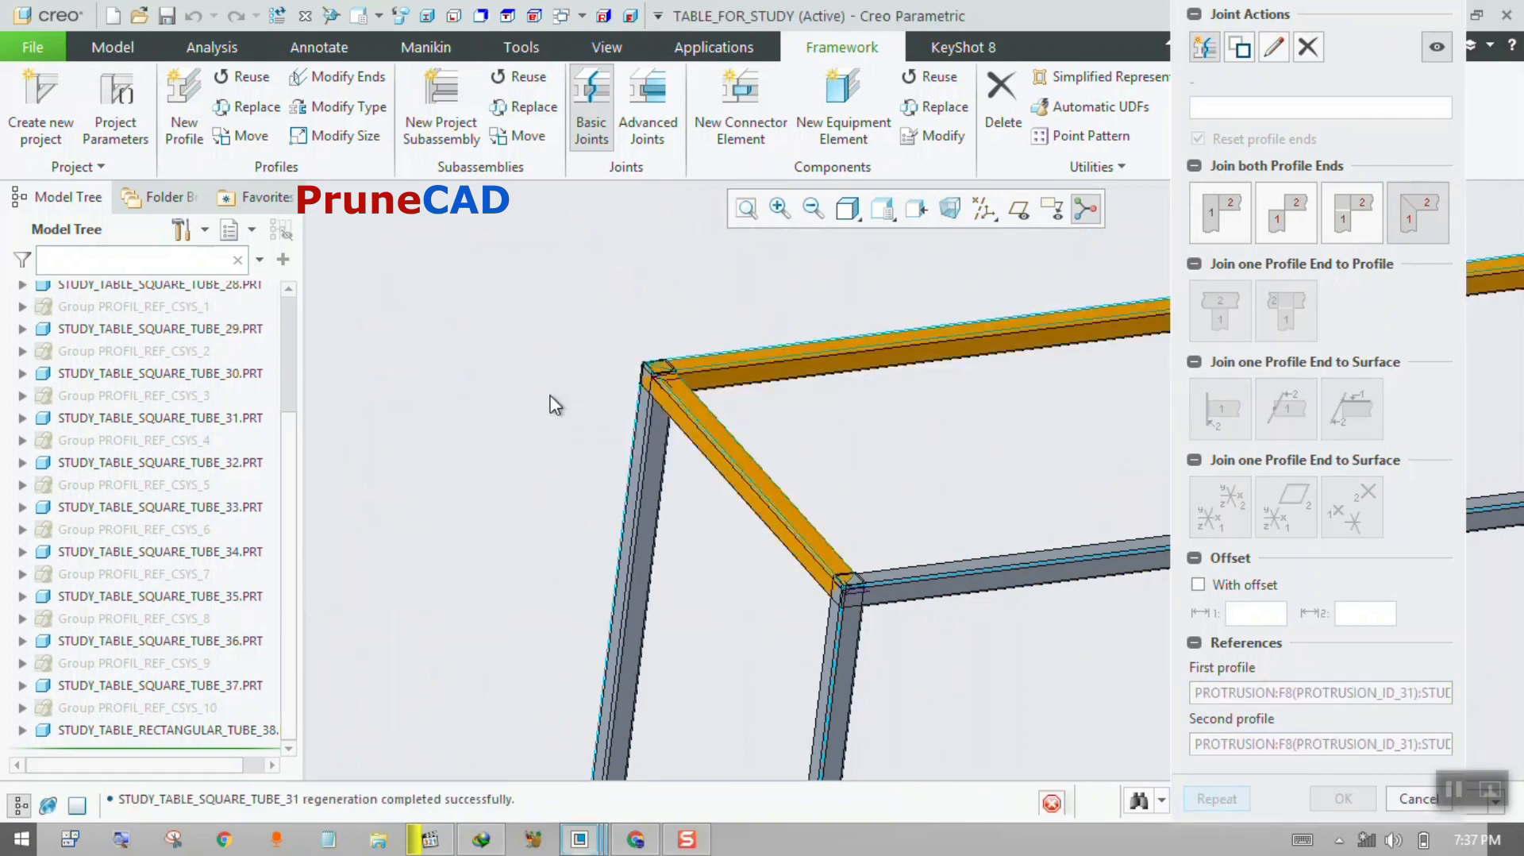
Repeat the mitre joint at the rear right corner, between the long rear and short right top tubes.
scroll(554, 405, down, 4)
scroll(1048, 357, up, 6)
click(1243, 798)
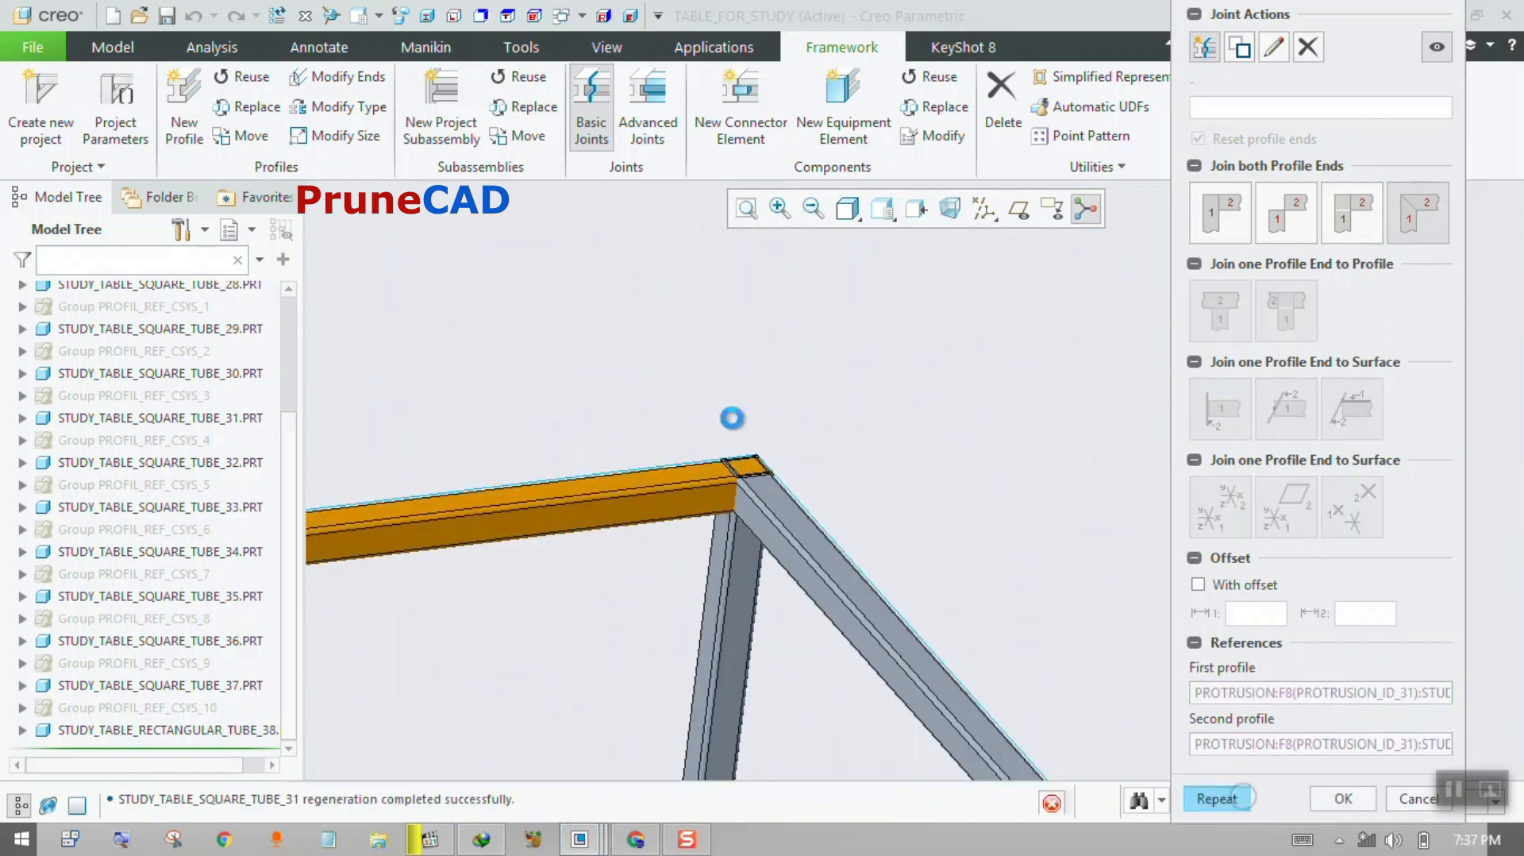
click(666, 484)
click(774, 493)
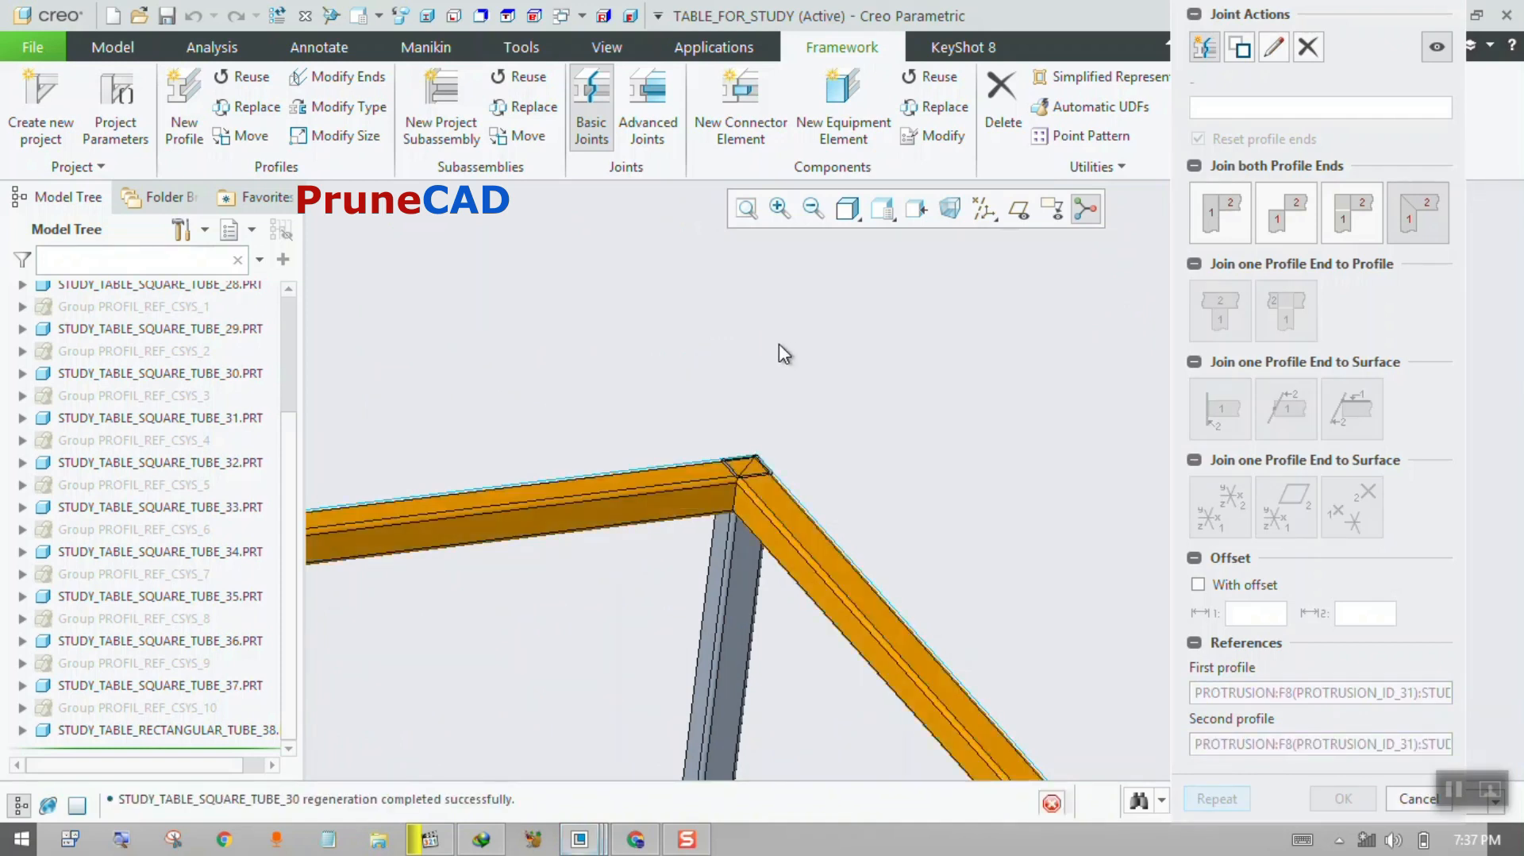
Repeat the mitre joint at the front right corner, between the long front and short right top tubes.
scroll(794, 373, down, 4)
scroll(849, 455, up, 6)
click(1217, 798)
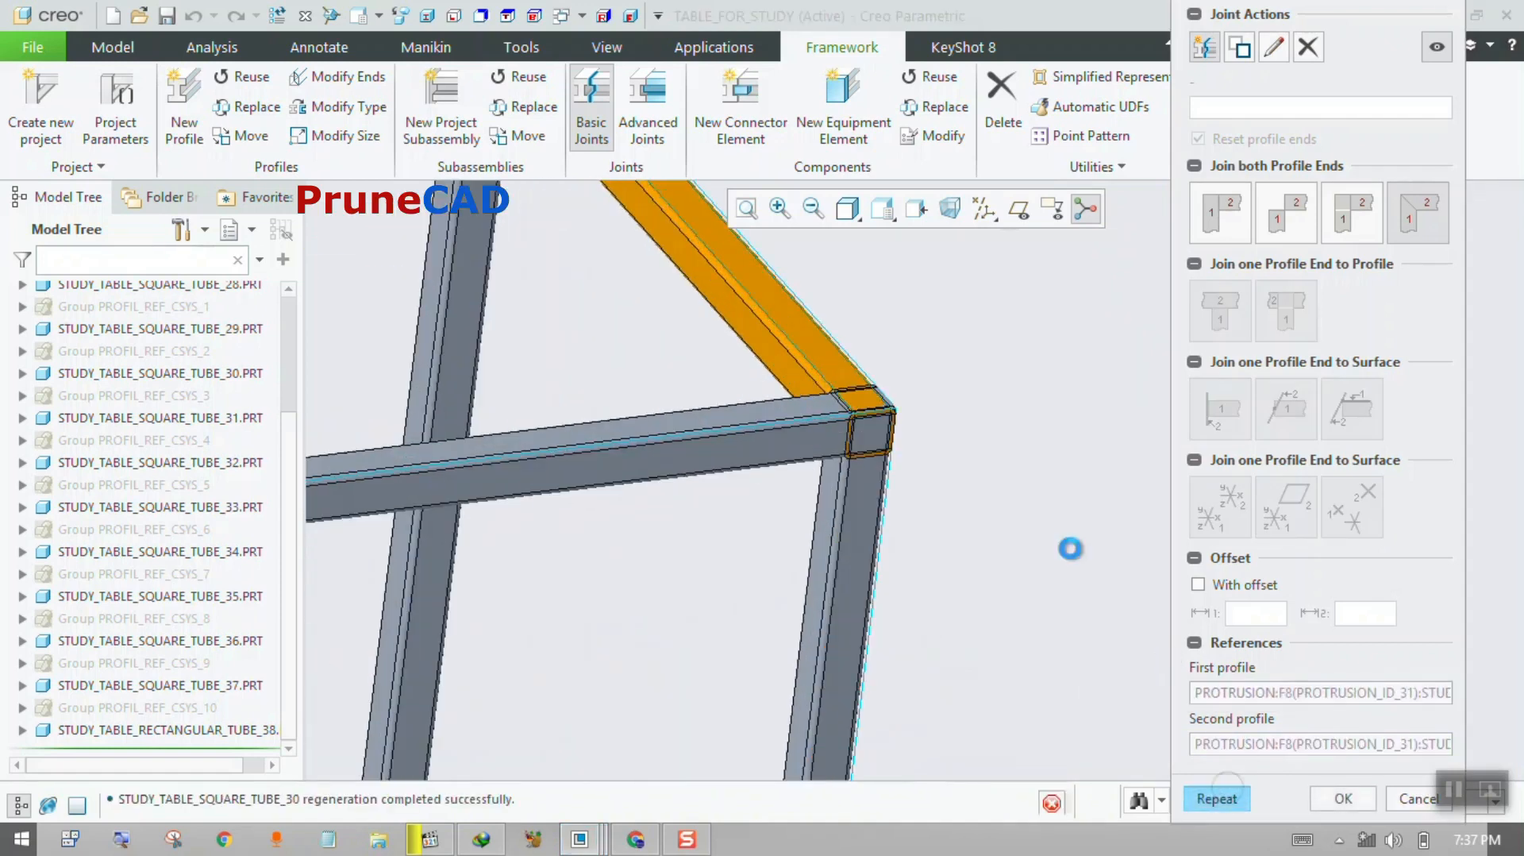
click(807, 416)
click(821, 374)
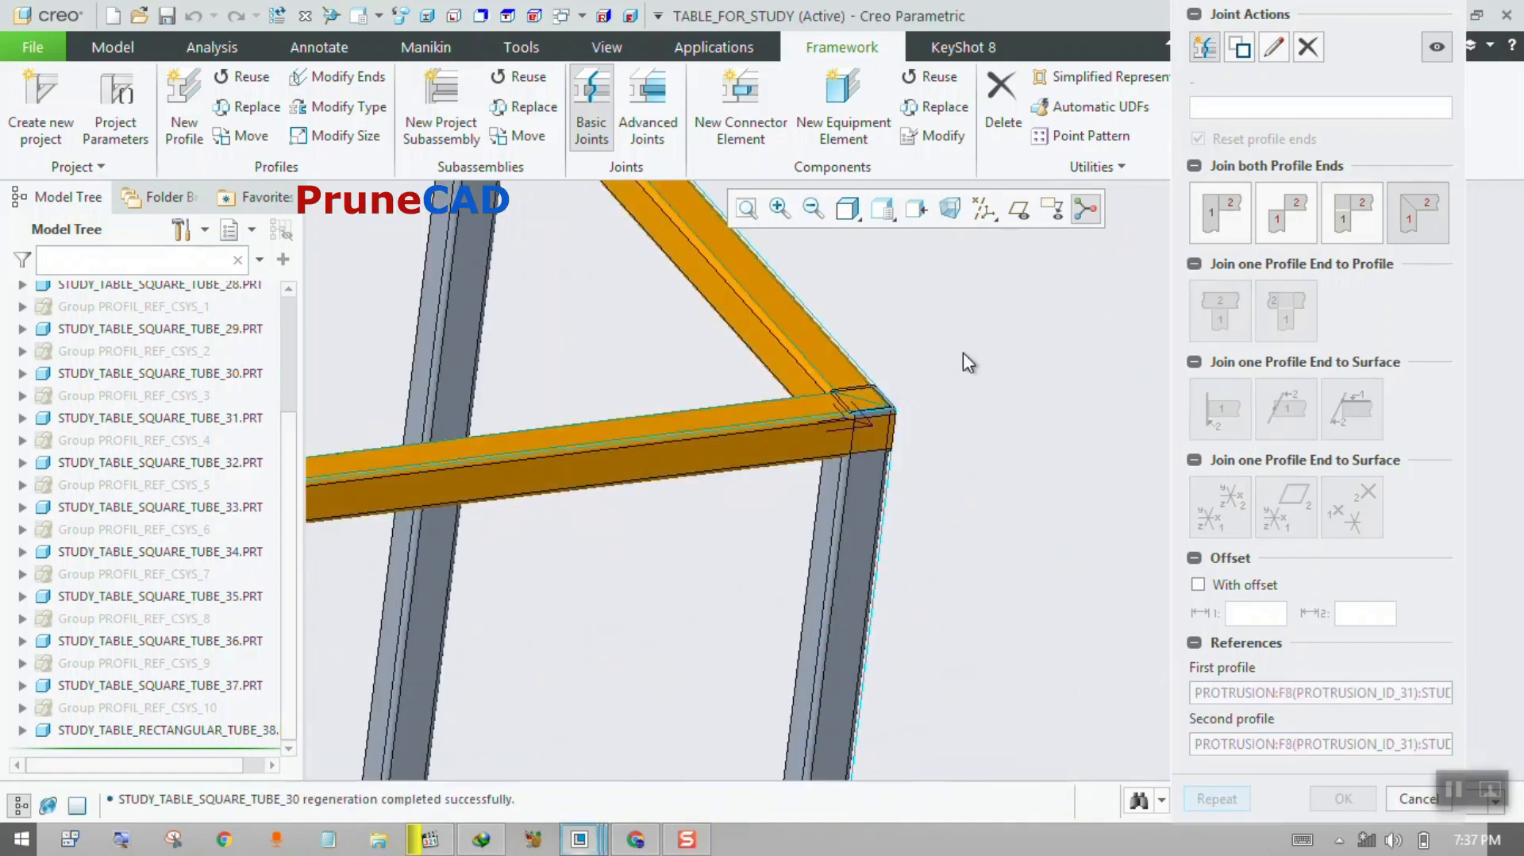
Trim the right end of the rectangular tube against the right lower side tube with a profile-end-to-profile joint, keeping the side tube unchanged.
click(1223, 800)
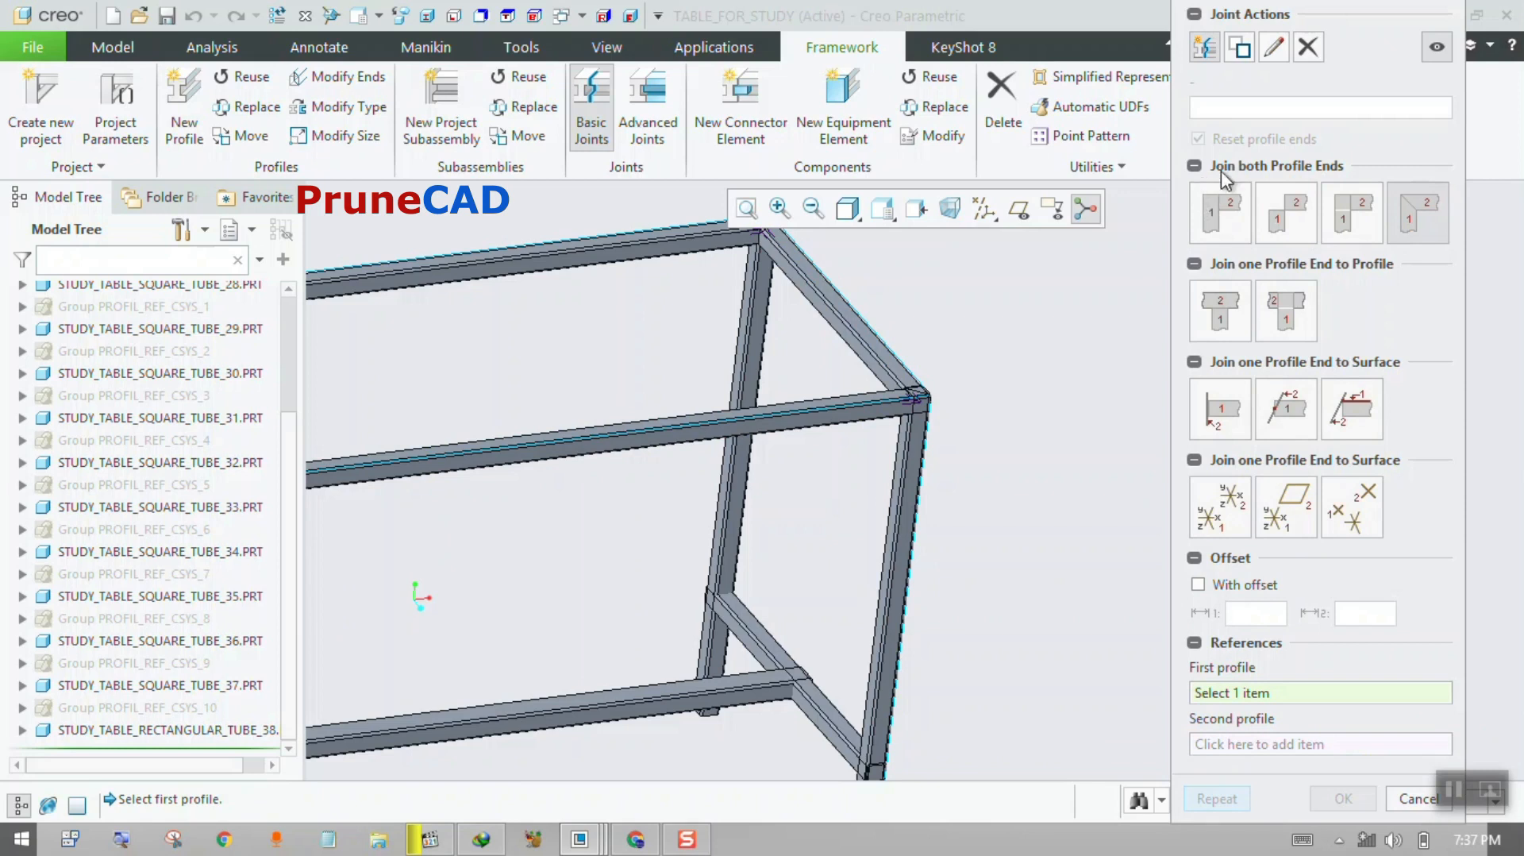
click(1222, 316)
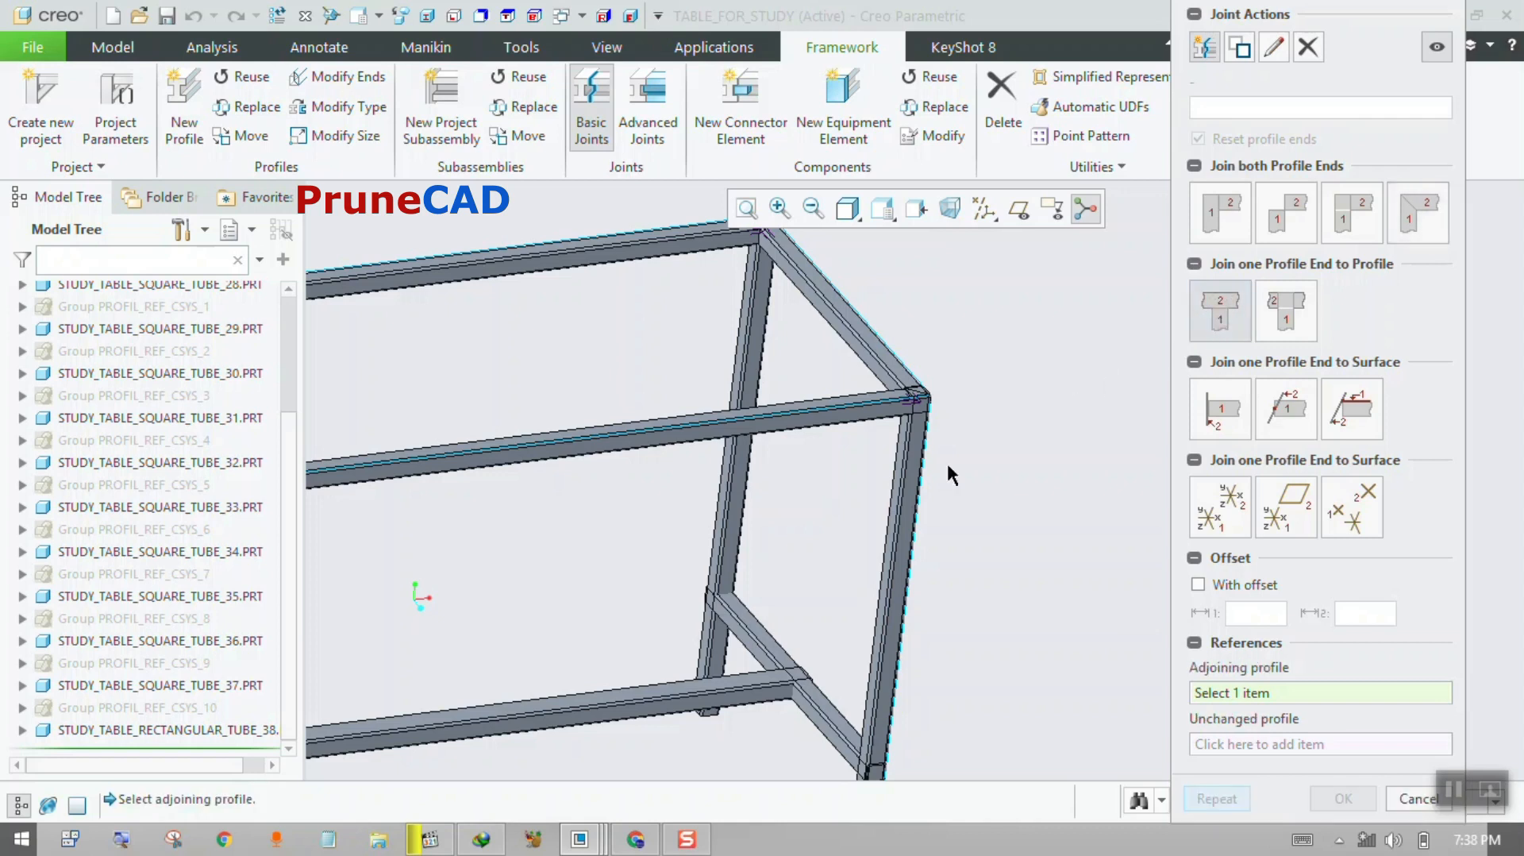
scroll(748, 725, up, 10)
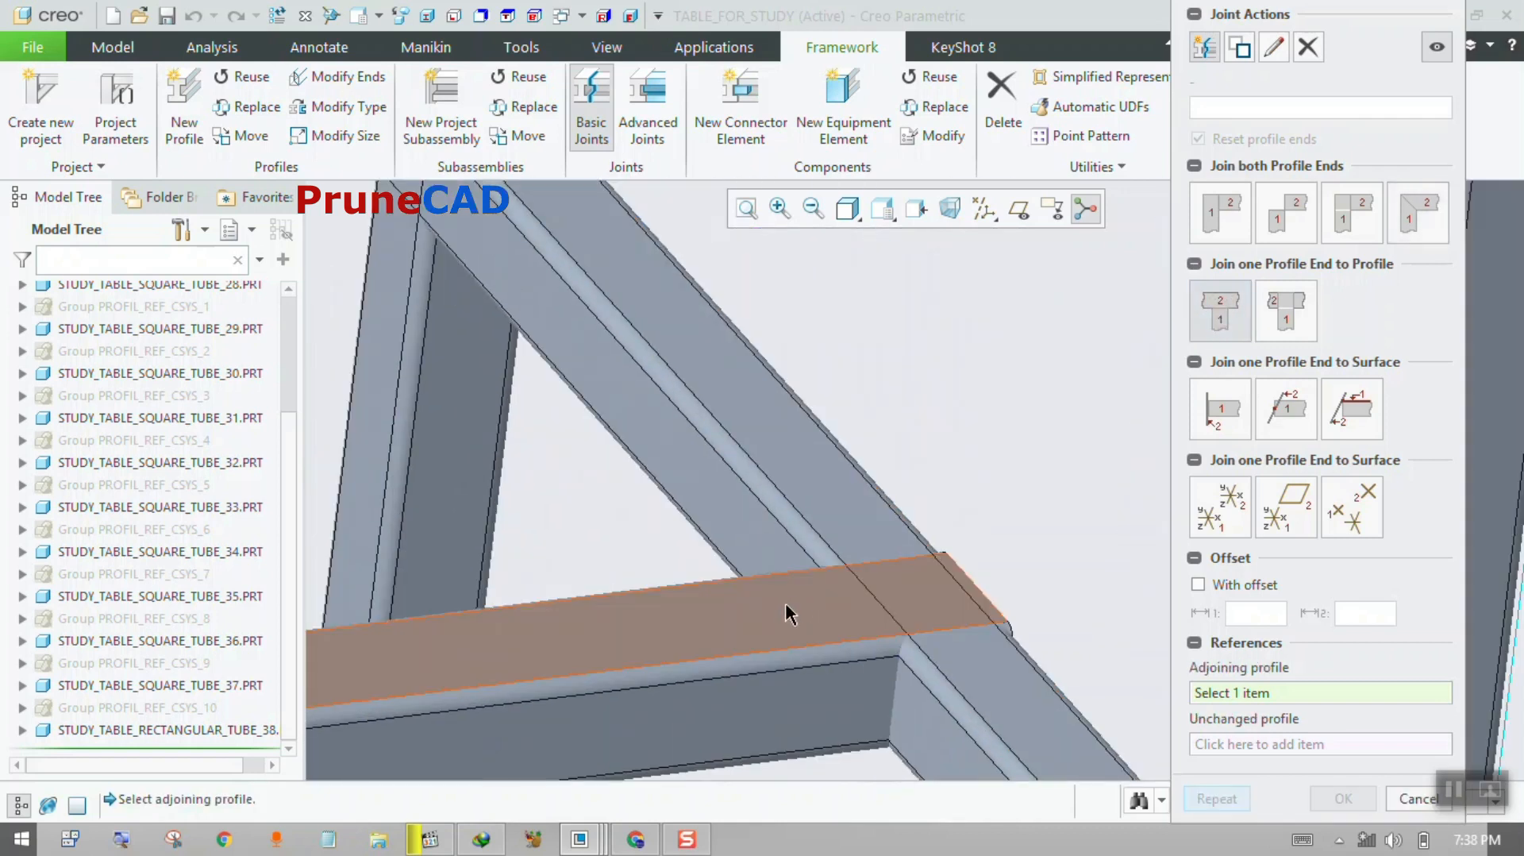
click(769, 607)
scroll(740, 604, down, 2)
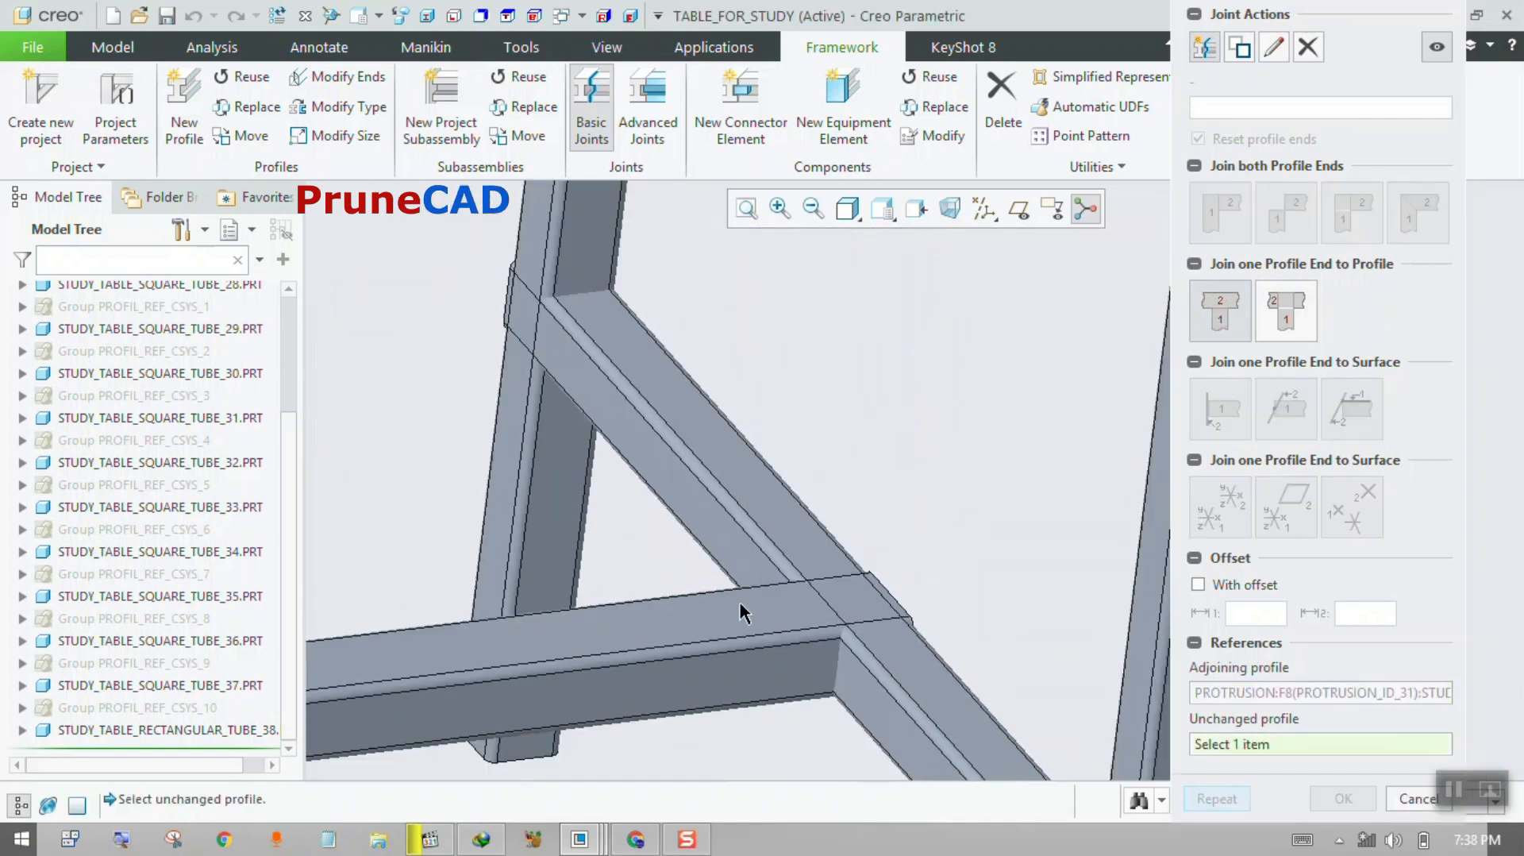
click(738, 552)
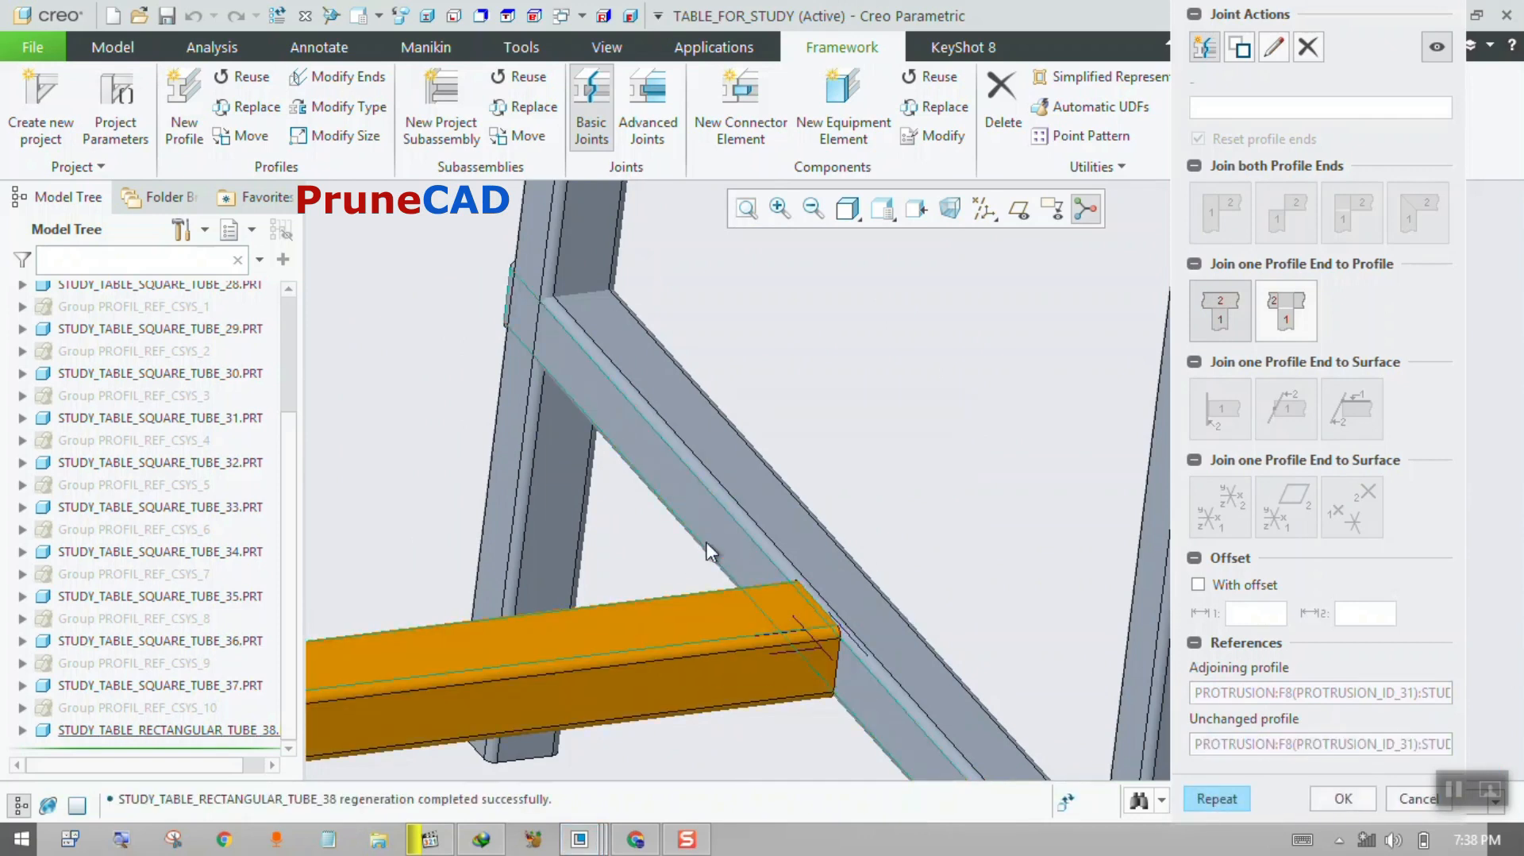
Repeat the profile-end joint to trim the rectangular tube's left end against the left lower side tube, keeping the side tube unchanged.
scroll(793, 618, down, 5)
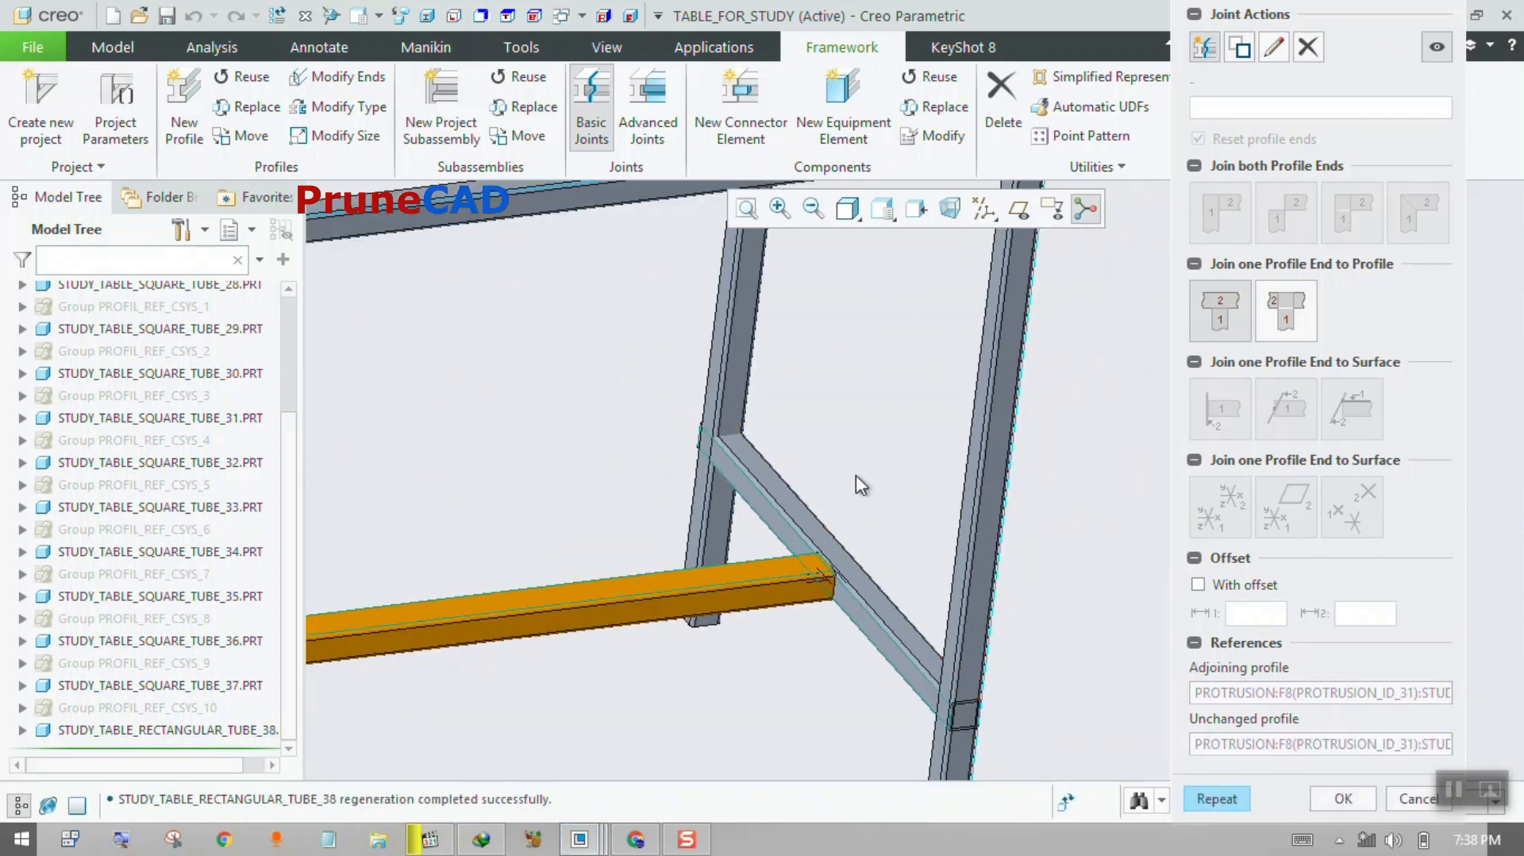
scroll(908, 413, down, 2)
scroll(782, 659, up, 5)
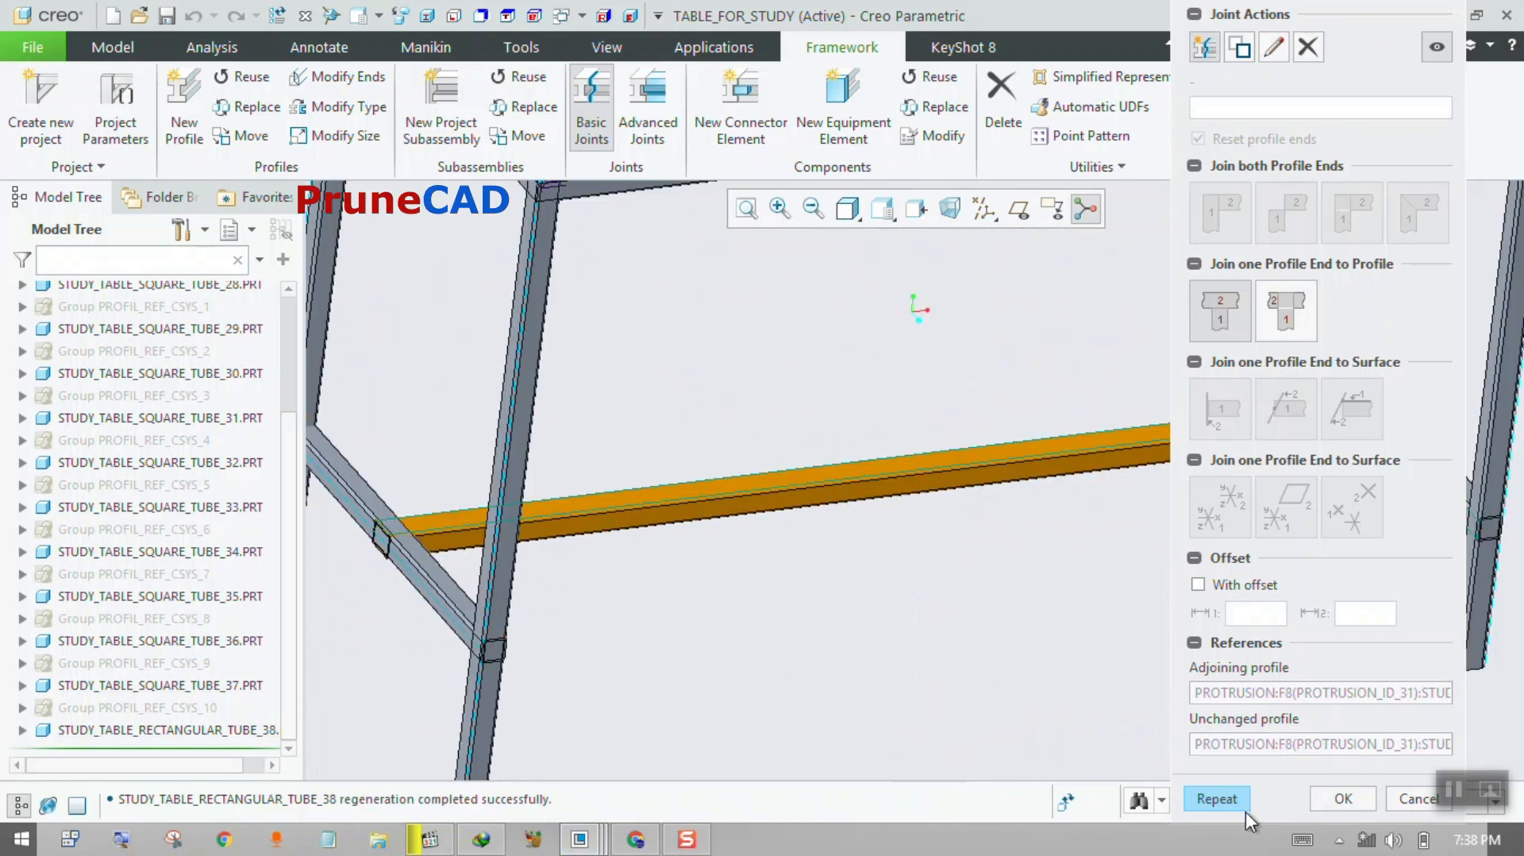
click(1217, 798)
click(485, 531)
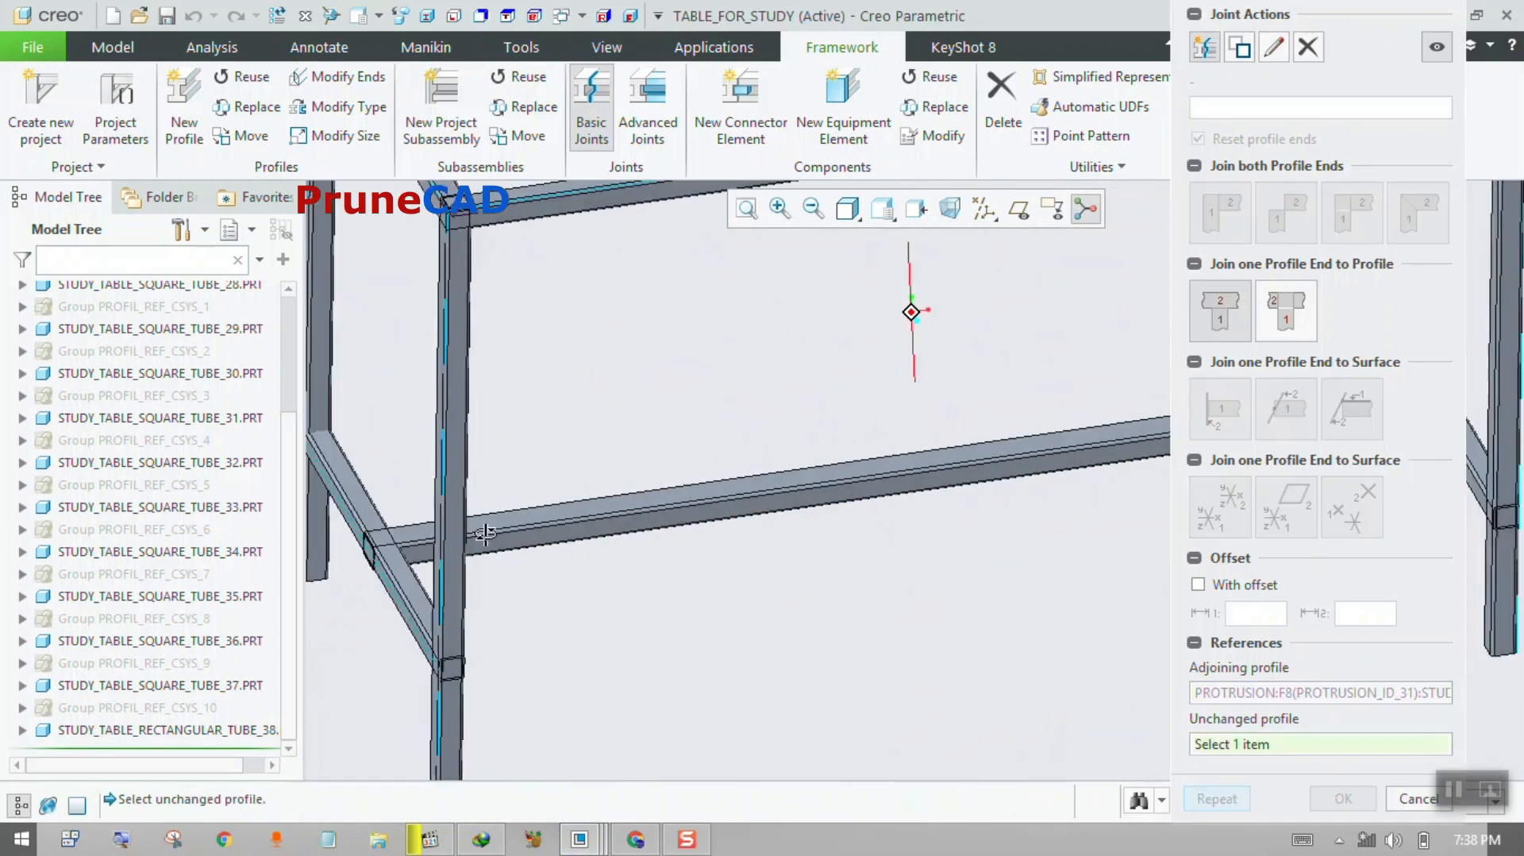
scroll(461, 536, down, 2)
scroll(524, 530, up, 5)
click(550, 524)
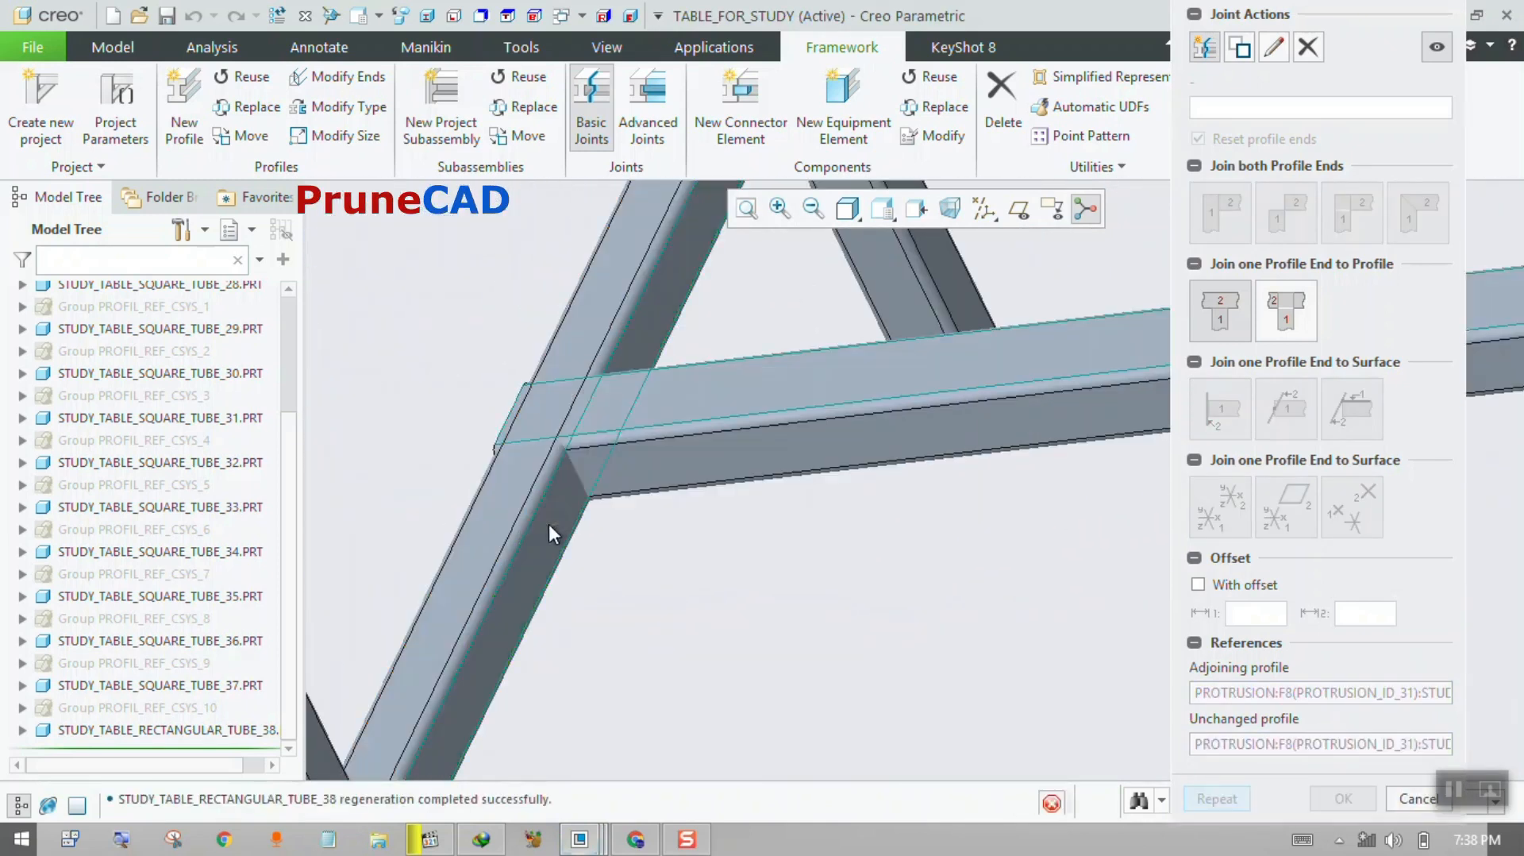
scroll(647, 479, down, 2)
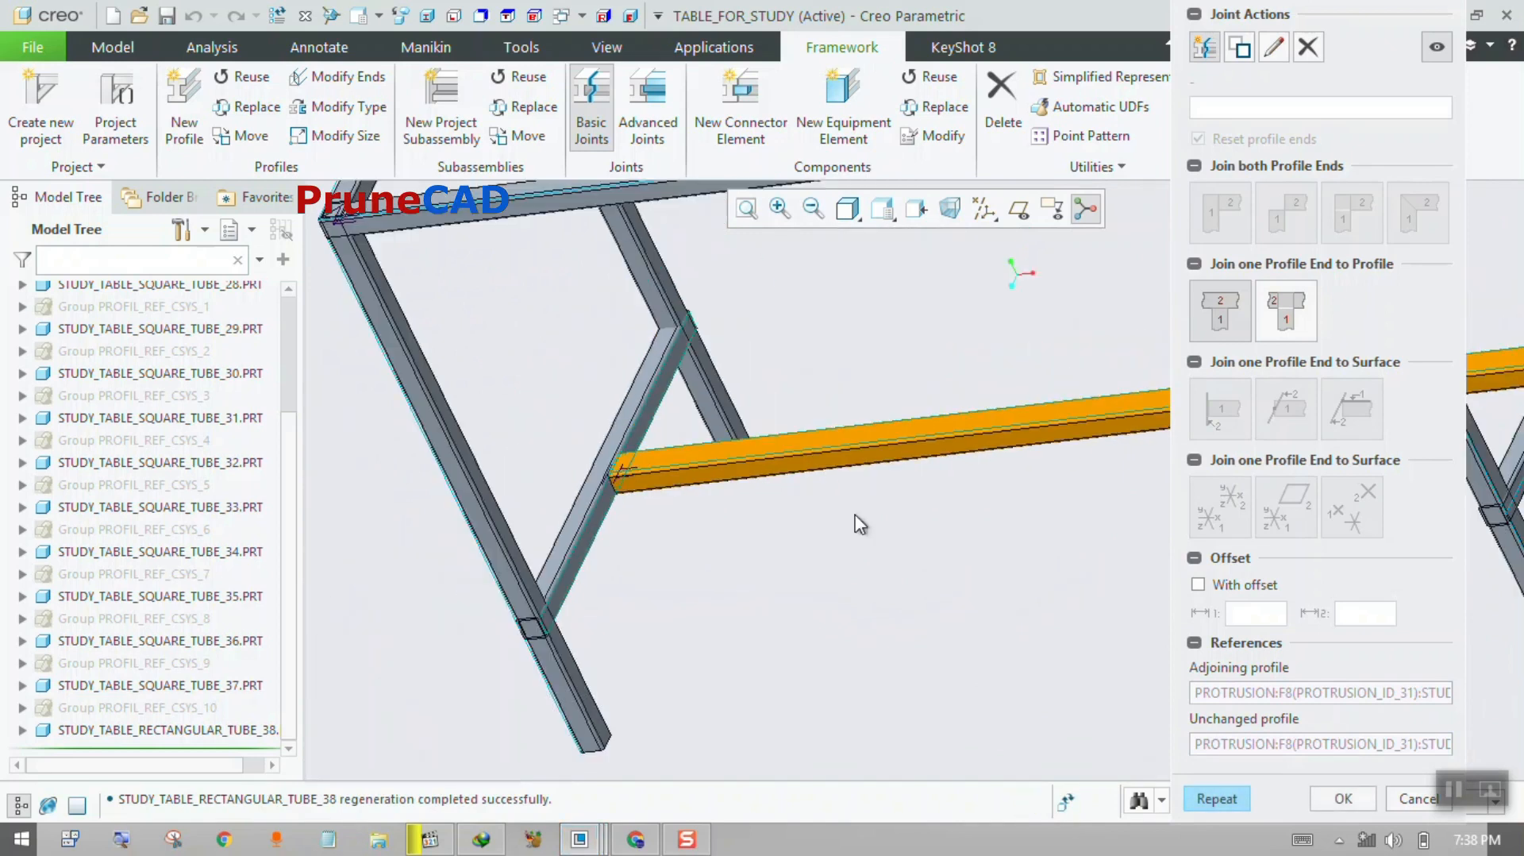
Repeat the joint to trim one end of the left lower side tube against its leg, keeping the leg unchanged.
click(1227, 797)
scroll(671, 314, up, 5)
click(647, 409)
click(631, 334)
scroll(603, 381, down, 5)
middle_drag(603, 381, 799, 379)
Repeat the profile-end joint at the next lower side tube end, trimming it against the adjoining leg.
click(1218, 798)
scroll(866, 324, up, 5)
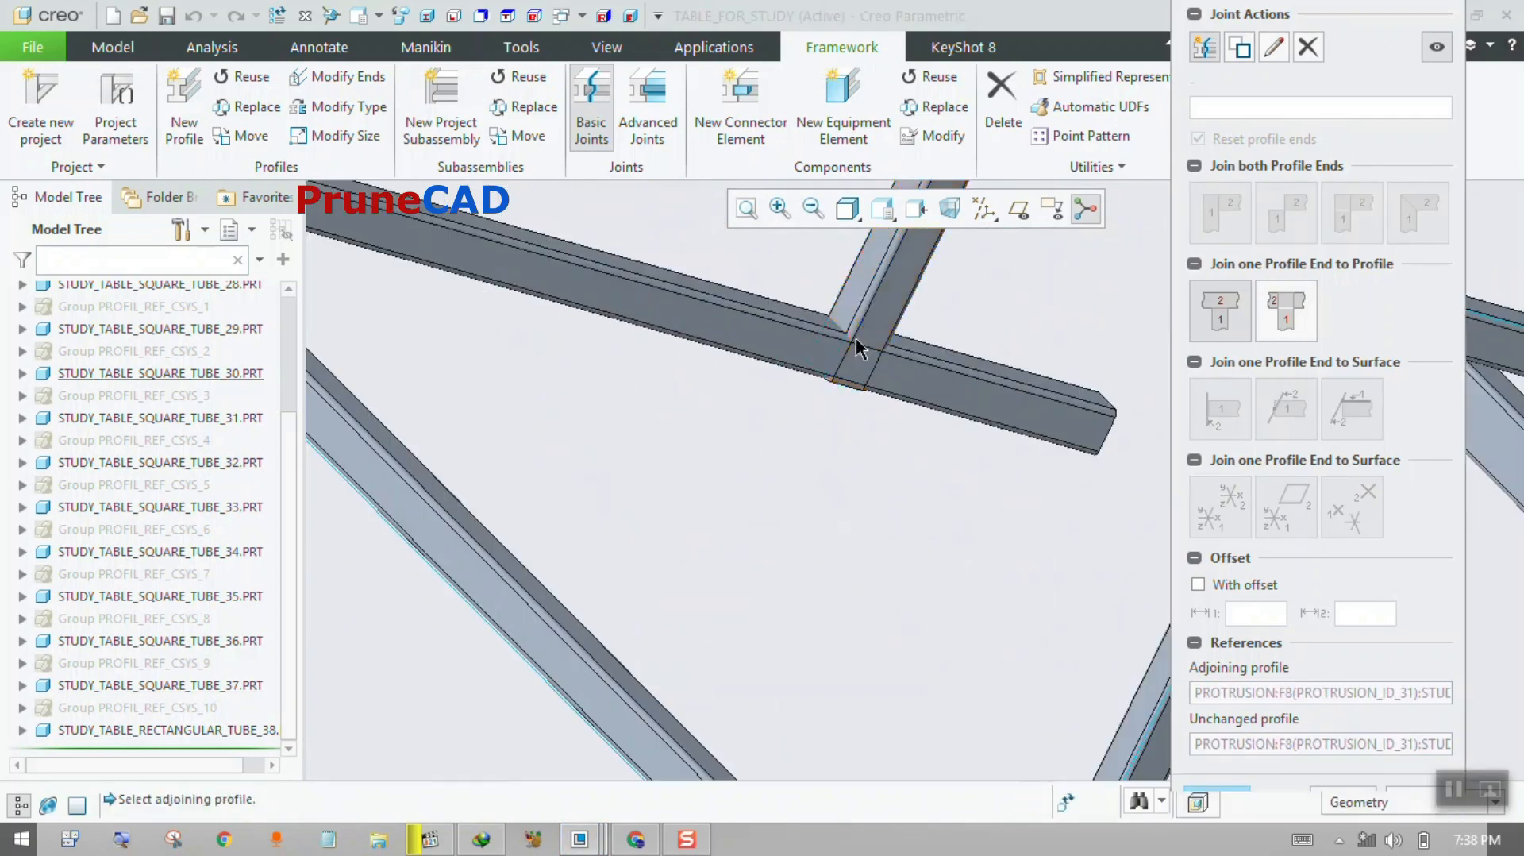
scroll(792, 321, down, 5)
scroll(619, 477, up, 6)
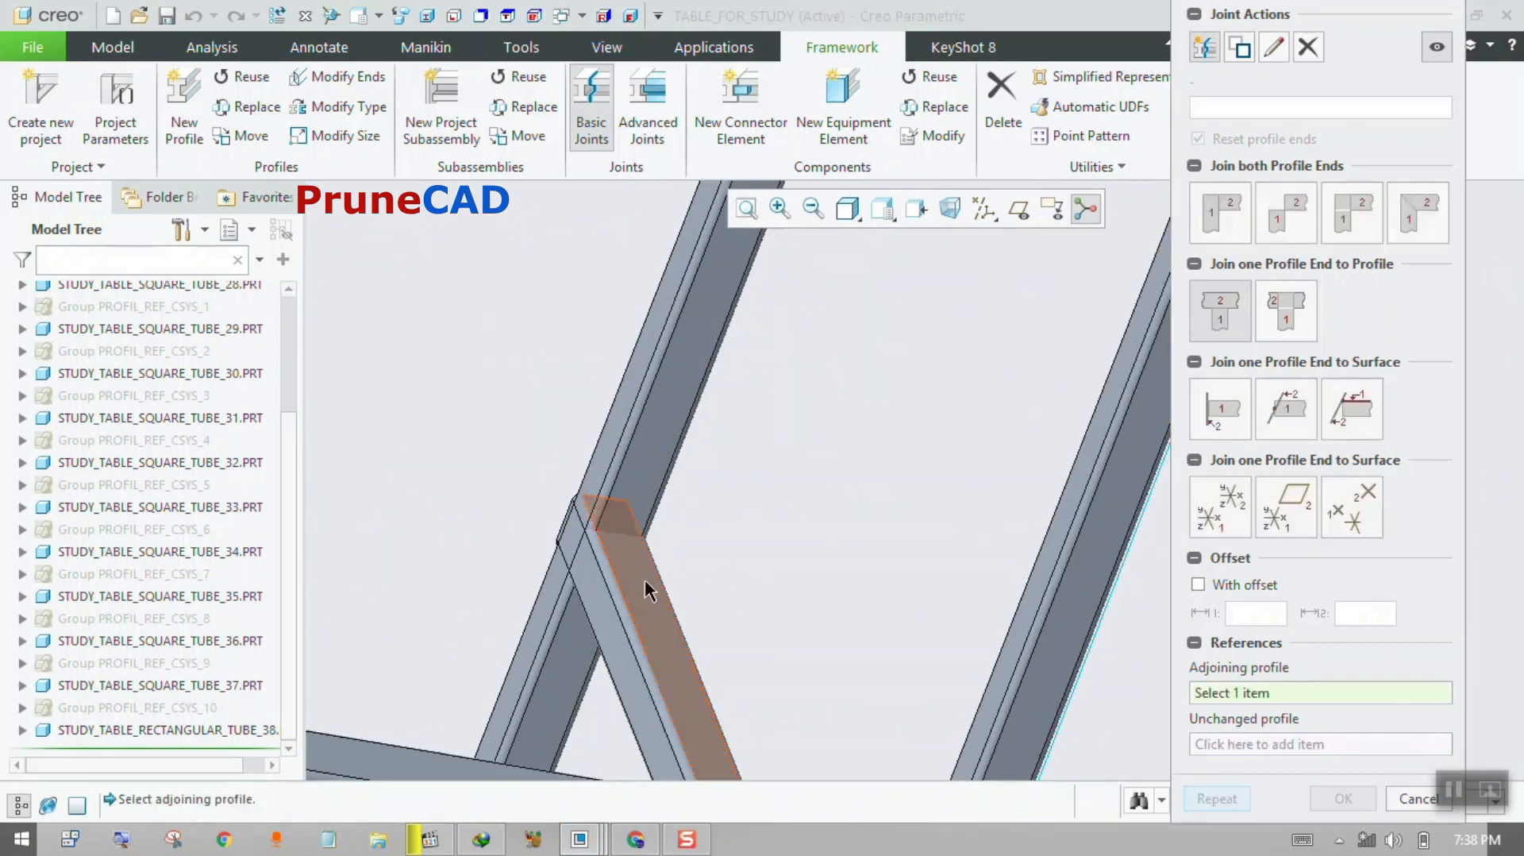
click(644, 580)
click(674, 429)
scroll(674, 445, down, 5)
middle_drag(697, 481, 556, 445)
Trim STUDY_TABLE_SQUARE_TUBE_36 against the leg STUDY_TABLE_SQUARE_TUBE_34 with the repeated joint.
scroll(445, 421, up, 5)
click(1217, 798)
click(361, 446)
click(559, 438)
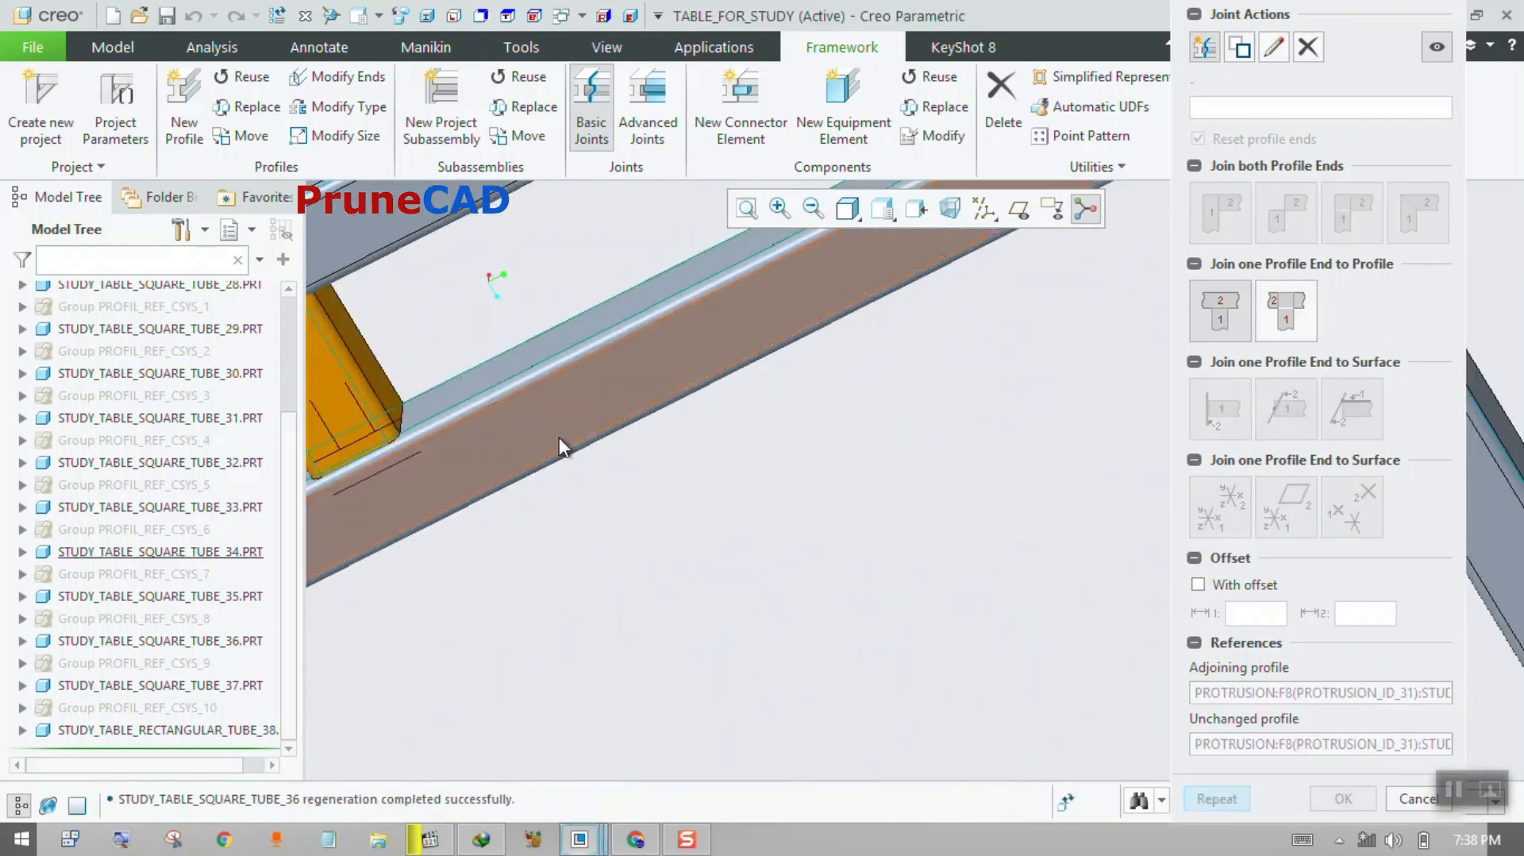
scroll(559, 439, down, 5)
scroll(479, 300, up, 5)
Repeat the joint to trim the rear left leg's upper end against the long rear top tube.
middle_drag(464, 355, 518, 294)
scroll(517, 295, up, 1)
click(1233, 805)
click(438, 416)
click(475, 365)
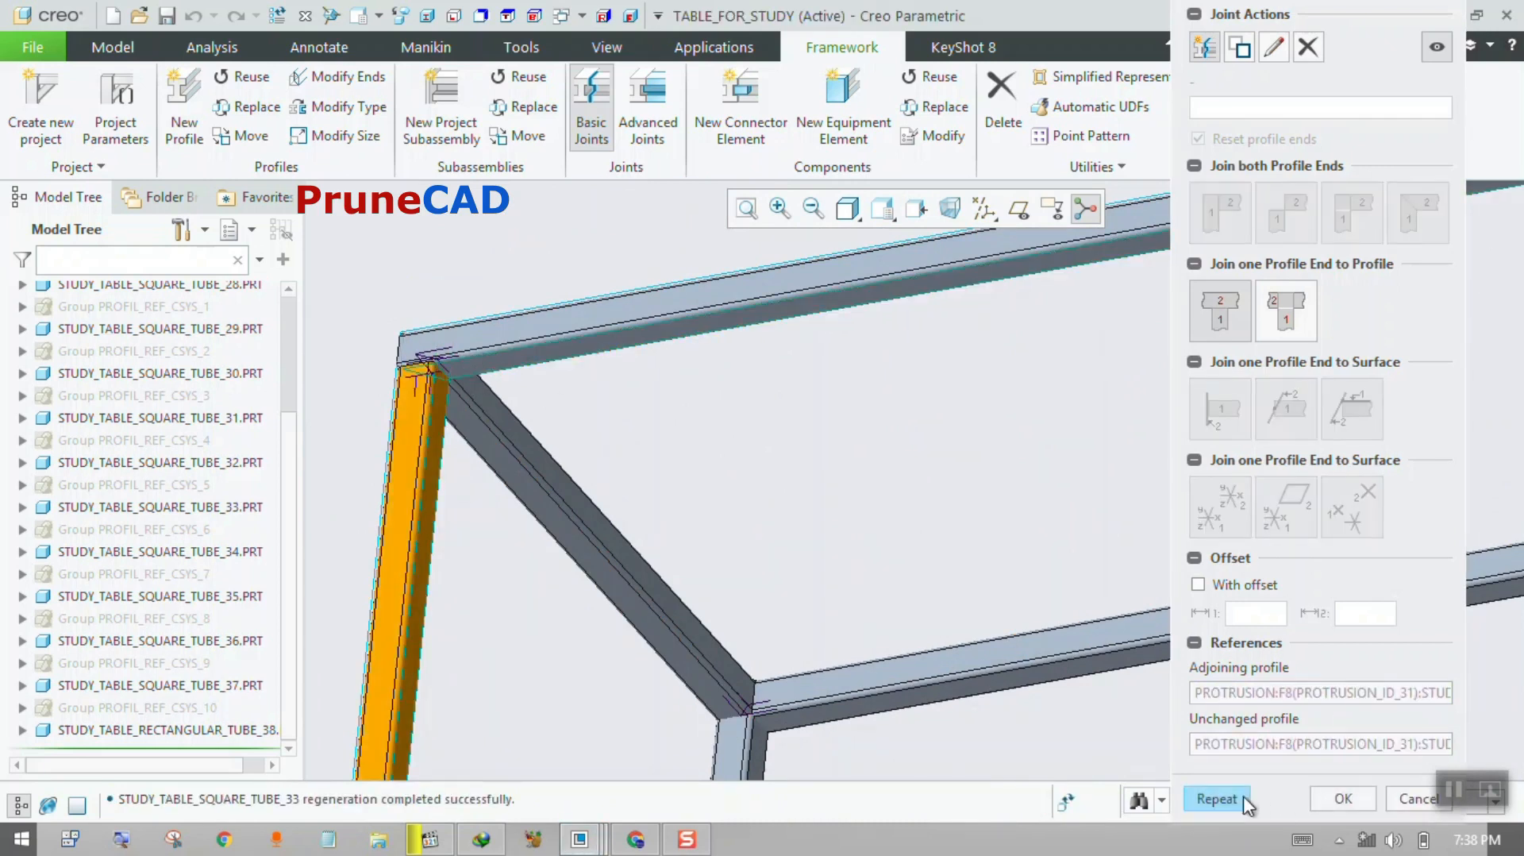
Repeat the joint to trim the front left leg's upper end against the top tube at that corner.
click(1244, 798)
scroll(635, 715, up, 3)
click(784, 738)
click(753, 653)
scroll(691, 508, down, 5)
Repeat the joint at the front right leg's upper end and accept the basic joints.
click(1244, 804)
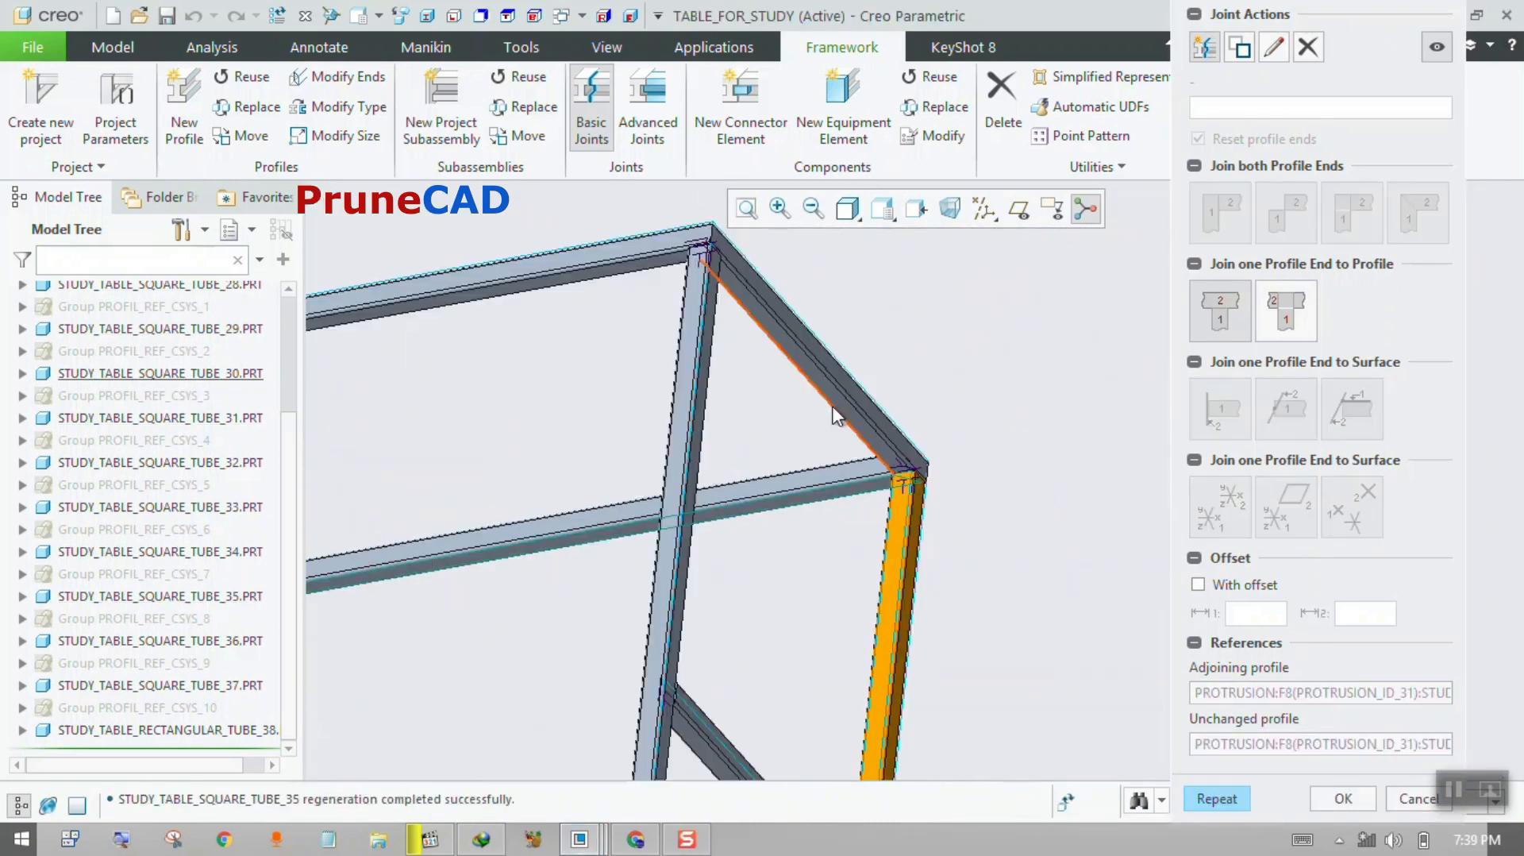
scroll(835, 415, down, 3)
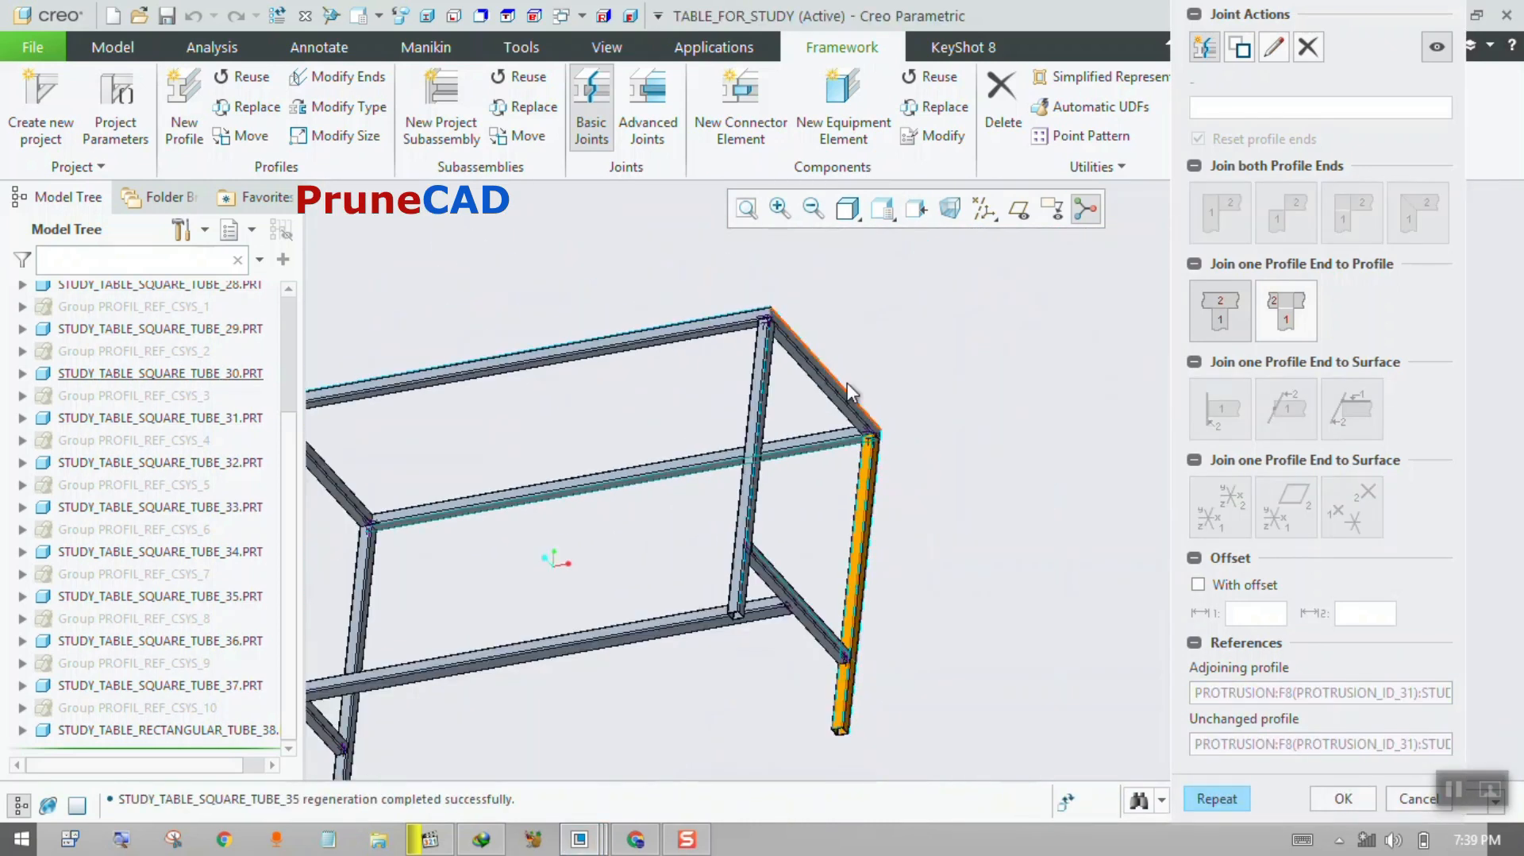
middle_drag(882, 397, 1019, 509)
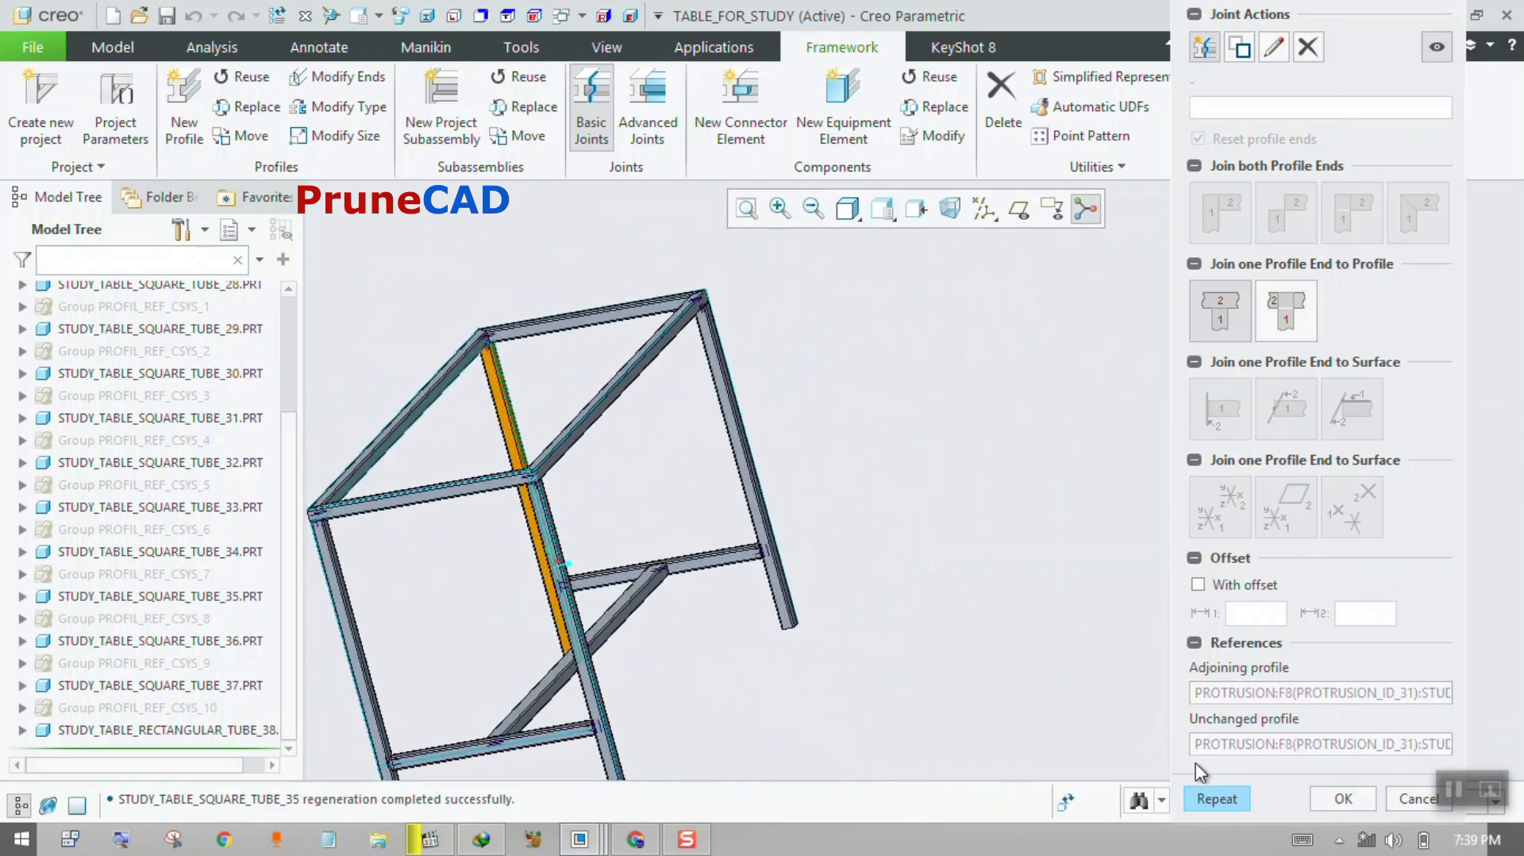
click(1327, 798)
Set the display style of the table frame to Shading With Reflections.
middle_drag(1080, 589, 588, 370)
click(849, 211)
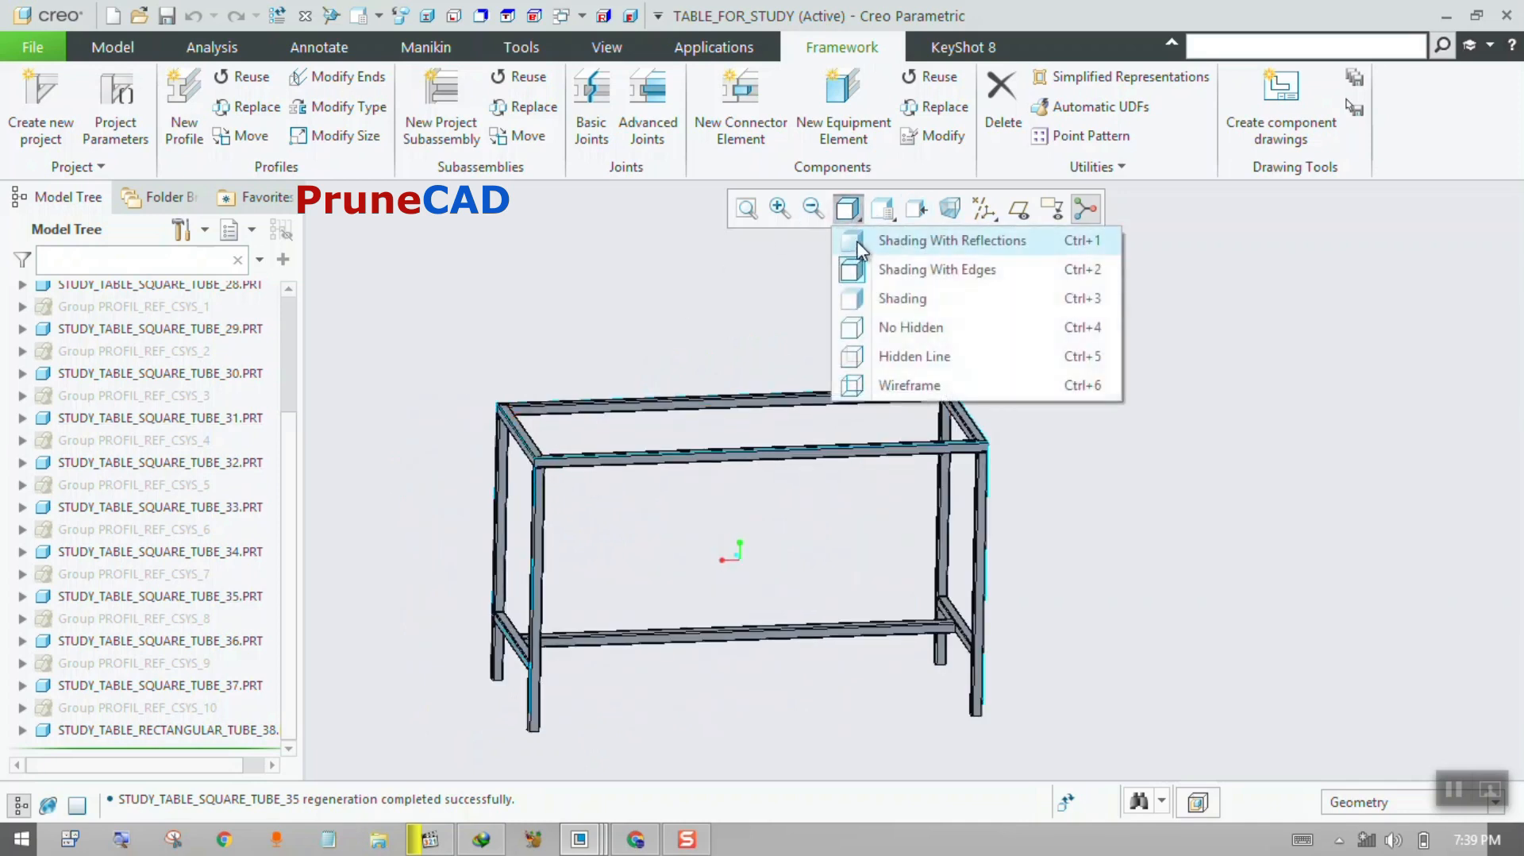
click(889, 238)
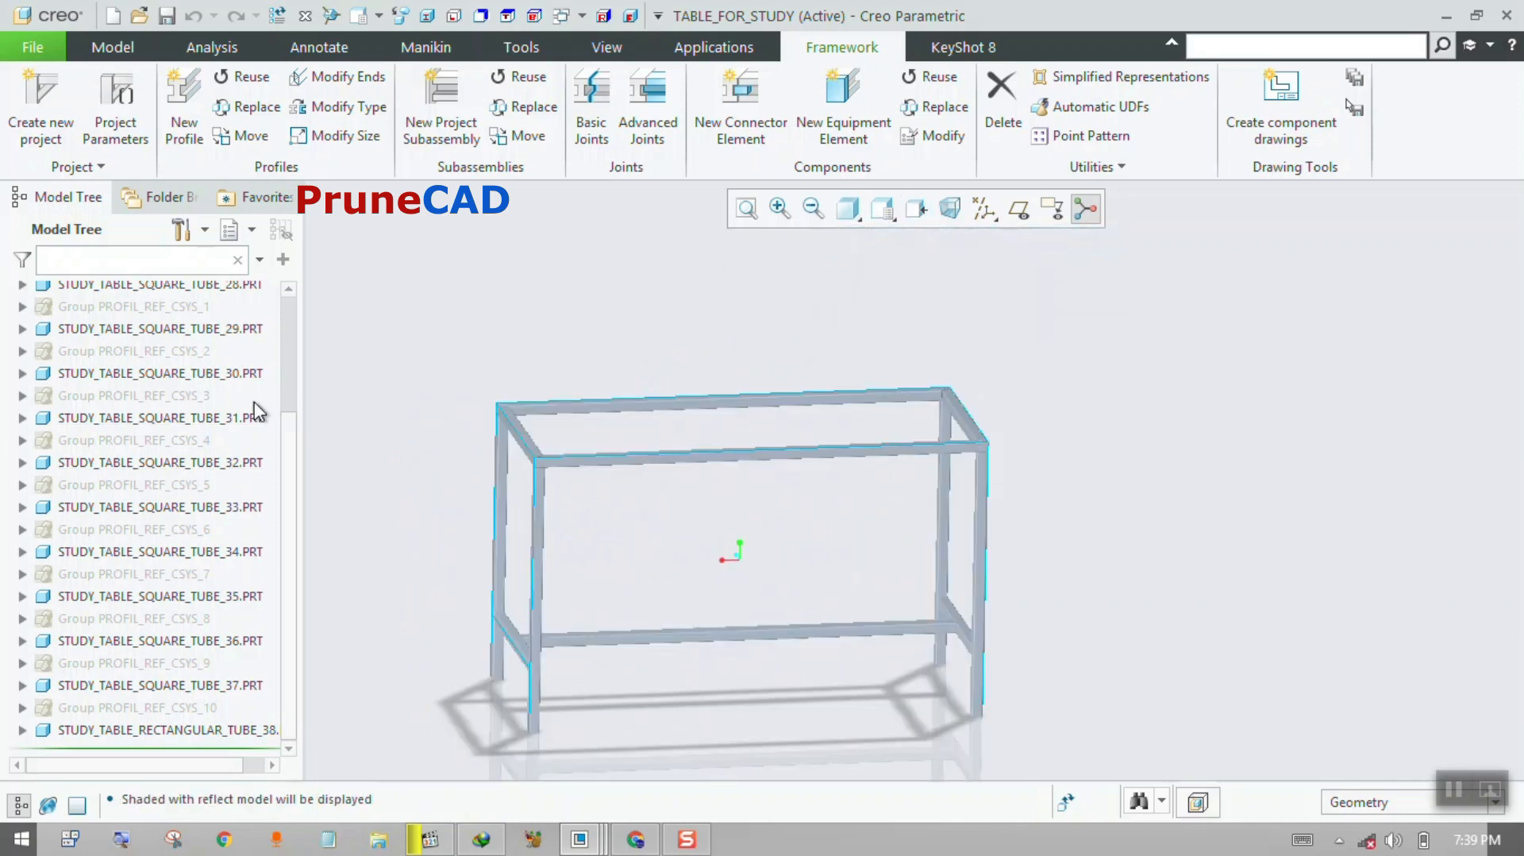
Hide Pattern 1 of Sketch 1, Sketch 2 and Sketch 3 in TABLE_FRAME.PRT.
drag(287, 447, 289, 330)
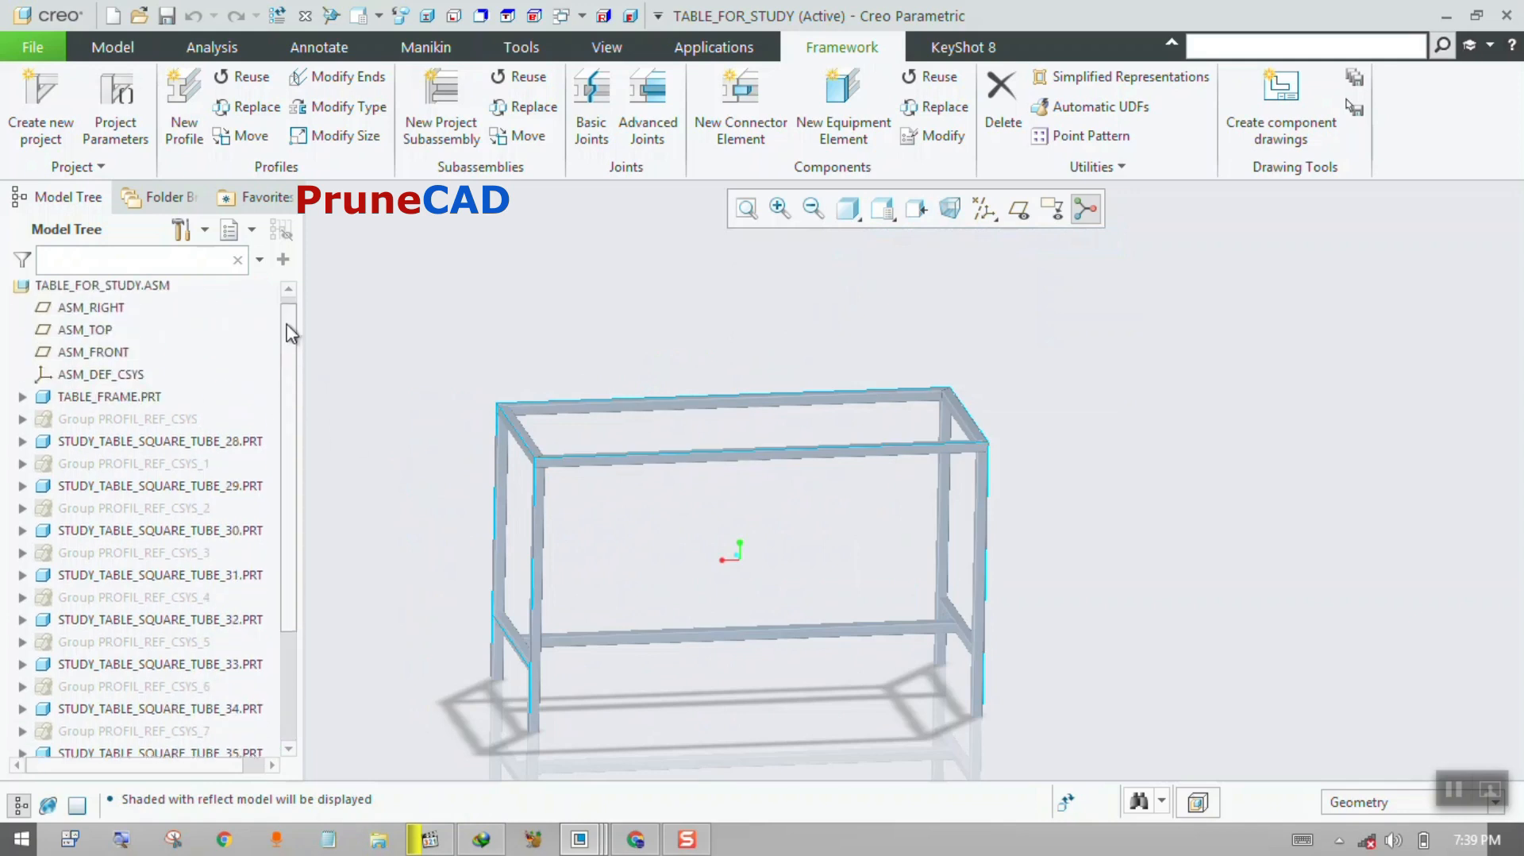
click(22, 403)
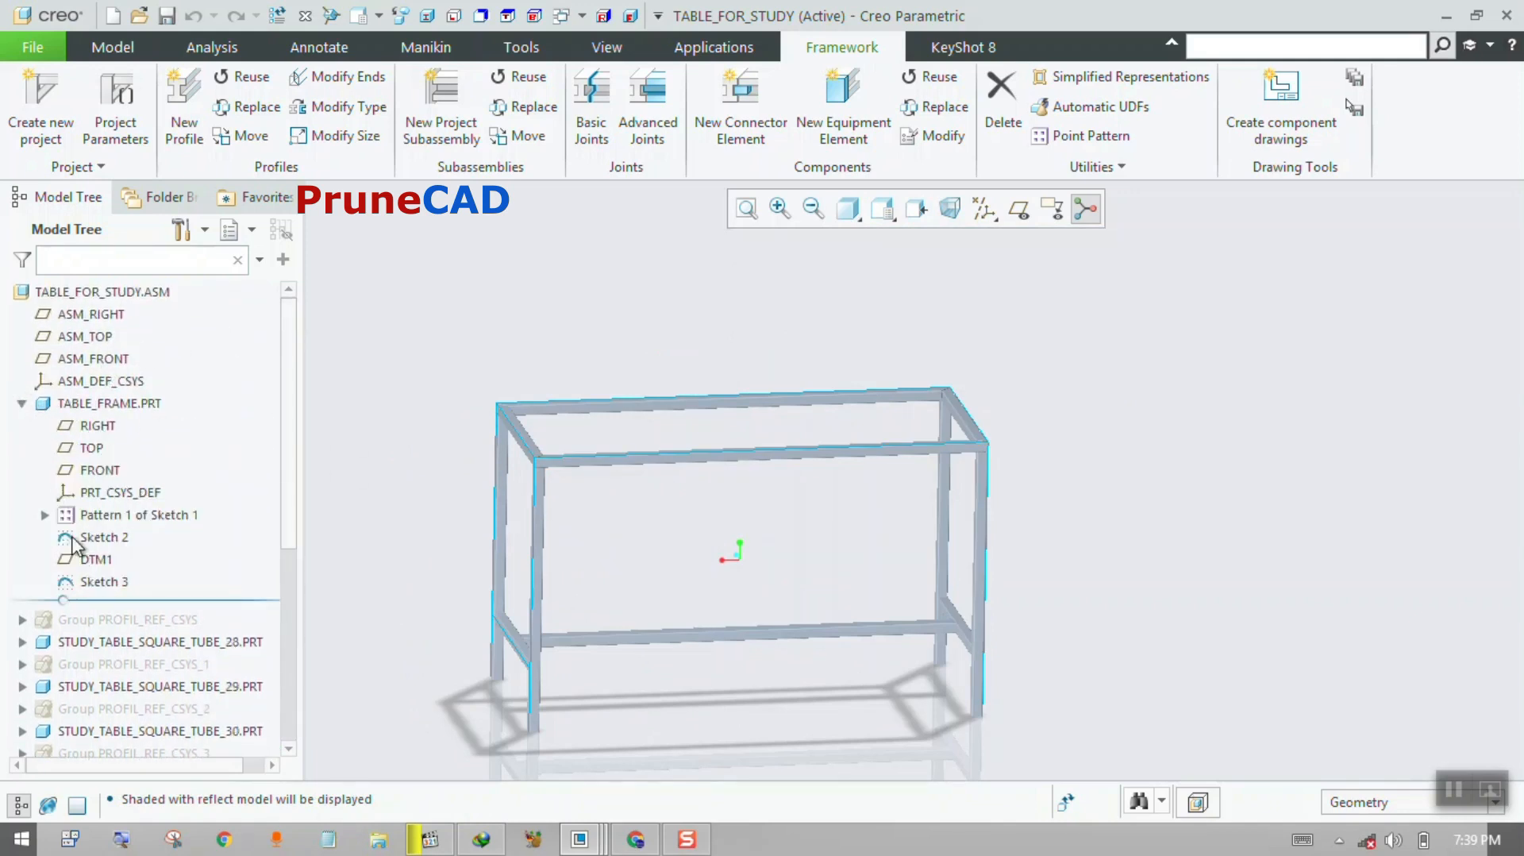
click(127, 515)
click(165, 444)
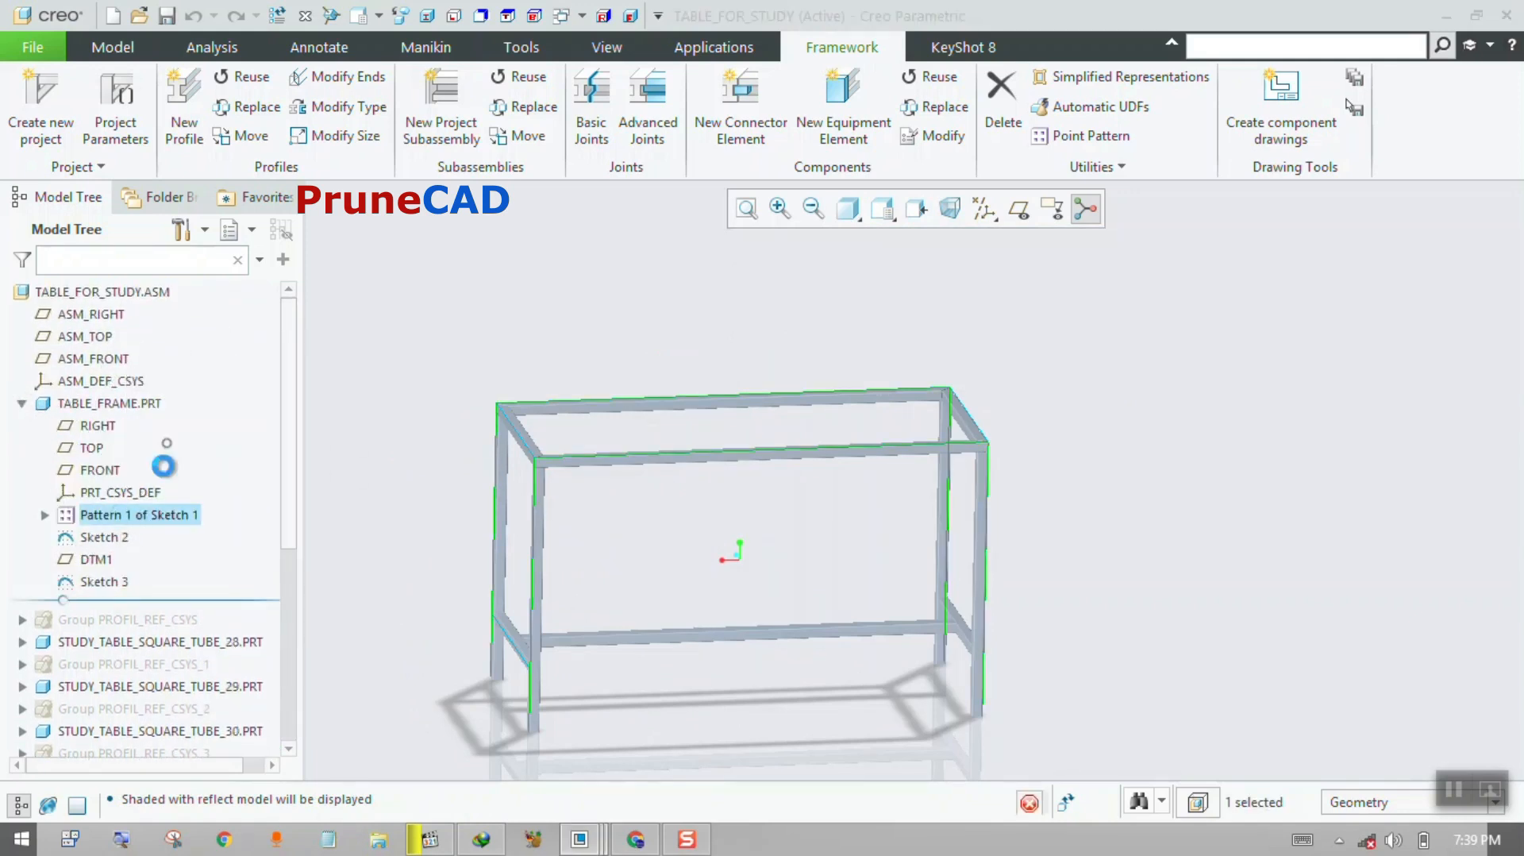
click(105, 537)
click(148, 462)
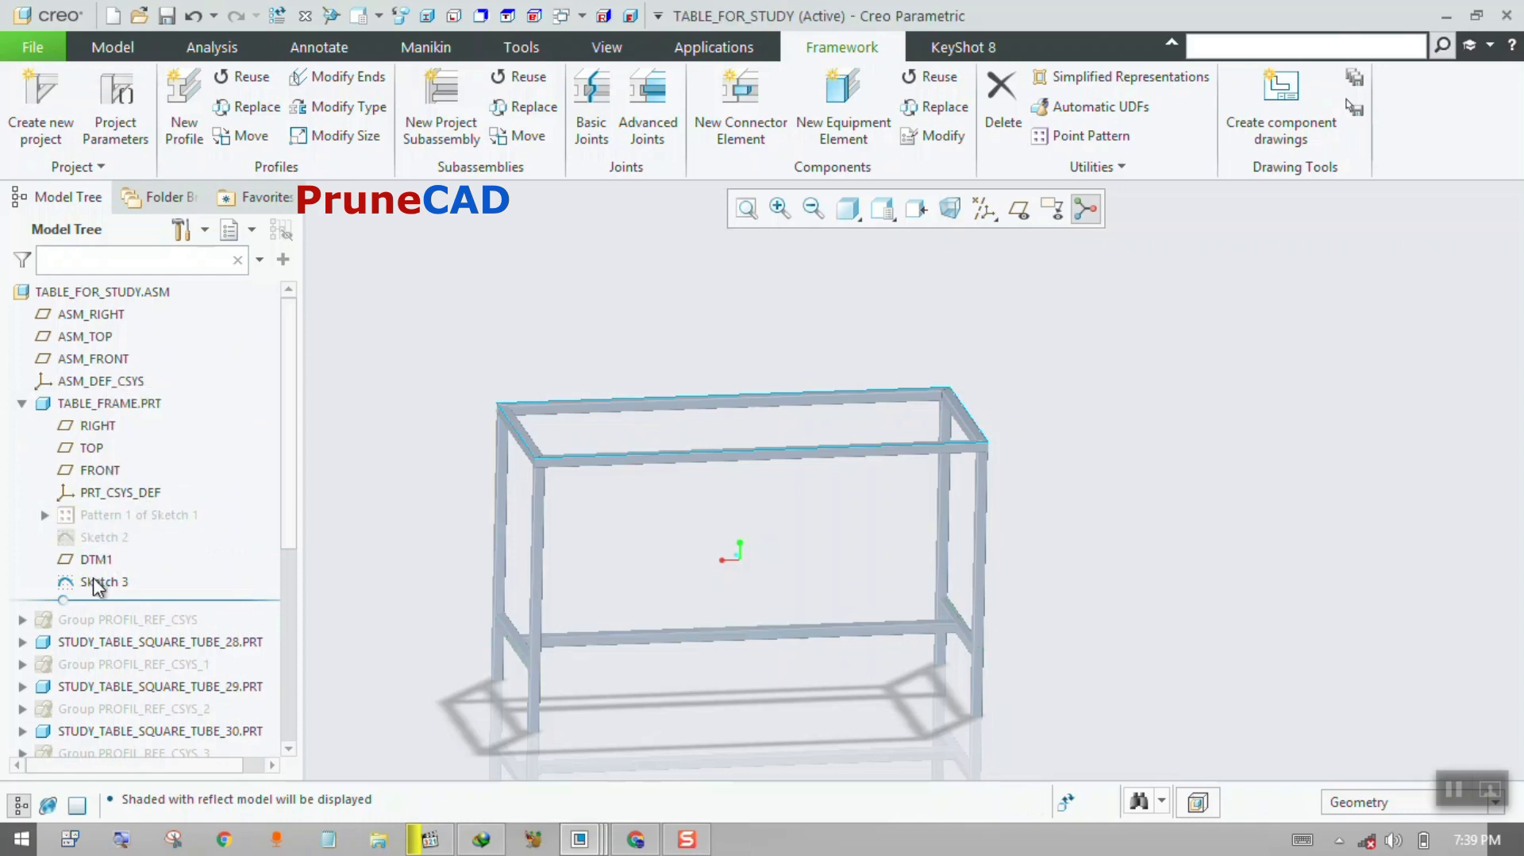
click(95, 581)
click(135, 507)
middle_drag(611, 445, 755, 420)
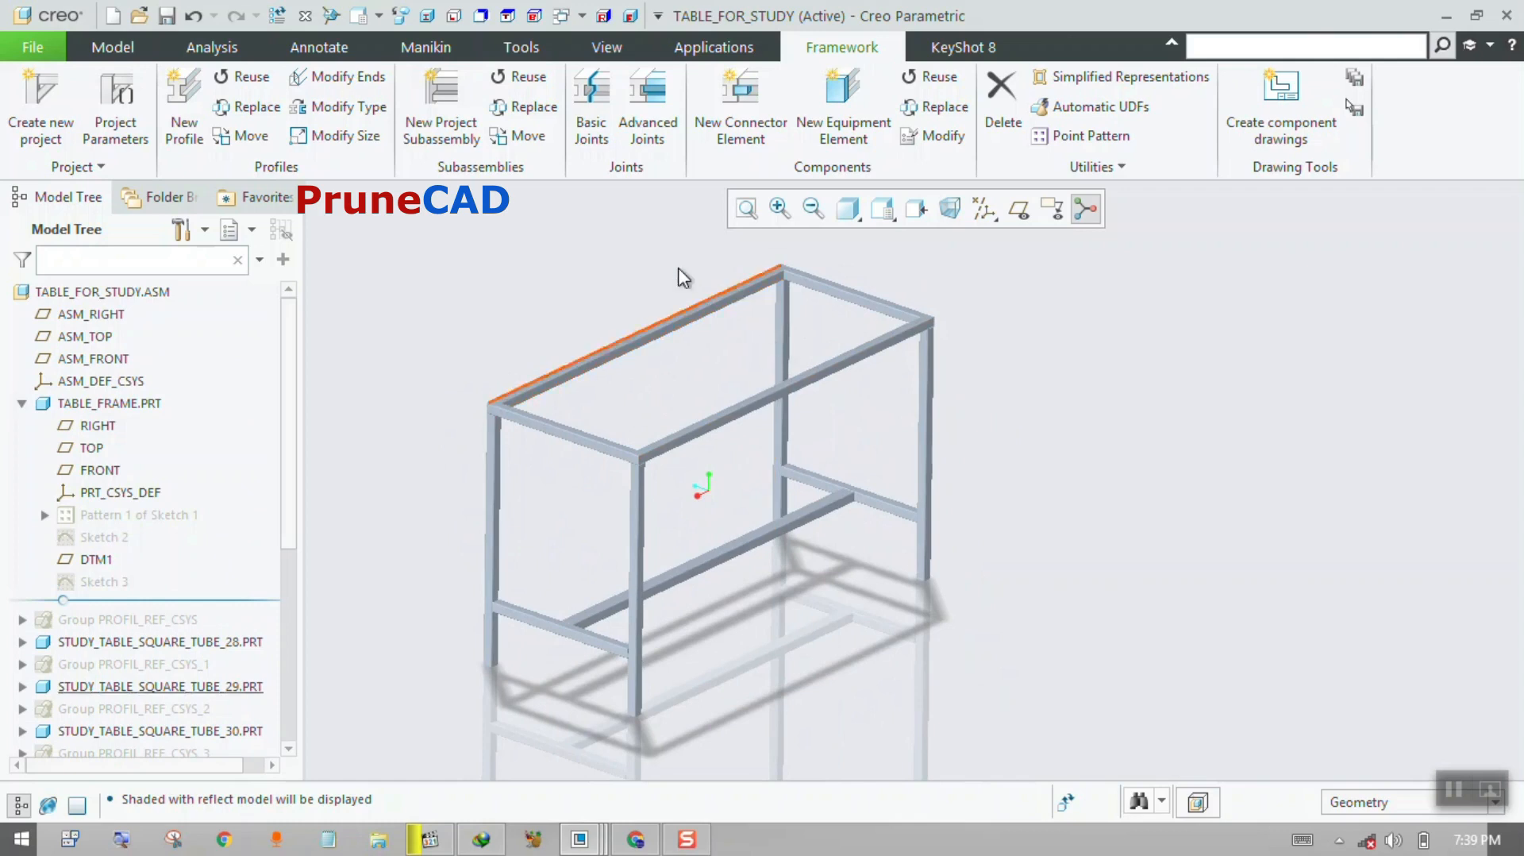
click(23, 404)
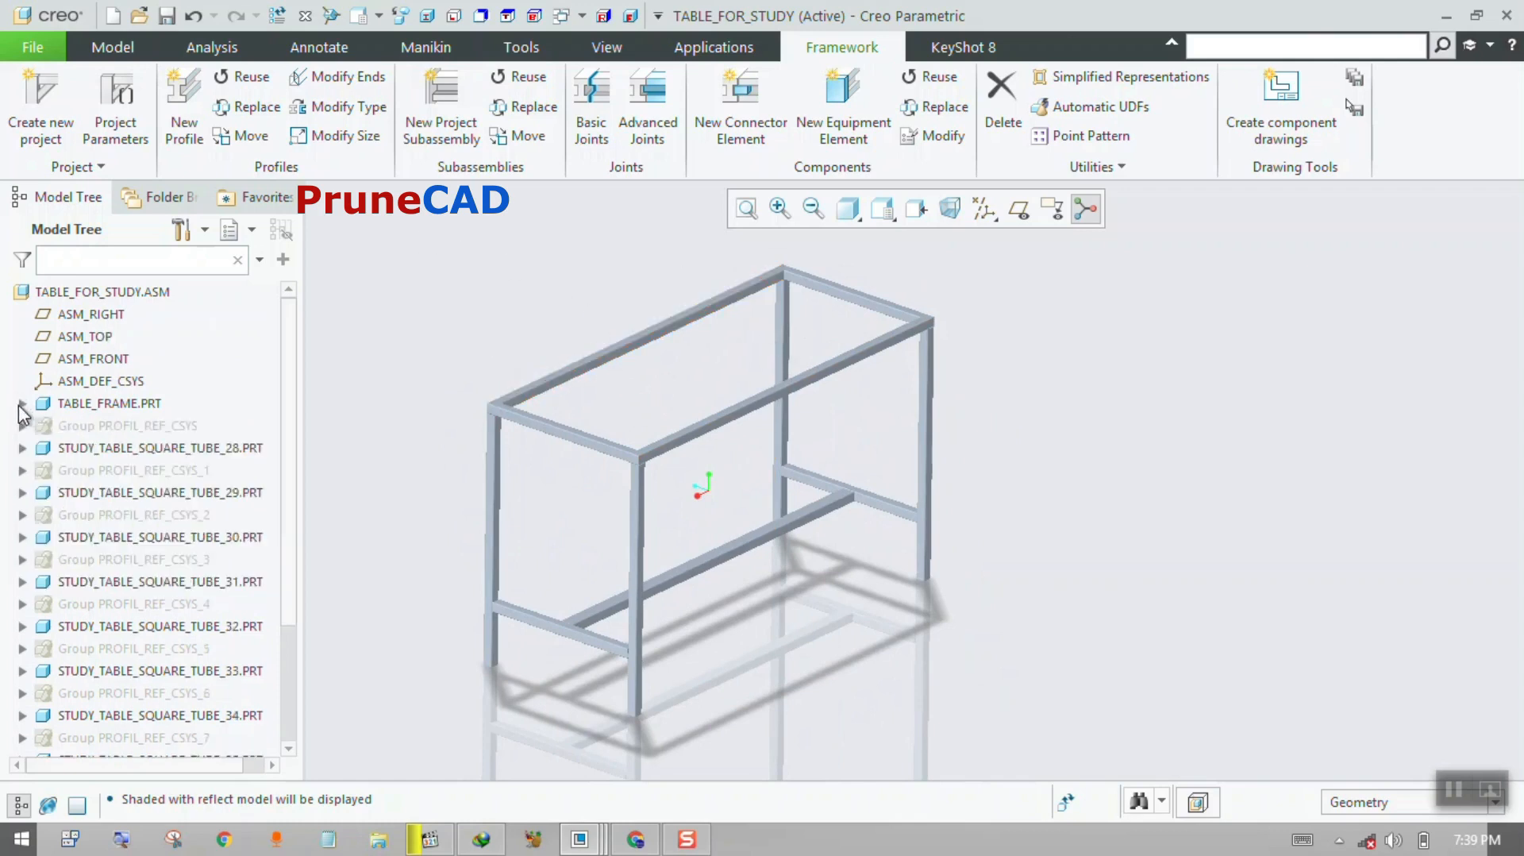
Create a new solid part named TABLE_TOP_WOOD with the default template.
click(33, 48)
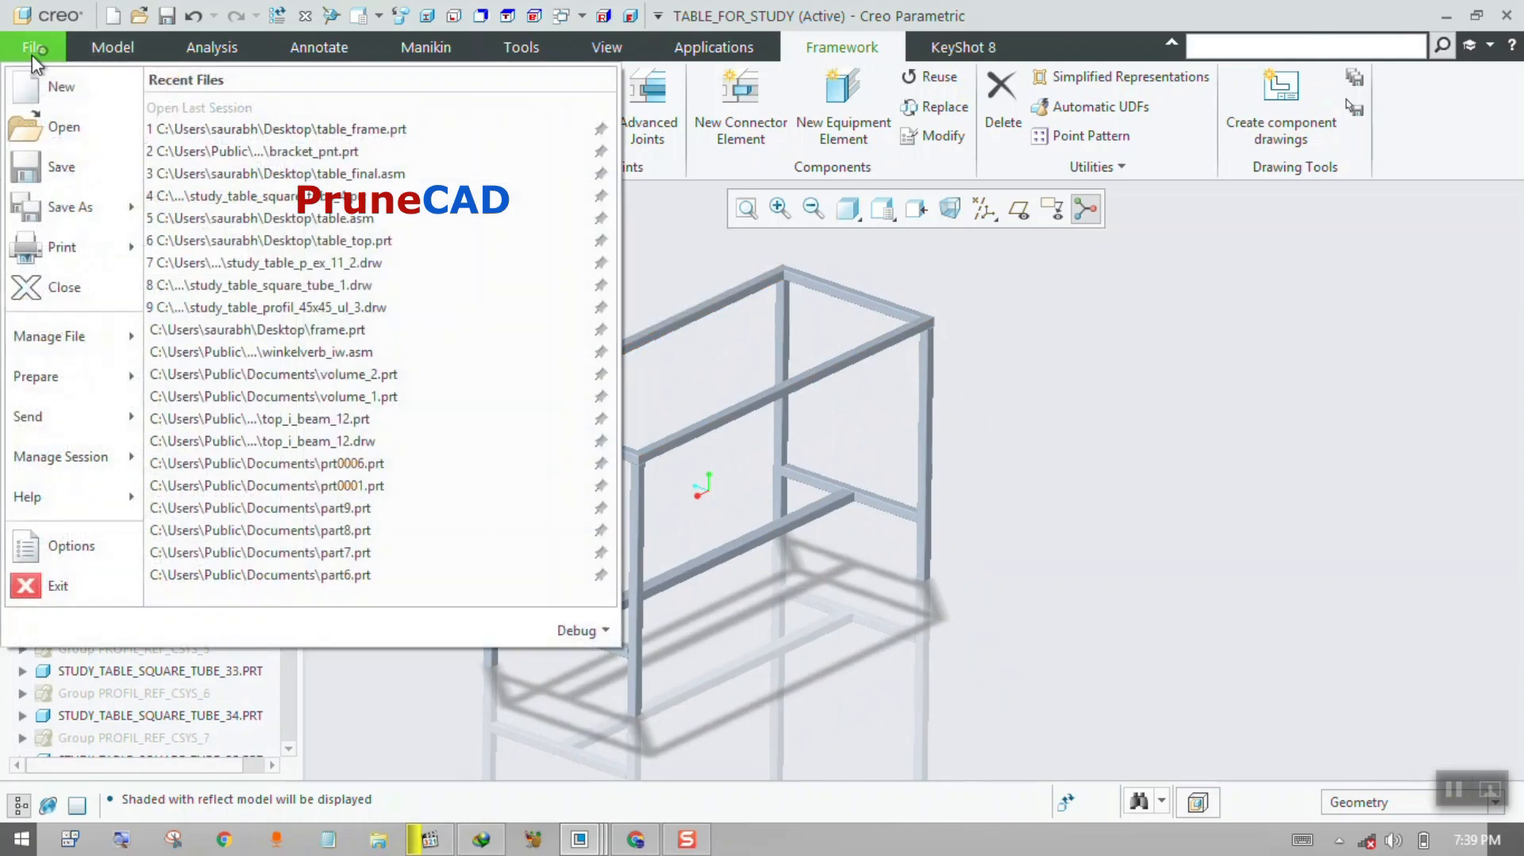
click(56, 89)
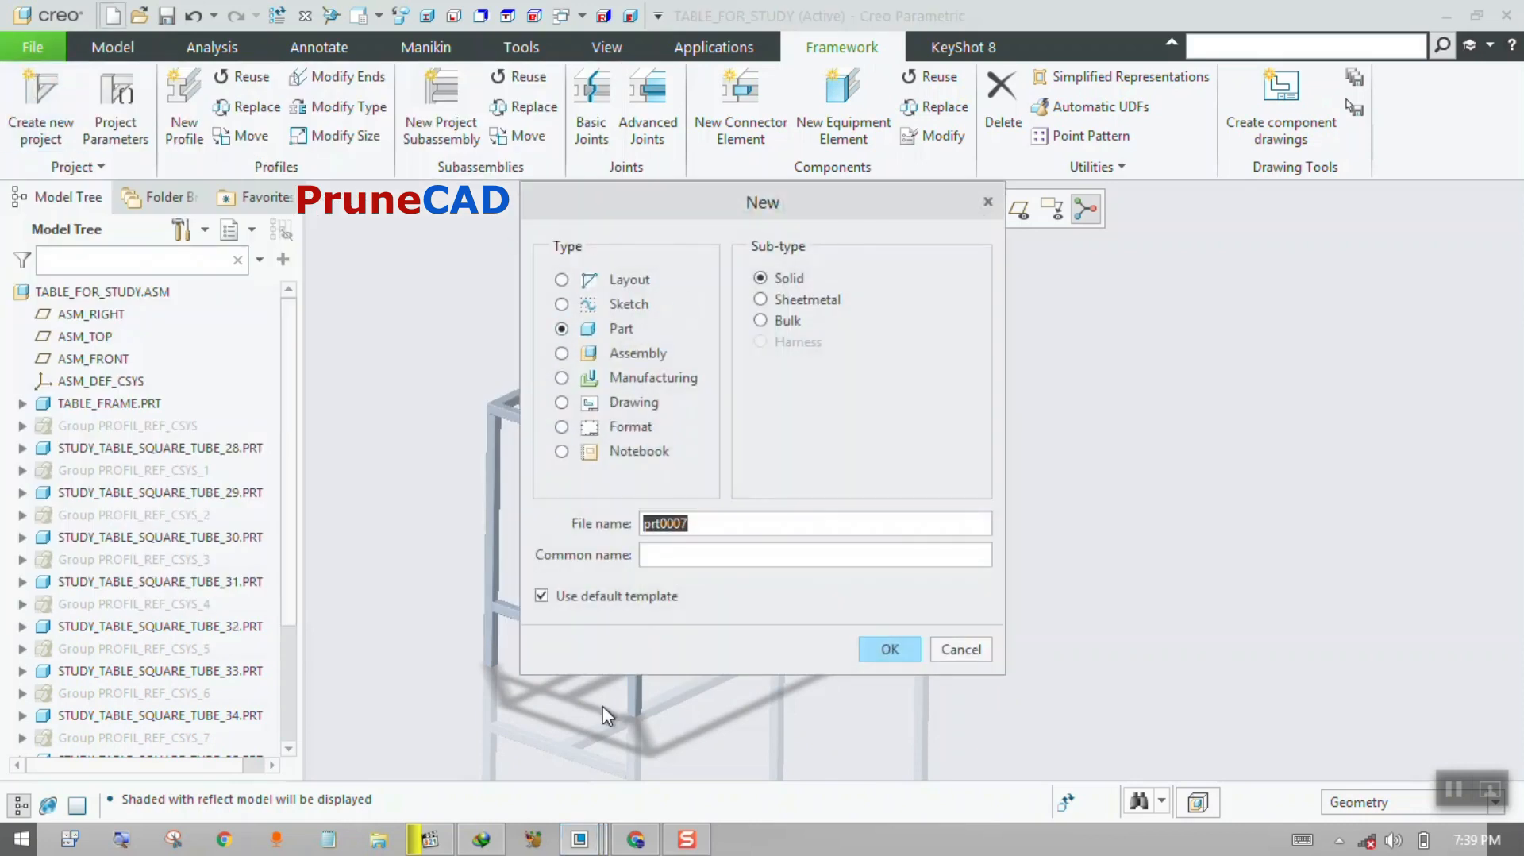
text(TABLE_TOP_WOOD)
key(Return)
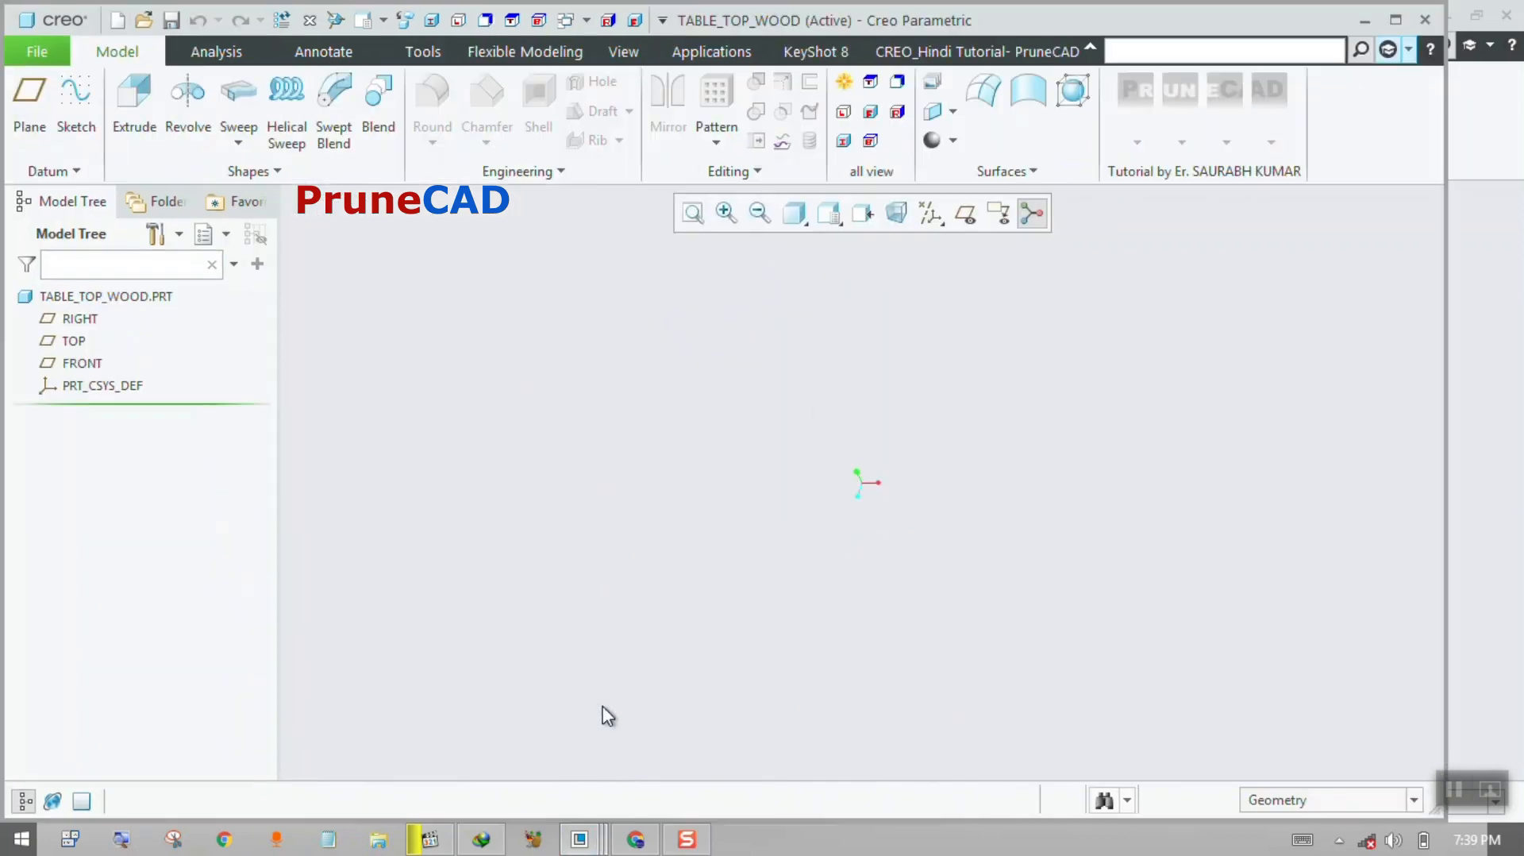
Show the datum planes and start an extrude sketch on the TOP plane.
click(933, 213)
click(953, 341)
click(568, 365)
click(727, 405)
click(770, 316)
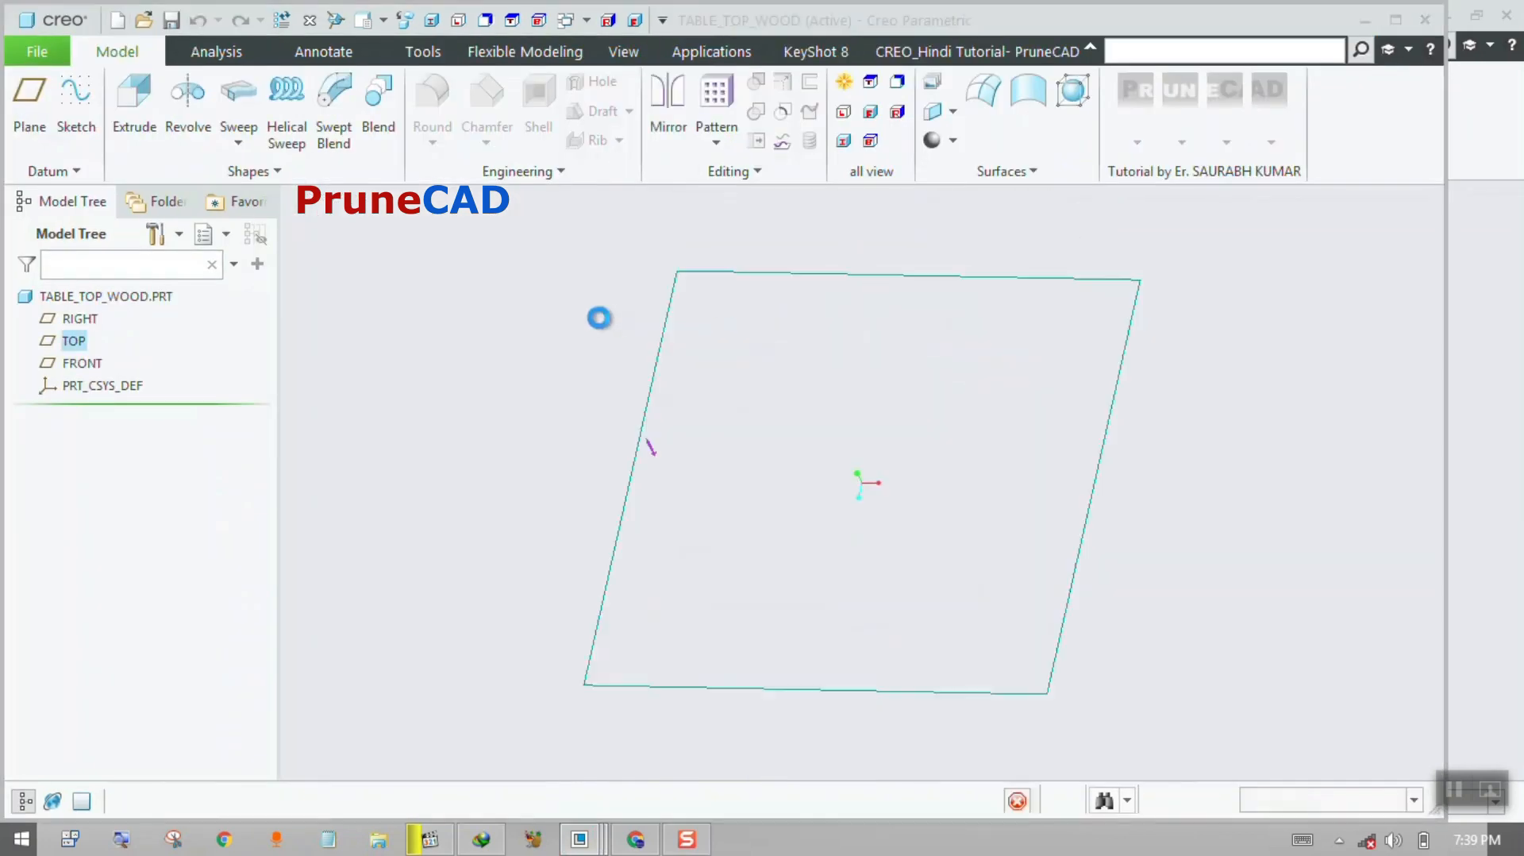
Sketch a center rectangle about 445 wide by 205 high centred on the origin.
click(469, 111)
click(476, 188)
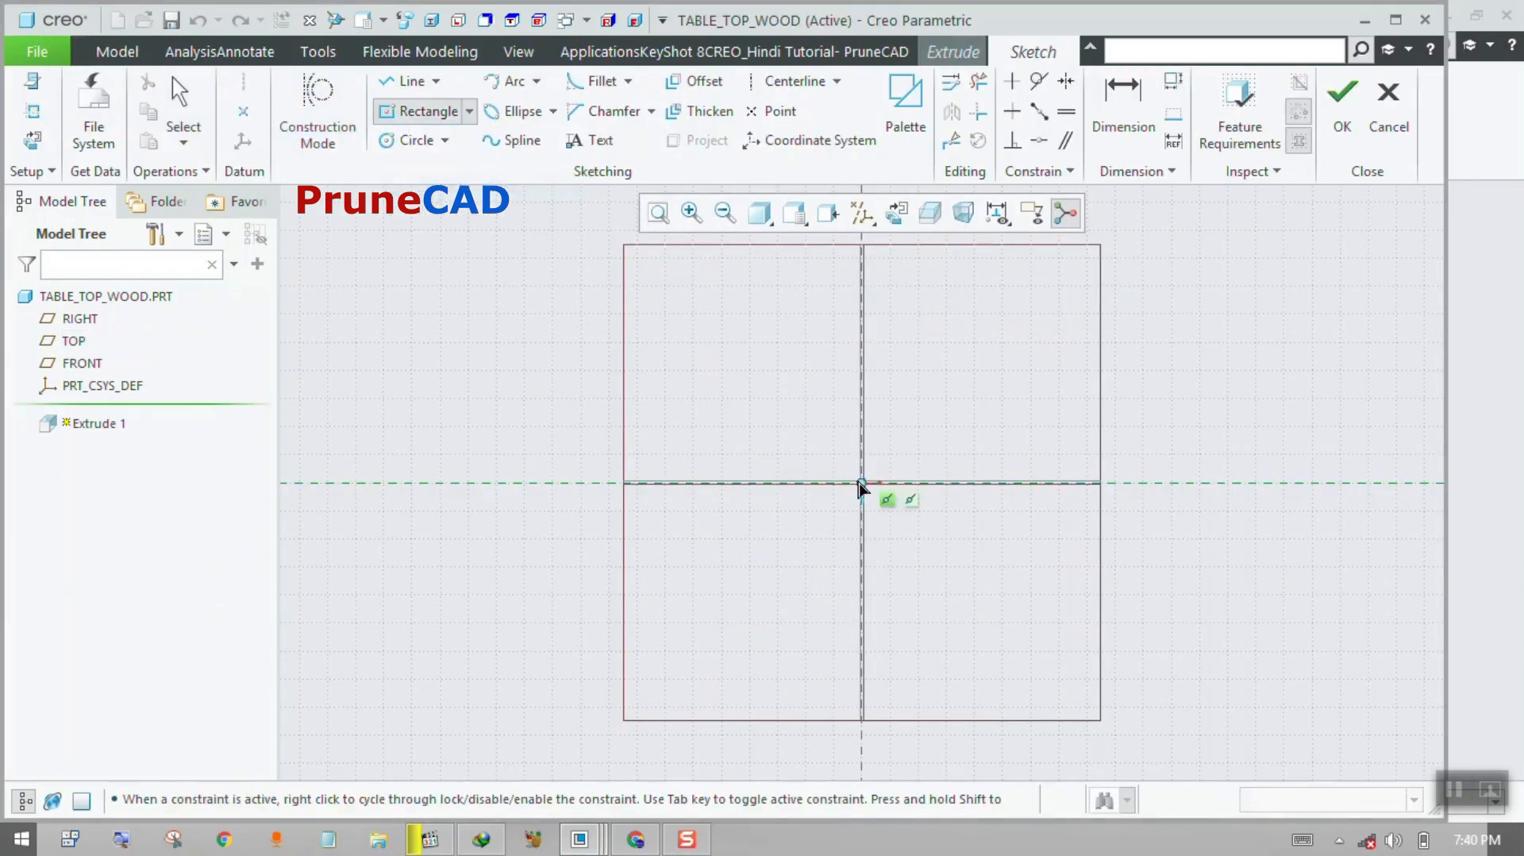
click(862, 482)
click(1072, 391)
middle_click(1024, 331)
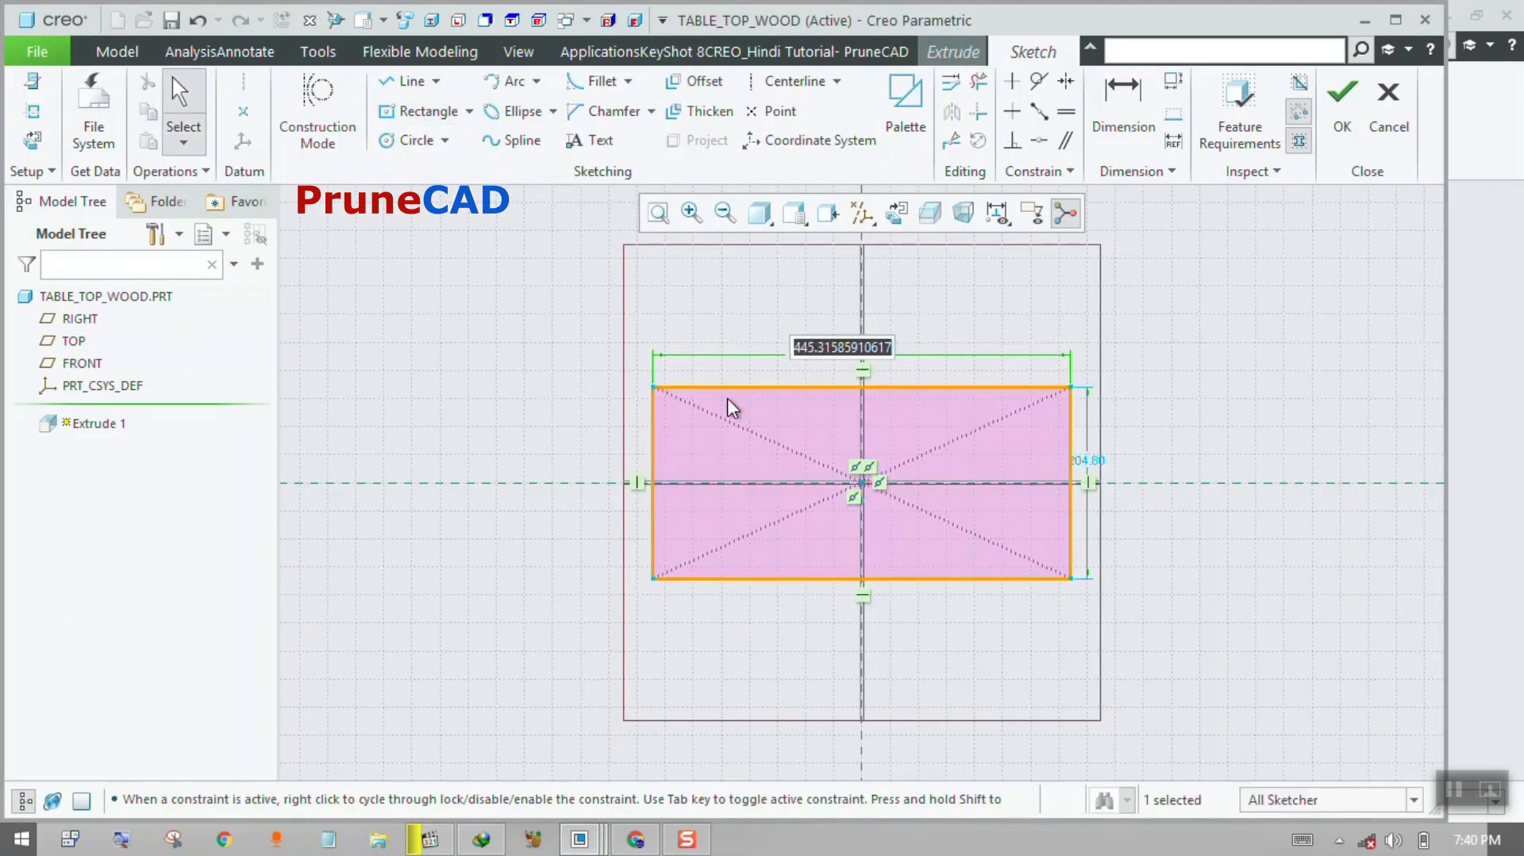
Set the rectangle's width to 48 and its height to 24.
key(Return)
scroll(906, 437, up, 4)
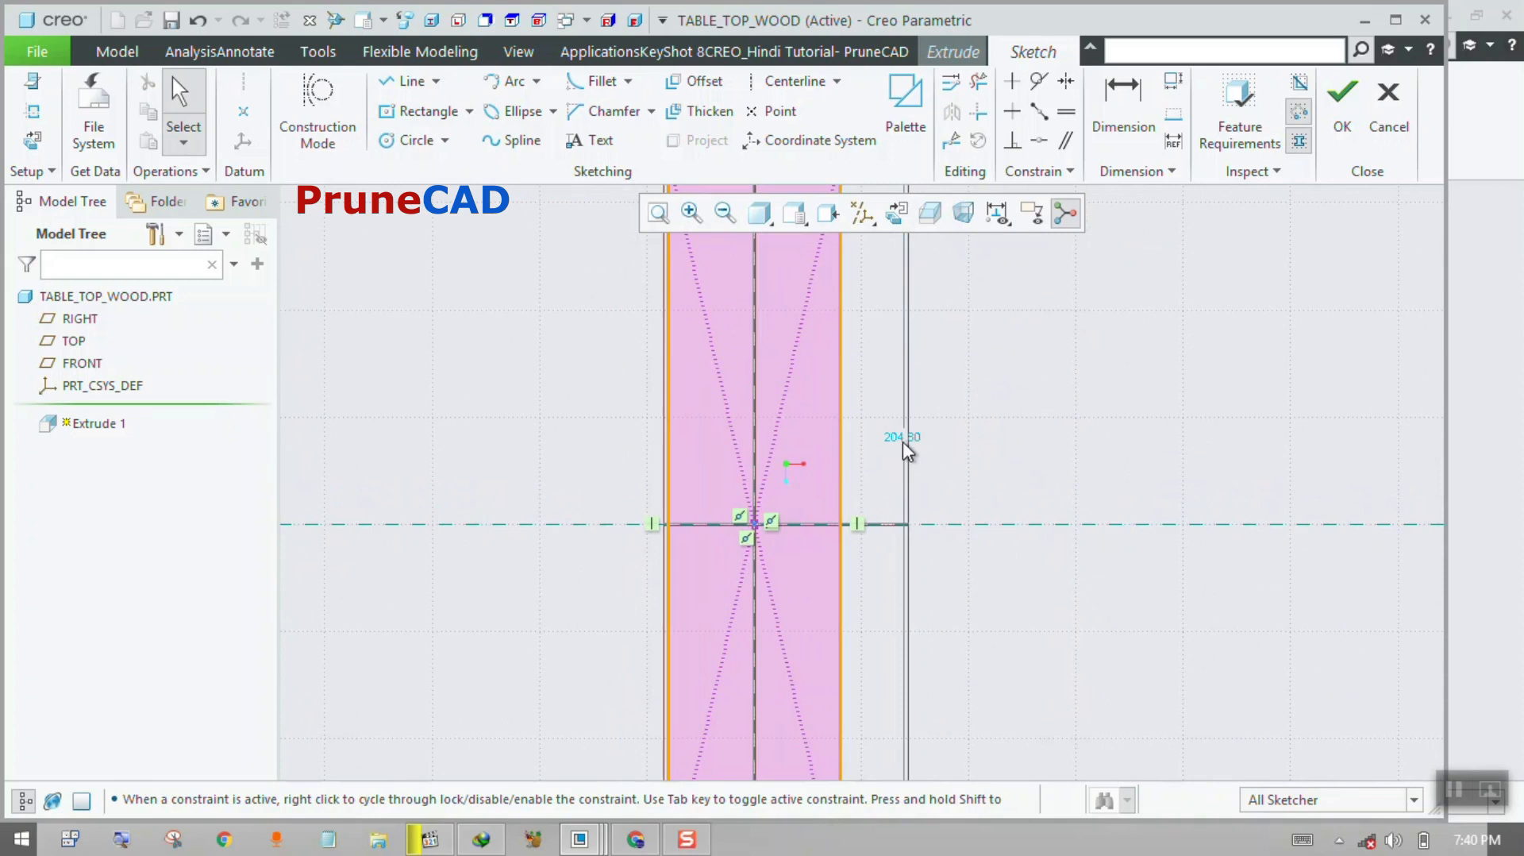
double_click(904, 439)
text(24)
key(Return)
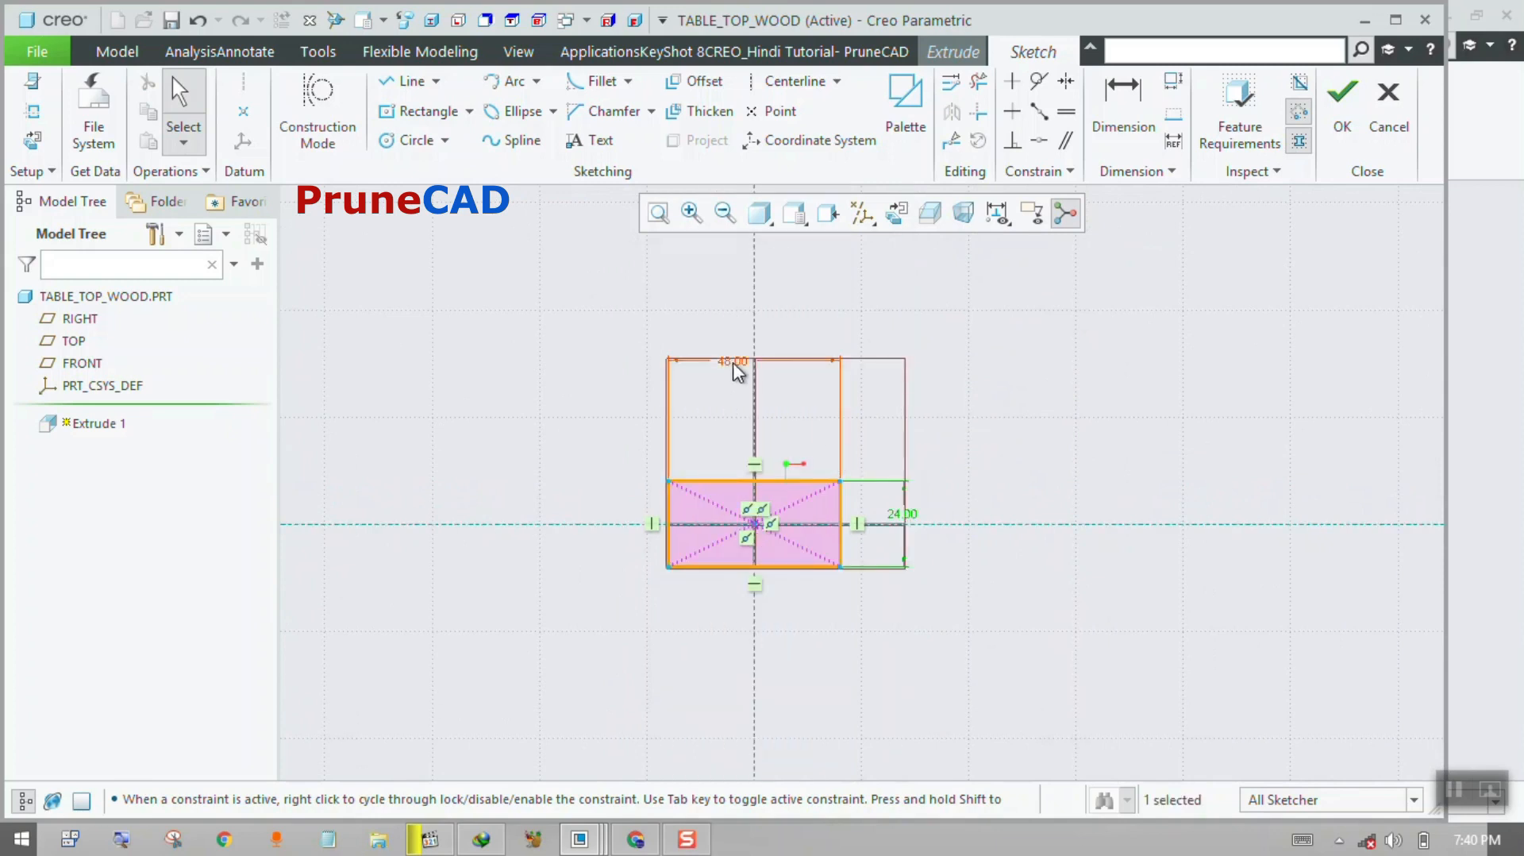
scroll(833, 556, up, 3)
Finish the sketch and extrude the rectangle as a solid to a depth of 1.
click(1342, 92)
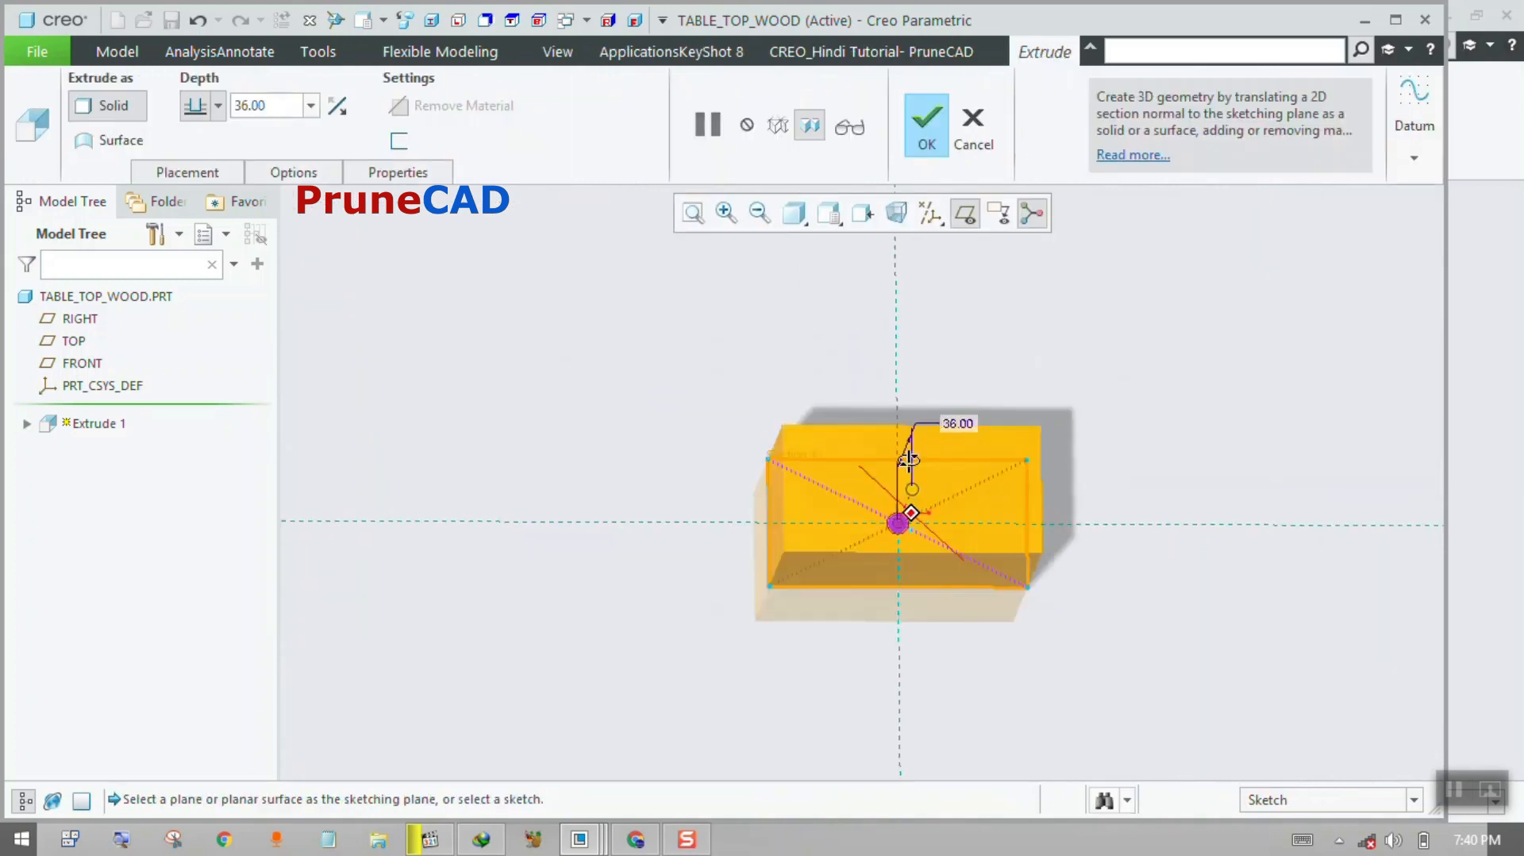
text(1)
key(Return)
scroll(935, 525, up, 2)
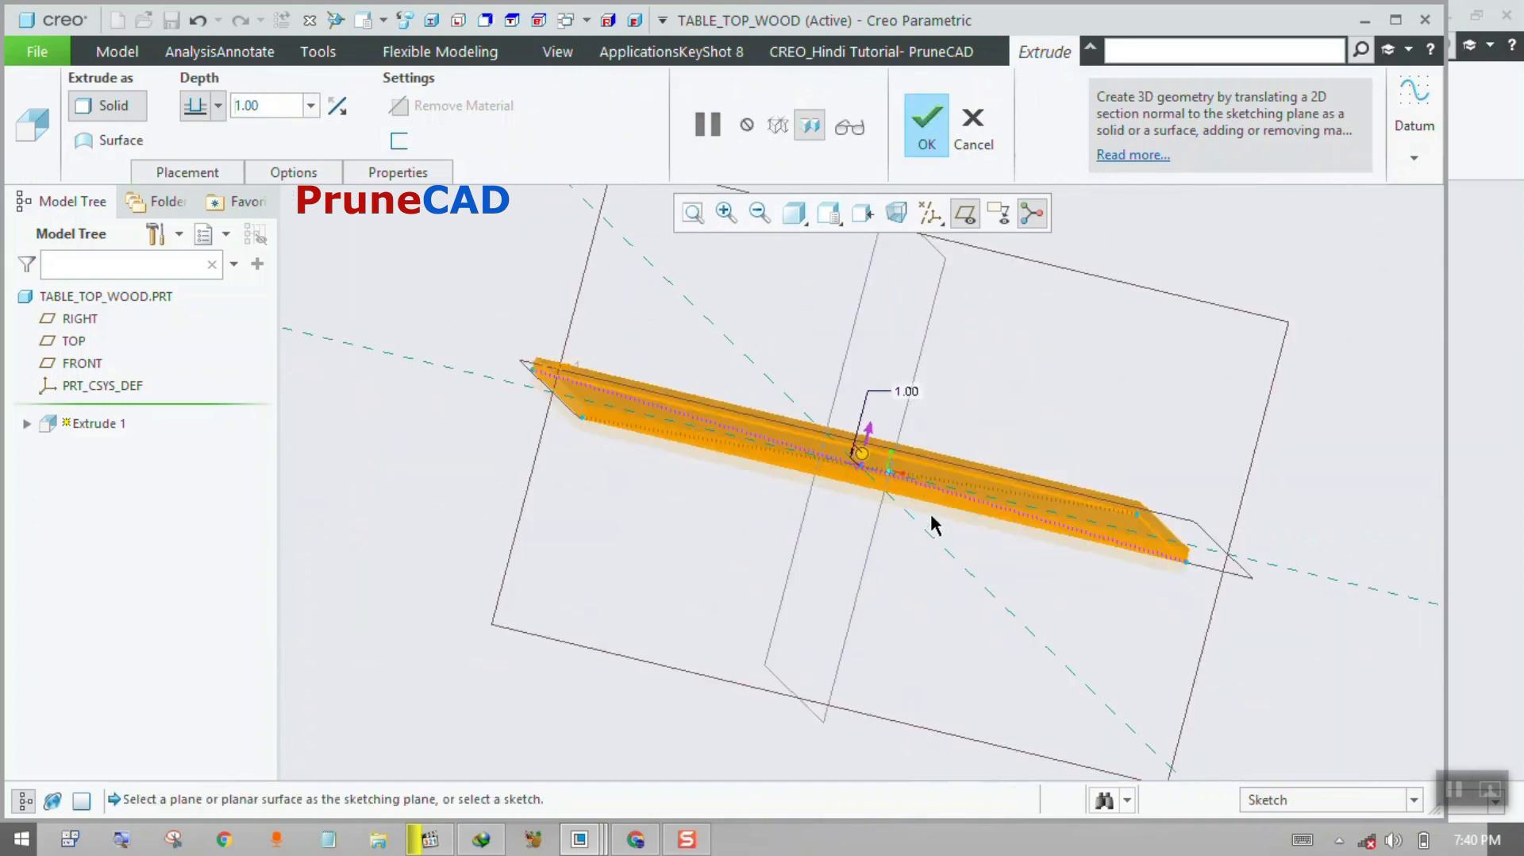
click(927, 127)
Round the tabletop's four corner edges with radius 2.00 using an Intent Chain selection, and save the part to the Desktop.
click(436, 100)
click(1329, 800)
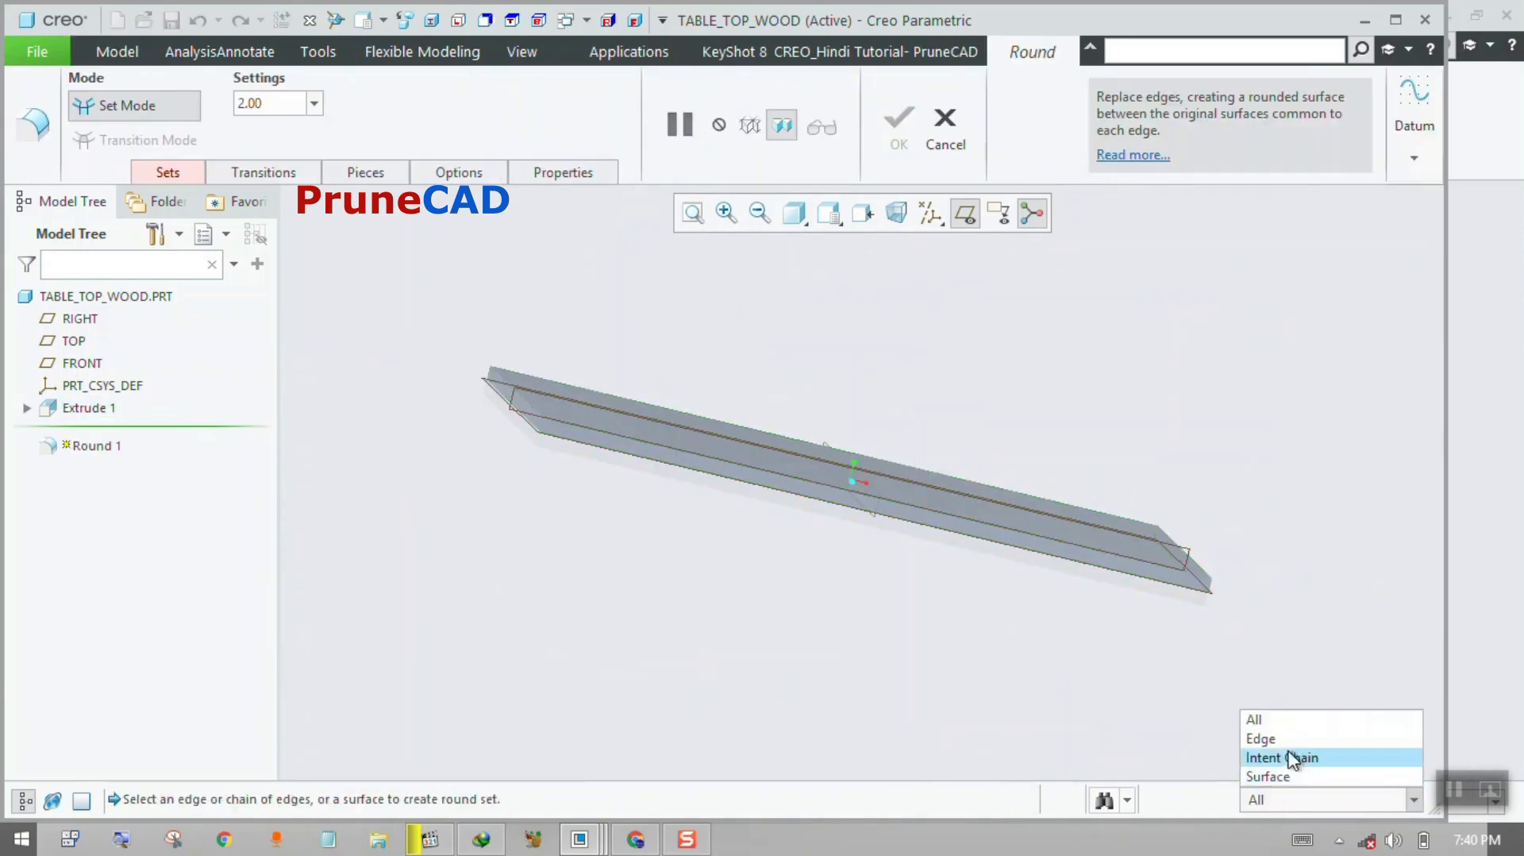
click(1298, 759)
scroll(540, 430, down, 4)
click(541, 430)
double_click(269, 105)
scroll(502, 336, up, 4)
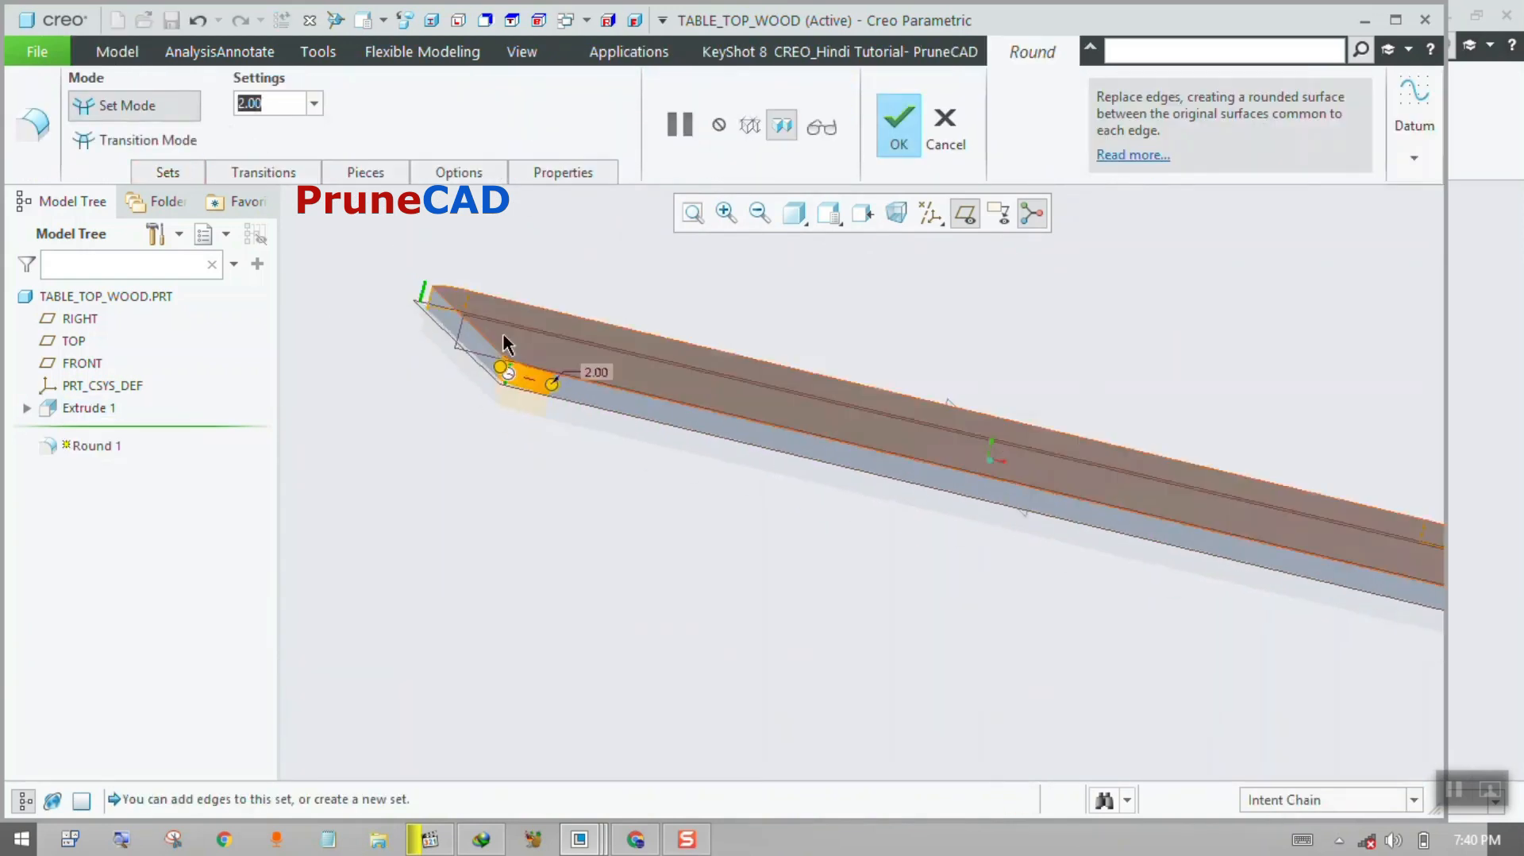
middle_drag(504, 340, 547, 204)
click(899, 127)
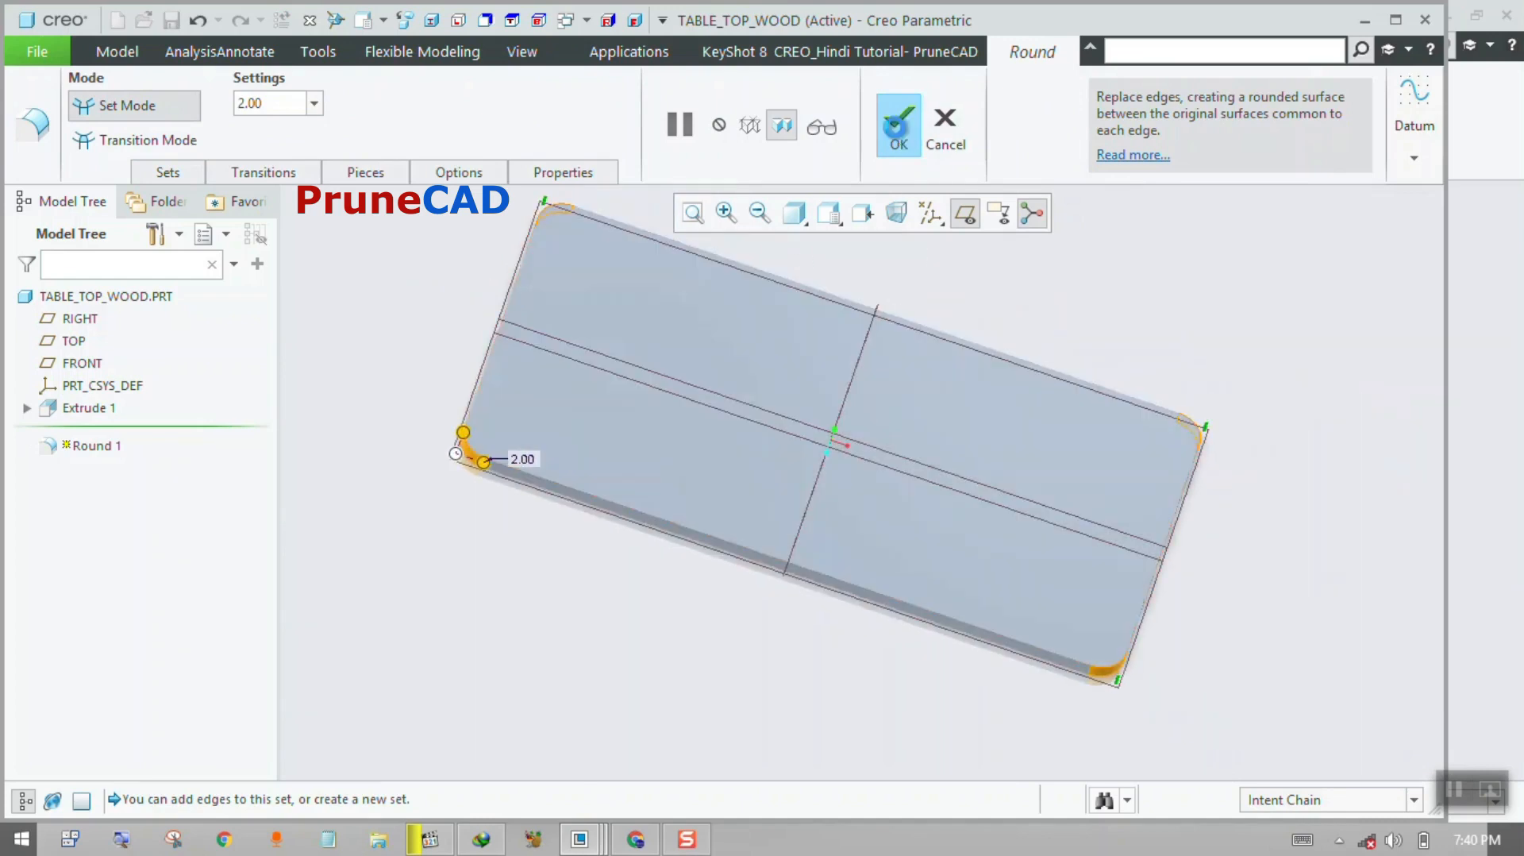
key(ctrl+s)
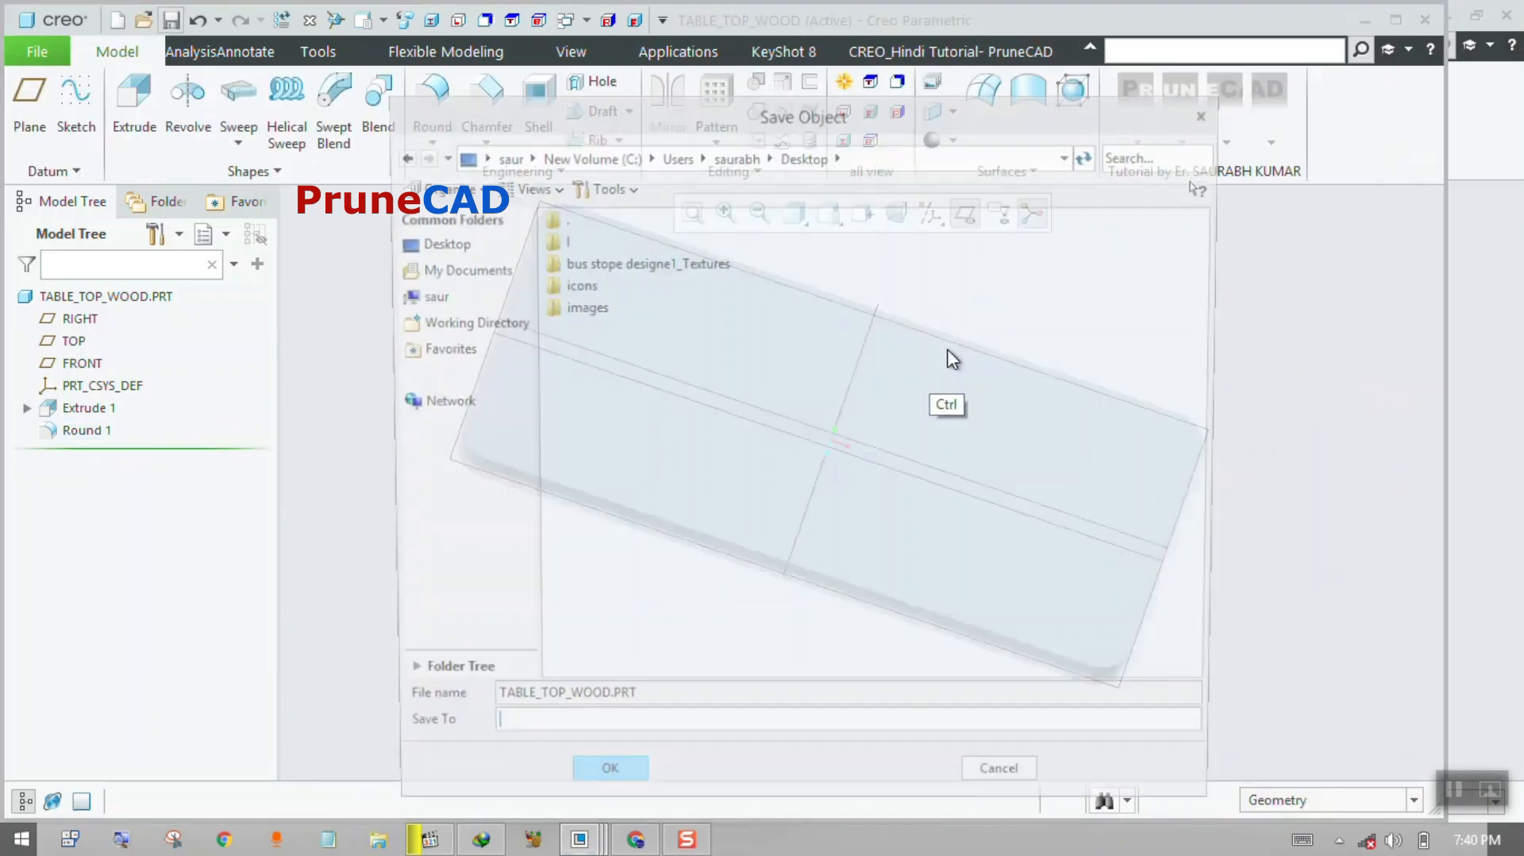
click(596, 789)
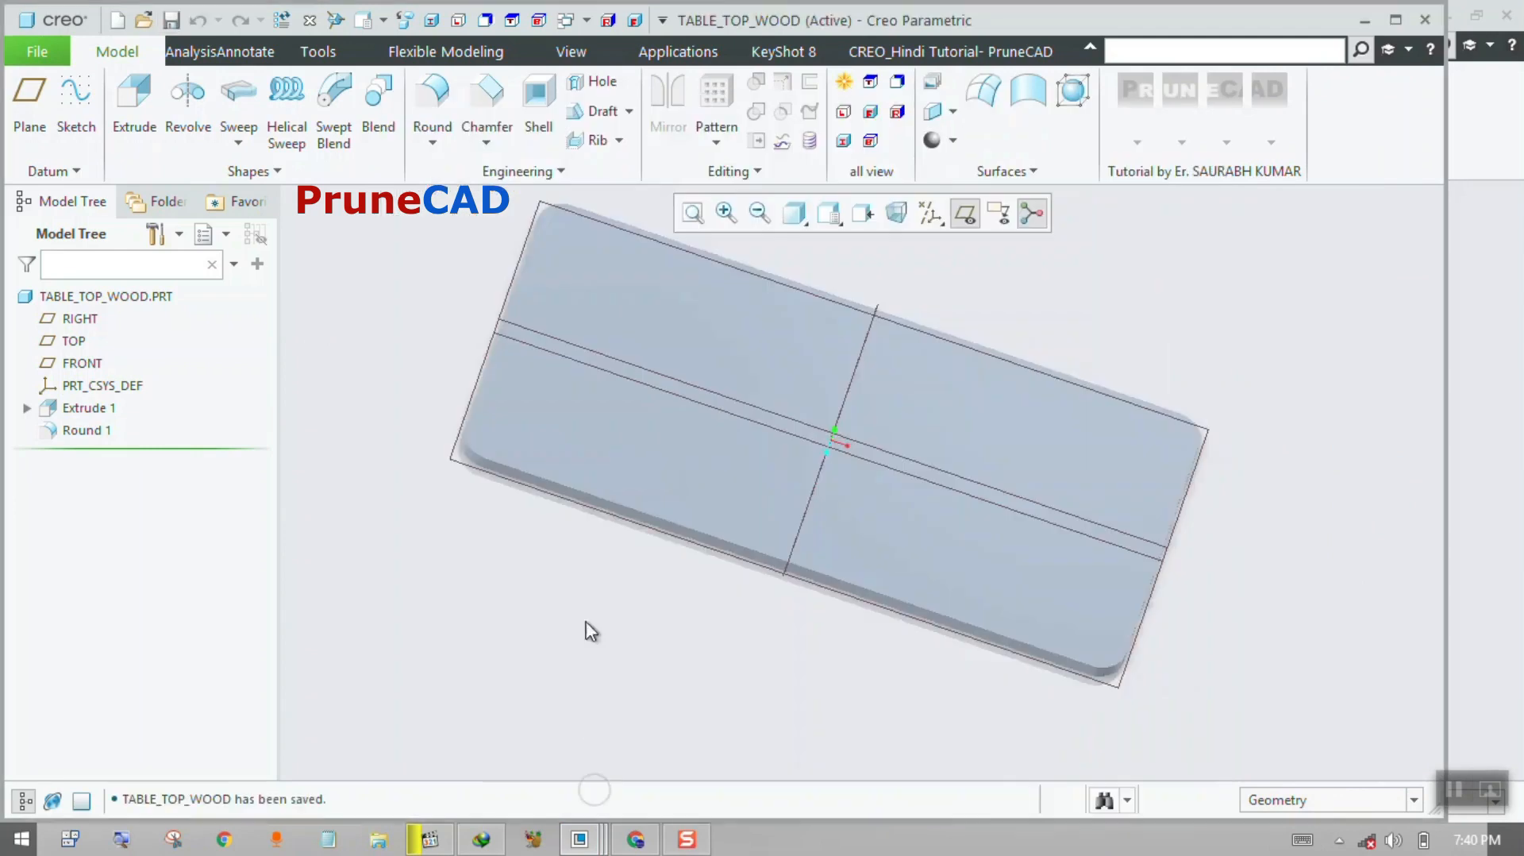
Close the tabletop part, assemble table_top_wood.prt into TABLE_FOR_STUDY, and move it above the frame.
click(1426, 24)
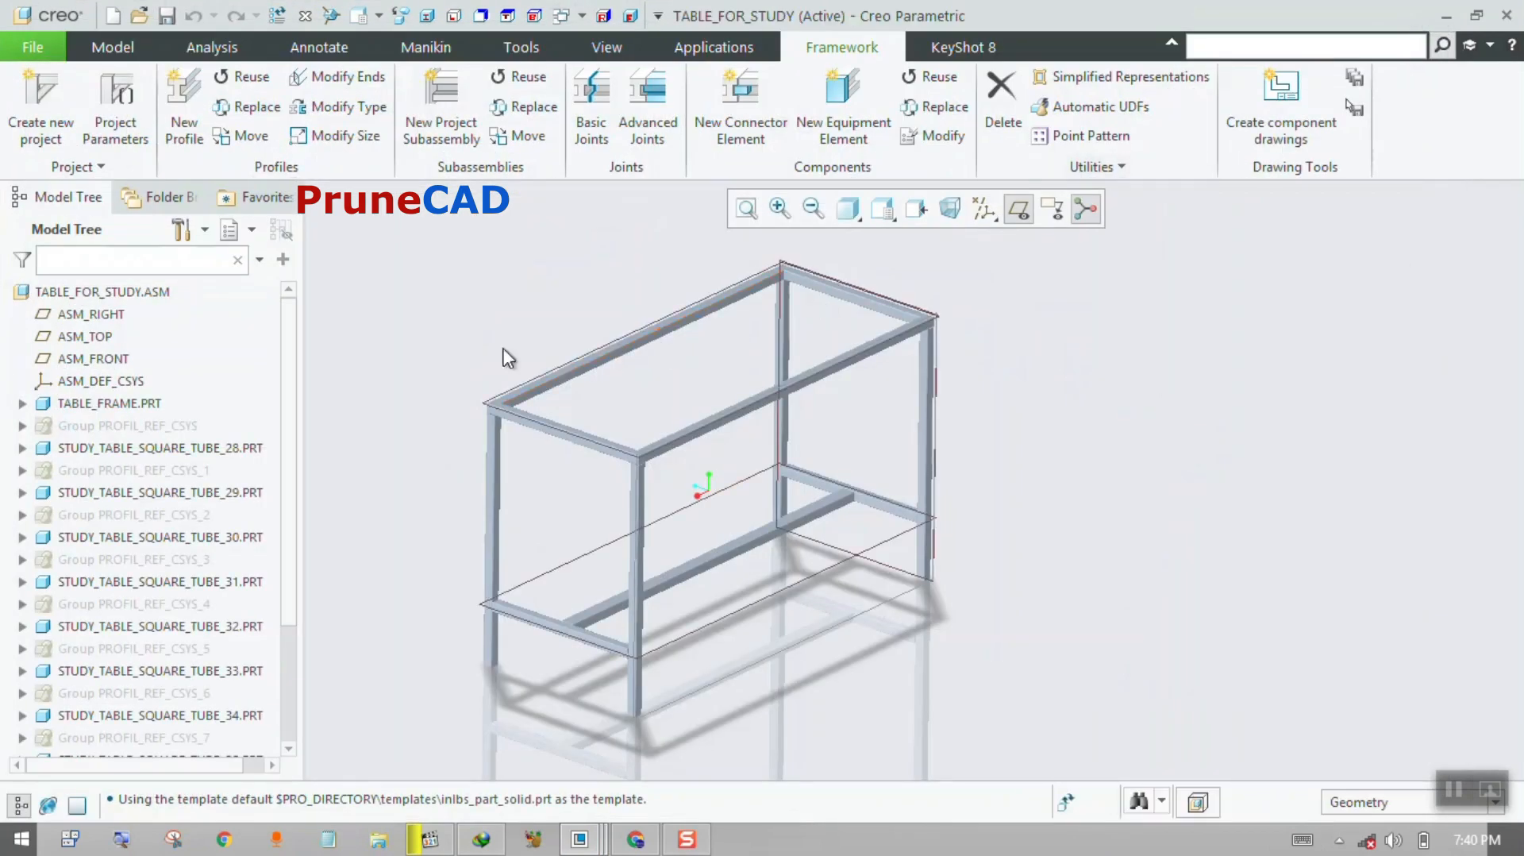
click(119, 46)
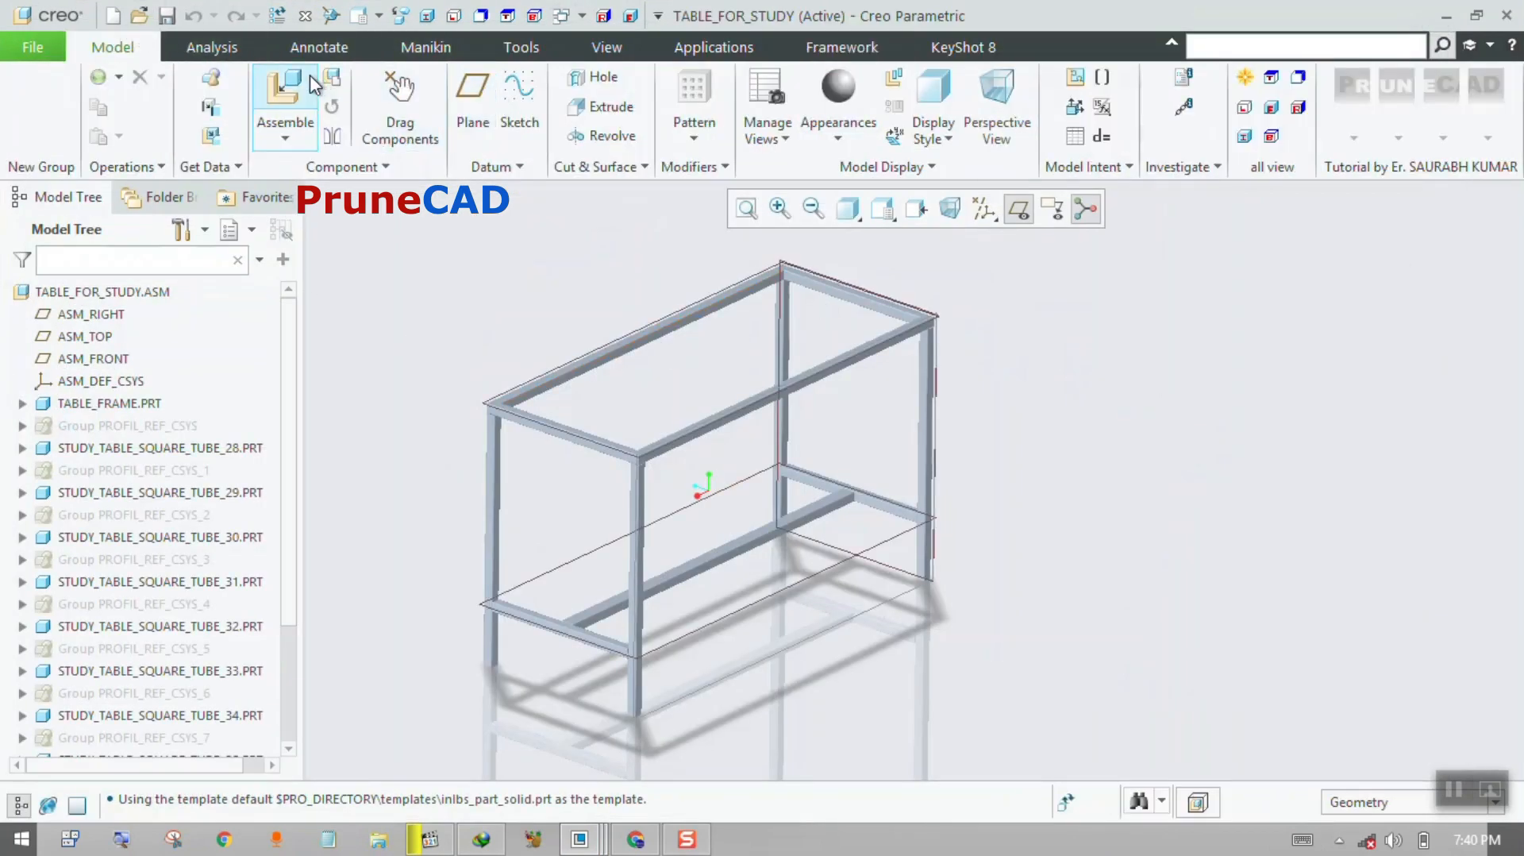
click(284, 99)
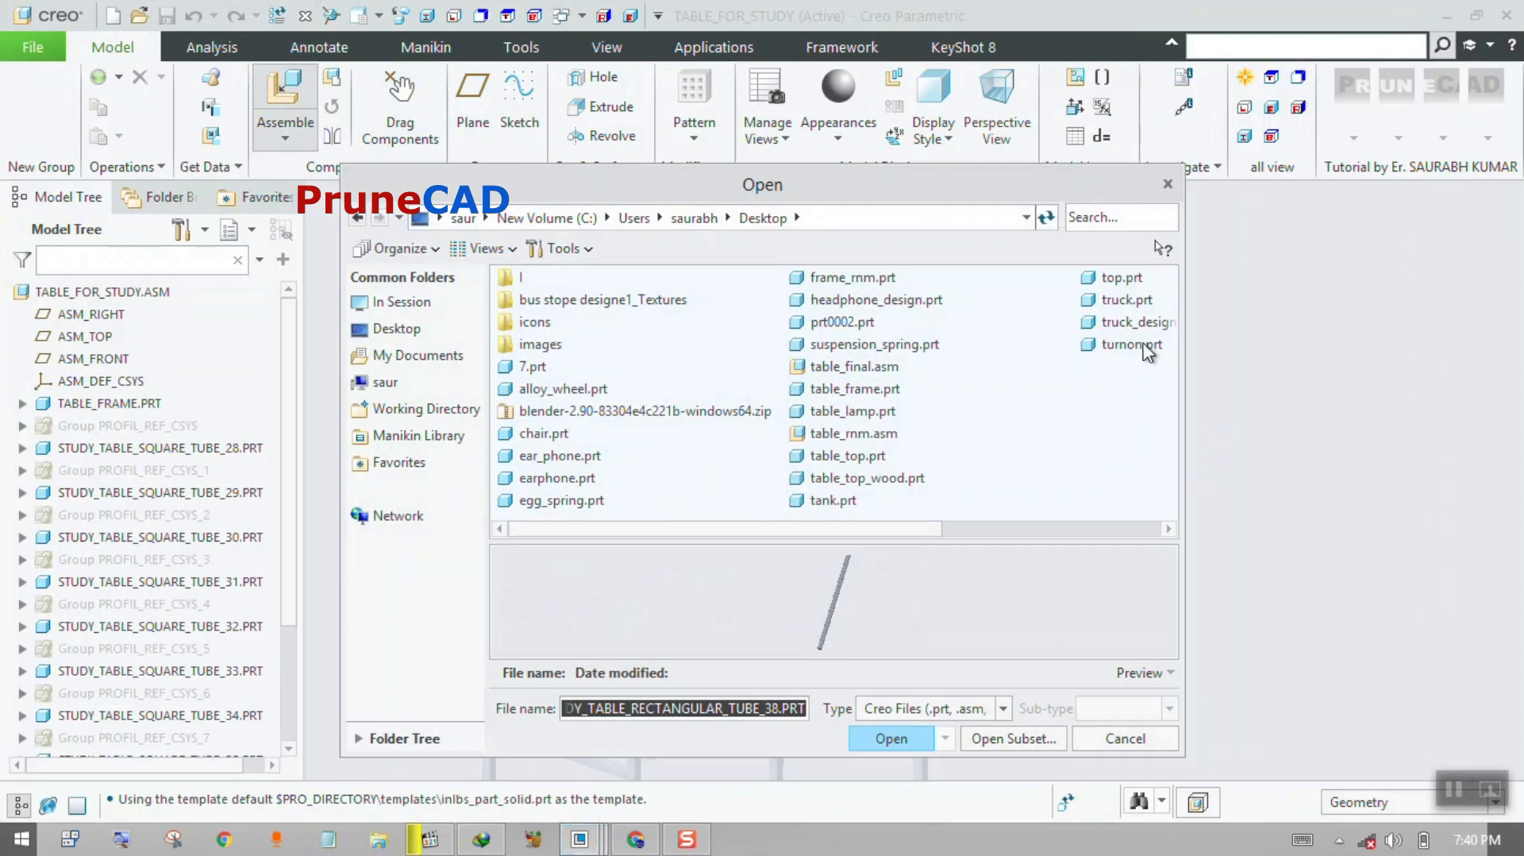
click(865, 478)
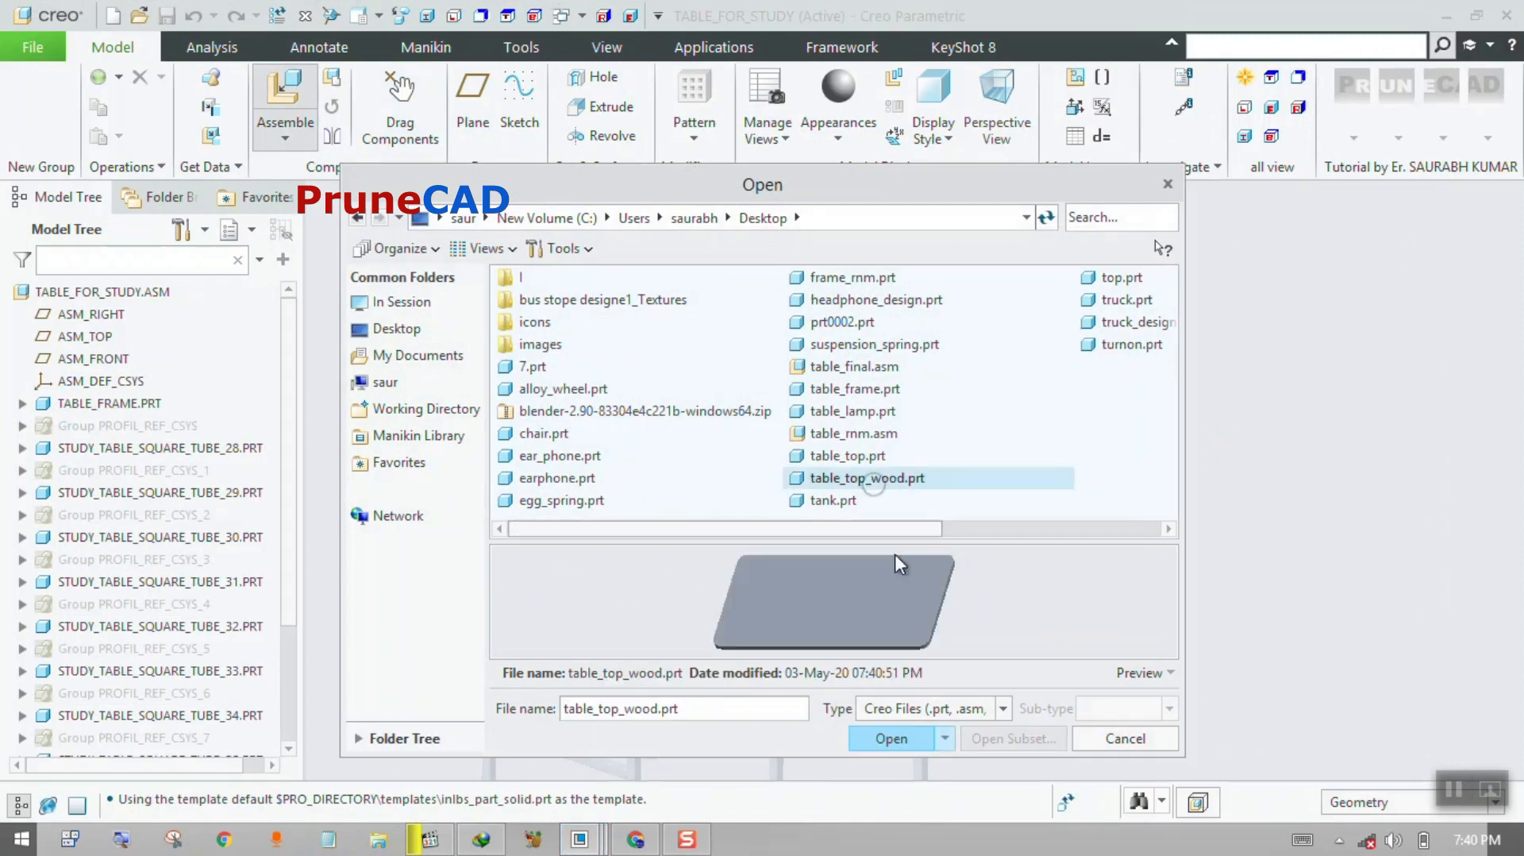
click(882, 737)
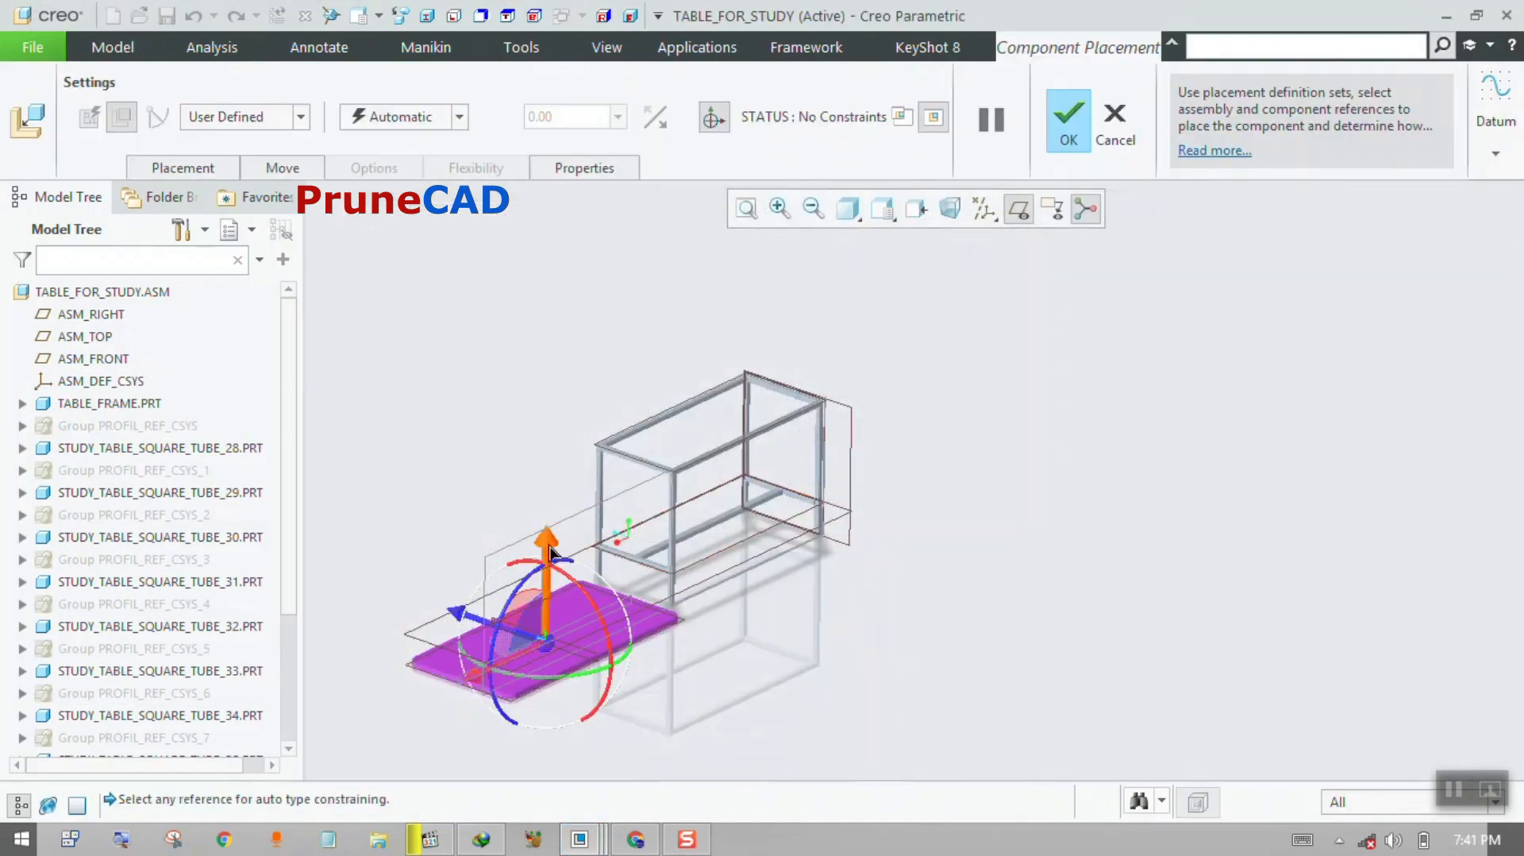
drag(549, 546, 569, 409)
drag(478, 537, 639, 397)
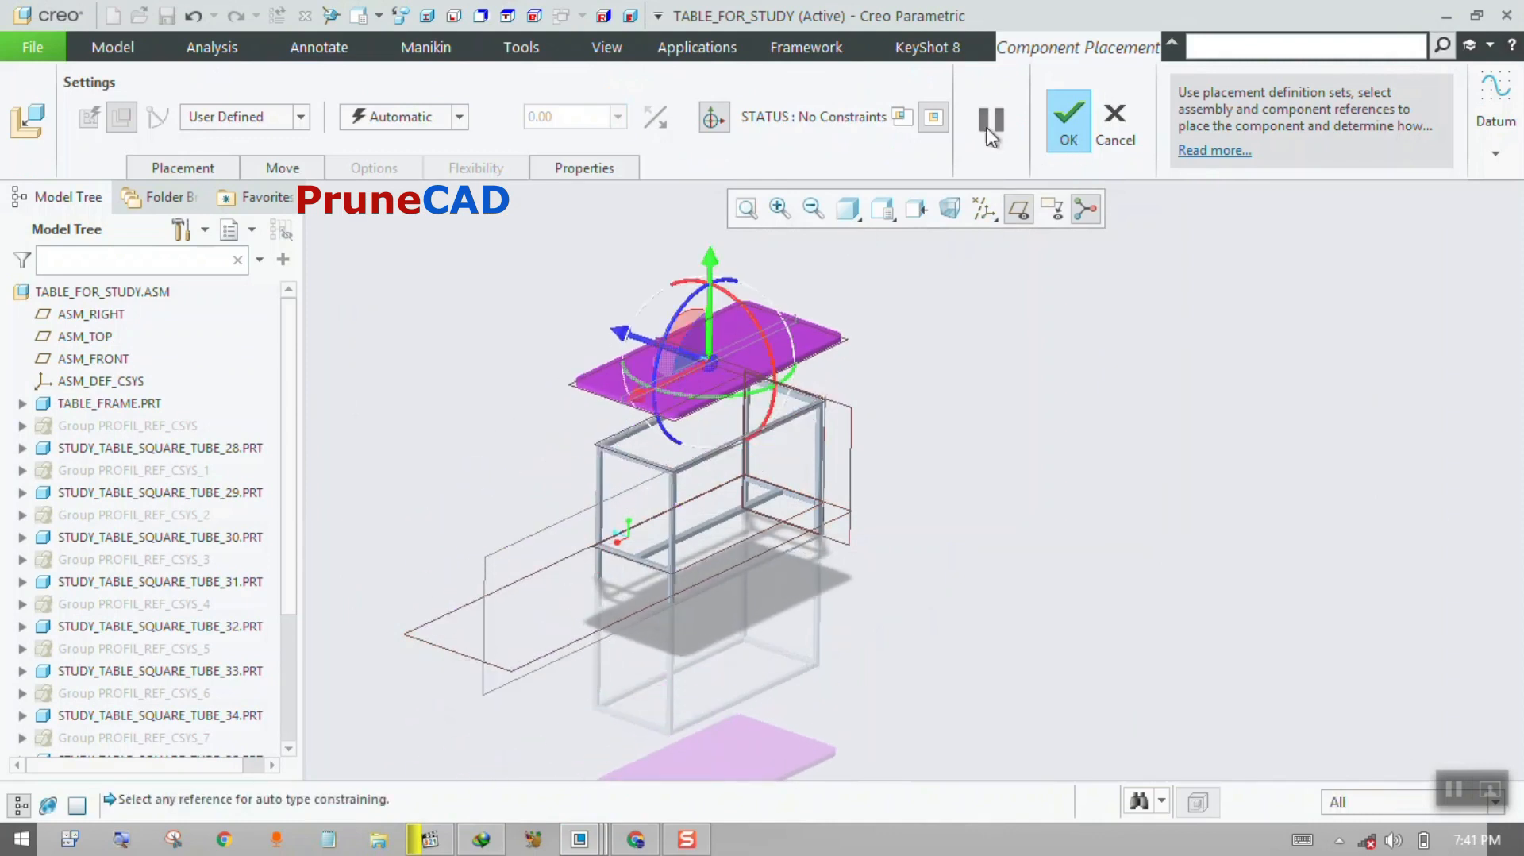
Constrain the tabletop's underside coincident with the upper face of the frame's top end tube.
click(198, 170)
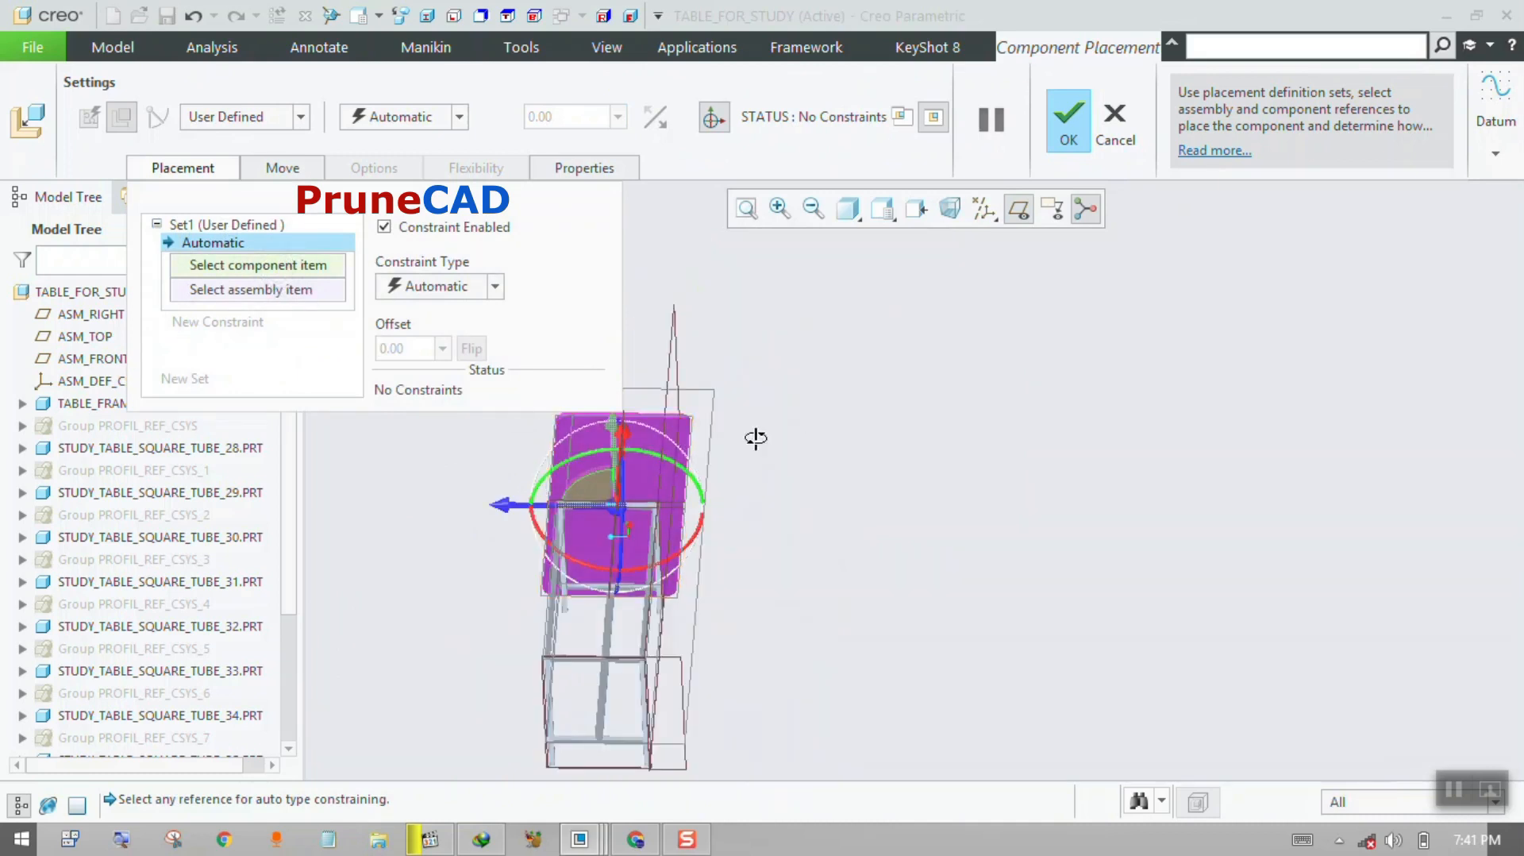
middle_drag(757, 435, 675, 472)
scroll(697, 427, down, 5)
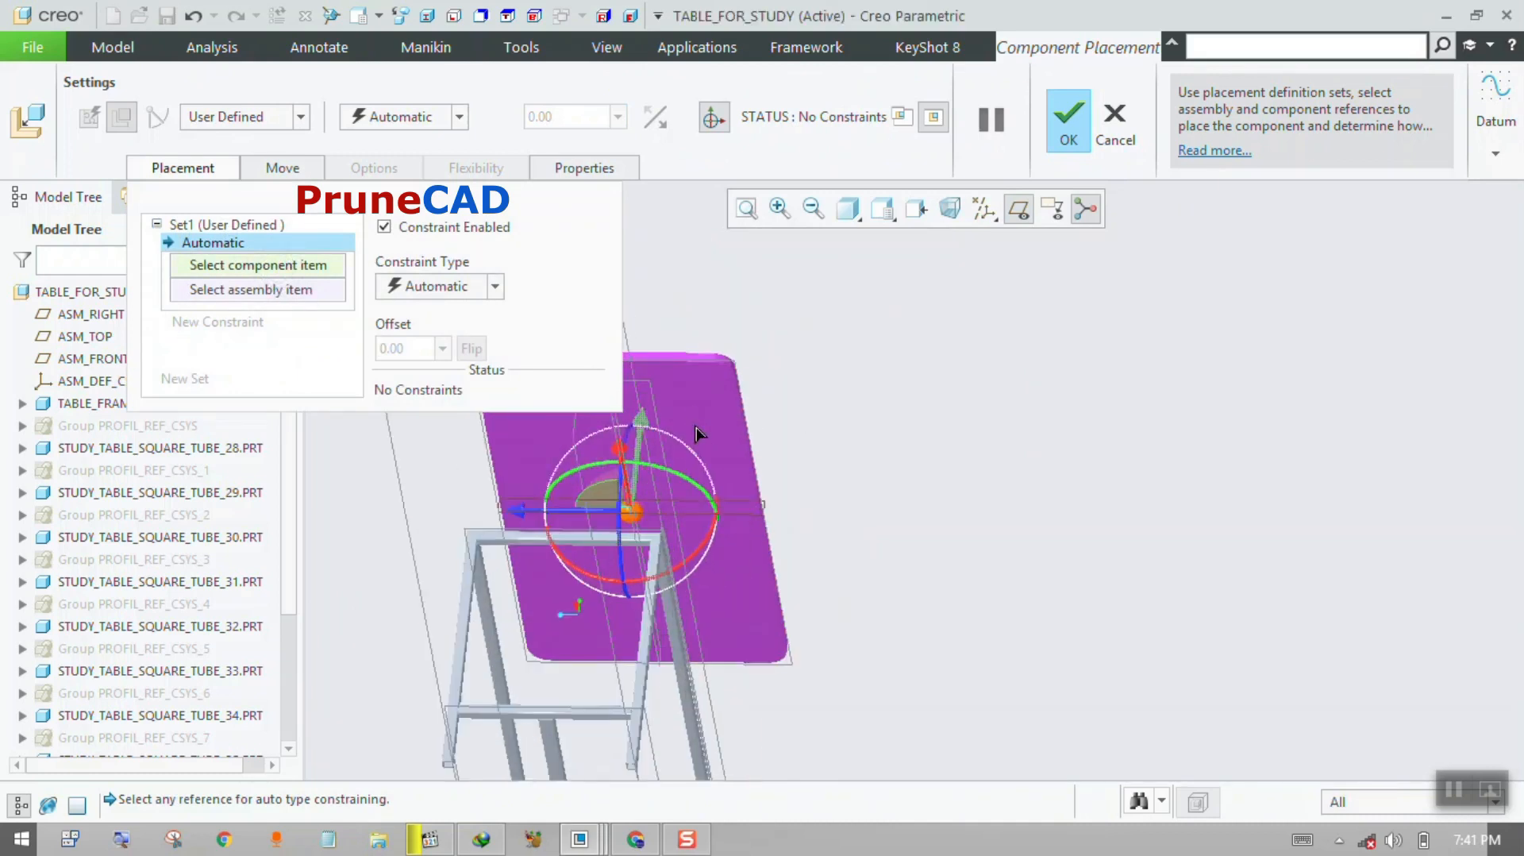
click(713, 382)
scroll(809, 377, up, 4)
middle_drag(808, 376, 728, 430)
scroll(691, 426, down, 7)
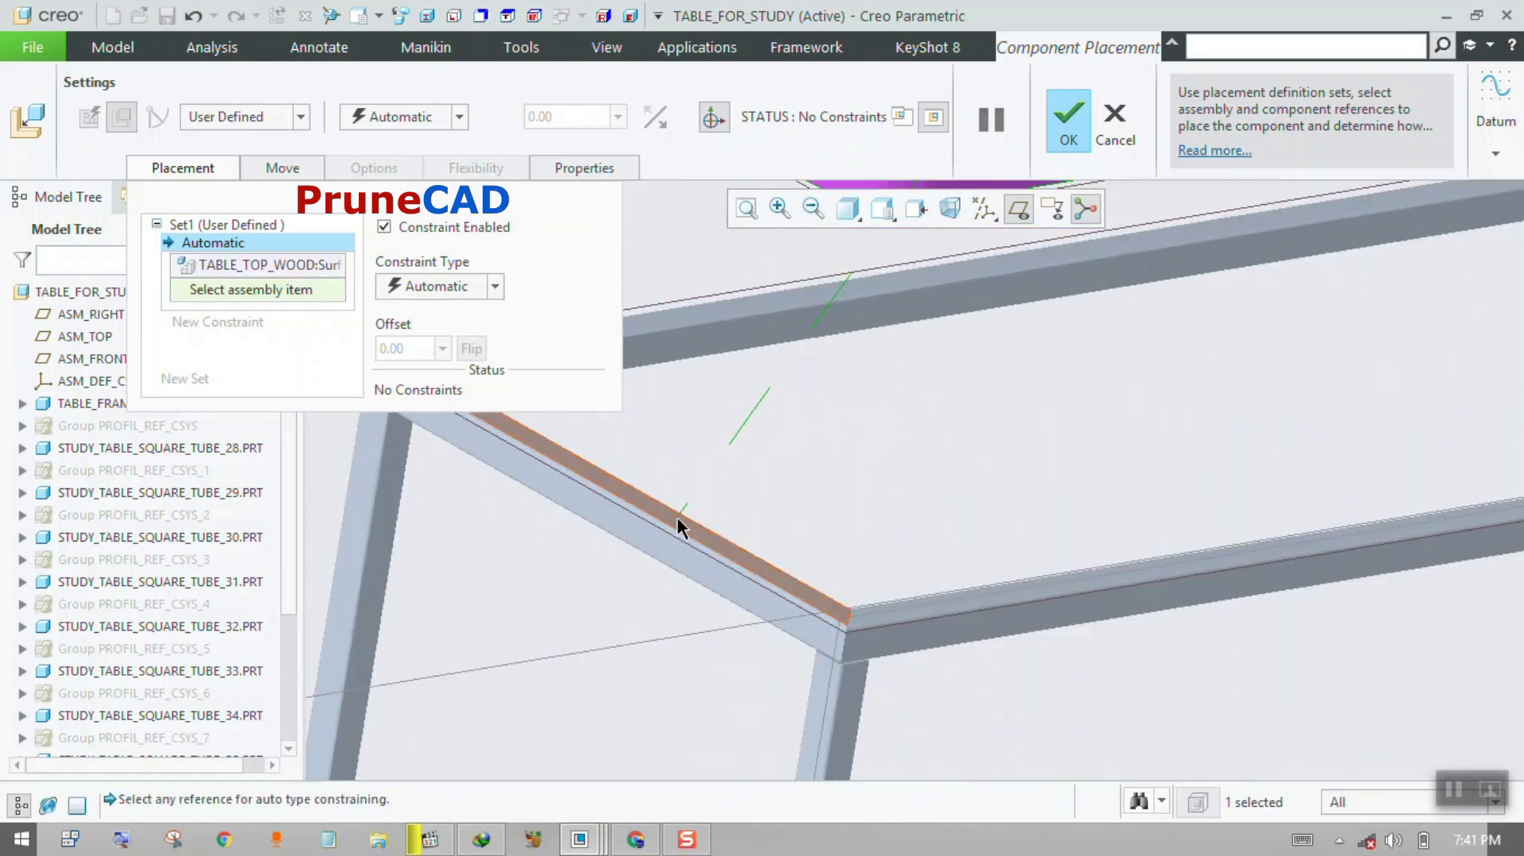
click(678, 517)
scroll(762, 498, up, 5)
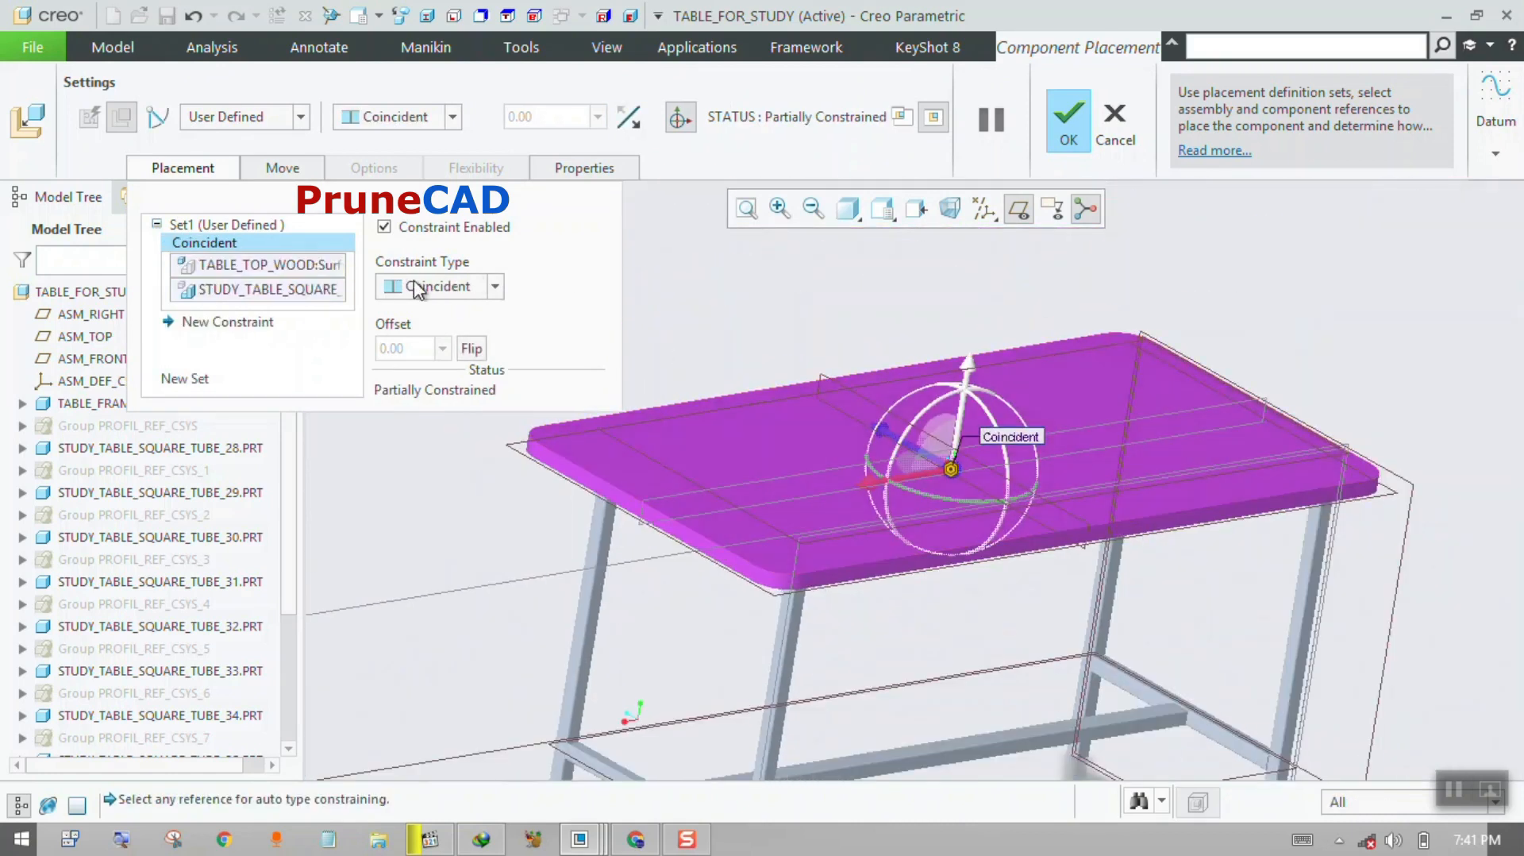
Add a Distance constraint with offset 3 between the tabletop's long side face and the outer face of the frame's long top tube.
click(211, 325)
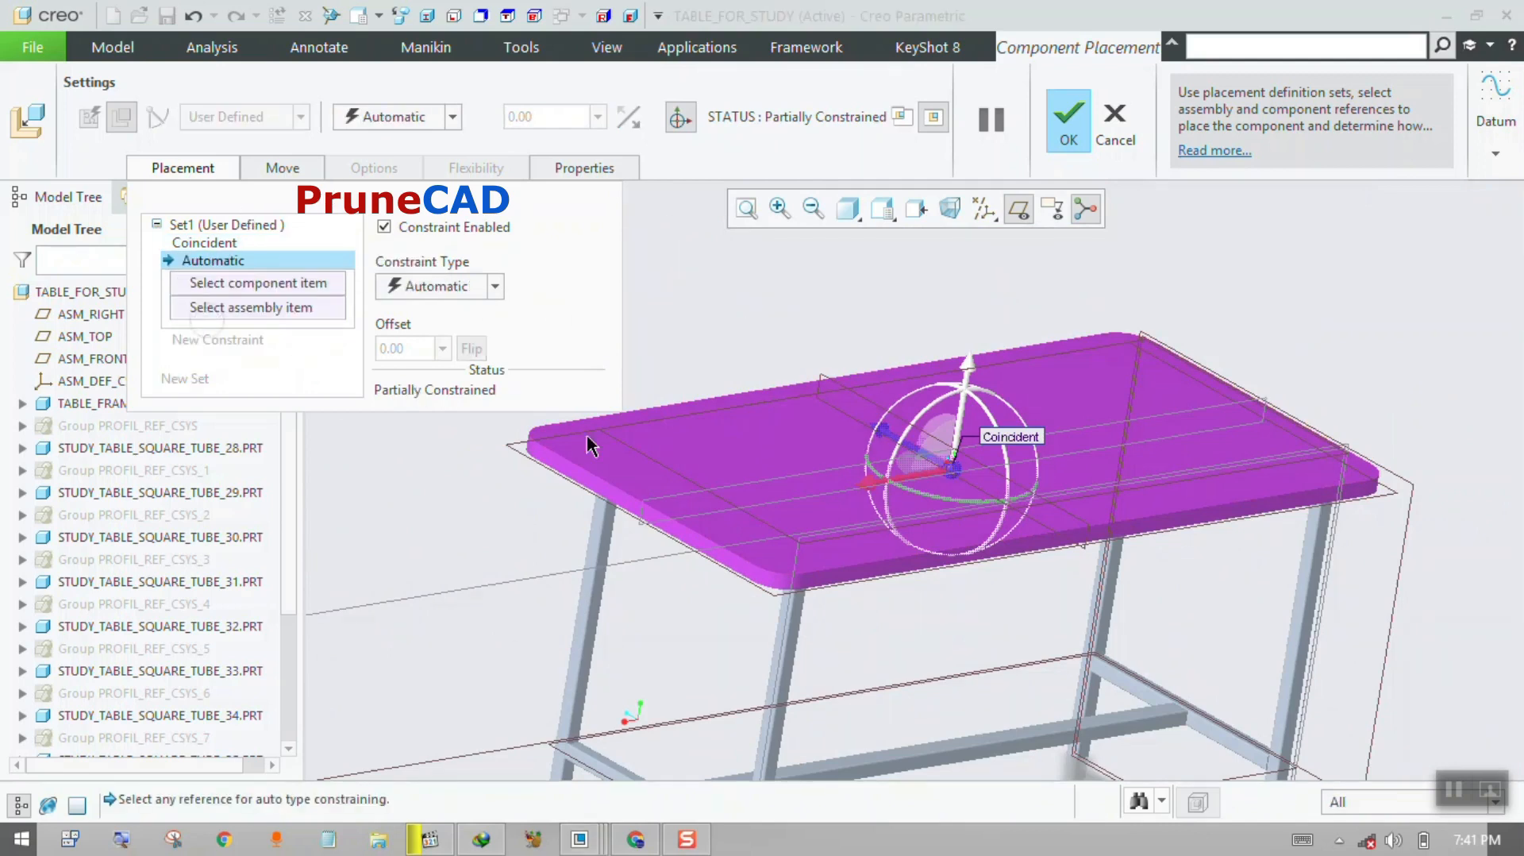
scroll(808, 568, down, 5)
scroll(784, 557, up, 4)
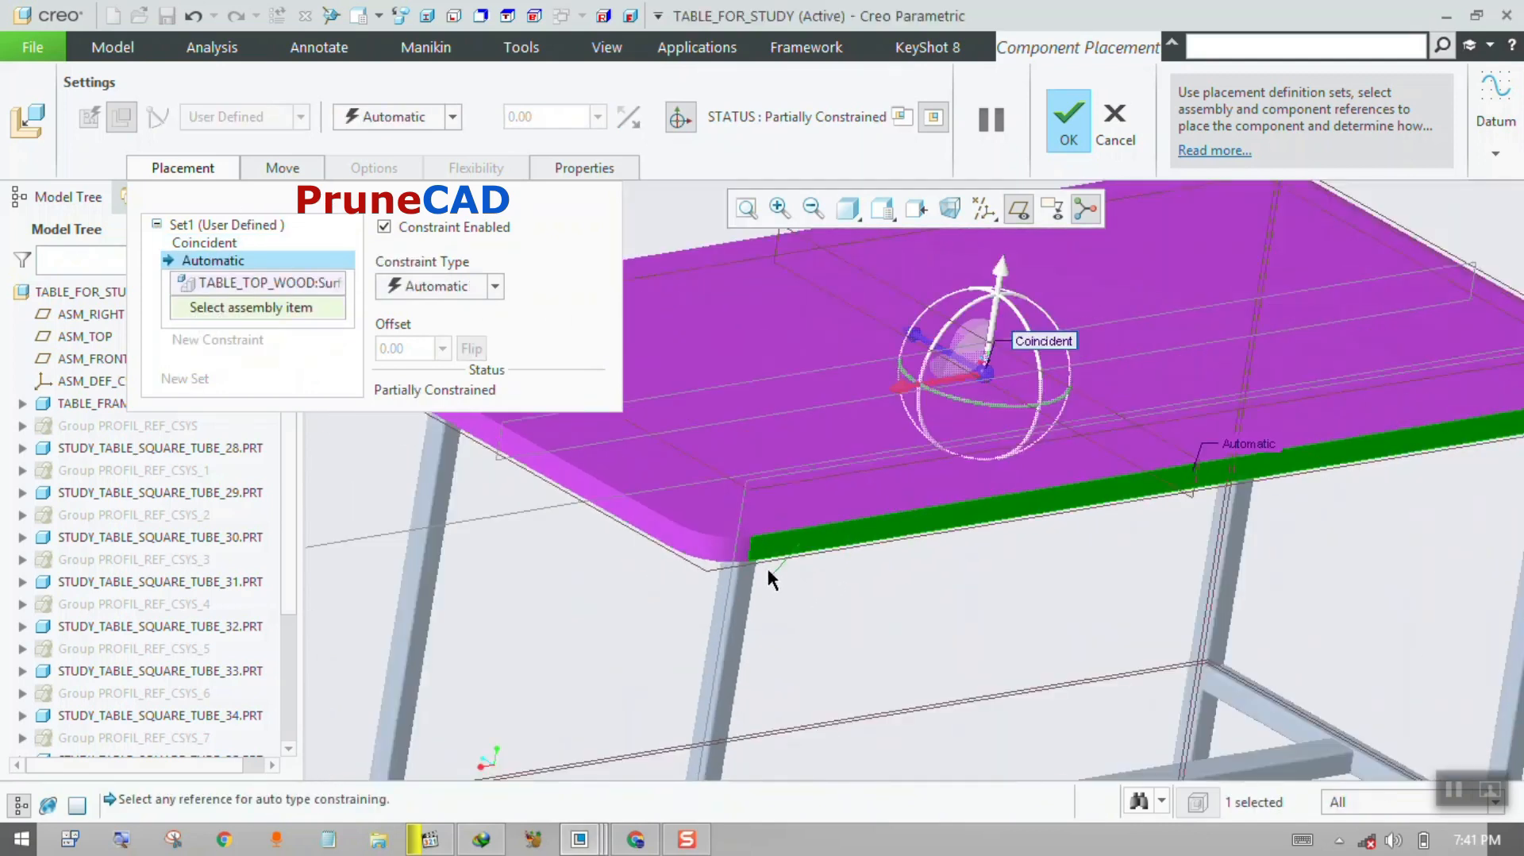
middle_drag(766, 564, 756, 526)
click(774, 476)
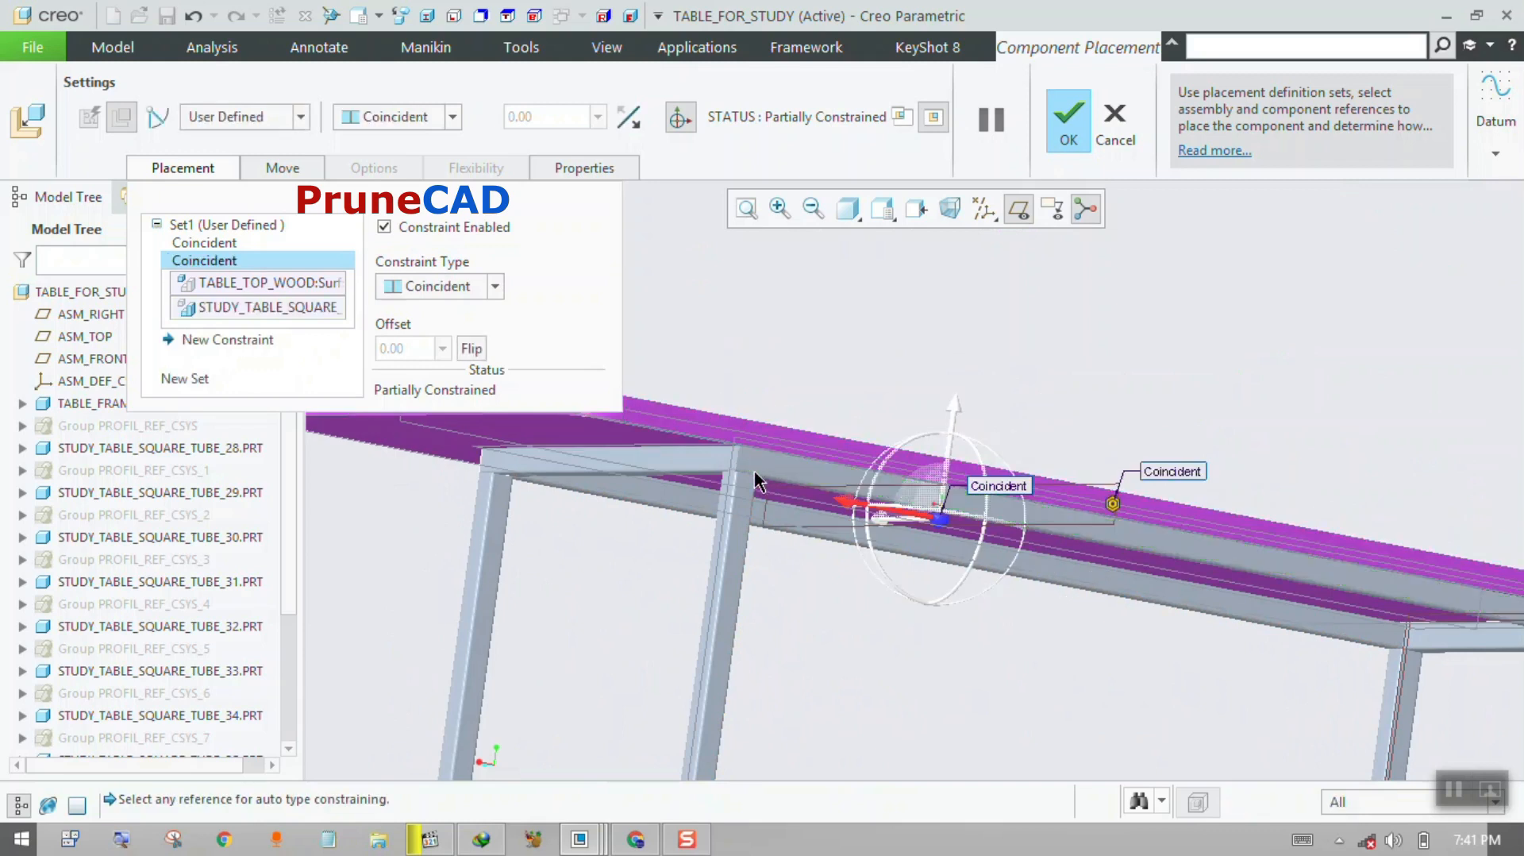
click(441, 286)
click(445, 312)
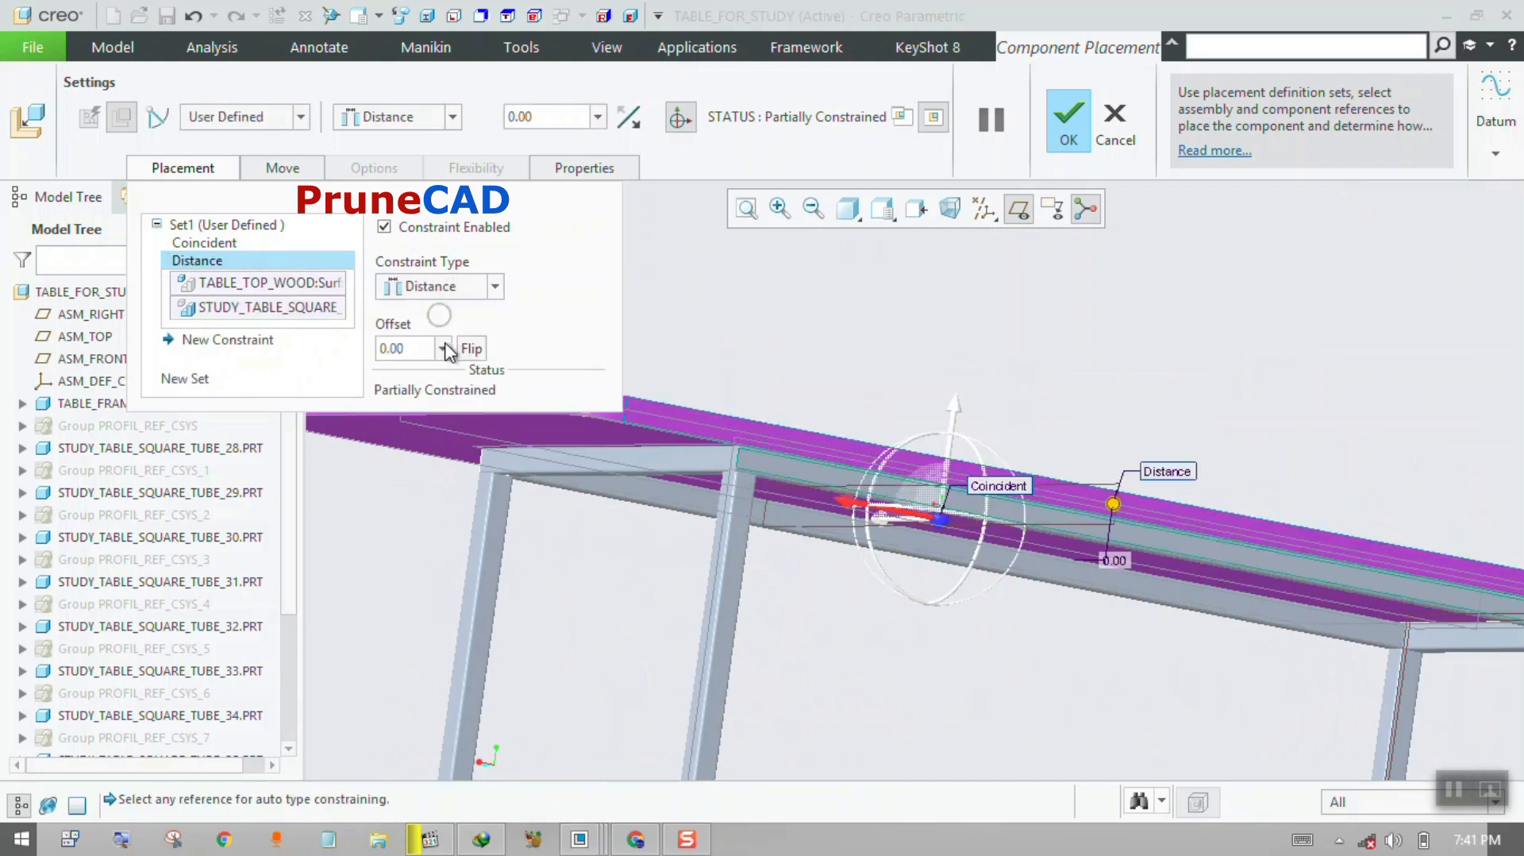
text(3)
key(Return)
Add a Distance constraint between the tabletop's short side face and the frame's end tube, and accept the placement.
mouse_move(873, 492)
middle_down()
mouse_move(1003, 535)
mouse_move(964, 556)
mouse_move(889, 485)
middle_up()
click(217, 338)
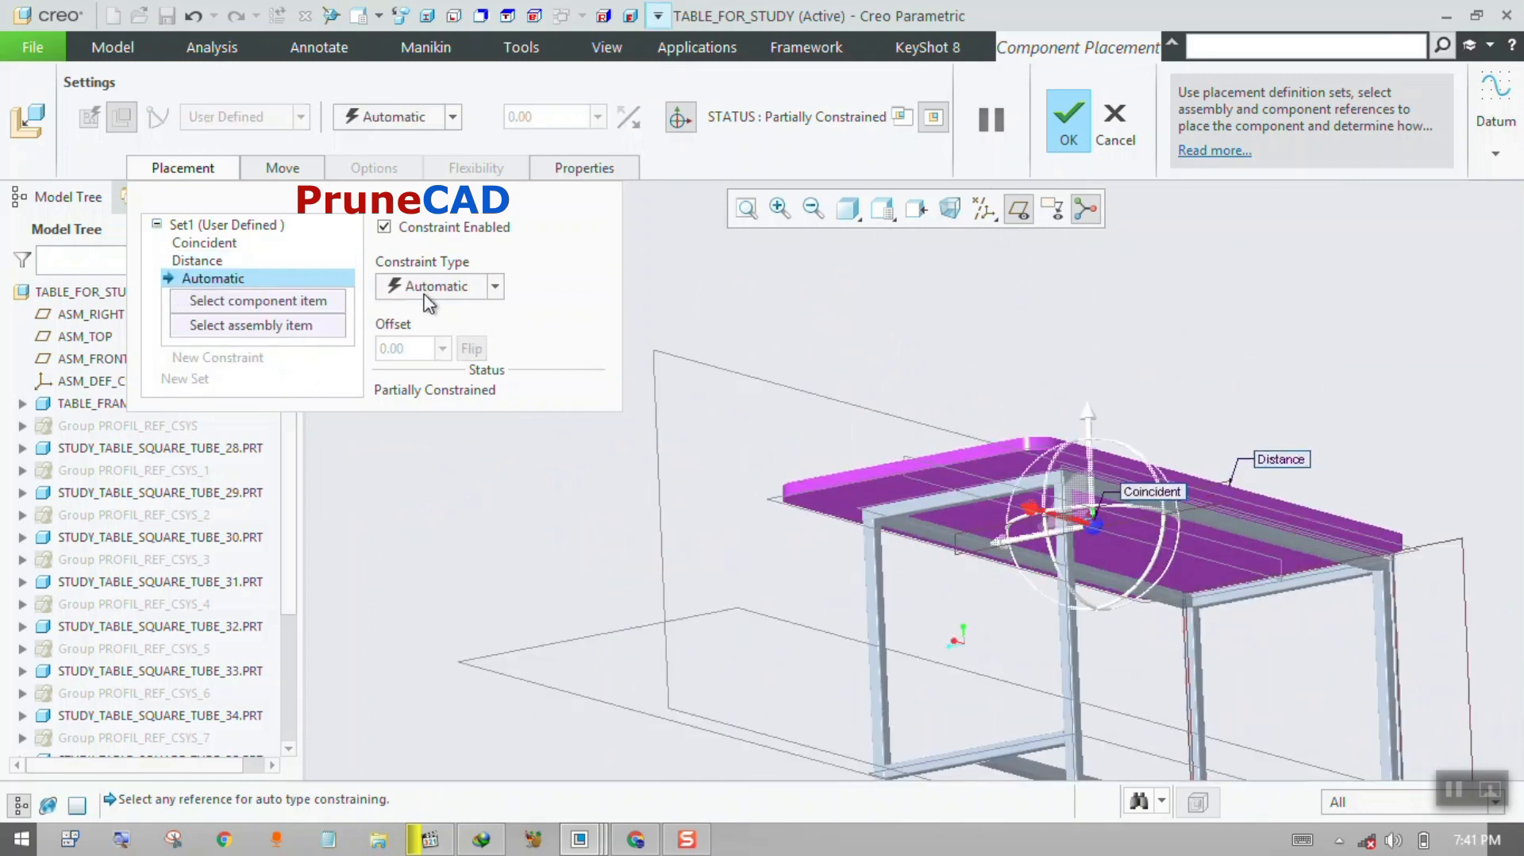
scroll(835, 474, down, 4)
click(838, 475)
click(987, 556)
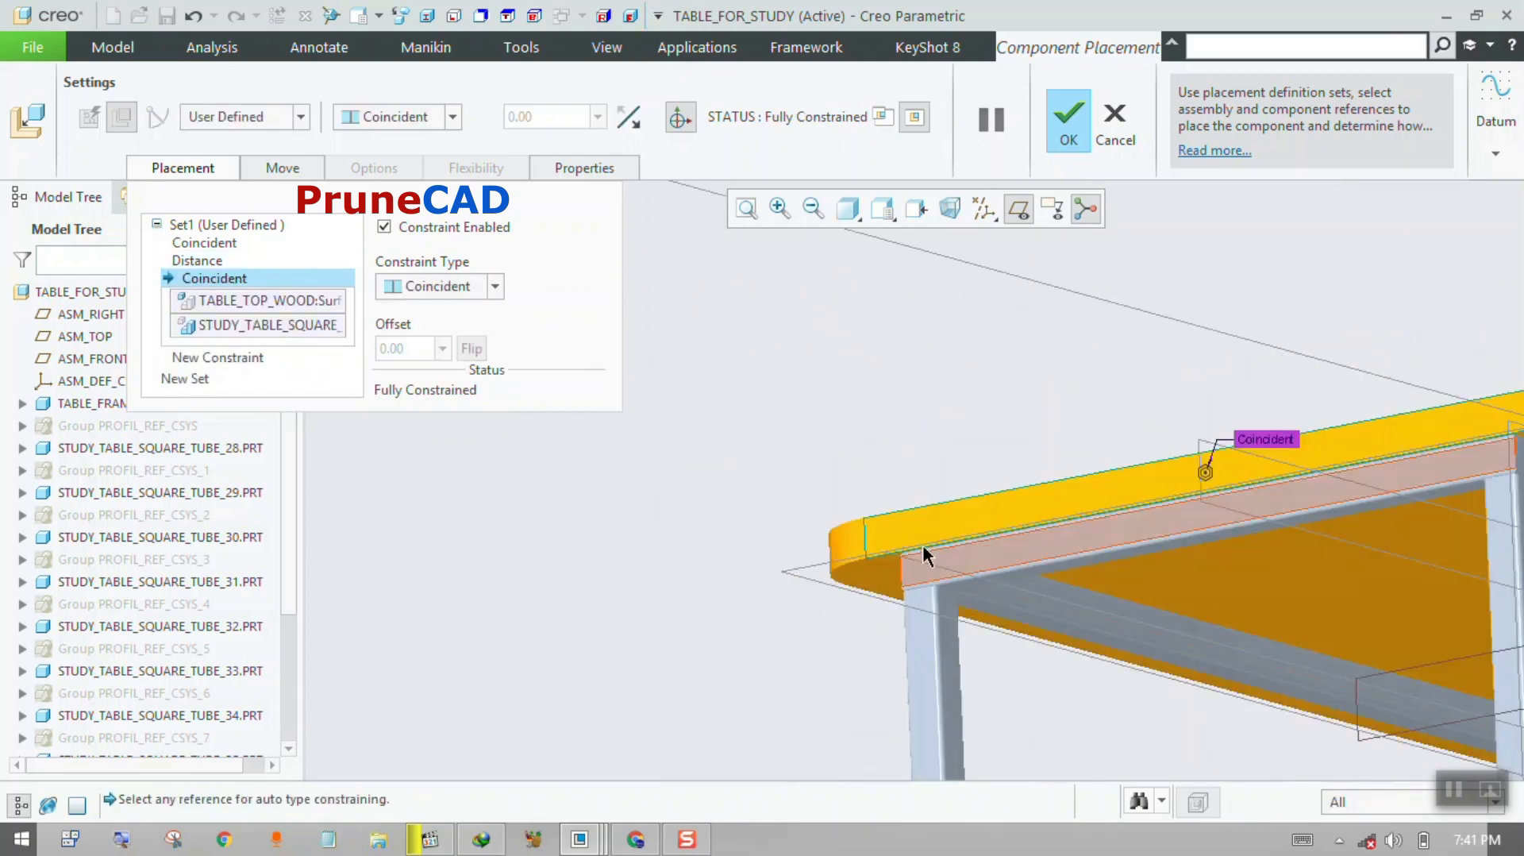
click(473, 286)
click(429, 310)
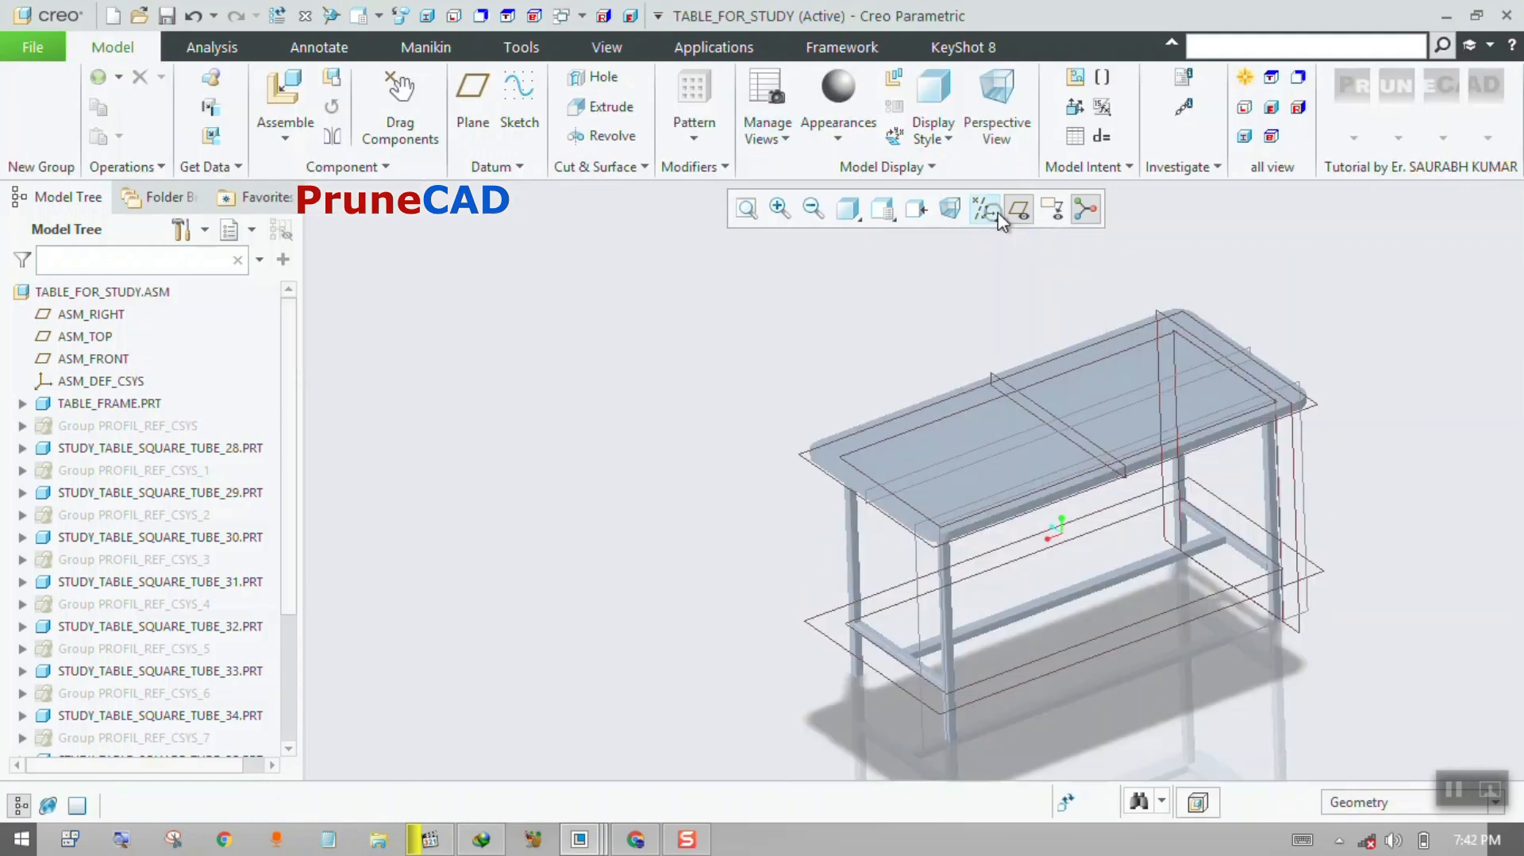
Hide the datum planes and inspect the assembled study table from different angles.
click(1018, 209)
middle_drag(1202, 486, 1237, 466)
middle_drag(1276, 371, 1252, 333)
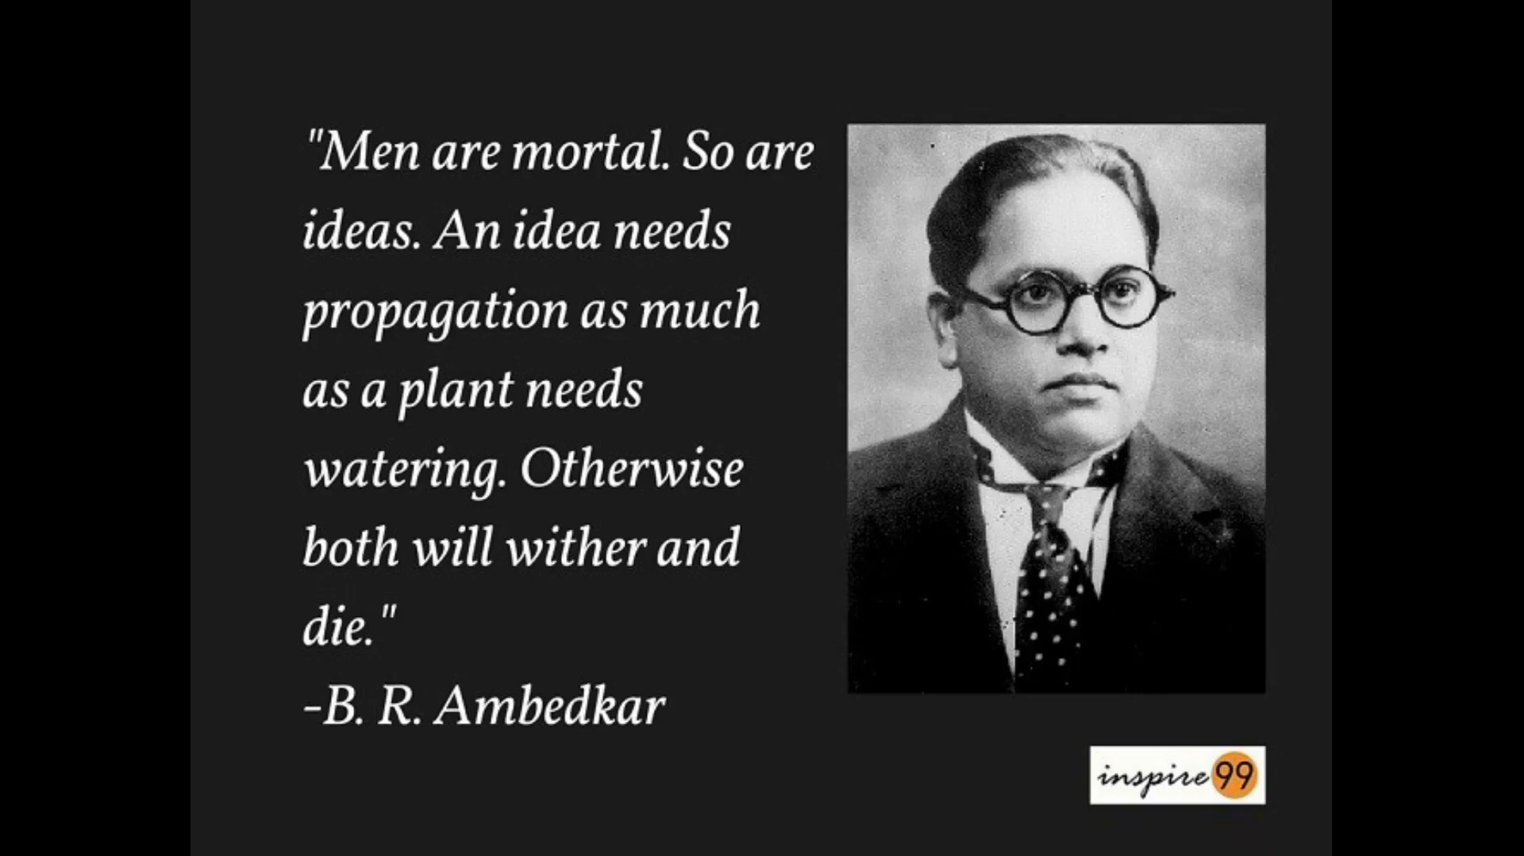